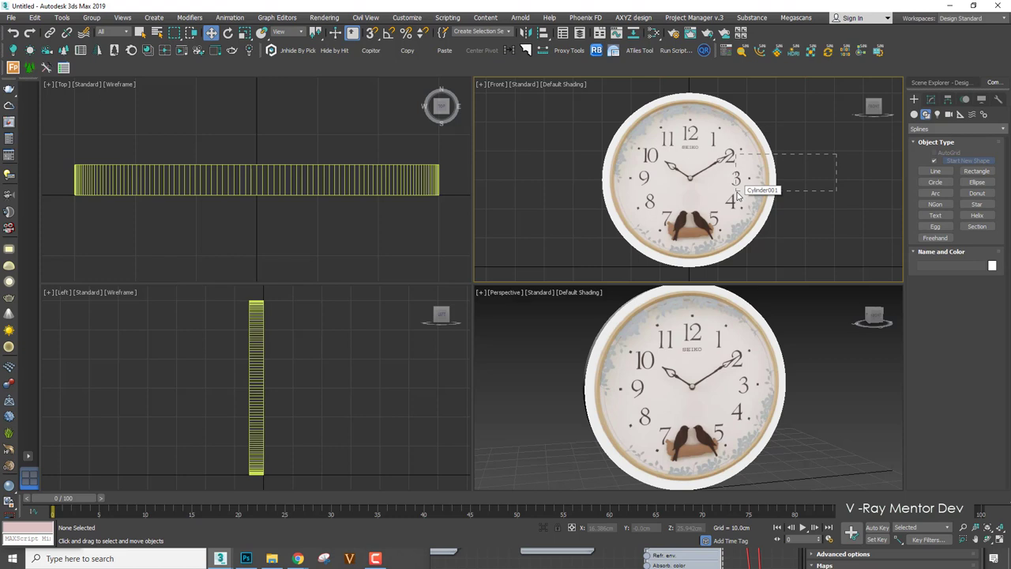
# Examine the clock face in the front view, including the numerals, hands, hub and bird decoration.
pyautogui.click(751, 182)
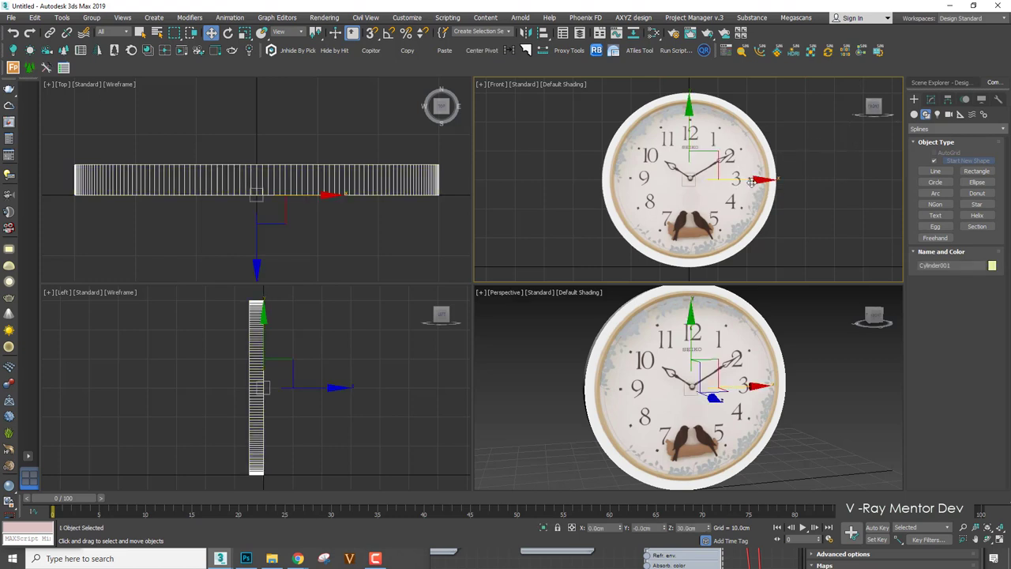
pyautogui.click(807, 159)
pyautogui.click(736, 181)
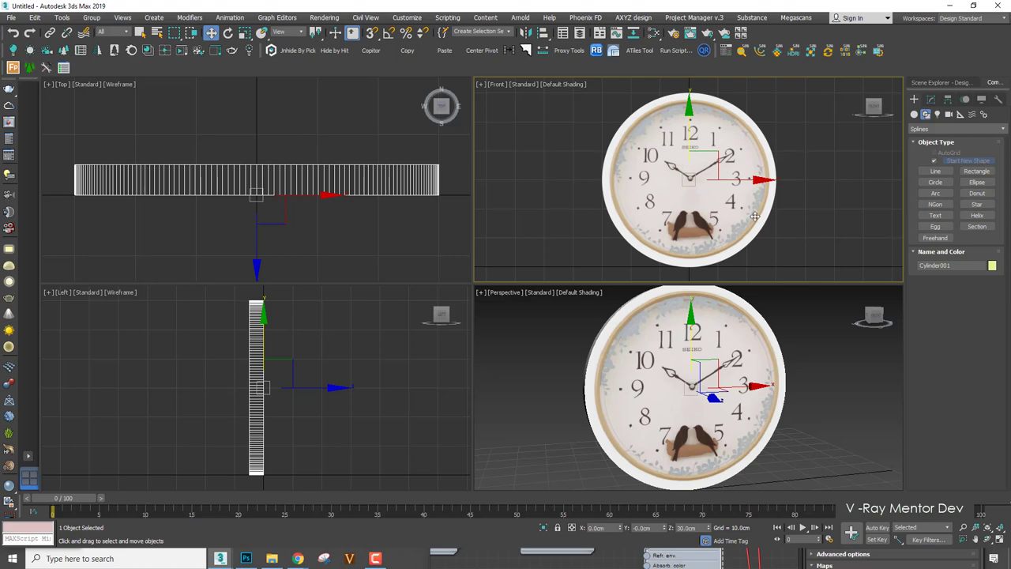
pyautogui.hotkey('alt', 'w')
pyautogui.scroll(4, 509, 266)
pyautogui.scroll(-2, 396, 222)
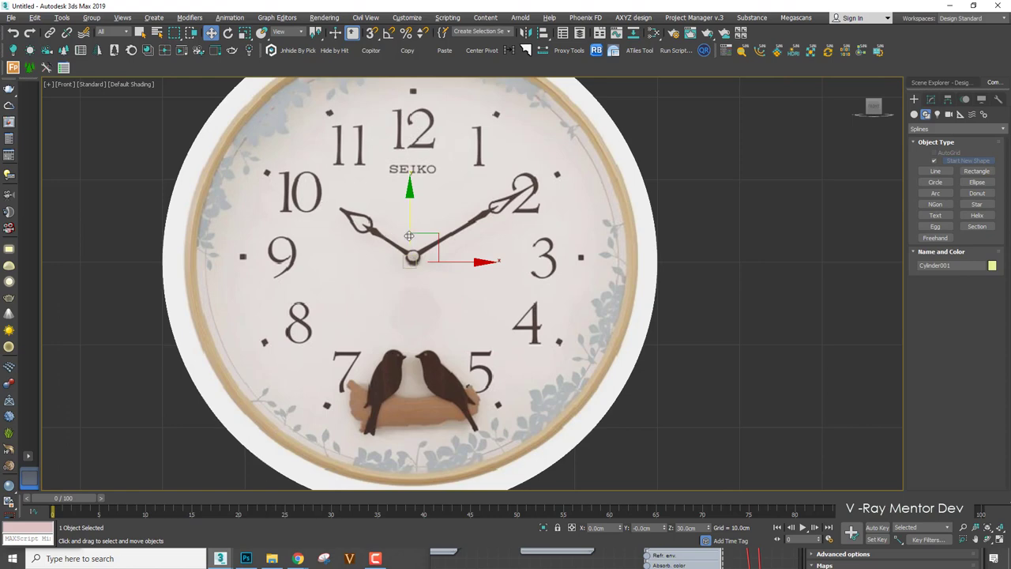
pyautogui.moveTo(443, 232); pyautogui.dragTo(502, 284, button='middle')
pyautogui.scroll(2, 422, 269)
pyautogui.scroll(-2, 539, 197)
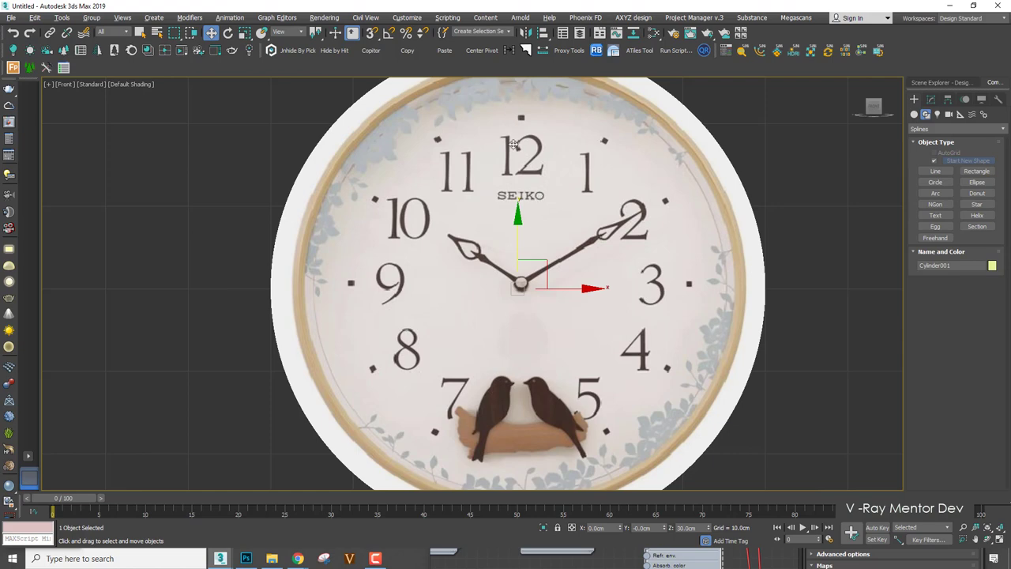
pyautogui.scroll(2, 504, 273)
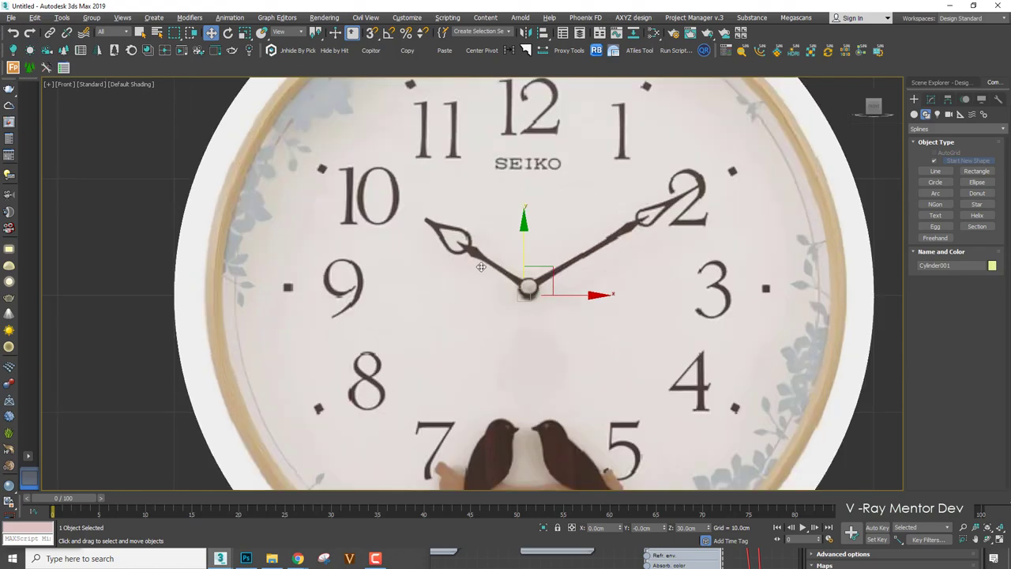
pyautogui.scroll(-1, 521, 258)
pyautogui.scroll(-1, 568, 347)
pyautogui.scroll(1, 580, 313)
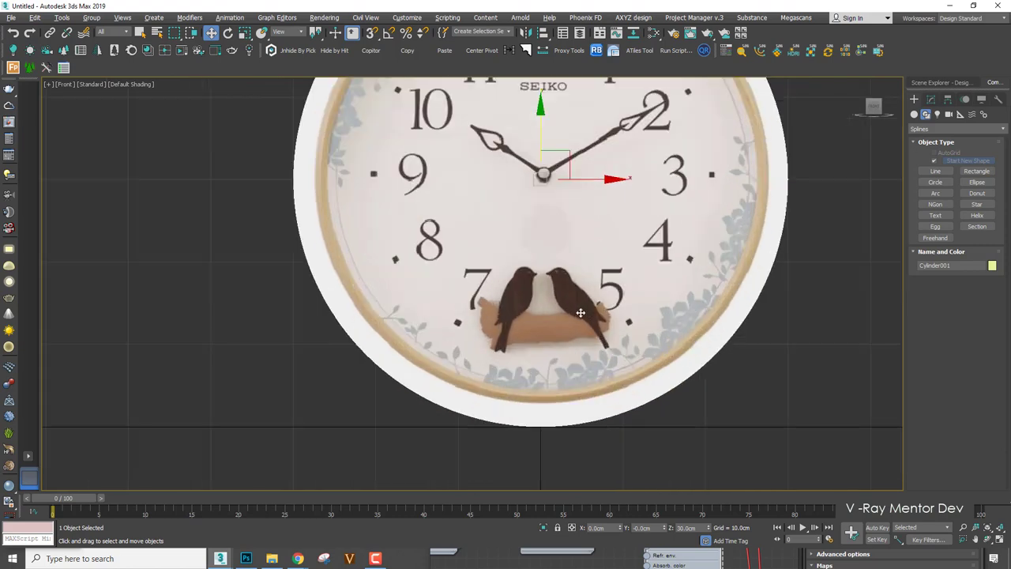
pyautogui.moveTo(556, 293); pyautogui.dragTo(538, 340, button='middle')
pyautogui.scroll(2, 484, 356)
pyautogui.scroll(-1, 535, 330)
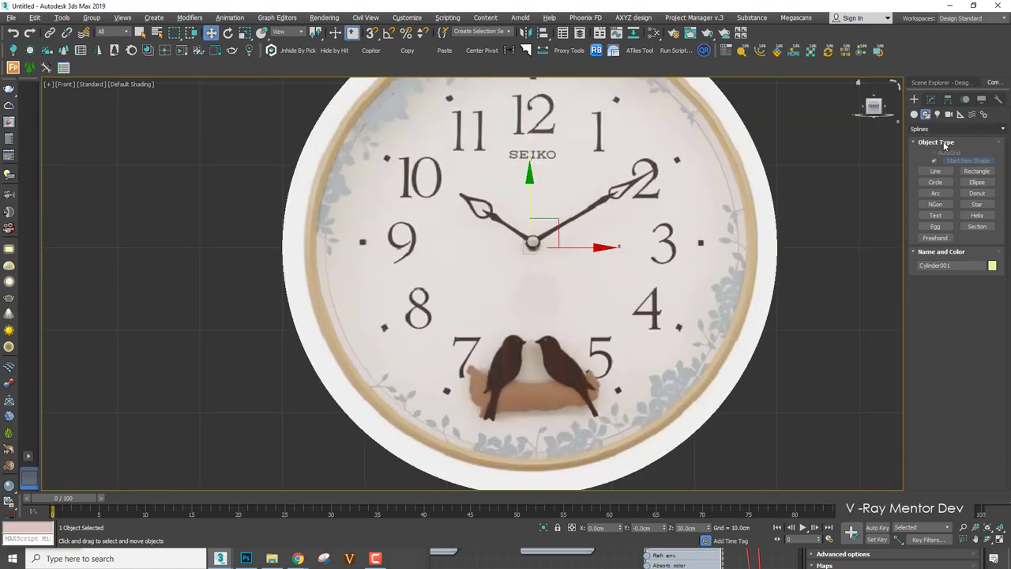
pyautogui.click(936, 174)
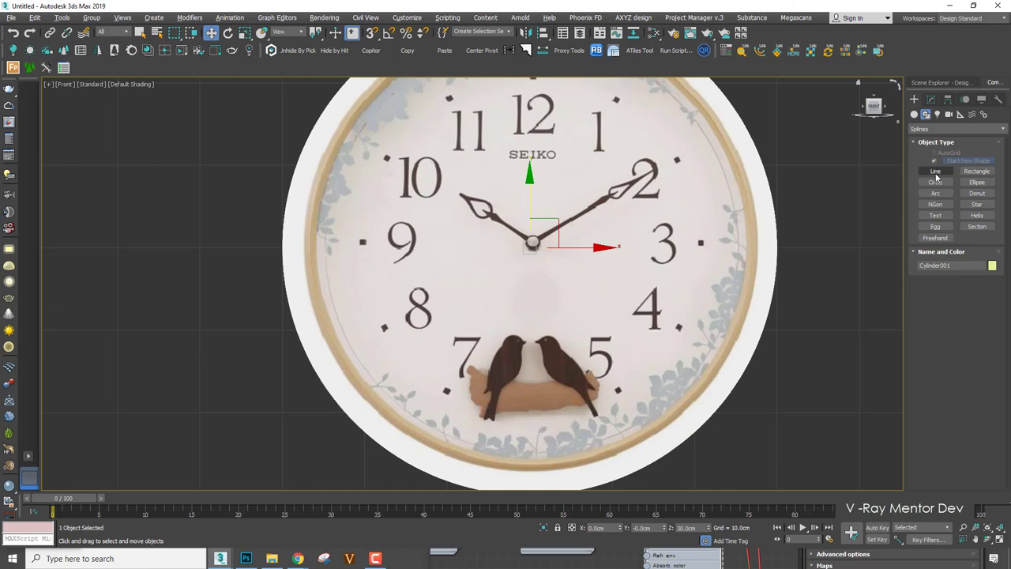
pyautogui.press('w')
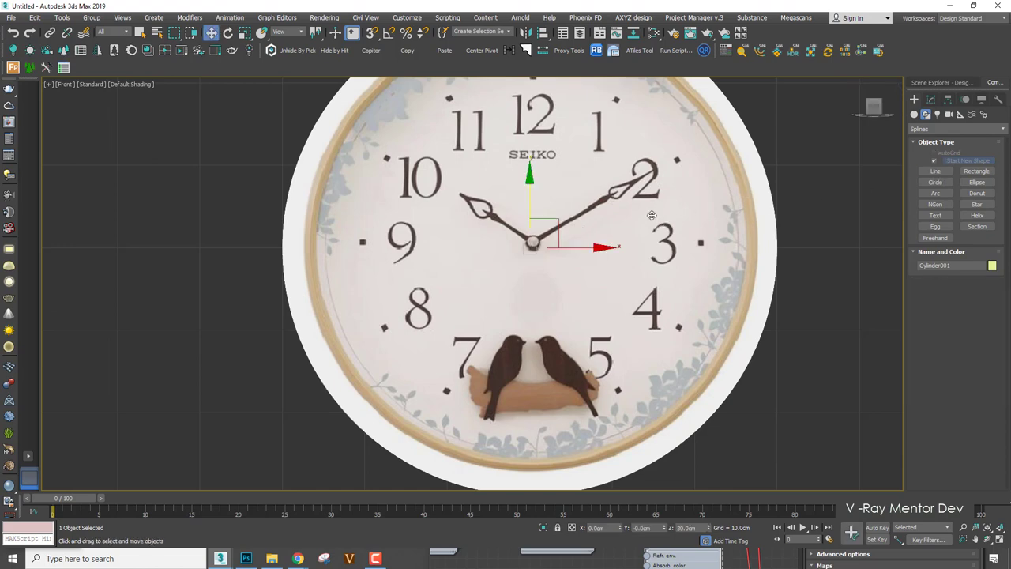
pyautogui.hotkey('alt', 'w')
pyautogui.scroll(-3, 762, 379)
pyautogui.keyDown('alt'); pyautogui.moveTo(760, 379); pyautogui.dragTo(691, 378, button='middle'); pyautogui.keyUp('alt')
pyautogui.middleClick(738, 129)
pyautogui.hotkey('alt', 'w')
pyautogui.click(932, 171)
pyautogui.scroll(10, 521, 257)
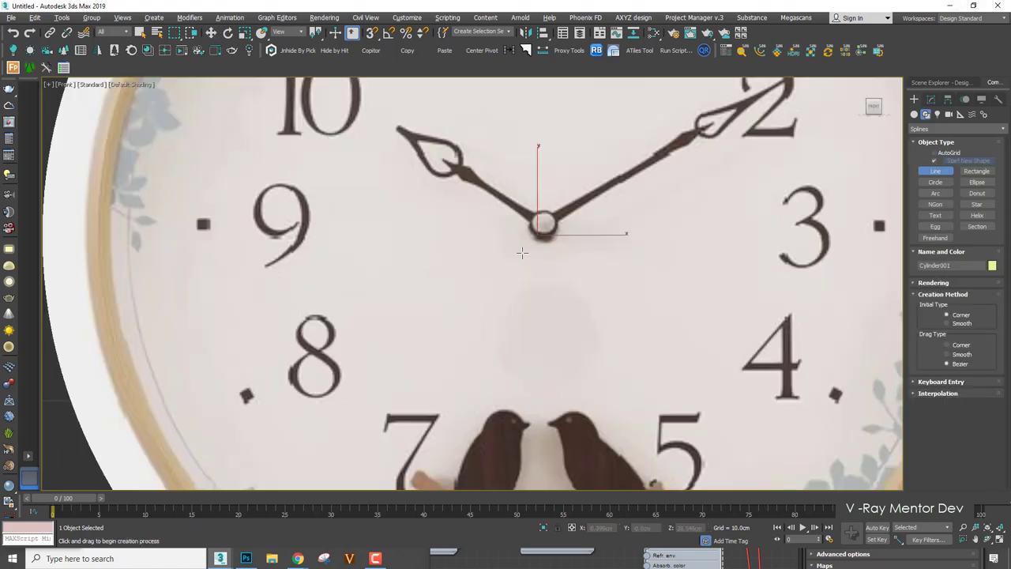
pyautogui.scroll(3, 597, 316)
pyautogui.moveTo(584, 274); pyautogui.dragTo(688, 428, button='middle')
pyautogui.click(580, 302)
pyautogui.scroll(-3, 562, 288)
pyautogui.rightClick(564, 289)
pyautogui.scroll(-2, 455, 245)
pyautogui.press('w')
pyautogui.hotkey('alt', 'w')
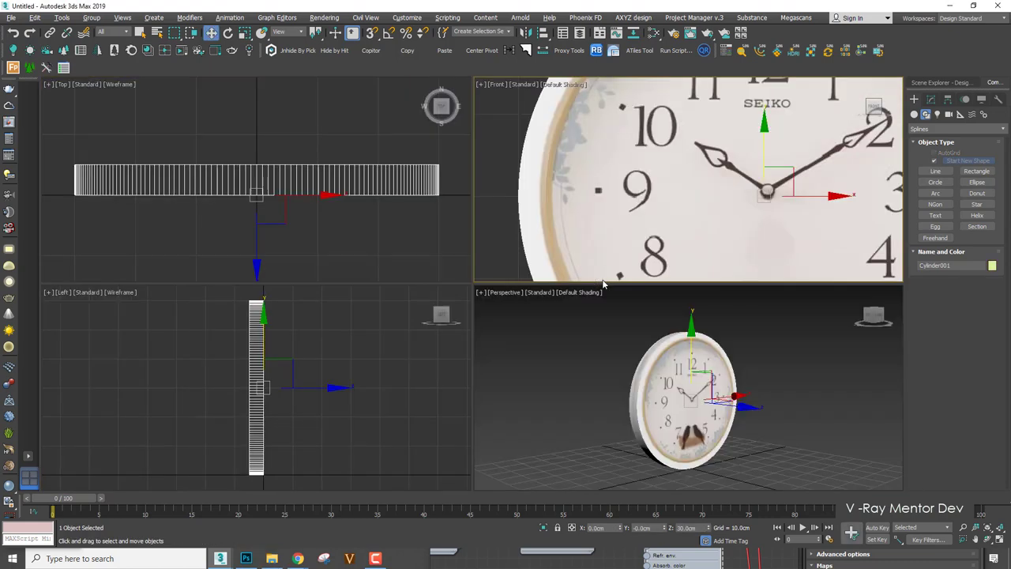
pyautogui.scroll(-2, 759, 223)
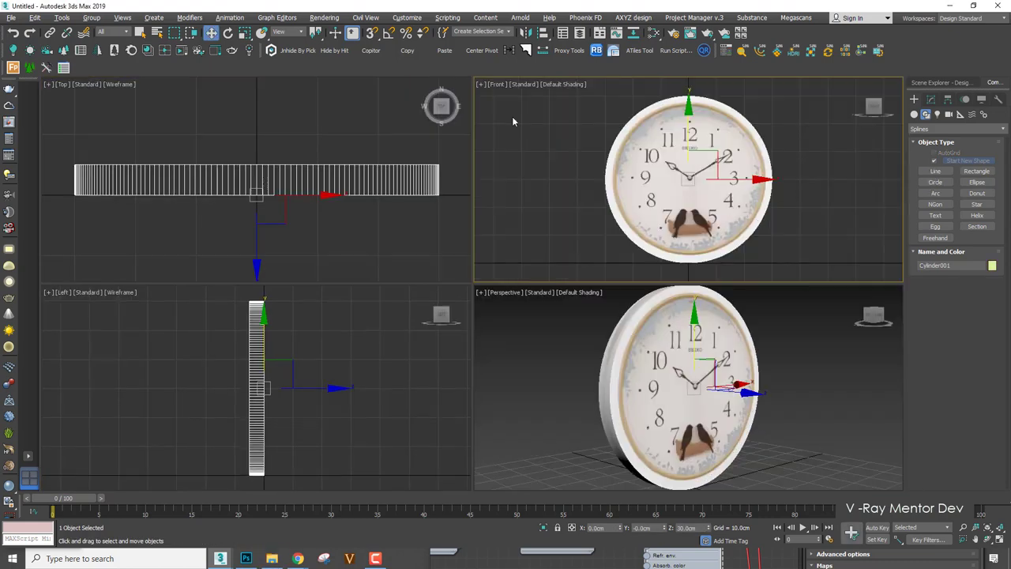
pyautogui.click(307, 119)
pyautogui.click(292, 165)
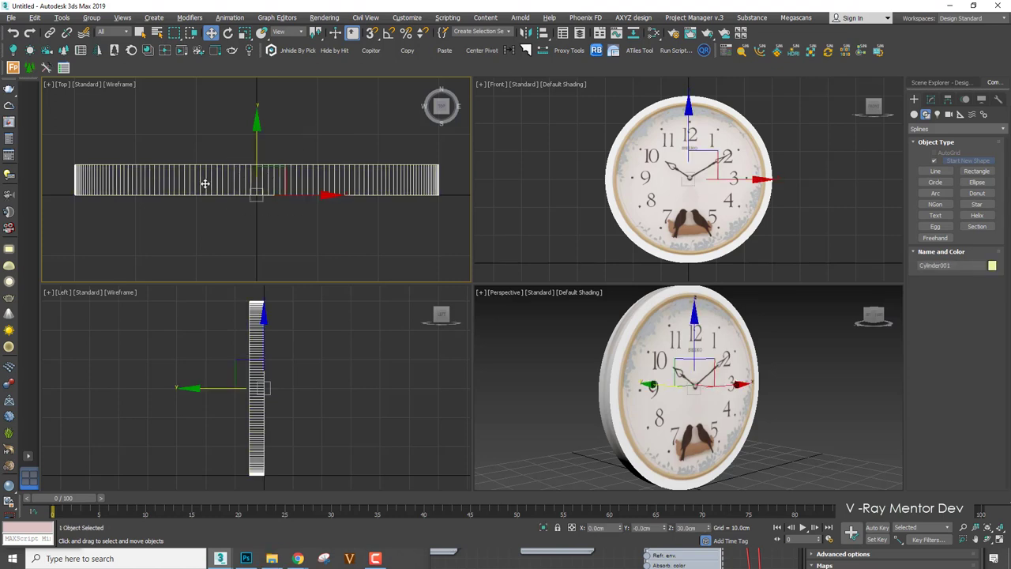
pyautogui.moveTo(258, 136); pyautogui.dragTo(277, 114)
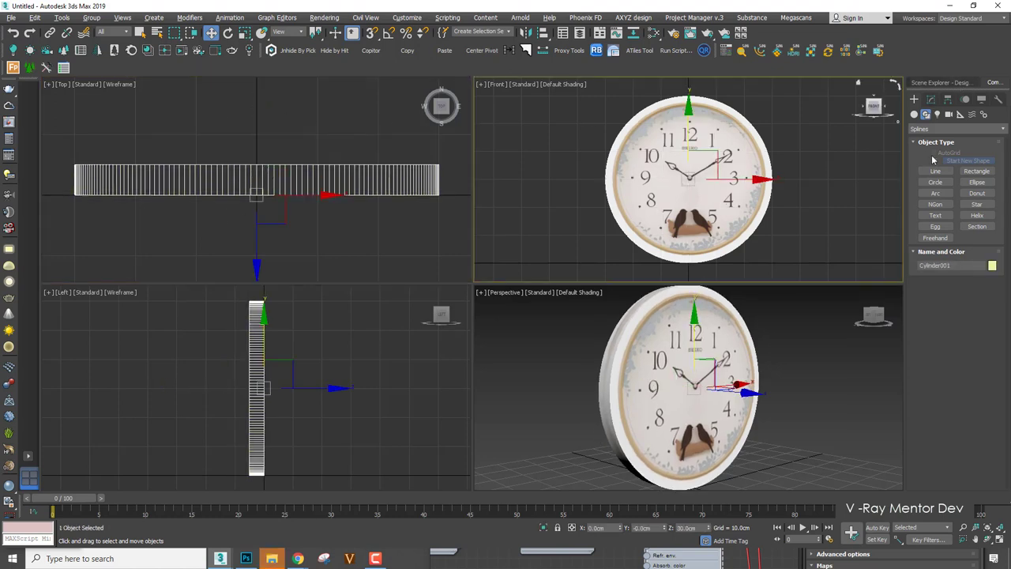
# Start a line spline in the front view along the lower edge of the hour hand's shaft, from the hub to the flare.
pyautogui.click(841, 165)
pyautogui.click(934, 171)
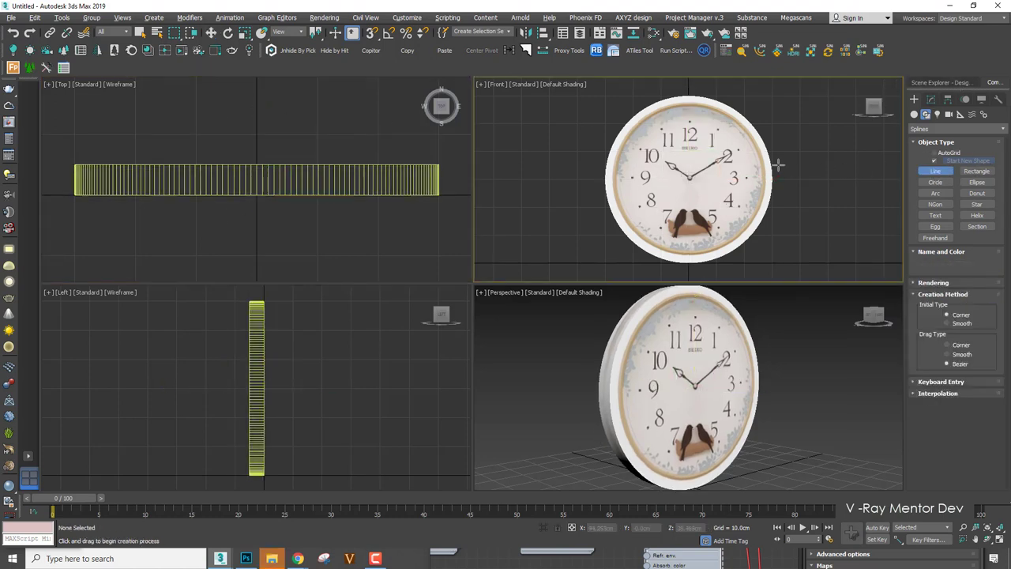
pyautogui.moveTo(725, 223); pyautogui.dragTo(714, 215, button='middle')
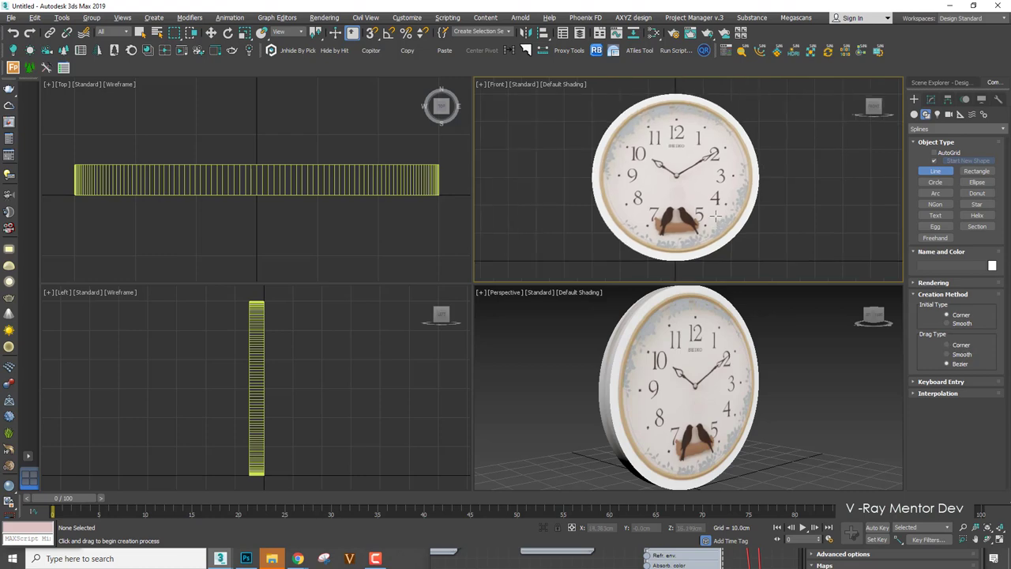
pyautogui.hotkey('alt', 'w')
pyautogui.scroll(10, 553, 278)
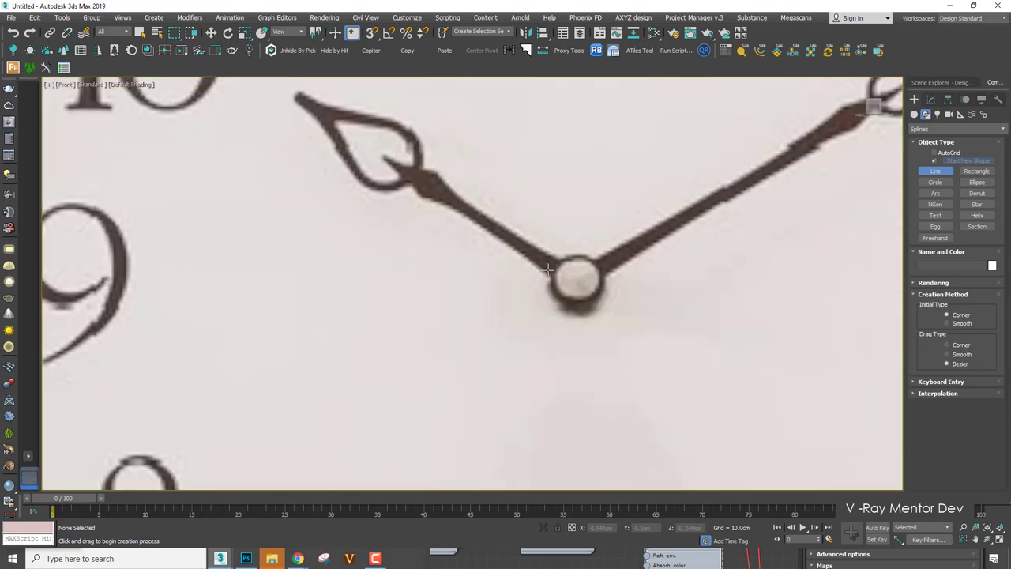
pyautogui.click(552, 278)
pyautogui.moveTo(479, 225); pyautogui.dragTo(559, 288, button='middle')
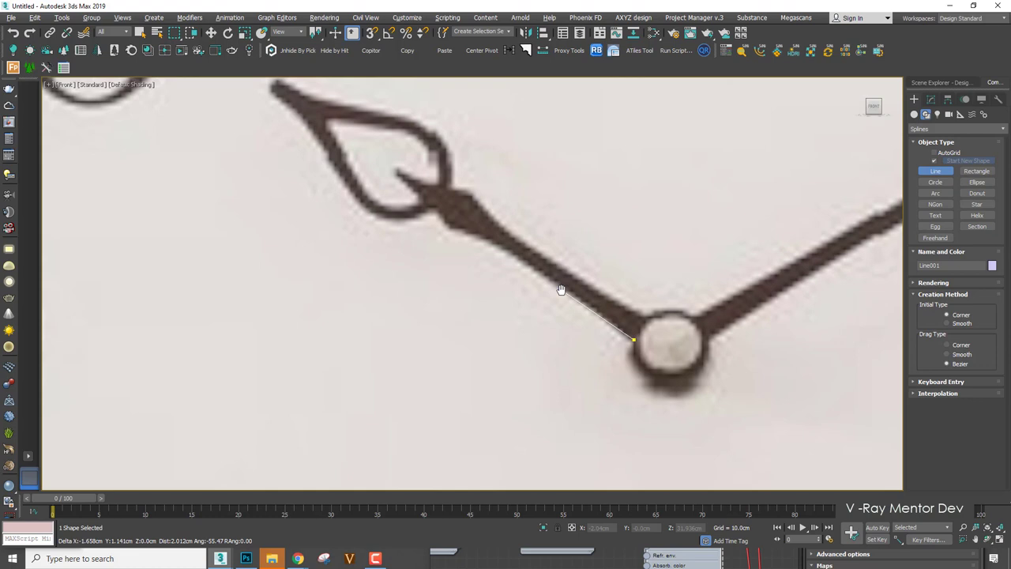
pyautogui.click(490, 238)
pyautogui.scroll(4, 450, 225)
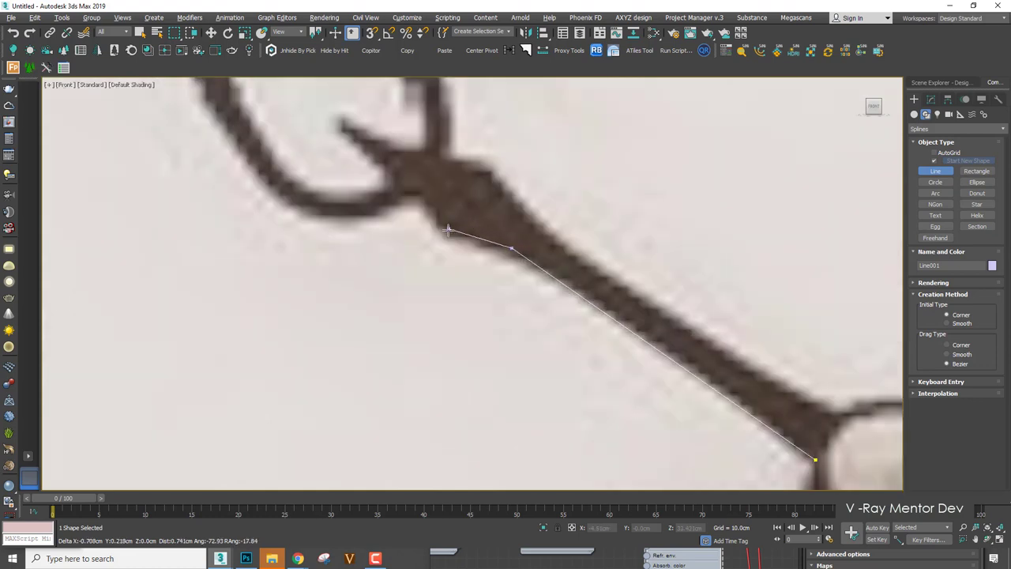
# Trace the hour hand's pointed flare and upper shaft edge back to the hub, and close the spline.
pyautogui.click(447, 233)
pyautogui.click(338, 122)
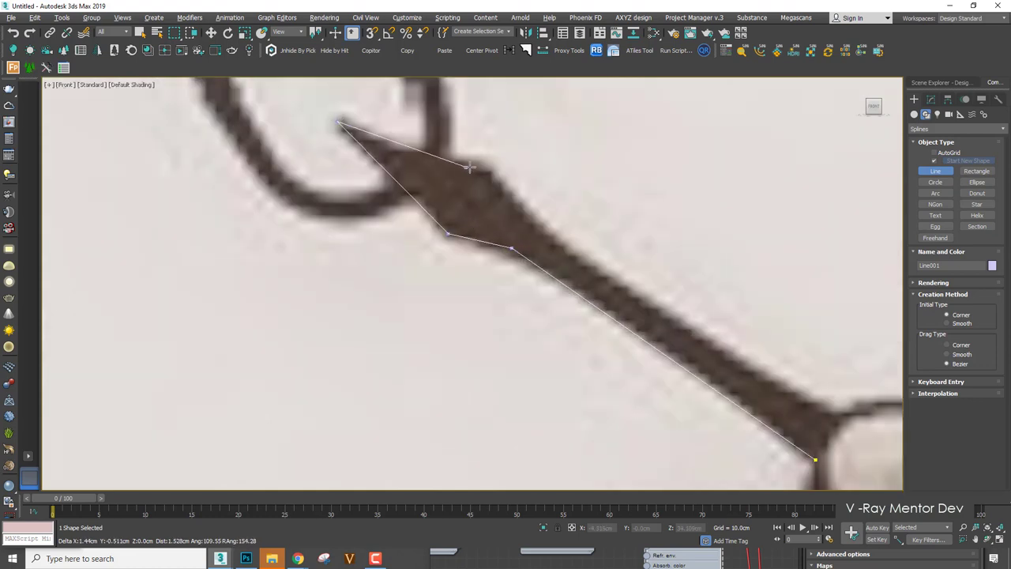
pyautogui.click(489, 168)
pyautogui.click(534, 222)
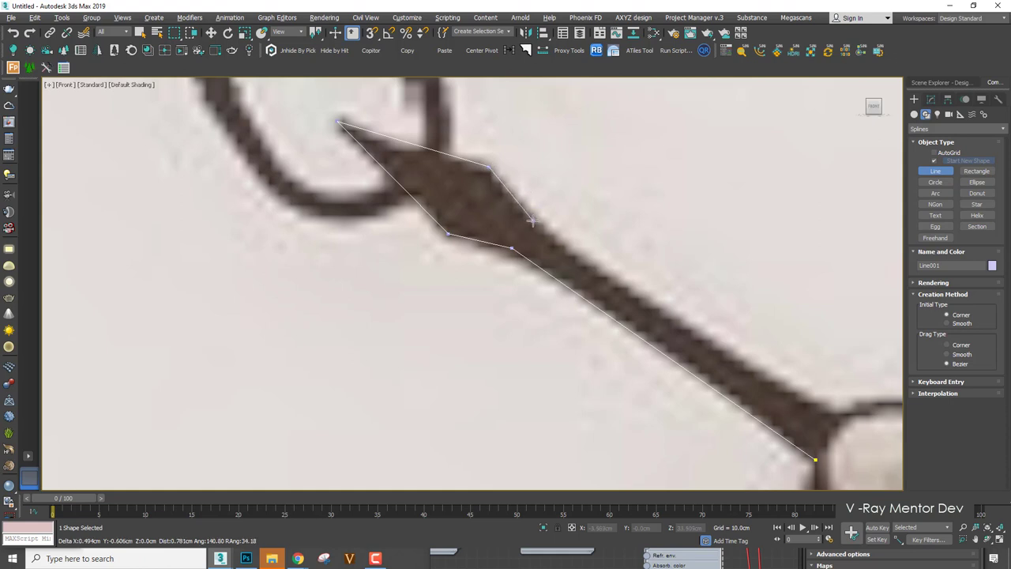
pyautogui.click(620, 285)
pyautogui.moveTo(734, 358); pyautogui.dragTo(548, 231, button='middle')
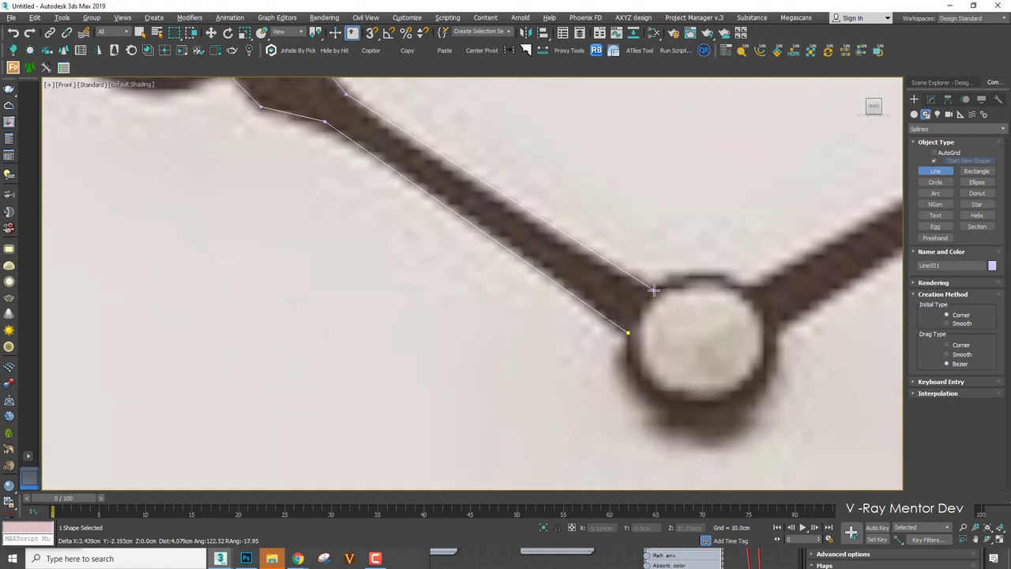
pyautogui.click(654, 291)
pyautogui.click(628, 332)
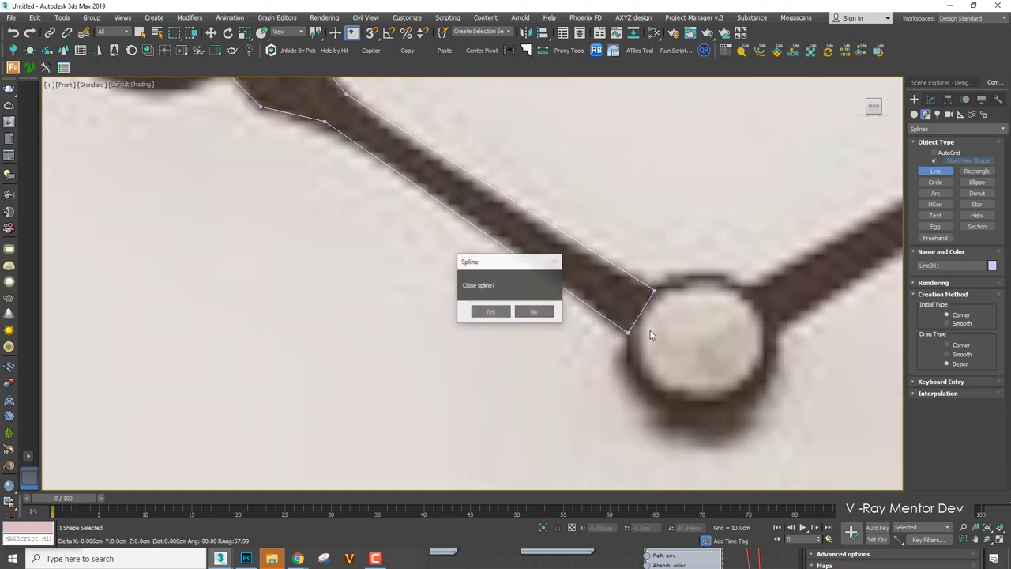
pyautogui.click(492, 312)
pyautogui.press('w')
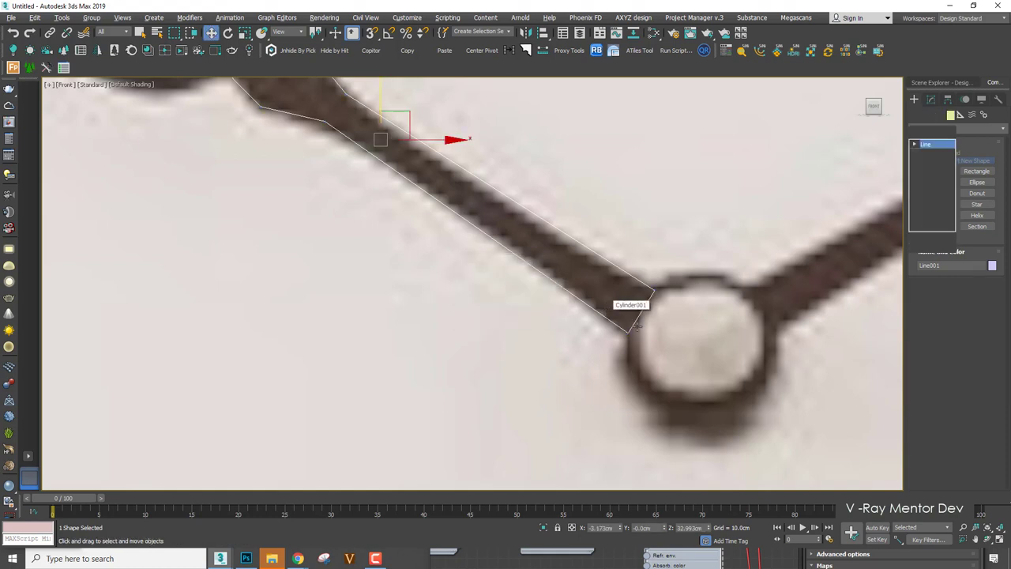
# Move the shaft outline's end segment at the hub inward so that it overlaps the hub.
pyautogui.press('2')
pyautogui.click(640, 311)
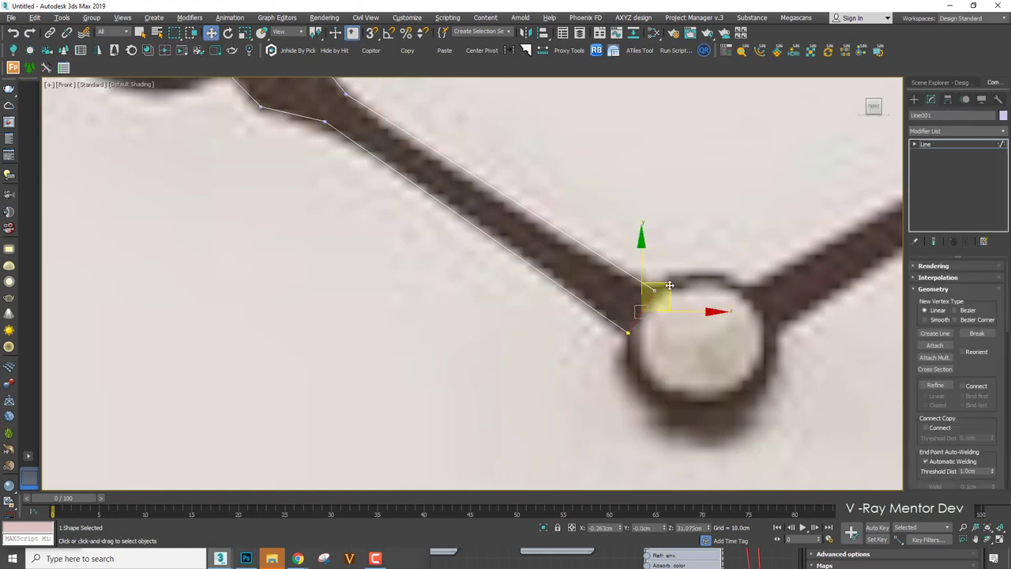
pyautogui.moveTo(669, 286); pyautogui.dragTo(692, 305)
pyautogui.scroll(-5, 679, 292)
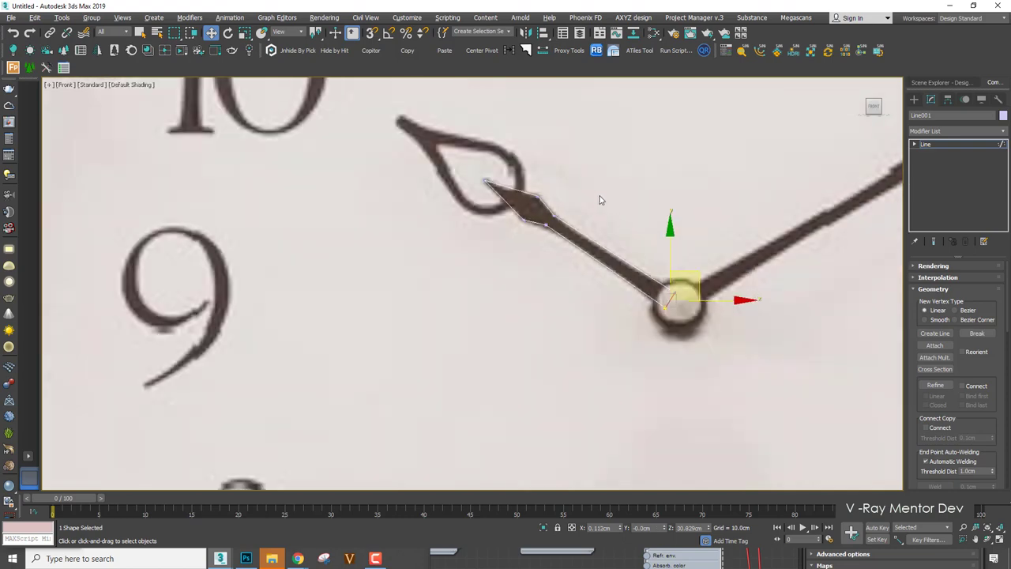
# Apply an Extrude modifier to the hour hand's shaft outline.
pyautogui.scroll(4, 530, 211)
pyautogui.scroll(1, 531, 212)
pyautogui.moveTo(531, 212); pyautogui.dragTo(633, 289, button='middle')
pyautogui.scroll(-3, 633, 289)
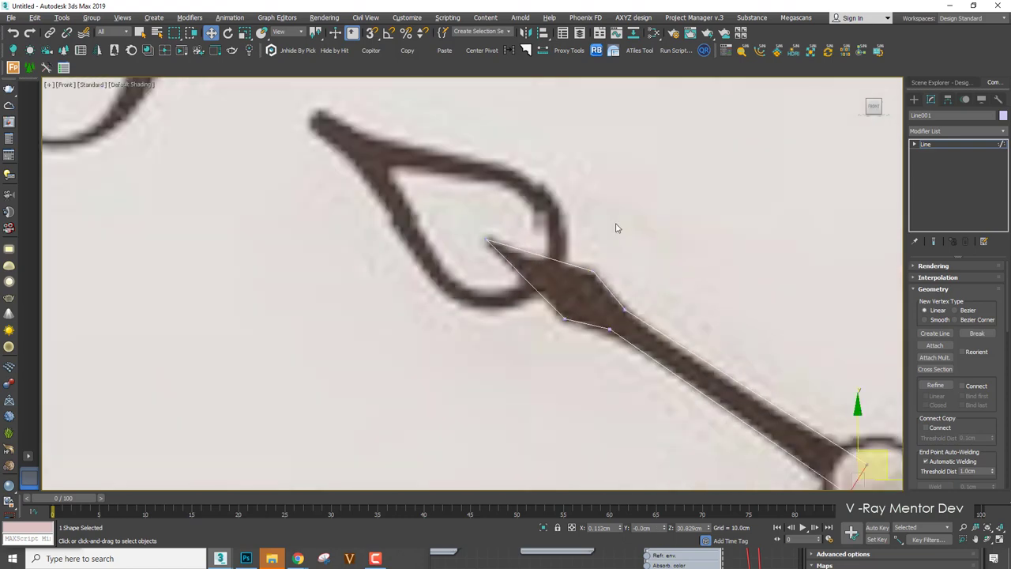
pyautogui.click(941, 130)
pyautogui.write('ex')
pyautogui.click(939, 142)
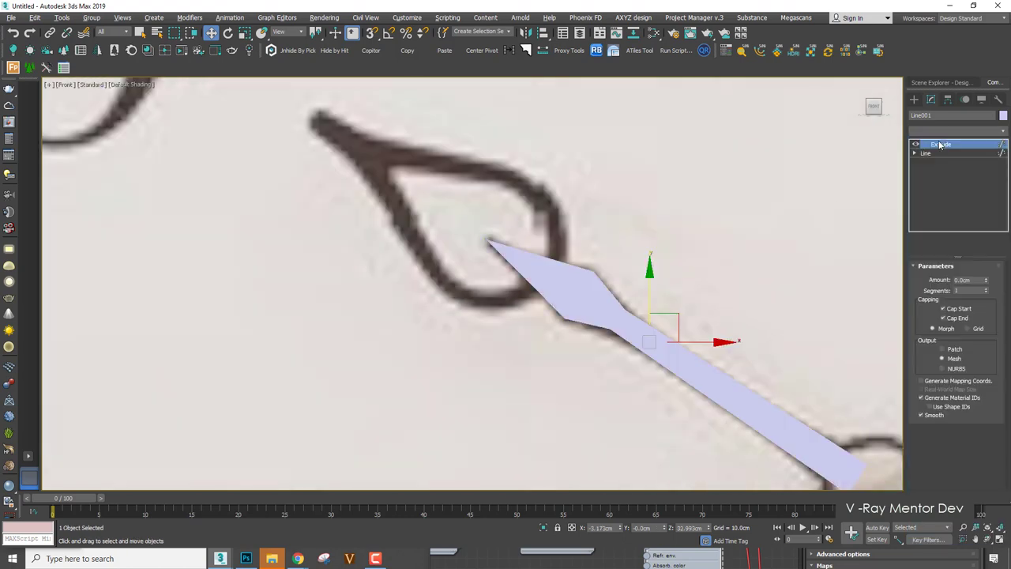
pyautogui.scroll(-2, 542, 237)
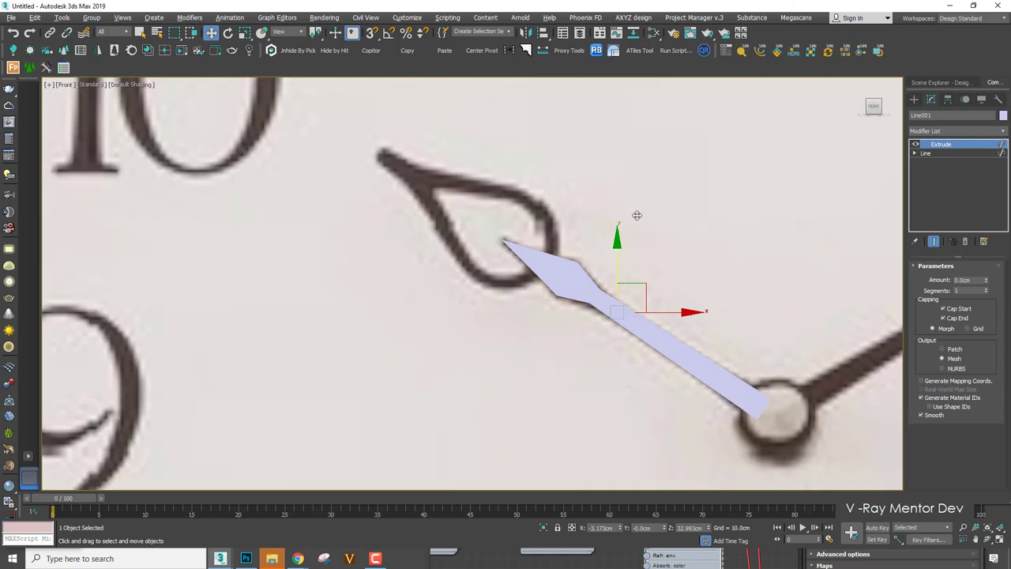
pyautogui.moveTo(618, 278); pyautogui.dragTo(637, 214)
pyautogui.hotkey('ctrl', 'z')
# Start a new line spline at the hour hand's flare and curve it along the underside of the teardrop loop.
pyautogui.click(913, 99)
pyautogui.click(935, 170)
pyautogui.scroll(4, 585, 254)
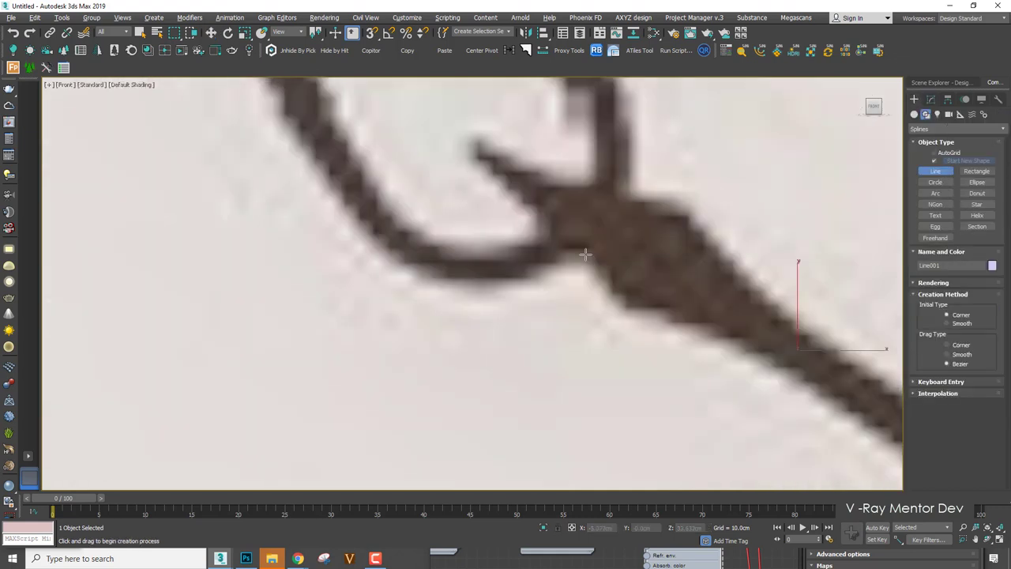
pyautogui.click(590, 238)
pyautogui.scroll(-3, 591, 239)
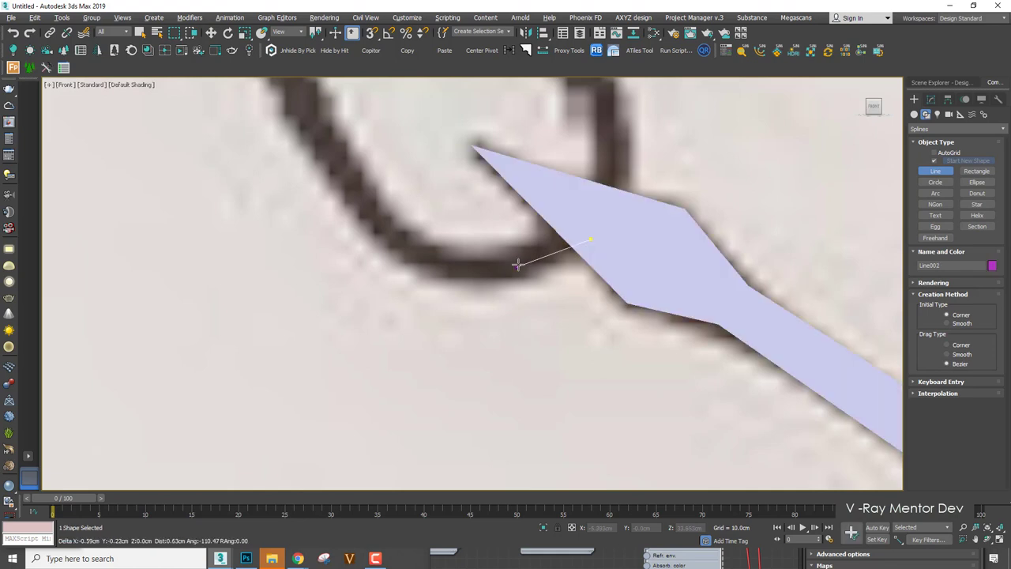
pyautogui.moveTo(519, 264); pyautogui.dragTo(591, 323, button='middle')
pyautogui.moveTo(544, 339); pyautogui.dragTo(483, 339)
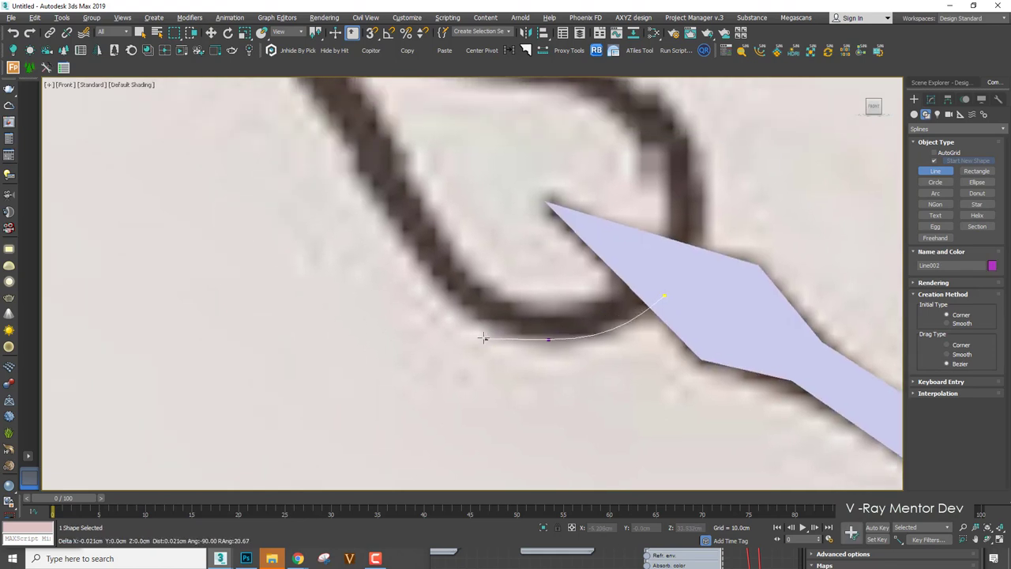
# Continue the spline with curved points along the teardrop loop's lower-left edge up to the hour hand's tip.
pyautogui.scroll(-3, 452, 288)
pyautogui.moveTo(442, 273); pyautogui.dragTo(482, 336, button='middle')
pyautogui.moveTo(456, 306); pyautogui.dragTo(433, 257)
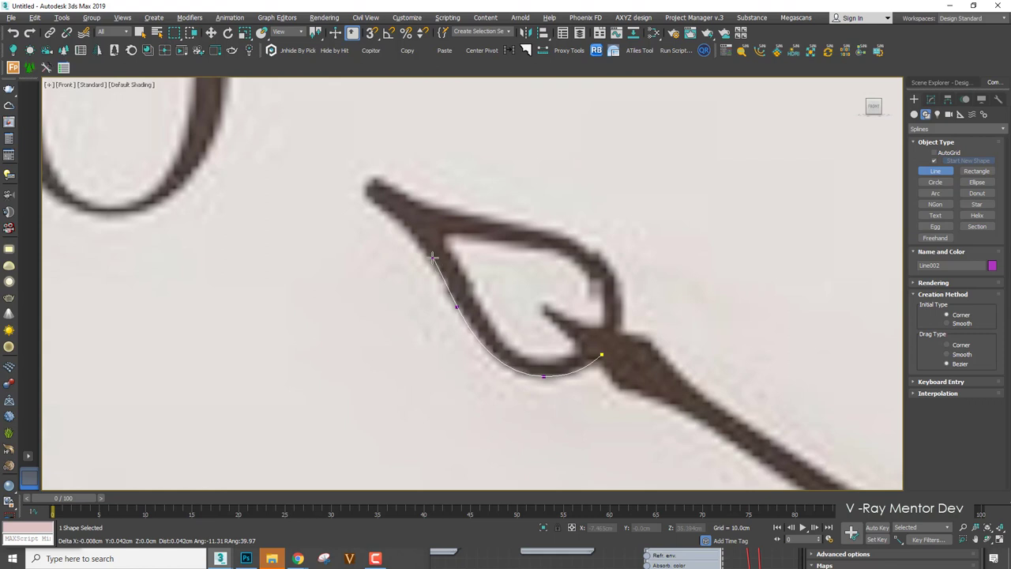
pyautogui.scroll(3, 408, 226)
pyautogui.moveTo(408, 228); pyautogui.dragTo(447, 296, button='middle')
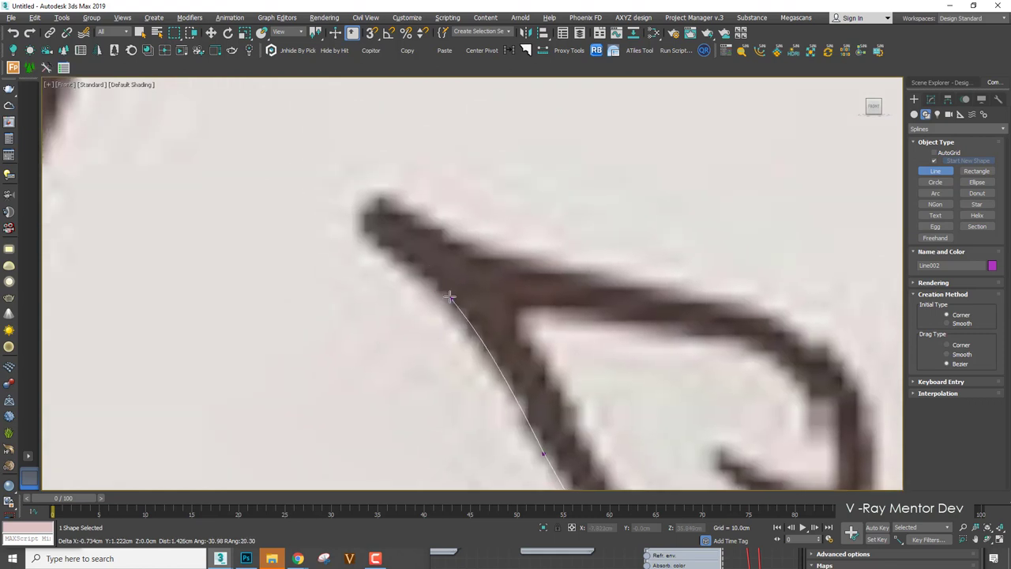
pyautogui.moveTo(448, 296); pyautogui.dragTo(426, 273)
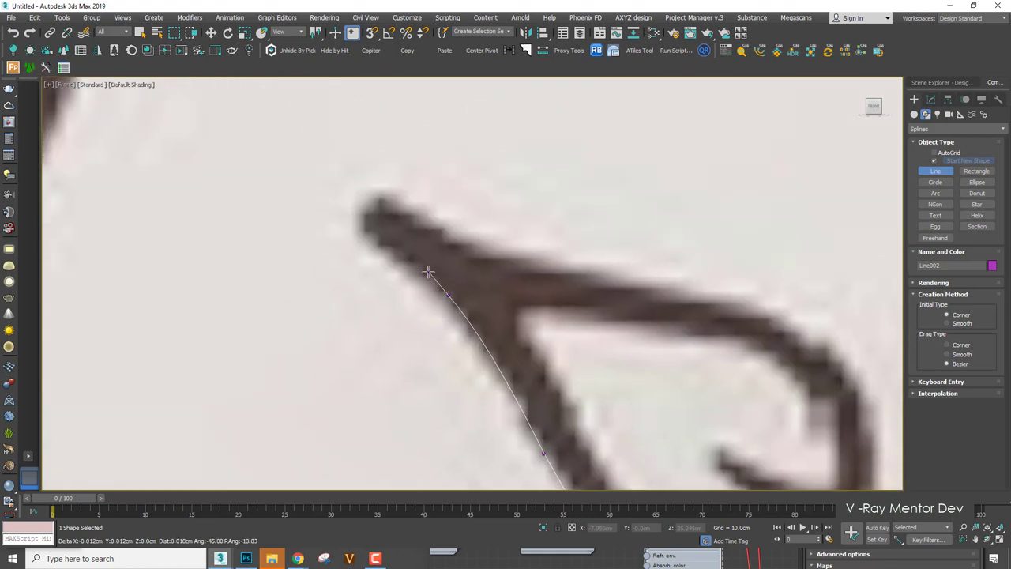
pyautogui.click(358, 211)
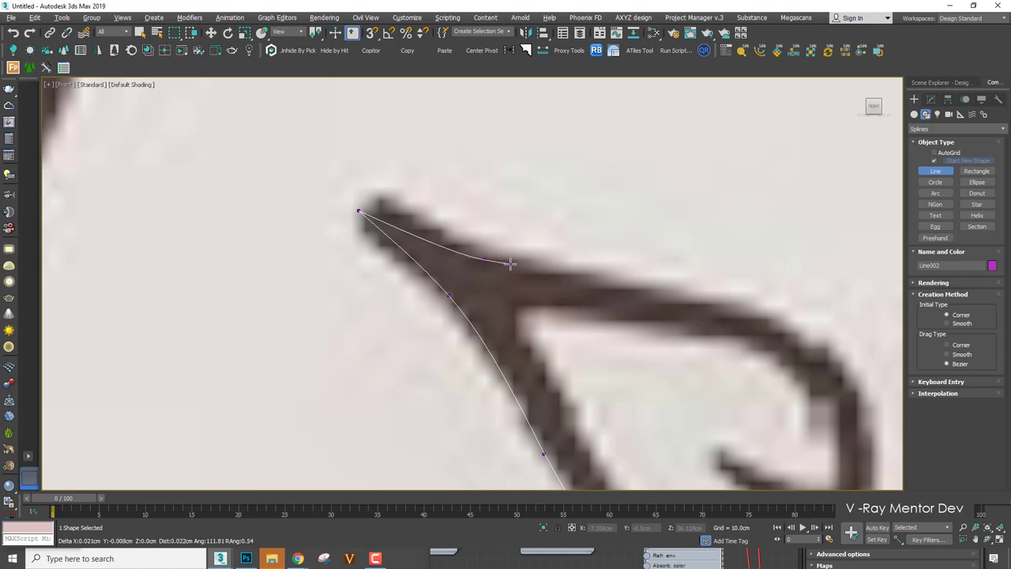
# Trace the teardrop's upper edge from the tip around the rounded end to the flare, and close the spline.
pyautogui.moveTo(509, 264); pyautogui.dragTo(411, 199, button='middle')
pyautogui.moveTo(658, 237); pyautogui.dragTo(683, 251)
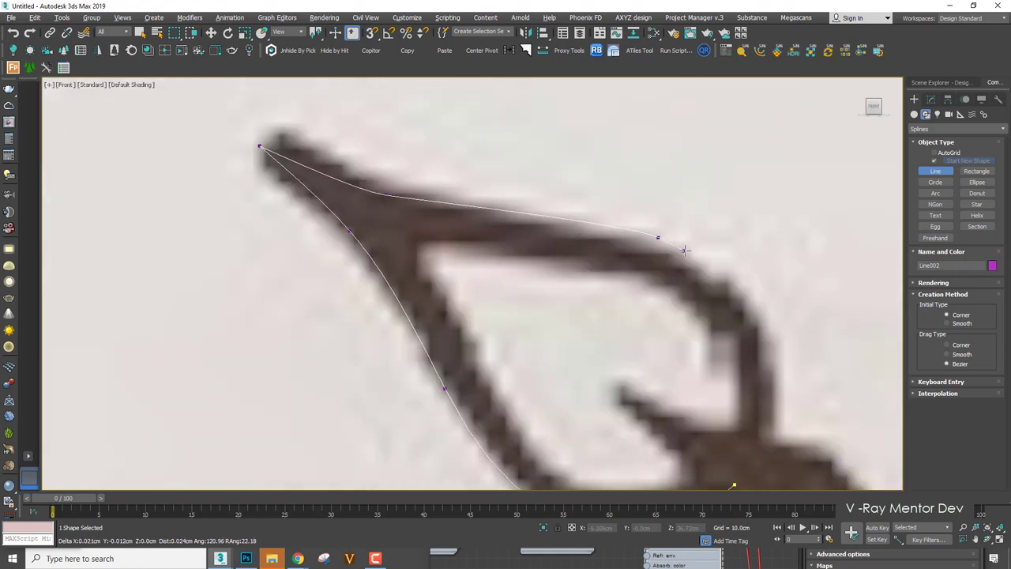
pyautogui.moveTo(714, 257); pyautogui.dragTo(701, 225, button='middle')
pyautogui.scroll(-2, 720, 260)
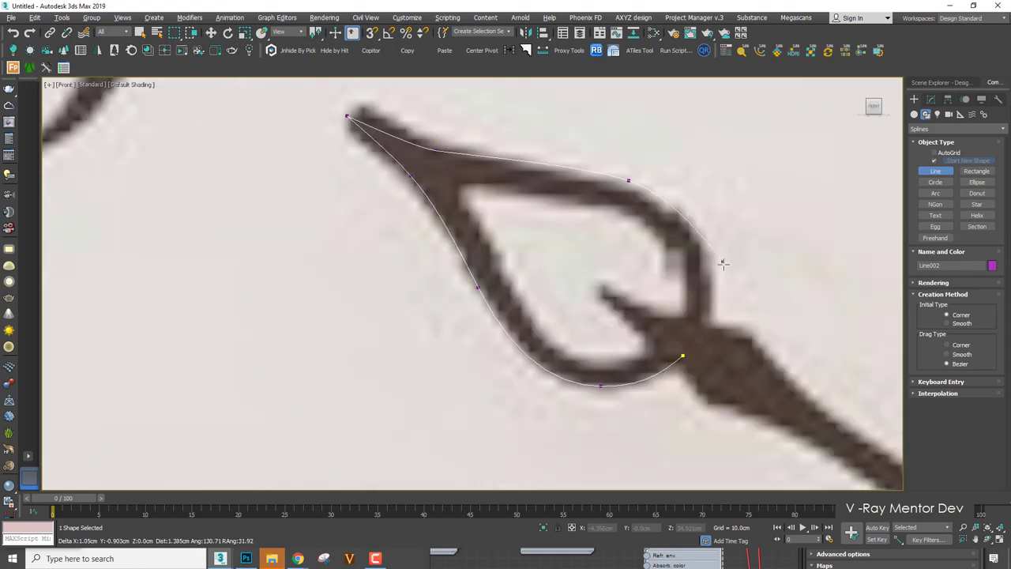
pyautogui.moveTo(717, 281); pyautogui.dragTo(714, 323)
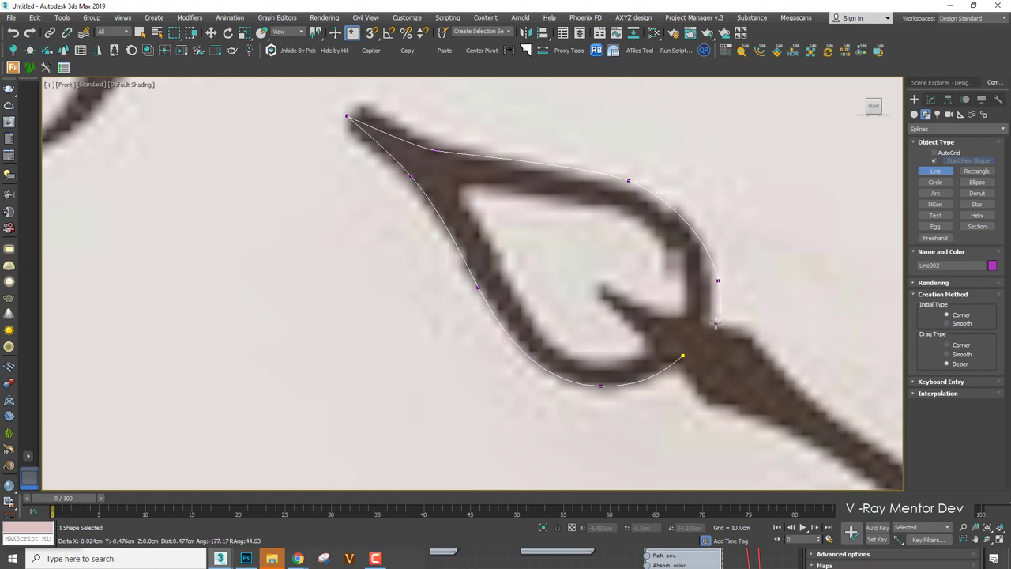
pyautogui.click(710, 325)
pyautogui.moveTo(755, 306); pyautogui.dragTo(580, 201, button='middle')
pyautogui.scroll(-3, 579, 200)
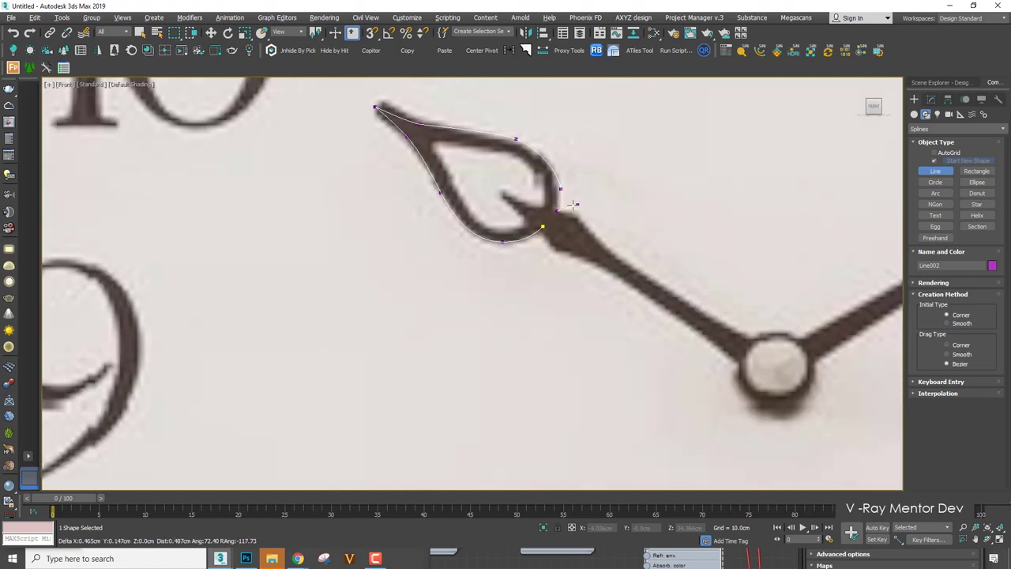
pyautogui.scroll(5, 541, 227)
pyautogui.click(546, 222)
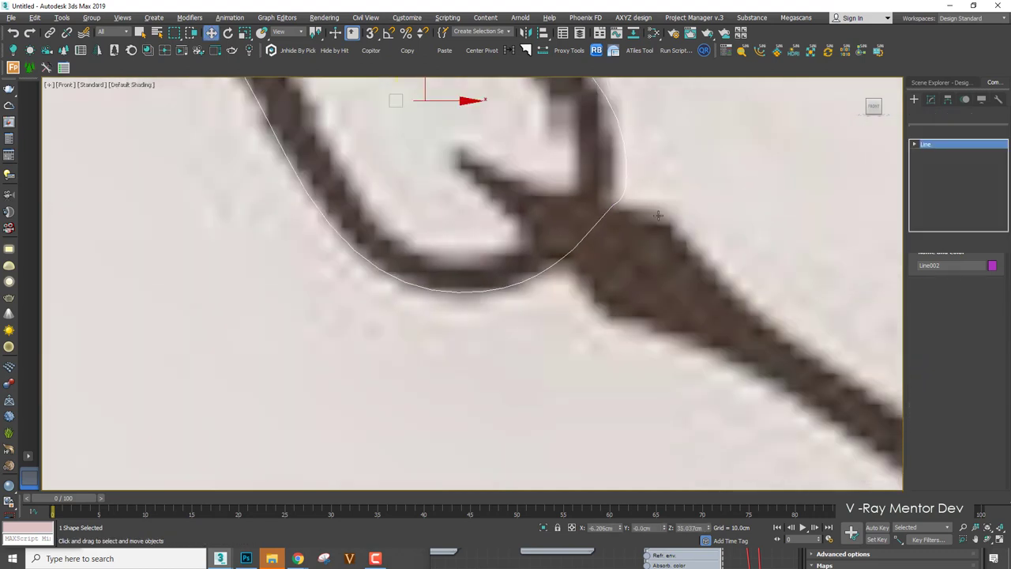
# Move the outer outline's vertices at the rounded end and beside the flare to fit the reference image.
pyautogui.press('1')
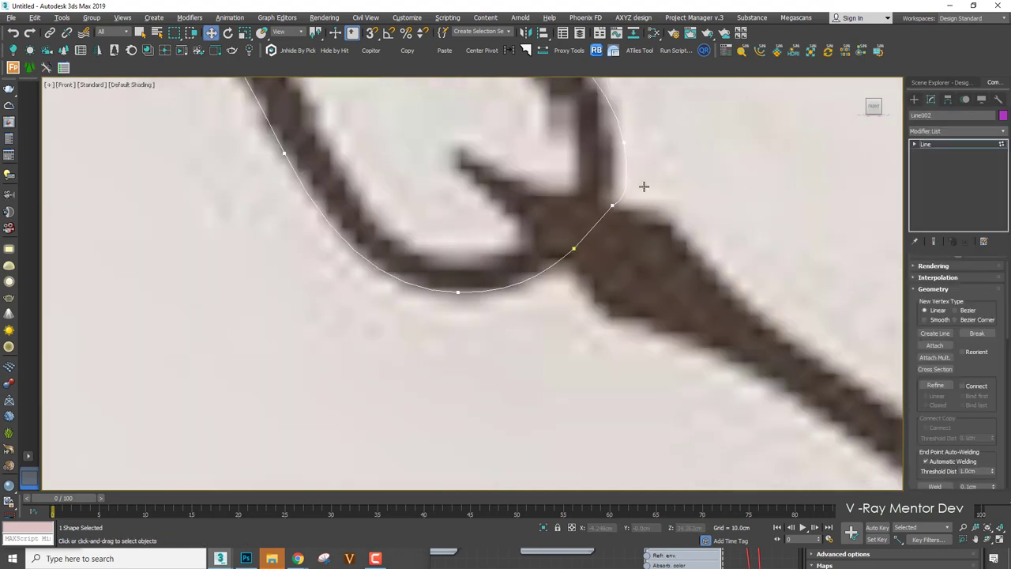
pyautogui.click(614, 204)
pyautogui.moveTo(638, 187); pyautogui.dragTo(627, 207, button='middle')
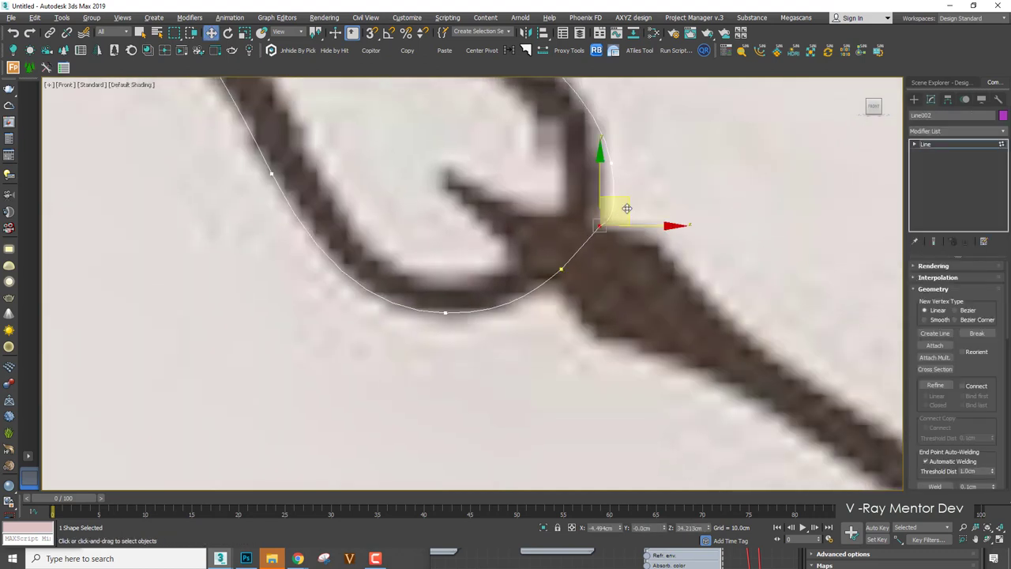
pyautogui.moveTo(618, 196); pyautogui.dragTo(614, 196)
pyautogui.moveTo(612, 195); pyautogui.dragTo(615, 225, button='middle')
pyautogui.scroll(-2, 632, 207)
pyautogui.click(623, 205)
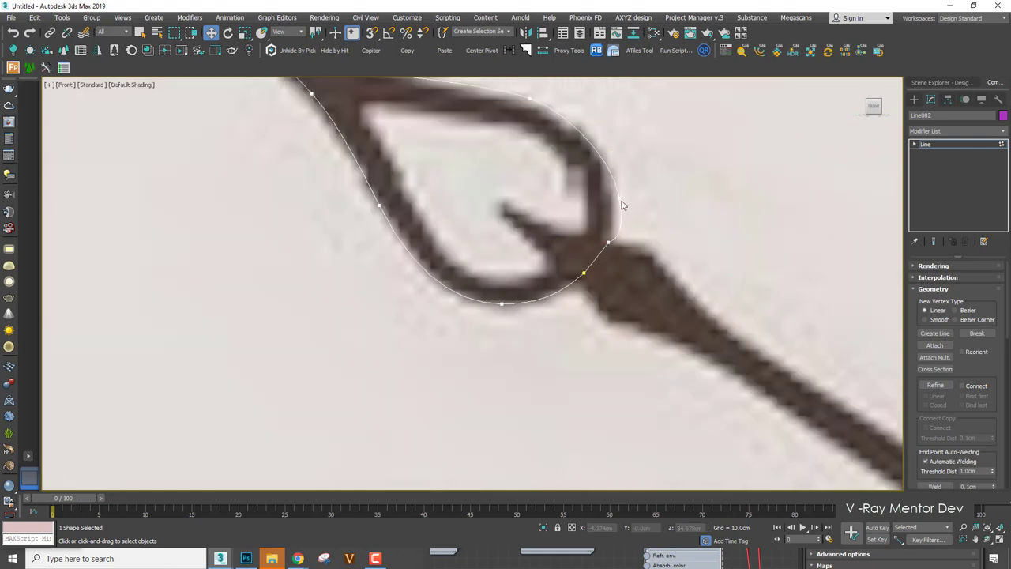
pyautogui.moveTo(620, 198); pyautogui.dragTo(614, 180)
pyautogui.click(612, 236)
pyautogui.moveTo(629, 196); pyautogui.dragTo(654, 203, button='middle')
pyautogui.moveTo(638, 234); pyautogui.dragTo(622, 235)
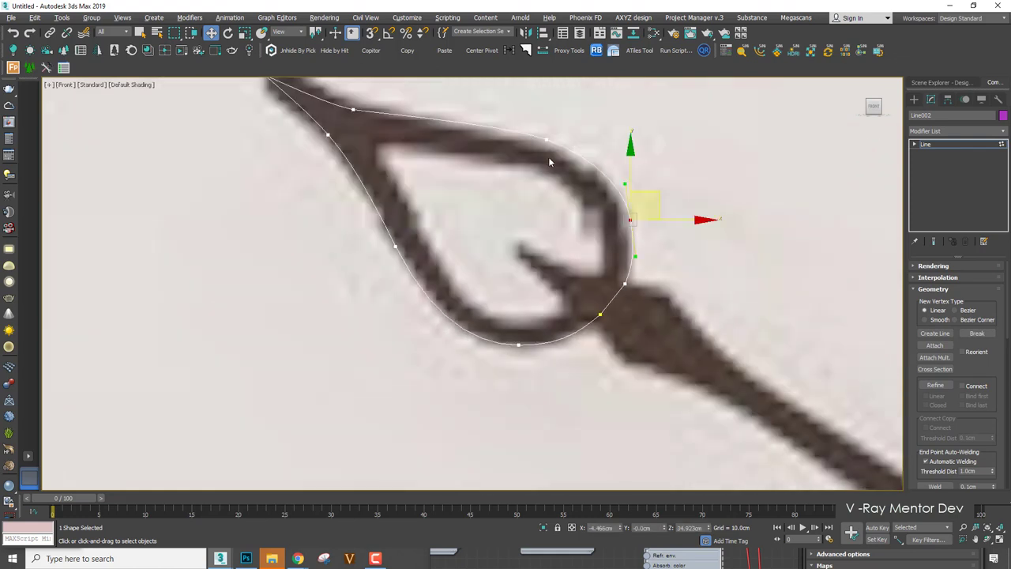
# Refine the vertices along the outer outline's upper edge to follow the teardrop in the reference image.
pyautogui.moveTo(548, 156); pyautogui.dragTo(604, 208, button='middle')
pyautogui.scroll(-2, 604, 208)
pyautogui.moveTo(430, 134); pyautogui.dragTo(407, 132)
pyautogui.scroll(6, 414, 146)
pyautogui.scroll(-7, 586, 191)
pyautogui.moveTo(620, 204); pyautogui.dragTo(537, 182, button='middle')
pyautogui.scroll(4, 559, 188)
pyautogui.moveTo(643, 167); pyautogui.dragTo(663, 212)
# Fine-tune the two outer outline vertices where the loop meets the hour hand's flare.
pyautogui.click(736, 274)
pyautogui.moveTo(731, 322); pyautogui.dragTo(708, 344)
pyautogui.click(729, 327)
pyautogui.click(710, 345)
pyautogui.click(717, 392)
pyautogui.click(686, 377)
pyautogui.moveTo(684, 377); pyautogui.dragTo(688, 381)
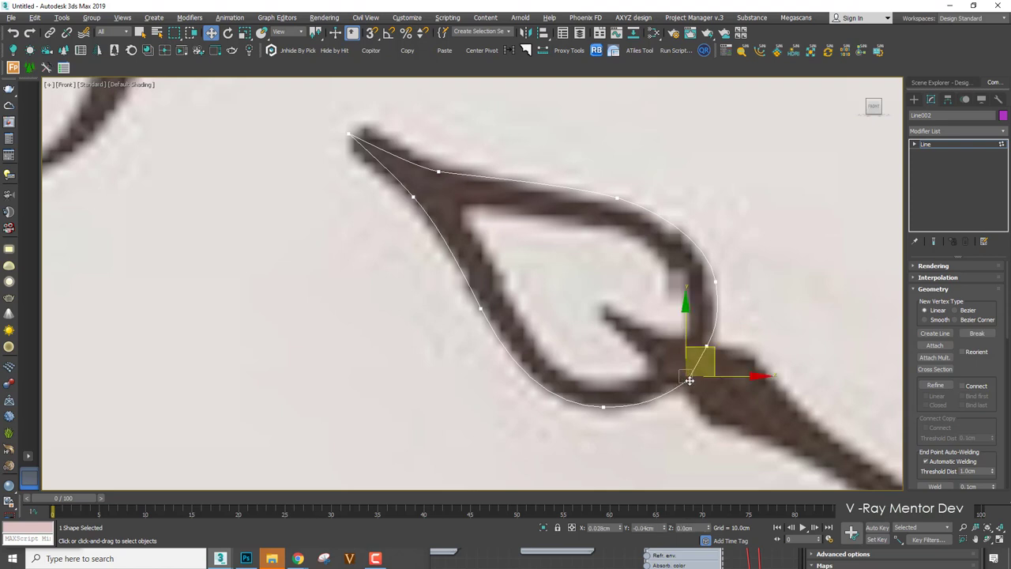
# Start a line within the same shape and trace the teardrop opening's lower edge from the flare to its pointed corner.
pyautogui.click(914, 99)
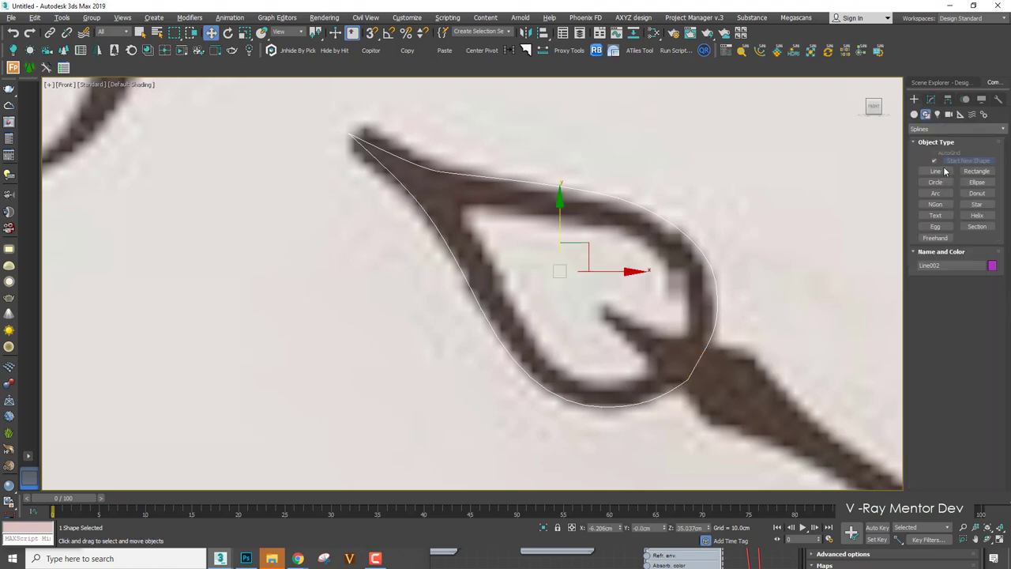
pyautogui.click(935, 170)
pyautogui.click(936, 171)
pyautogui.scroll(3, 672, 378)
pyautogui.click(682, 384)
pyautogui.scroll(-3, 535, 396)
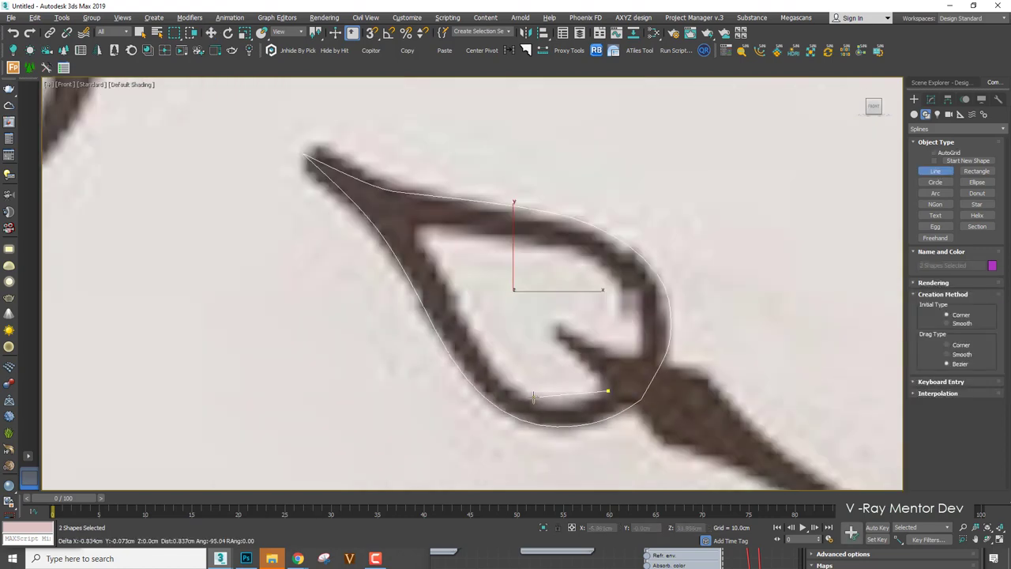
pyautogui.moveTo(526, 392); pyautogui.dragTo(503, 381)
pyautogui.moveTo(489, 367); pyautogui.dragTo(484, 359)
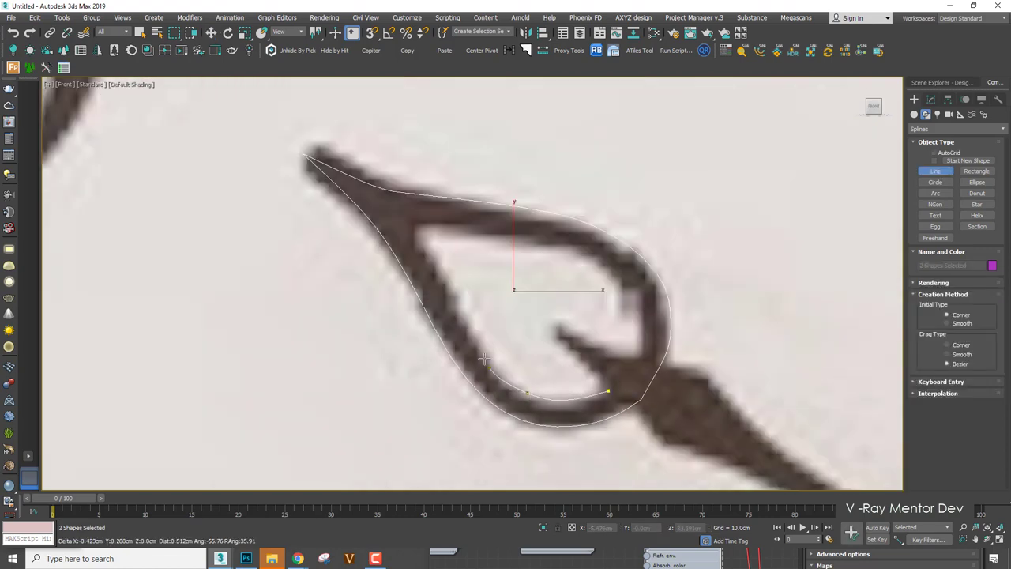
pyautogui.click(450, 298)
pyautogui.click(411, 227)
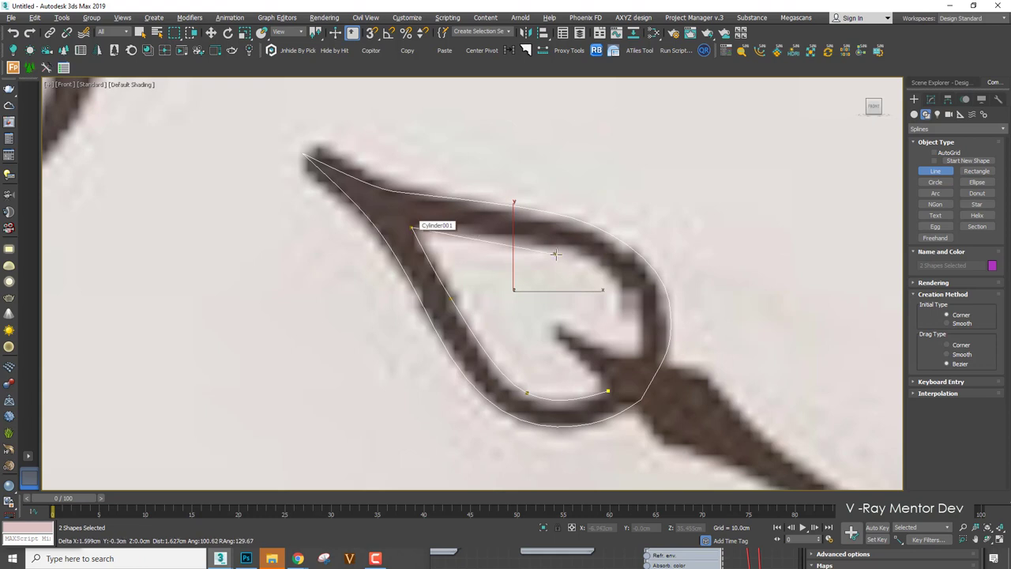
# Trace the teardrop opening's upper edge back over the flare to the start point, and close the spline.
pyautogui.moveTo(595, 256); pyautogui.dragTo(624, 275)
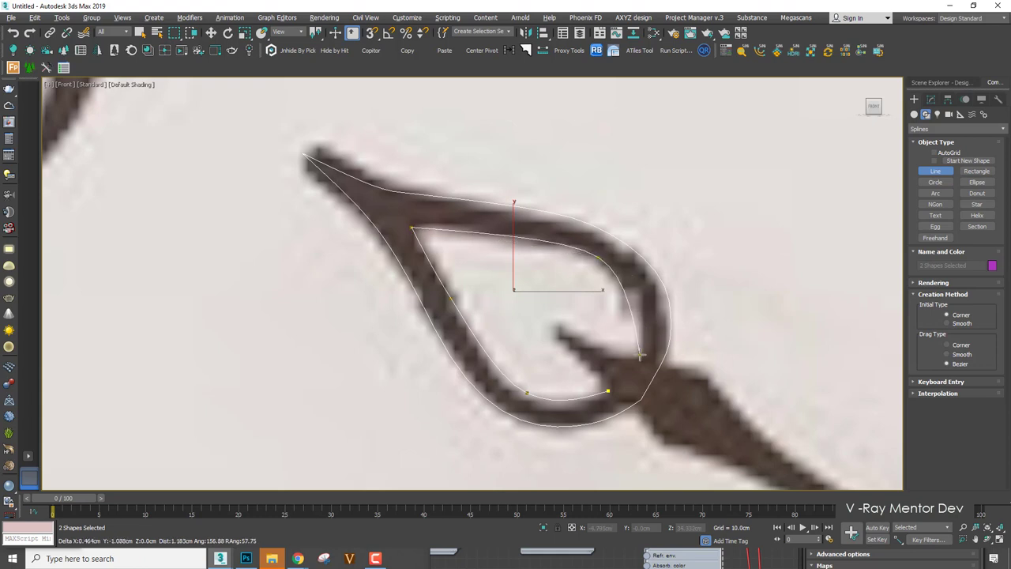
pyautogui.click(639, 356)
pyautogui.click(607, 390)
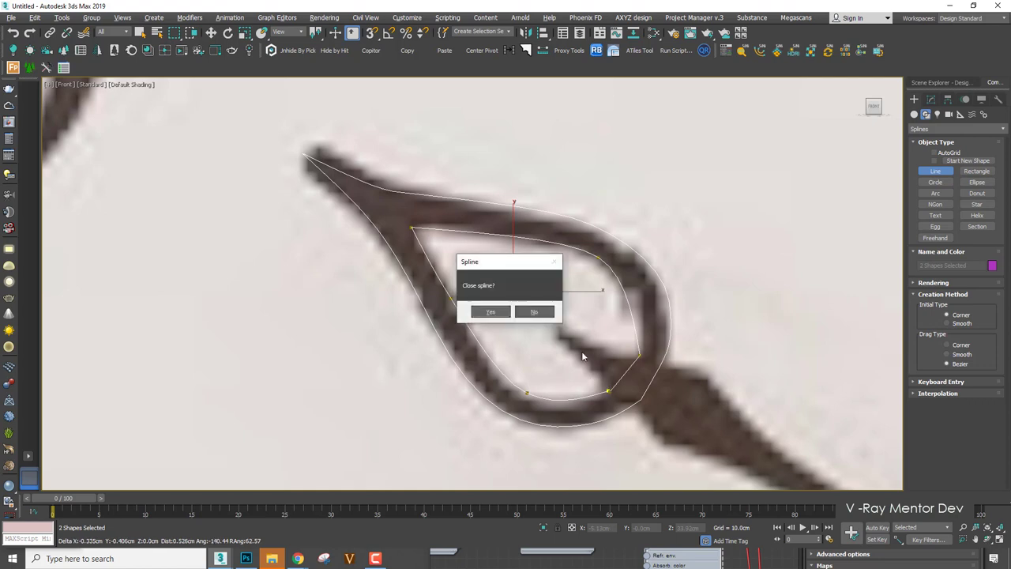
pyautogui.click(490, 312)
pyautogui.press('w')
pyautogui.scroll(3, 647, 307)
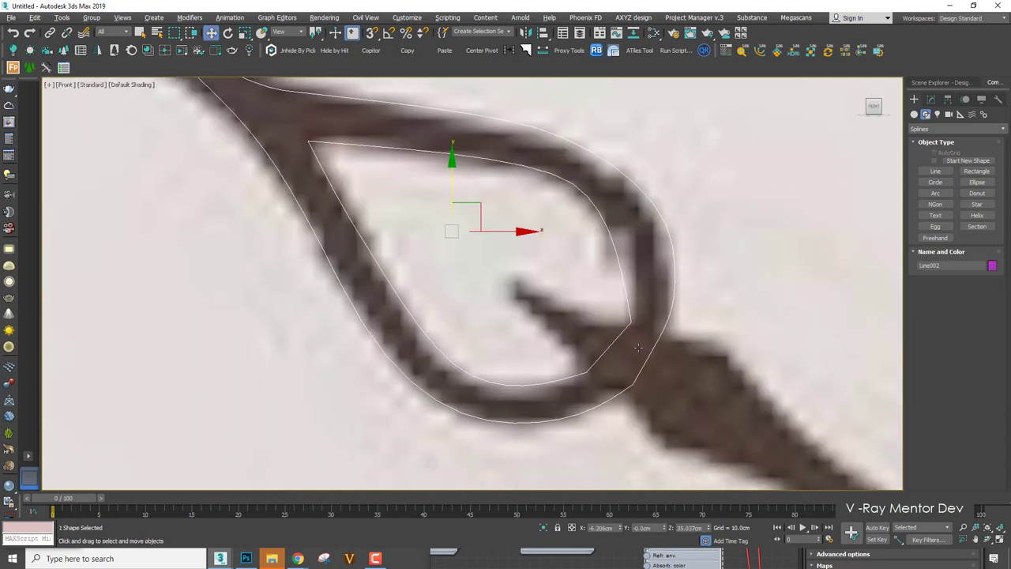
# Fuse and weld the inner outline's two vertices at the flare into a single vertex.
pyautogui.press('1')
pyautogui.click(631, 323)
pyautogui.keyDown('ctrl'); pyautogui.moveTo(616, 340); pyautogui.dragTo(583, 390); pyautogui.keyUp('ctrl')
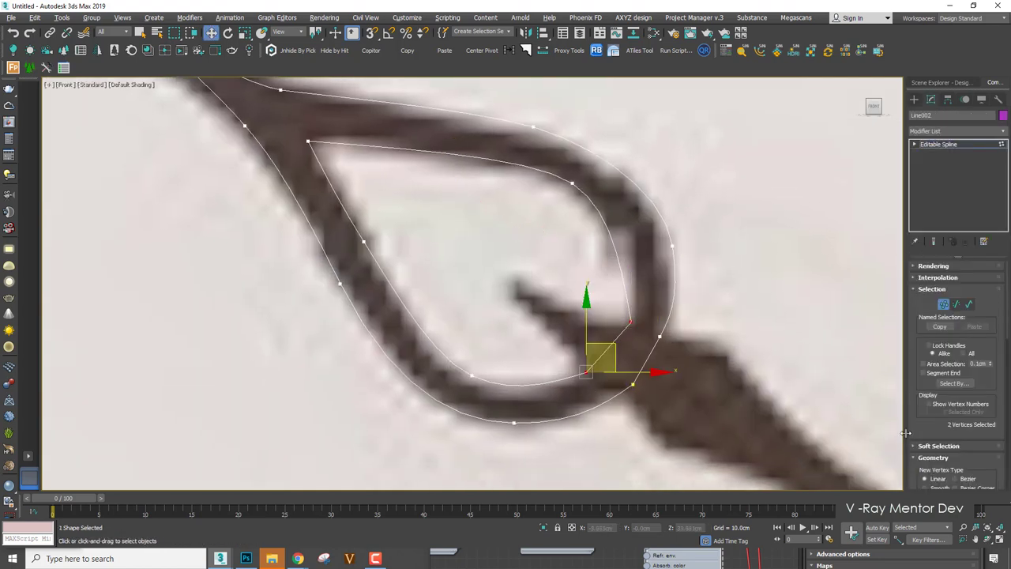
pyautogui.moveTo(931, 427); pyautogui.dragTo(920, 247)
pyautogui.scroll(-2, 959, 355)
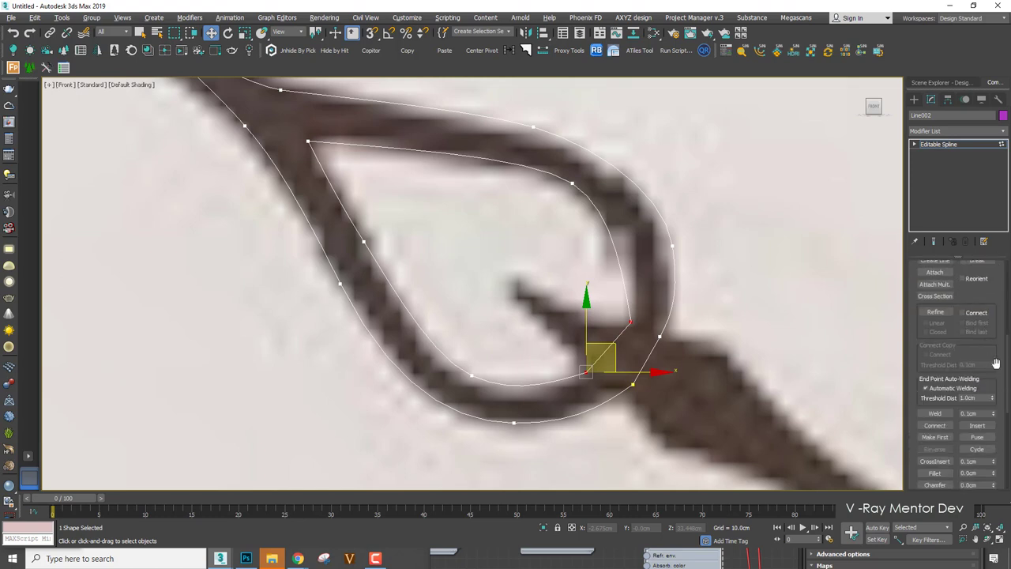
pyautogui.click(977, 424)
pyautogui.click(978, 437)
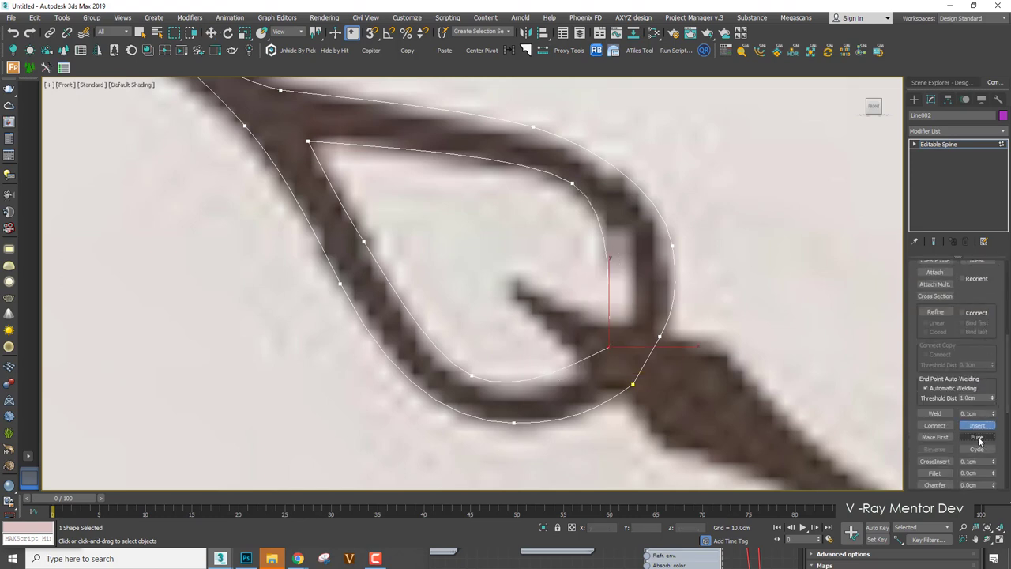
pyautogui.click(934, 413)
pyautogui.press('w')
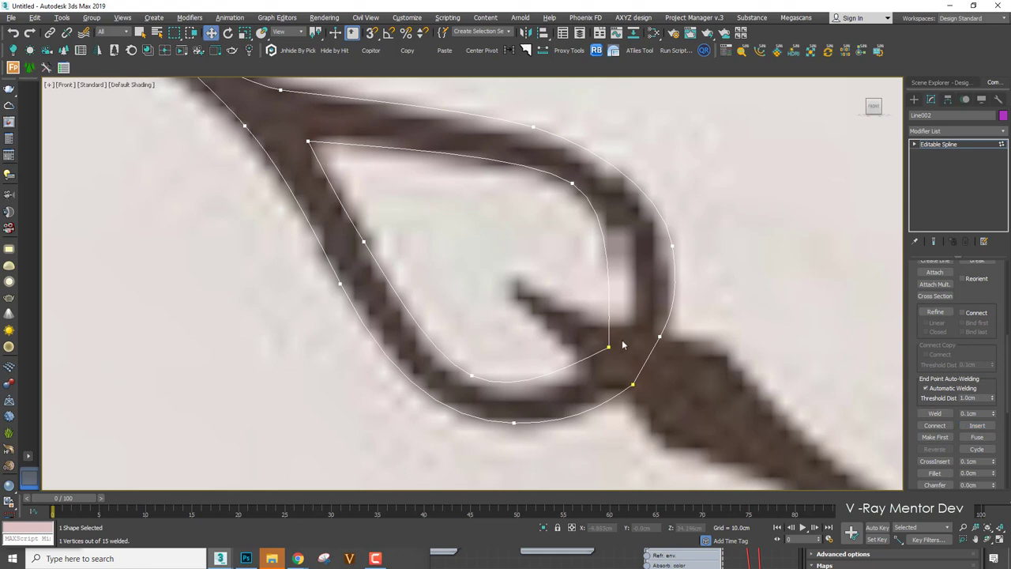
# Convert the welded vertex to Smooth, shift it outward, and lengthen the upper neighbouring vertex's handles to round the opening.
pyautogui.rightClick(655, 292)
pyautogui.click(640, 238)
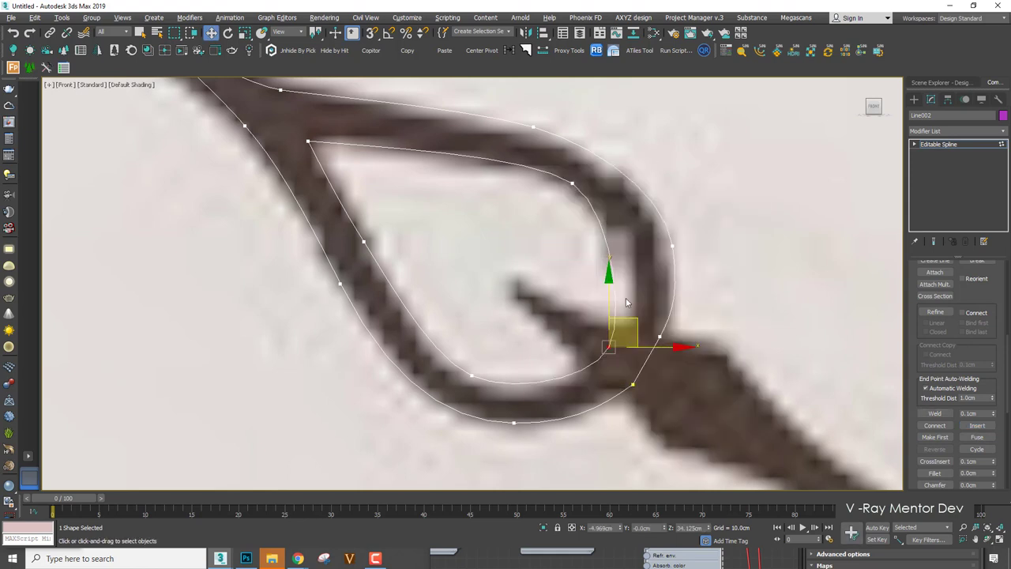
pyautogui.moveTo(629, 318); pyautogui.dragTo(636, 318)
pyautogui.moveTo(596, 173); pyautogui.dragTo(548, 198)
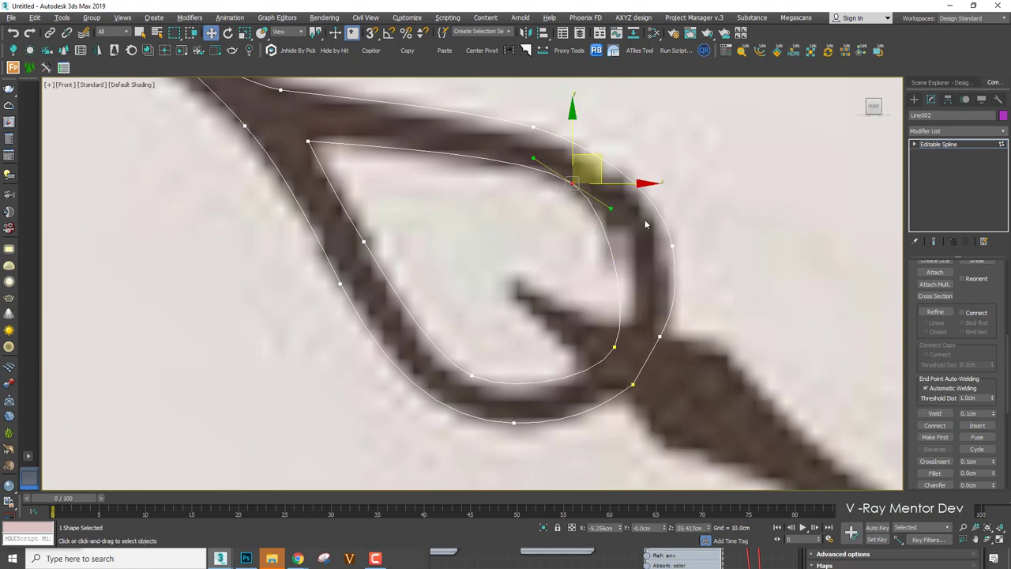
pyautogui.moveTo(611, 207); pyautogui.dragTo(653, 229)
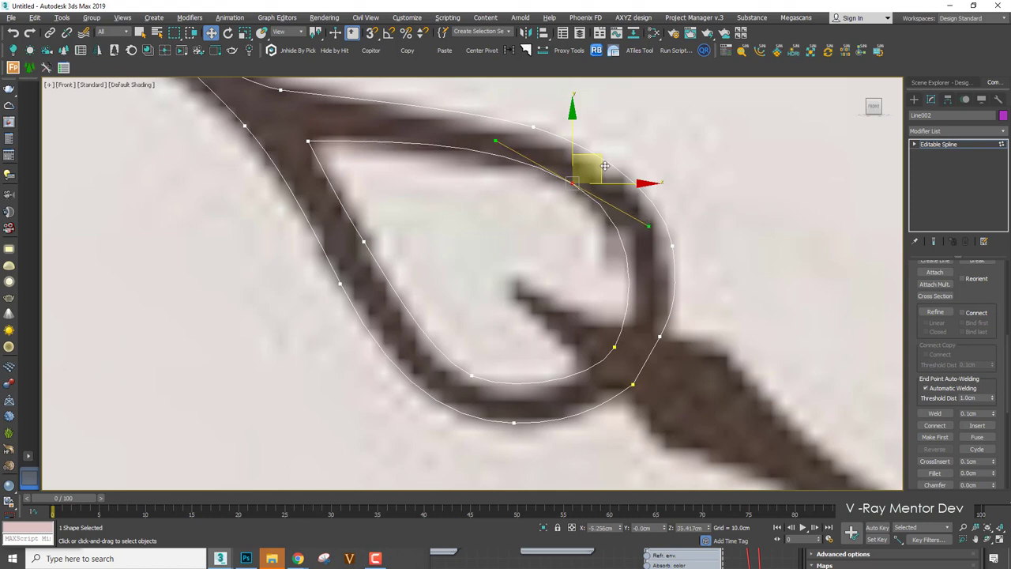
pyautogui.moveTo(606, 160); pyautogui.dragTo(599, 158)
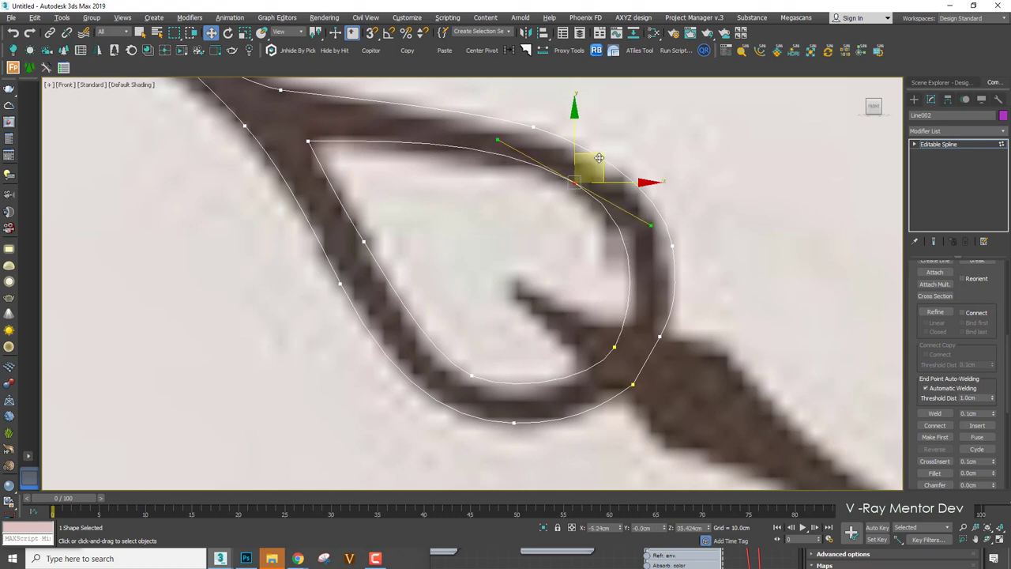
# Convert the welded vertex to Bezier, nudge it toward the flare, and adjust the opening's pointed corner vertex.
pyautogui.click(615, 347)
pyautogui.rightClick(668, 287)
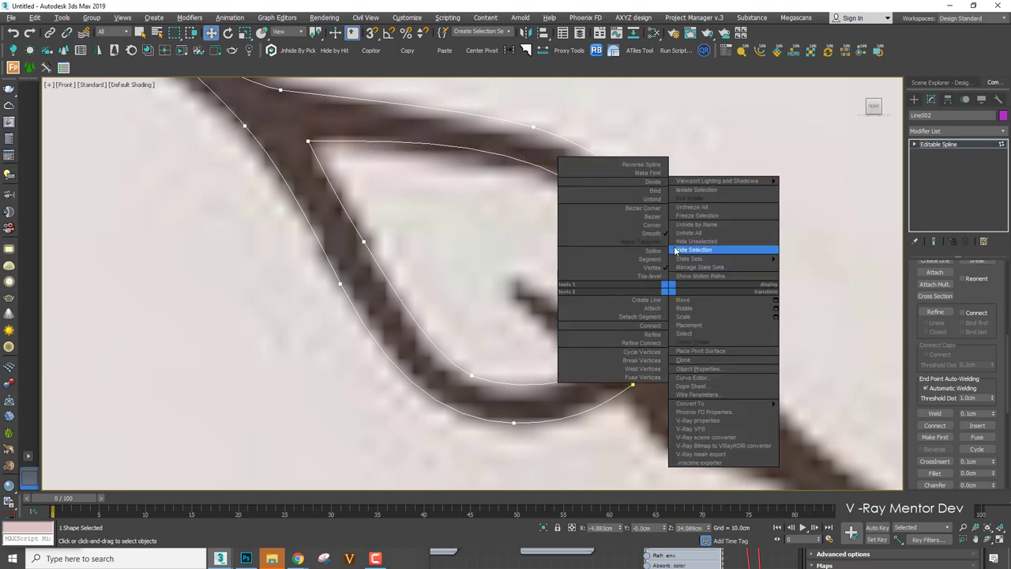
pyautogui.click(653, 217)
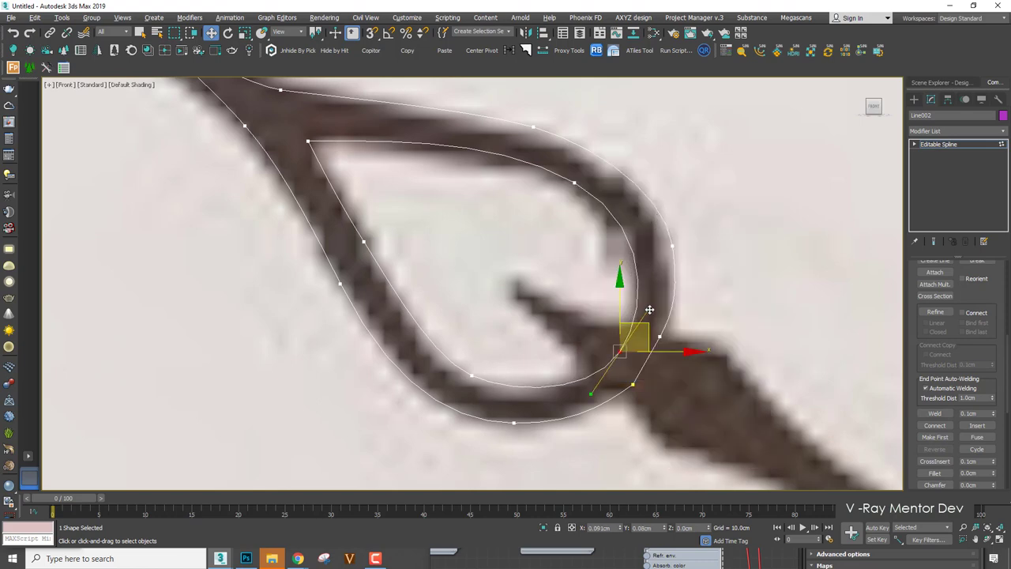
pyautogui.click(417, 233)
pyautogui.scroll(-3, 410, 225)
pyautogui.click(364, 187)
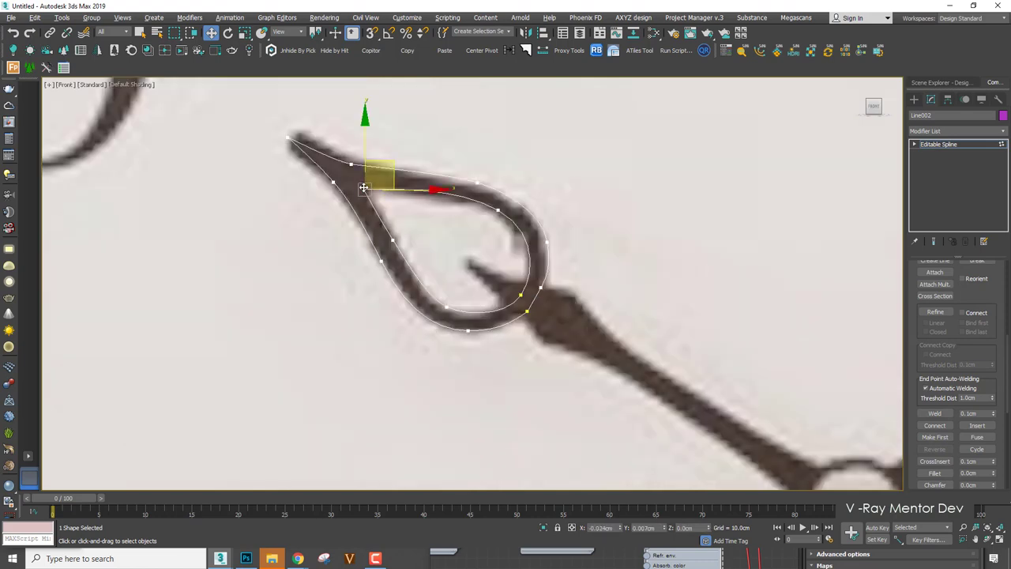
# Apply an Extrude modifier to the teardrop loop shape.
pyautogui.click(940, 131)
pyautogui.write('ex')
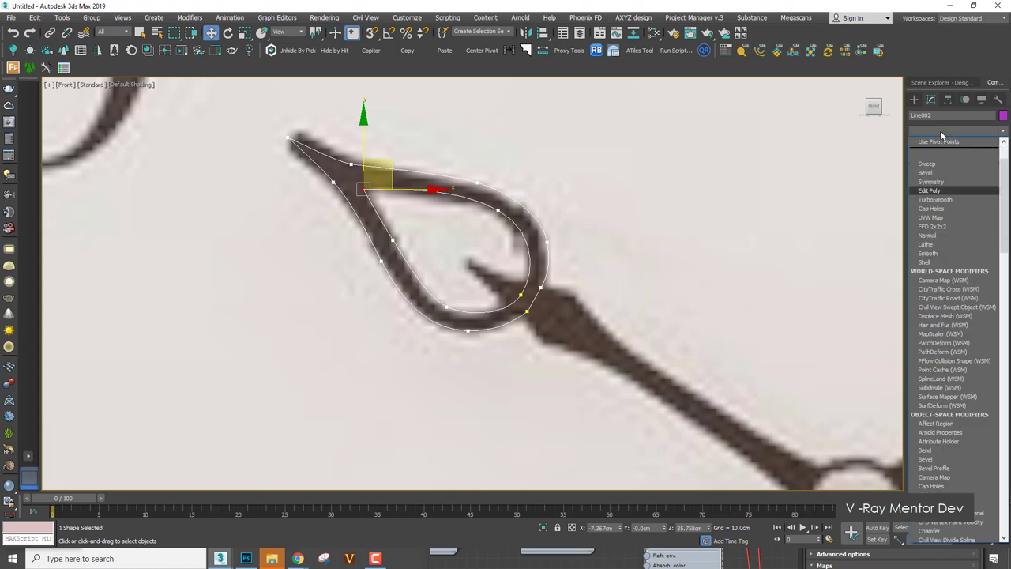
pyautogui.click(939, 143)
pyautogui.scroll(-5, 597, 206)
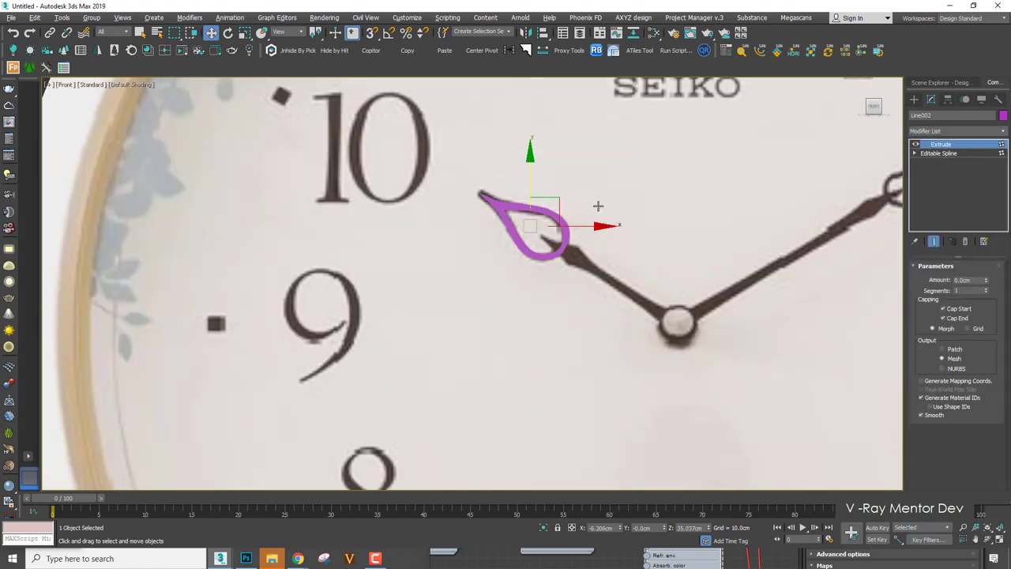
# Switch the Front view to wireframe display around the hour hand's parts.
pyautogui.scroll(4, 574, 218)
pyautogui.press('F3')
pyautogui.rightClick(623, 248)
pyautogui.click(598, 247)
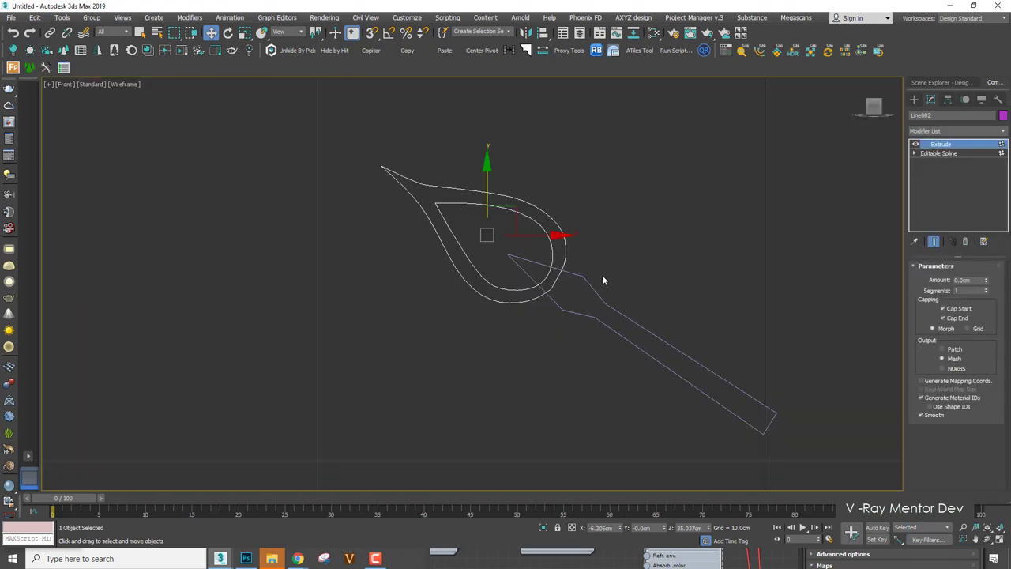
# Set the hour hand shaft's extrusion amount to 1 cm, then reduce it to 0.1 cm in the Perspective view.
pyautogui.click(600, 276)
pyautogui.press('F3')
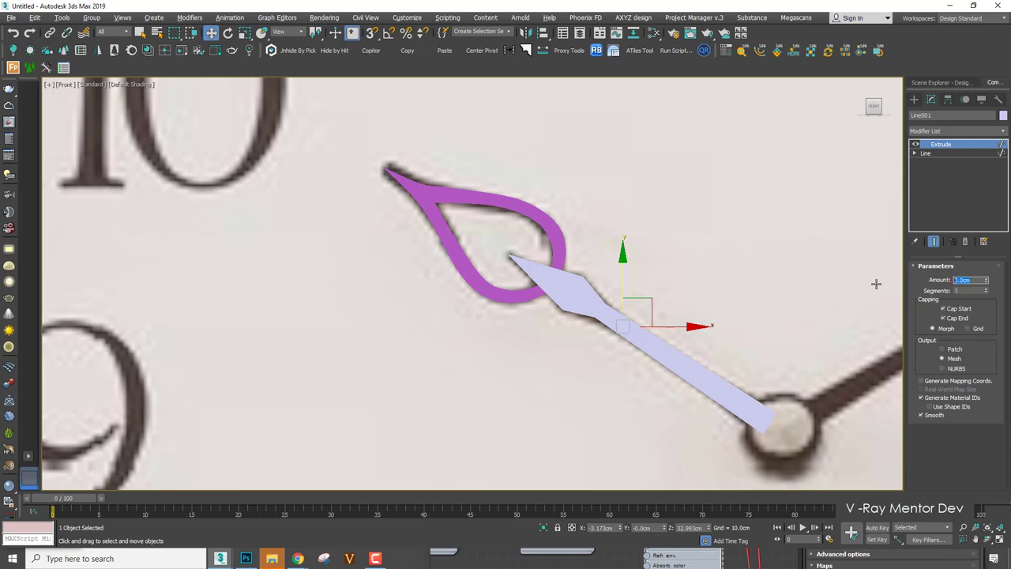
pyautogui.write('1')
pyautogui.press('Return')
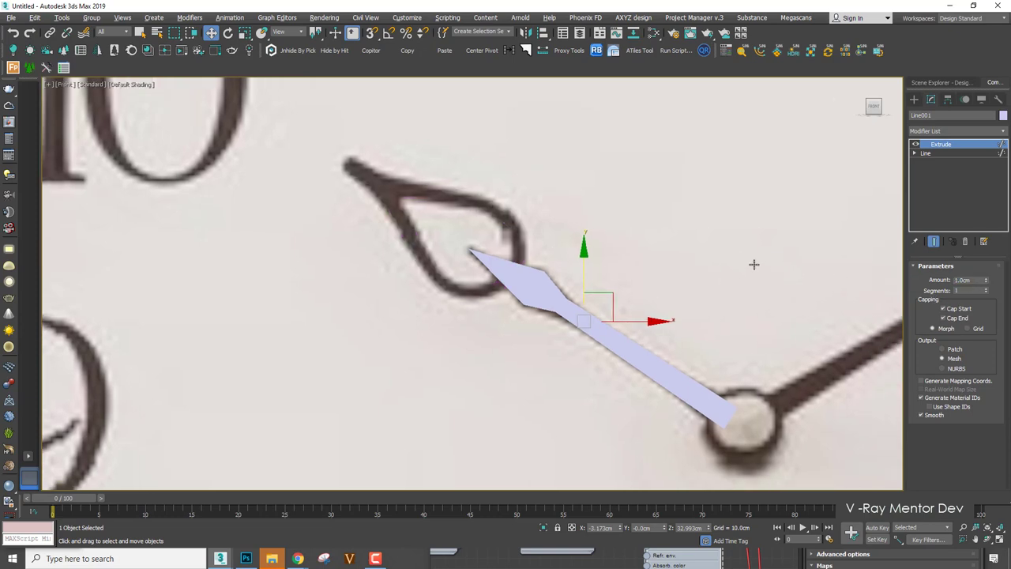
pyautogui.press('p')
pyautogui.scroll(5, 471, 259)
pyautogui.moveTo(470, 259)
pyautogui.keyDown('alt'); pyautogui.mouseDown(button='middle')
pyautogui.moveTo(480, 224)
pyautogui.moveTo(474, 250)
pyautogui.mouseUp(button='middle'); pyautogui.keyUp('alt')
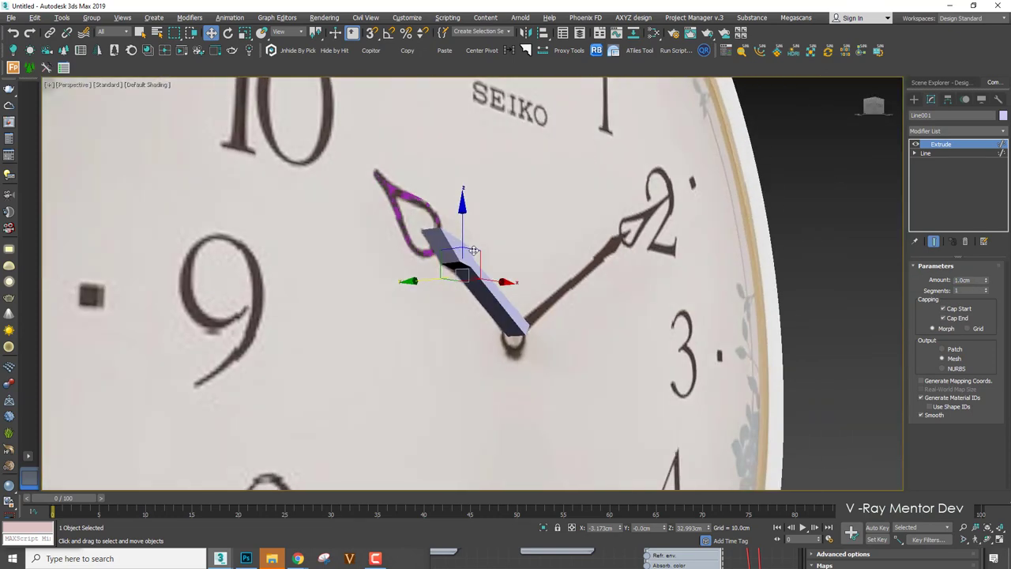
pyautogui.write('0.1')
pyautogui.press('Return')
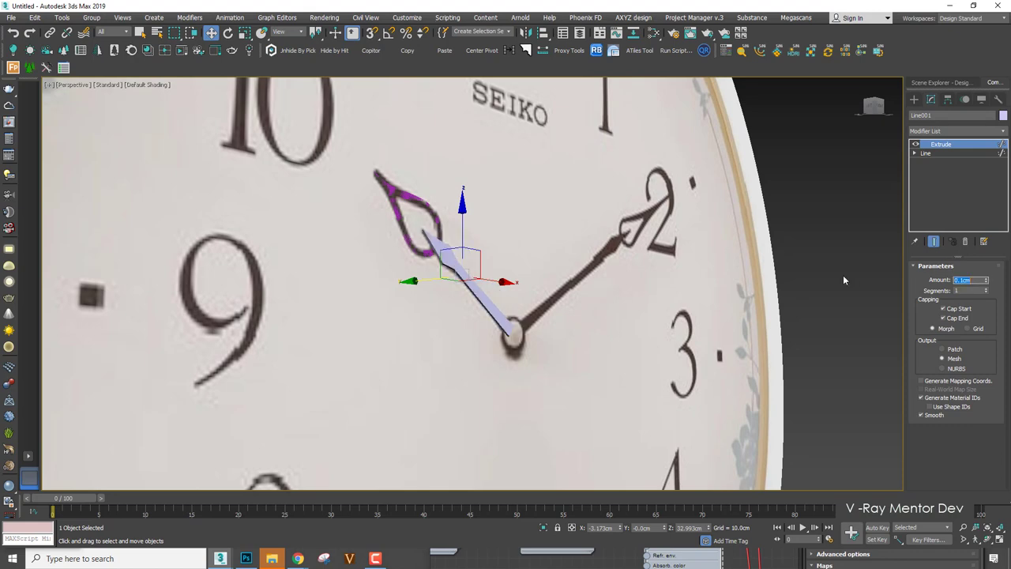
# Set the teardrop loop's extrusion amount to 0.1 cm and the hour hand shaft's amount to 0.2 cm.
pyautogui.keyDown('alt'); pyautogui.moveTo(461, 190); pyautogui.dragTo(410, 228, button='middle'); pyautogui.keyUp('alt')
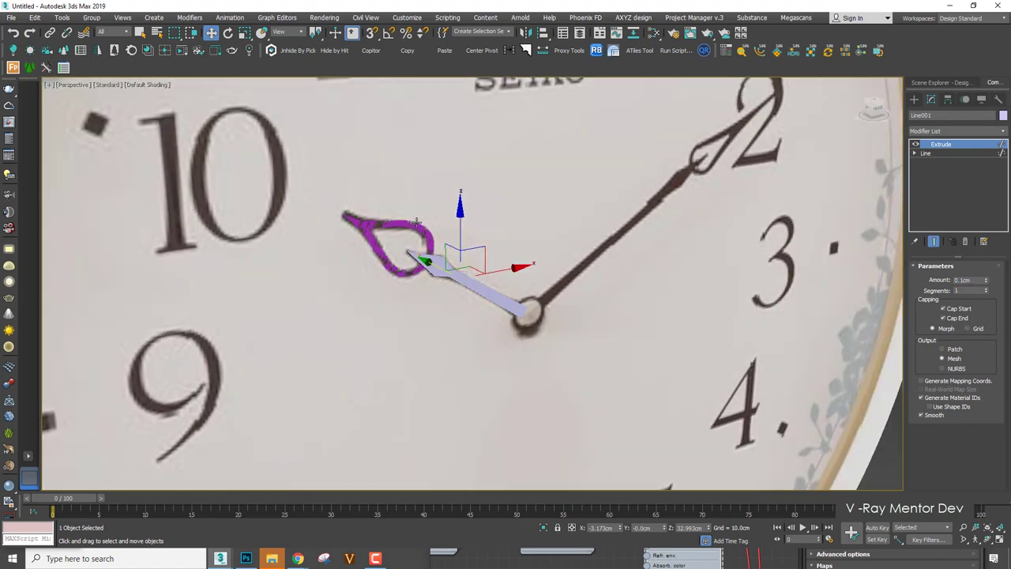
pyautogui.press('F3')
pyautogui.scroll(4, 410, 228)
pyautogui.moveTo(405, 237); pyautogui.dragTo(404, 234)
pyautogui.press('z')
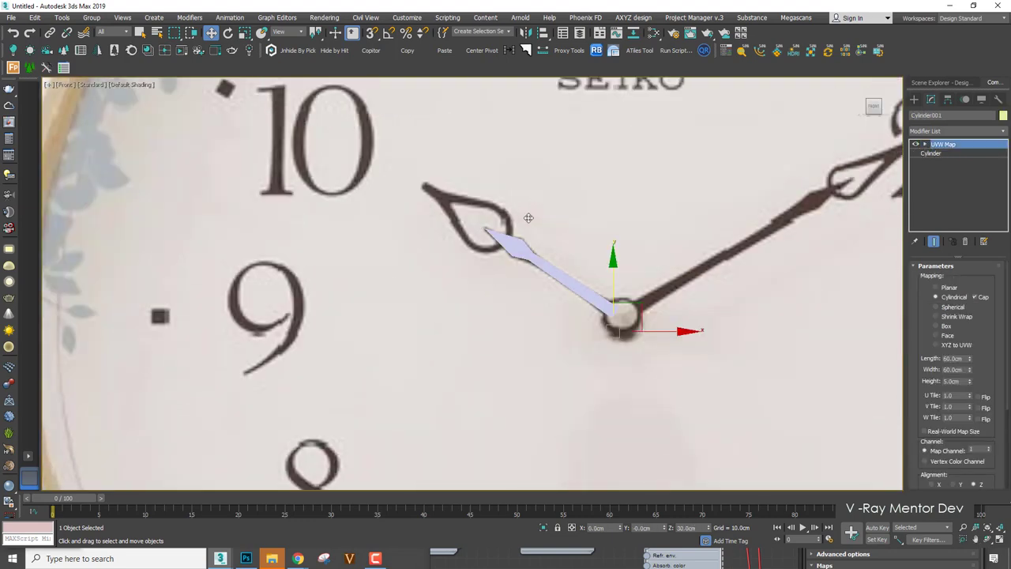
pyautogui.scroll(-2, 530, 217)
pyautogui.press('F3')
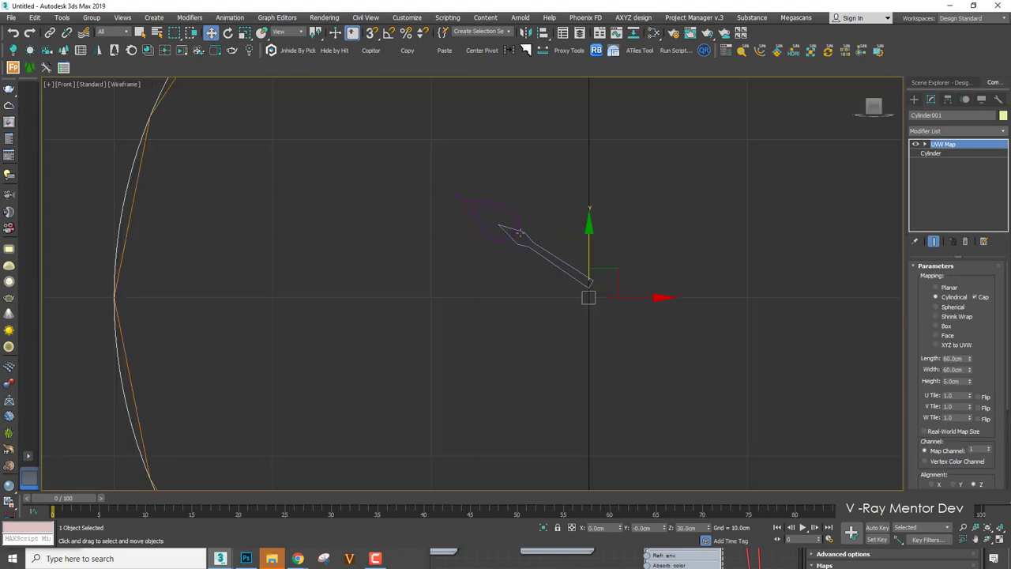
pyautogui.scroll(4, 518, 226)
pyautogui.click(515, 202)
pyautogui.press('F3')
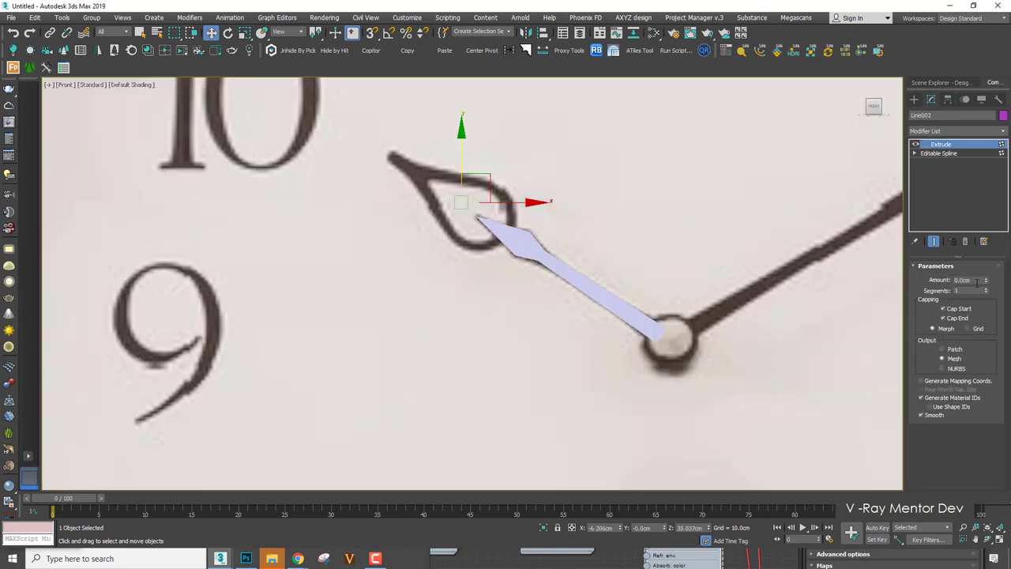
pyautogui.write('0.1')
pyautogui.press('Return')
pyautogui.click(562, 259)
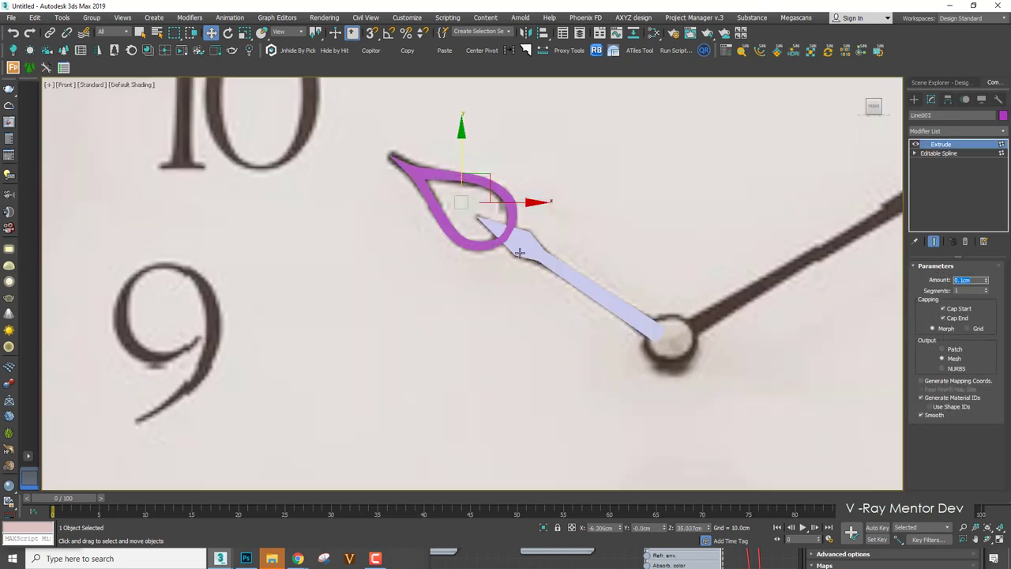
pyautogui.write('.2')
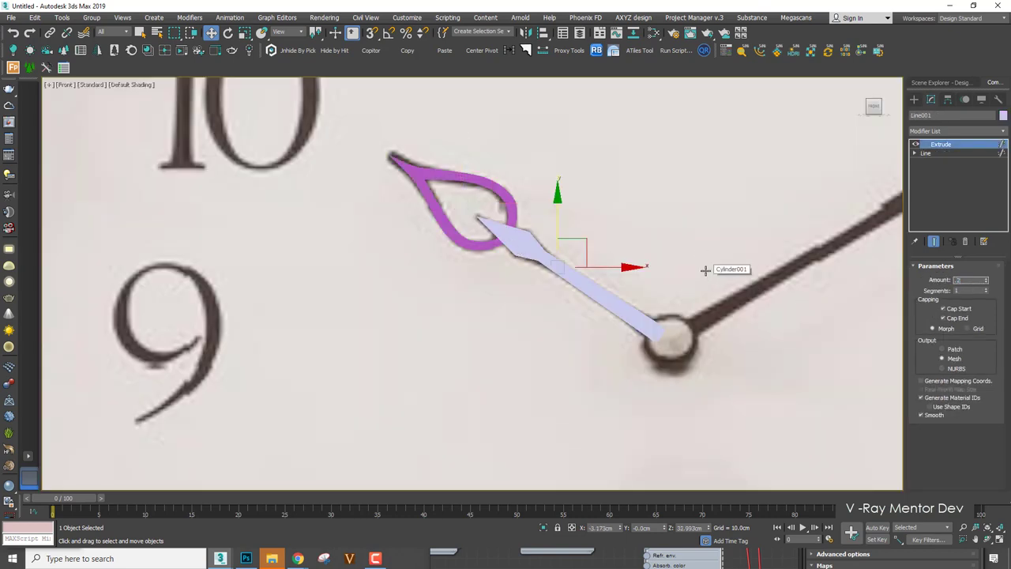
# Try to recolour both parts of the hour hand orange.
pyautogui.keyDown('ctrl'); pyautogui.click(505, 186); pyautogui.keyUp('ctrl')
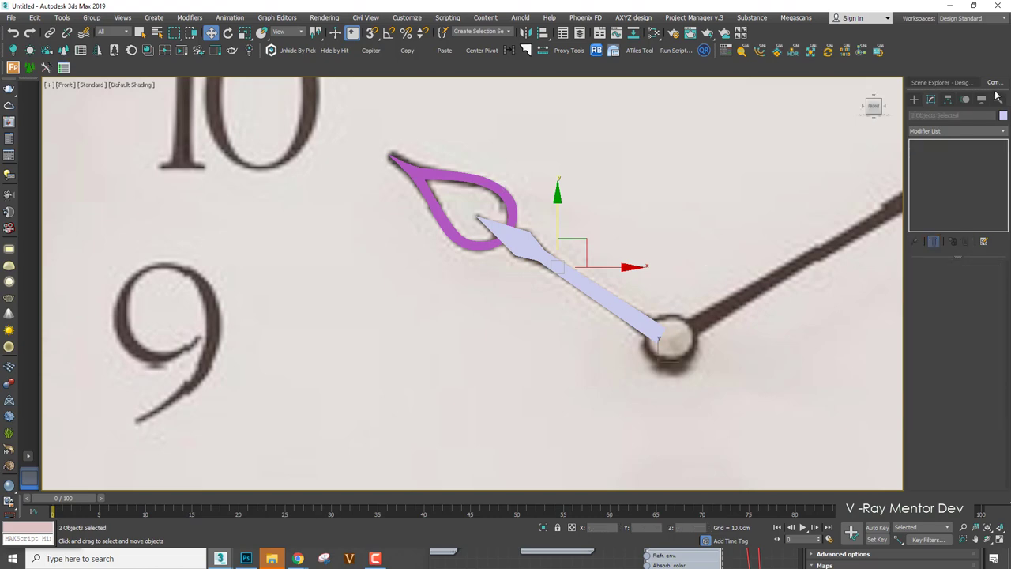
pyautogui.click(1003, 116)
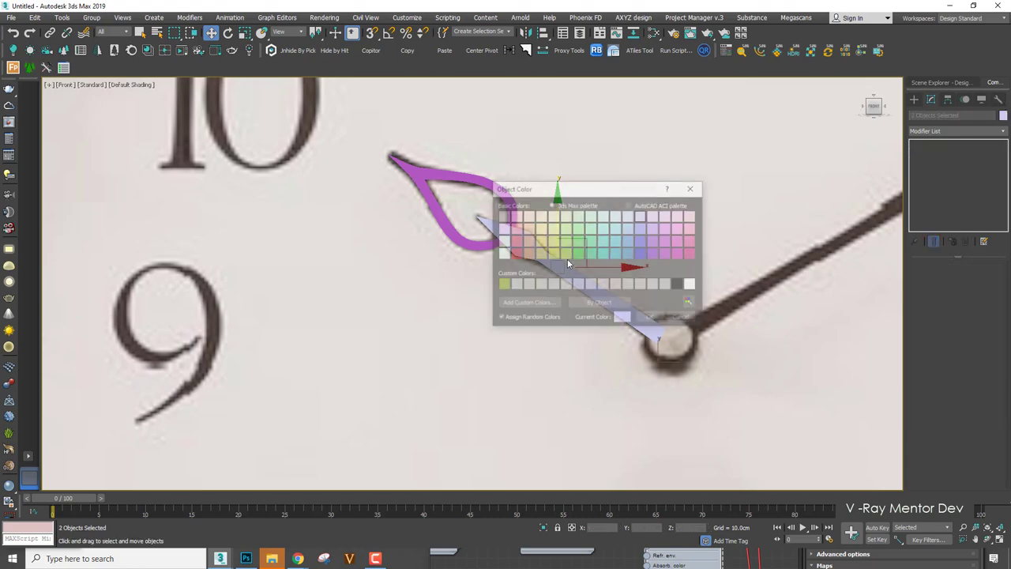
pyautogui.click(526, 254)
pyautogui.click(650, 318)
# Select both the teardrop loop and the shaft of the hour hand and give them the same purple object colour.
pyautogui.click(511, 197)
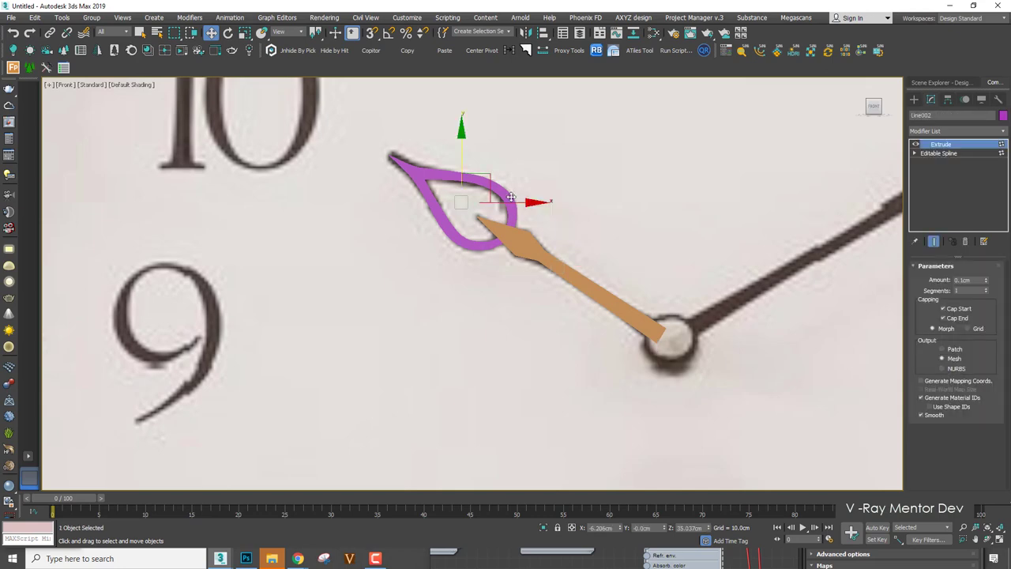
pyautogui.press('F3')
pyautogui.keyDown('ctrl'); pyautogui.click(529, 234); pyautogui.keyUp('ctrl')
pyautogui.press('F3')
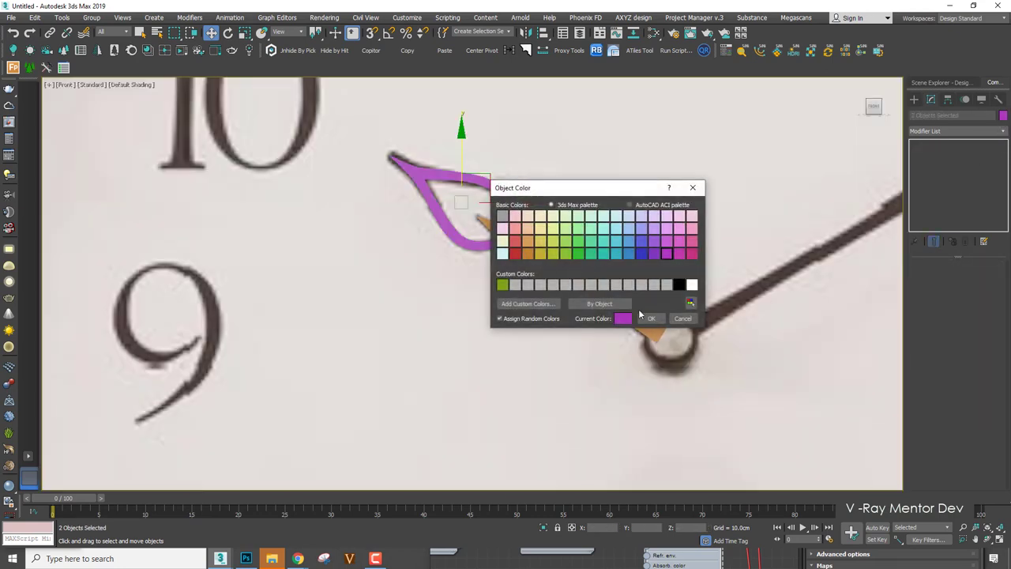
pyautogui.click(651, 319)
# Recolour both hour hand parts dark brown by sampling the minute hand's colour from the clock face texture.
pyautogui.scroll(-5, 505, 217)
pyautogui.scroll(-2, 505, 215)
pyautogui.press('F4')
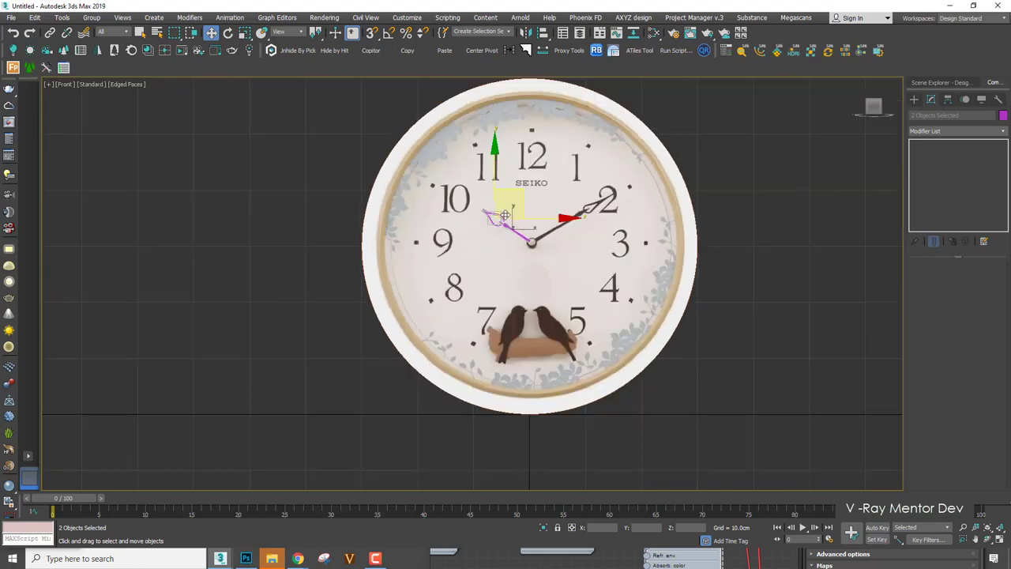
pyautogui.press('F4')
pyautogui.scroll(5, 505, 215)
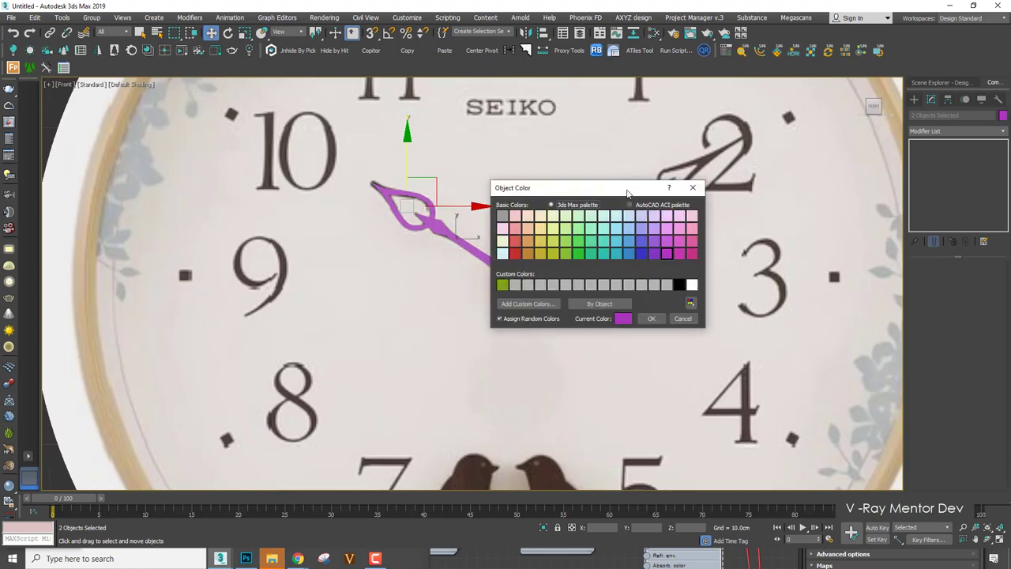
pyautogui.moveTo(627, 191); pyautogui.dragTo(370, 185)
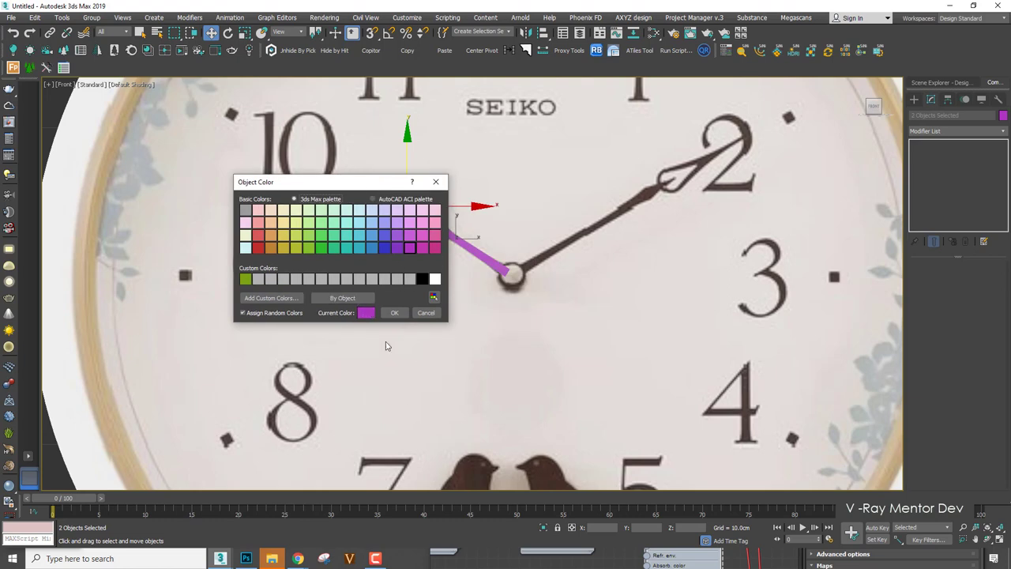
pyautogui.click(369, 314)
pyautogui.click(253, 169)
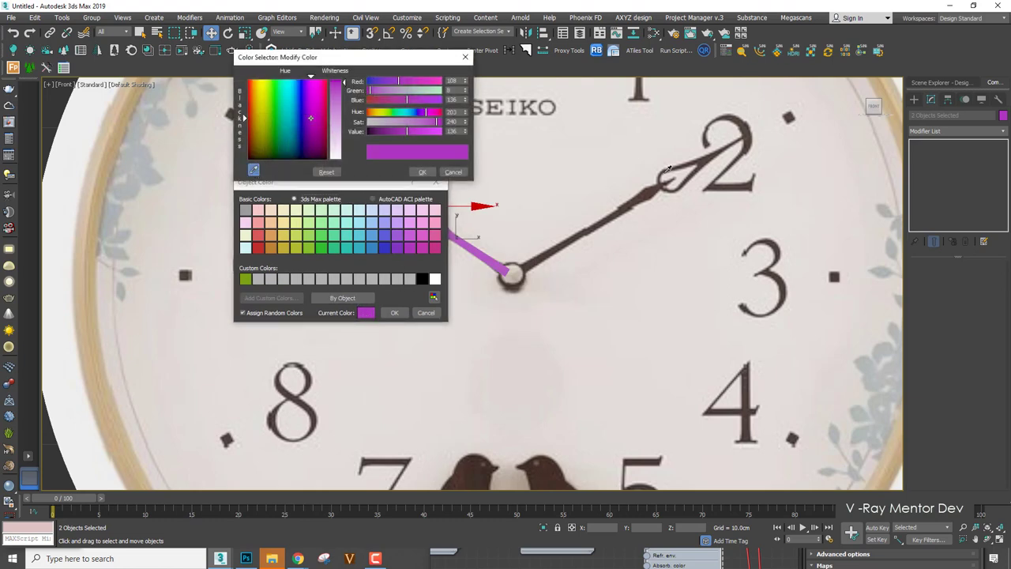
pyautogui.click(645, 194)
pyautogui.click(421, 171)
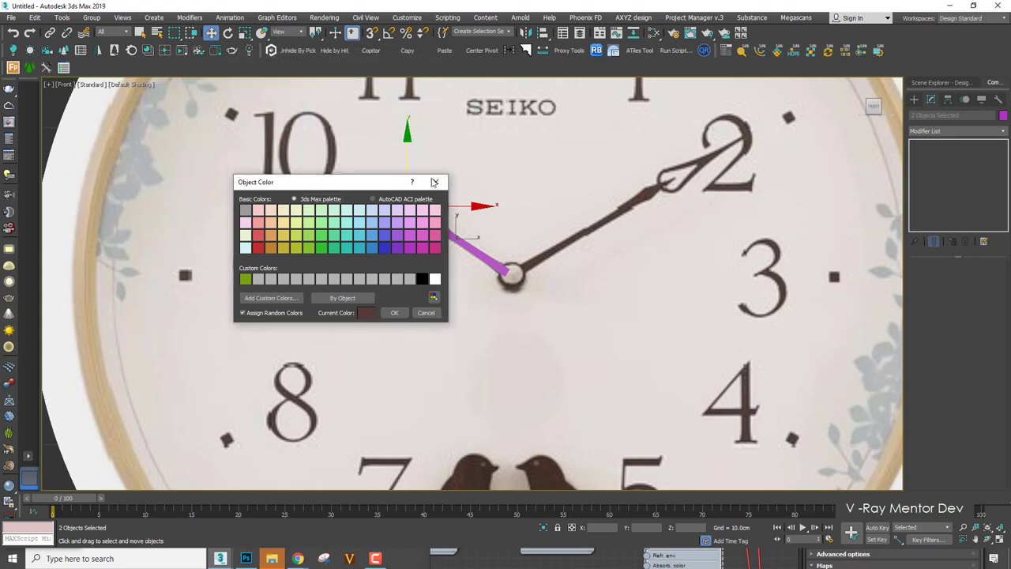
pyautogui.click(395, 315)
pyautogui.click(548, 297)
# Trace the minute hand's shaft and pointed tip as a closed Line spline from the clock's centre pin into the loop.
pyautogui.scroll(-2, 486, 206)
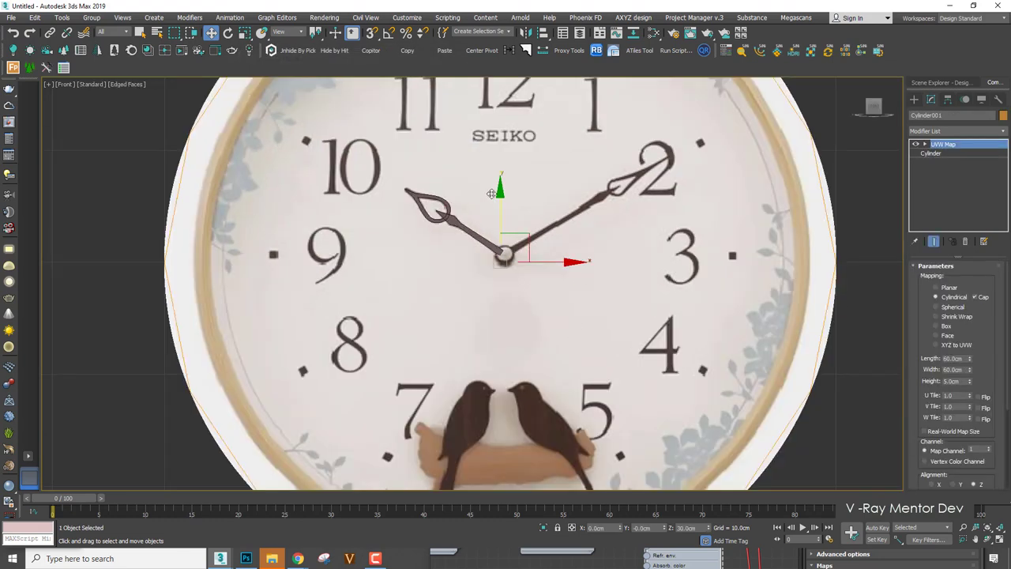
pyautogui.scroll(2, 514, 213)
pyautogui.scroll(-1, 482, 241)
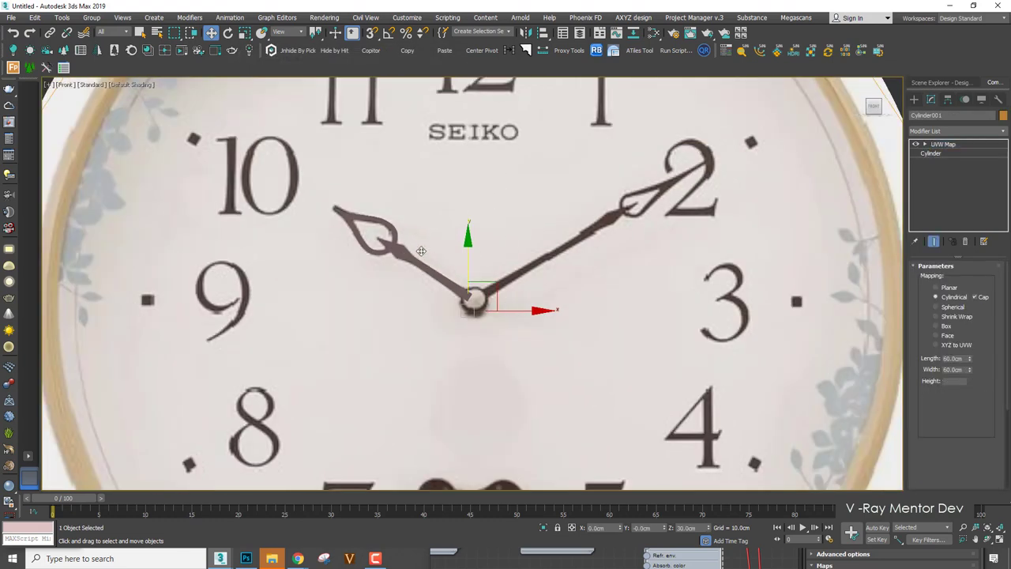
pyautogui.scroll(3, 418, 252)
pyautogui.scroll(-1, 419, 248)
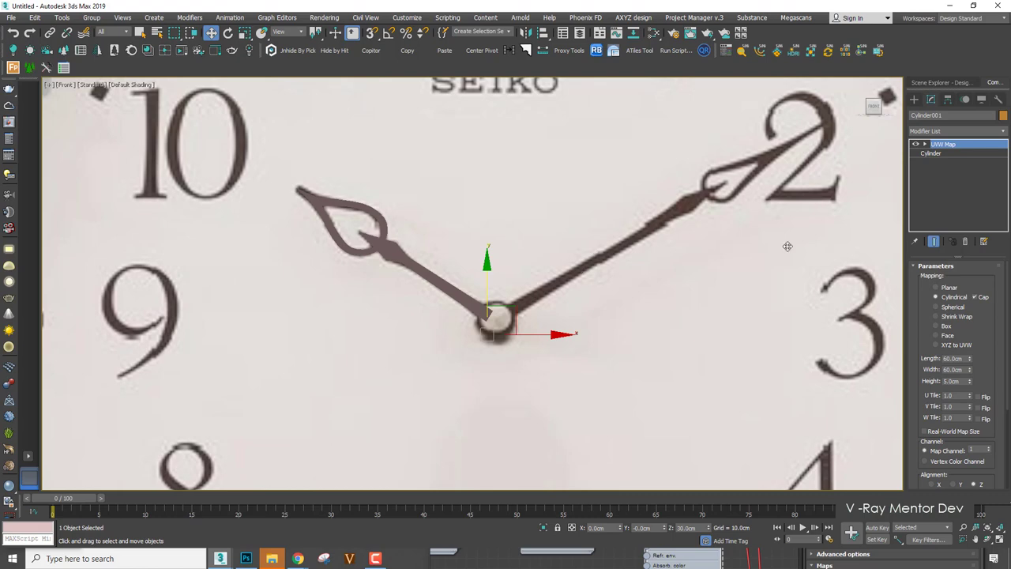
pyautogui.click(914, 99)
pyautogui.click(935, 170)
pyautogui.scroll(3, 516, 307)
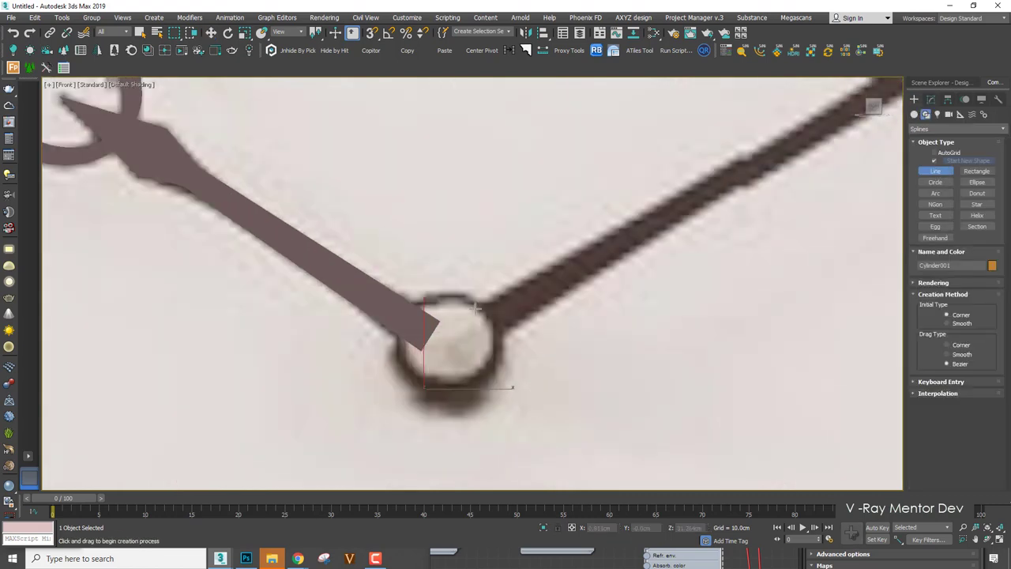
pyautogui.scroll(-3, 450, 325)
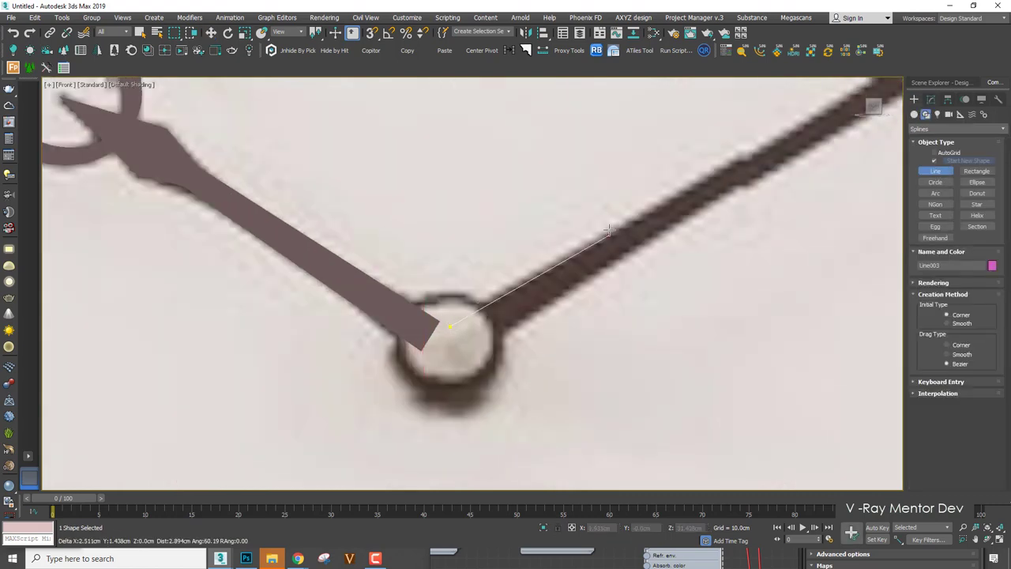
pyautogui.click(433, 356)
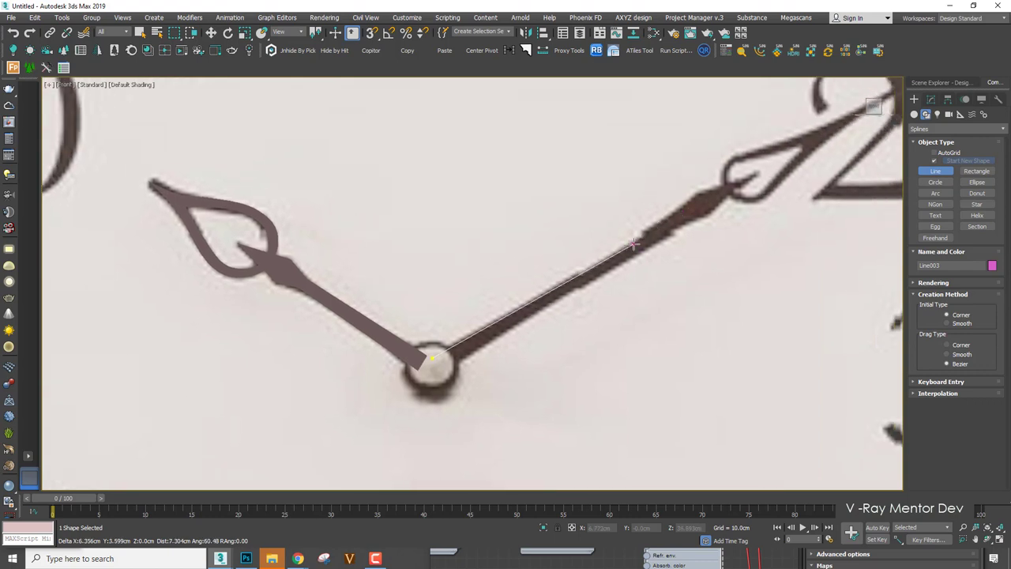
pyautogui.click(655, 228)
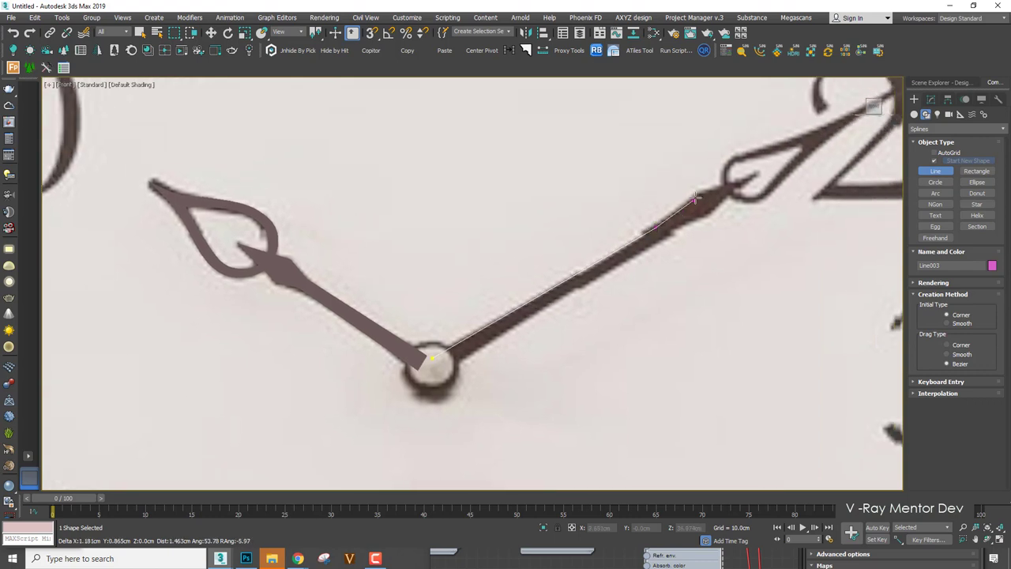
pyautogui.click(695, 191)
pyautogui.click(760, 173)
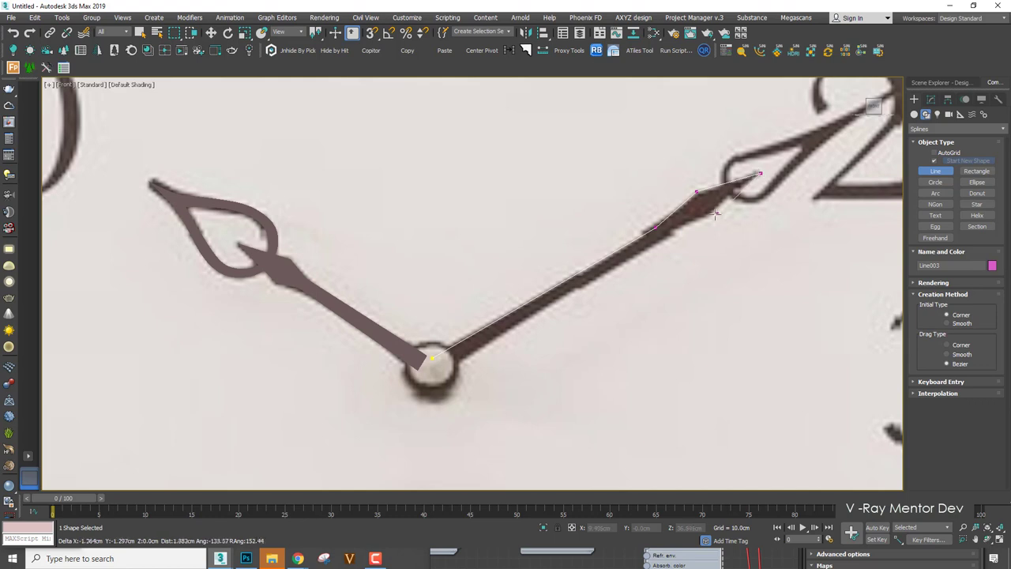
pyautogui.click(708, 215)
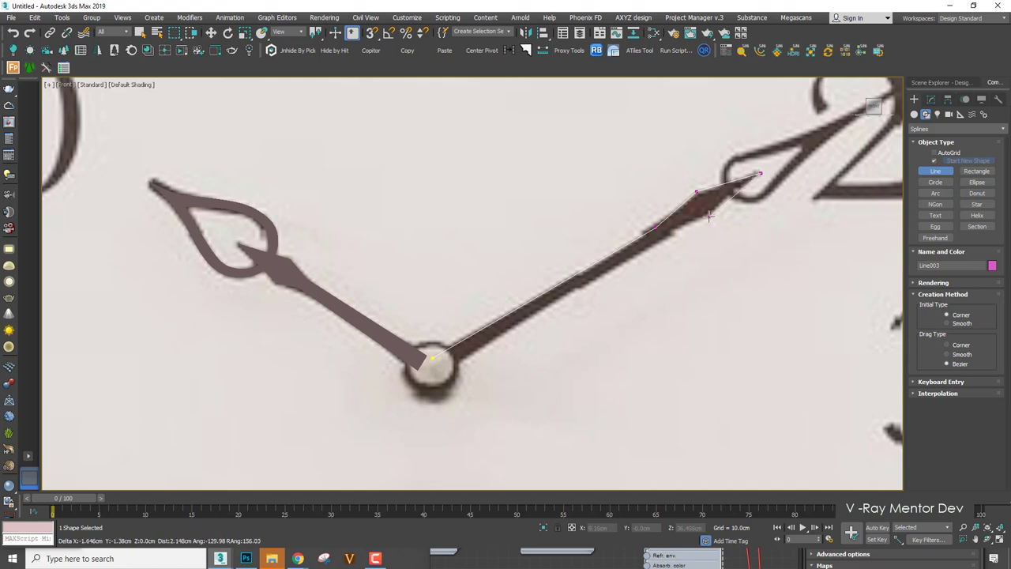
pyautogui.click(665, 236)
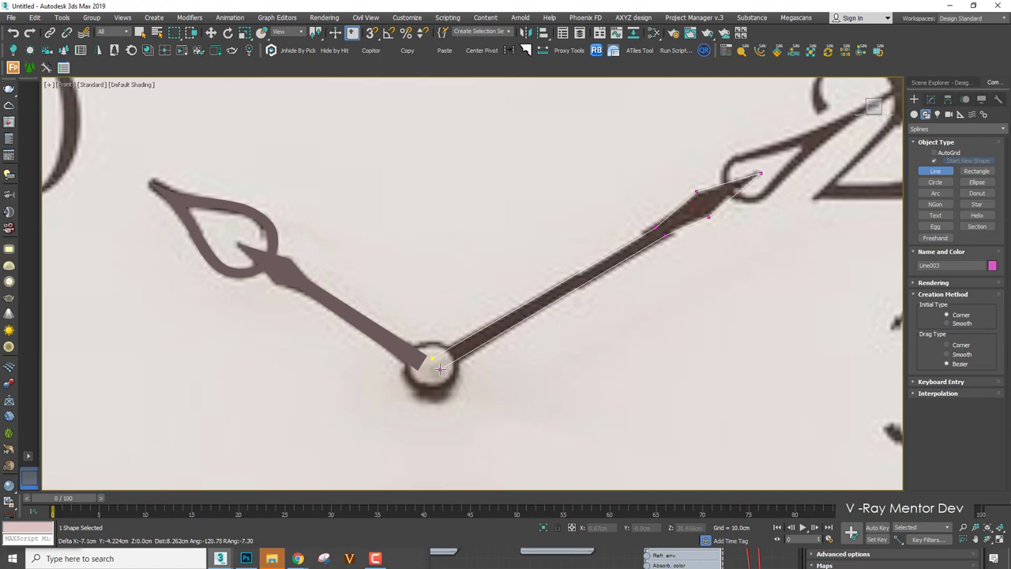
pyautogui.click(433, 359)
pyautogui.click(490, 309)
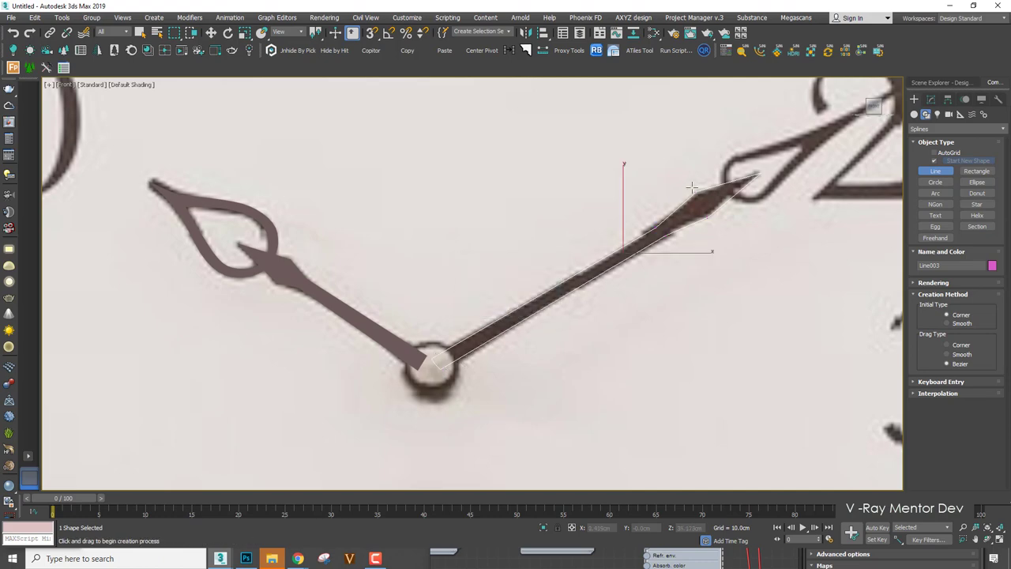
pyautogui.rightClick(692, 187)
# Apply an Extrude modifier with an amount of 0.1 cm to the minute hand's shaft shape.
pyautogui.scroll(-3, 775, 116)
pyautogui.moveTo(794, 108); pyautogui.dragTo(765, 165, button='middle')
pyautogui.click(931, 99)
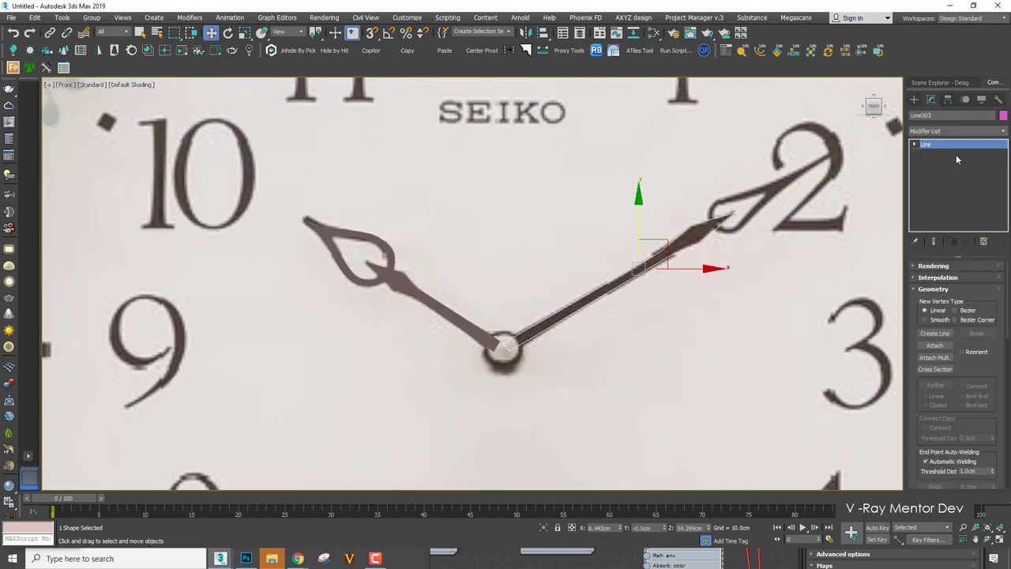
pyautogui.scroll(5, 659, 165)
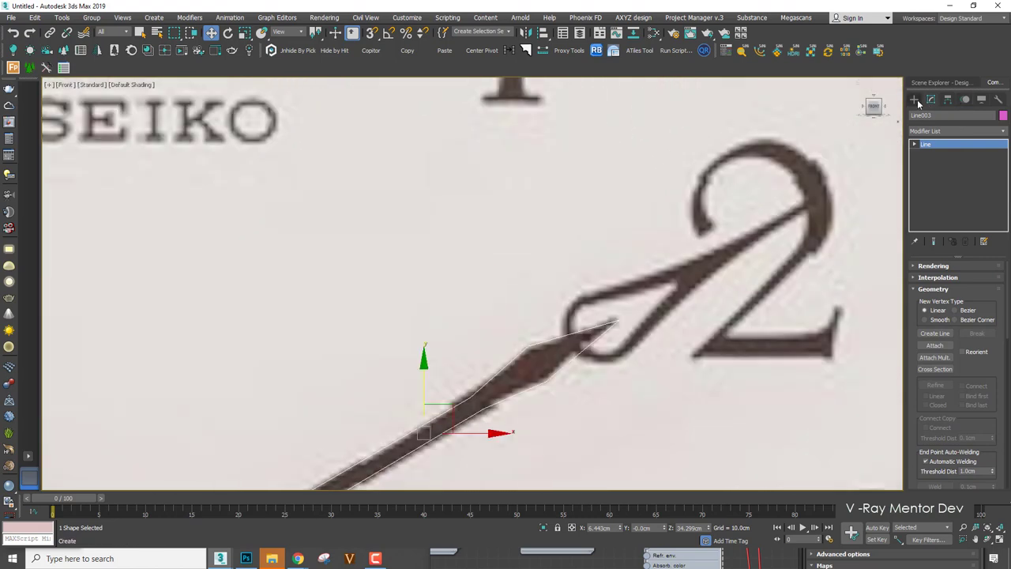
pyautogui.click(935, 130)
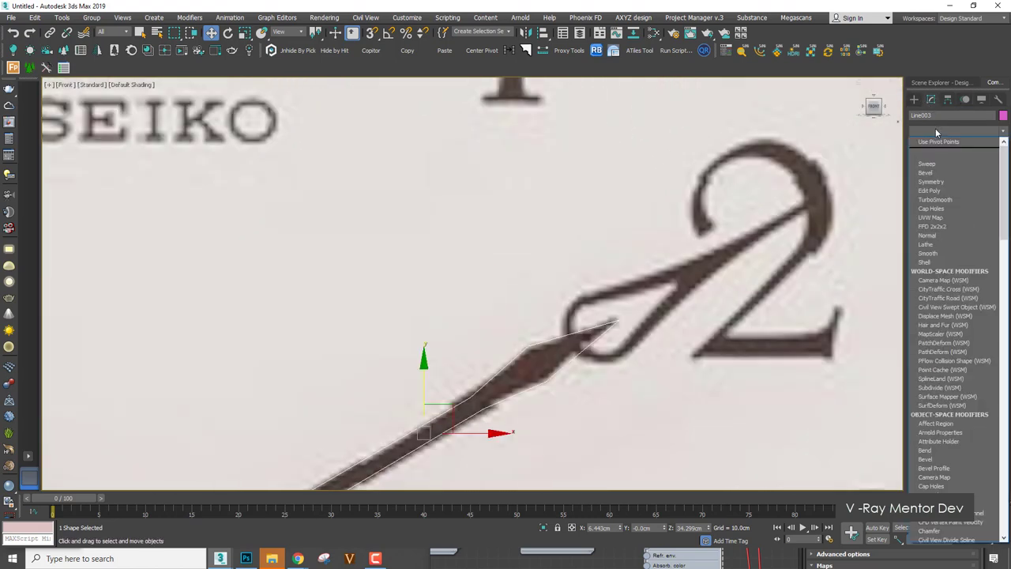
pyautogui.write('e')
pyautogui.click(937, 142)
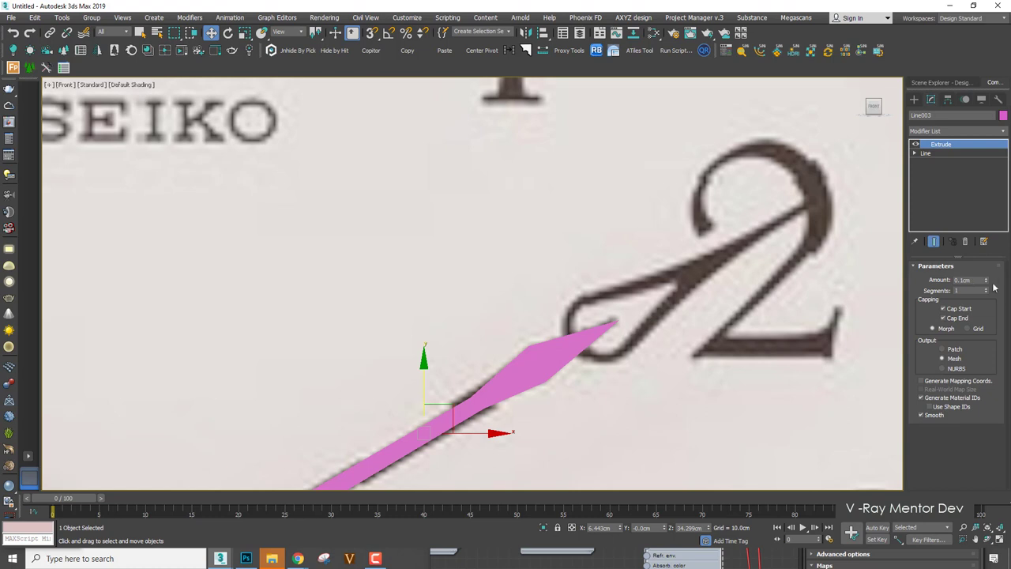
# Hide the minute hand's extruded shaft so the clock face texture underneath can be traced.
pyautogui.click(914, 98)
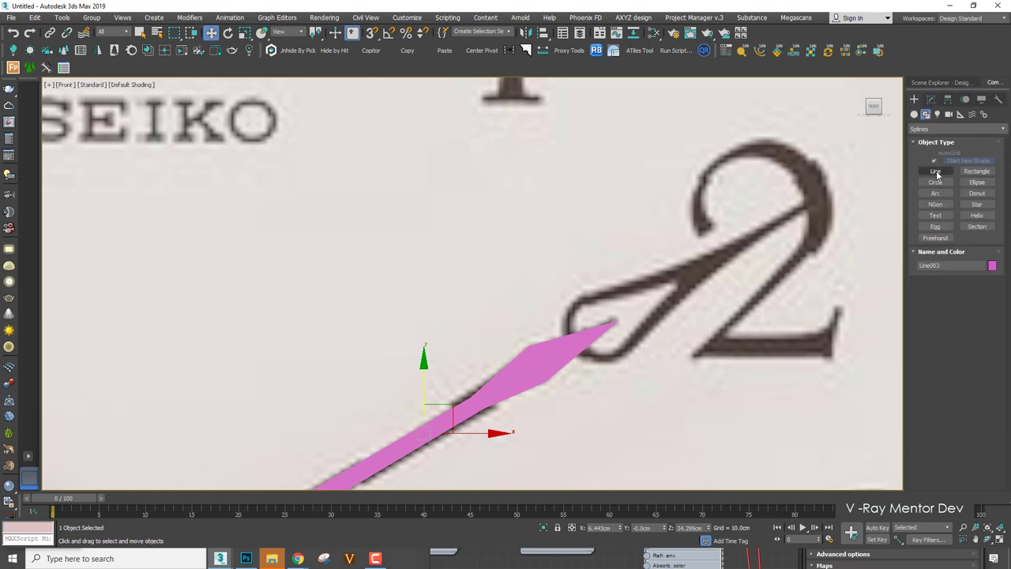
pyautogui.rightClick(605, 360)
pyautogui.click(655, 320)
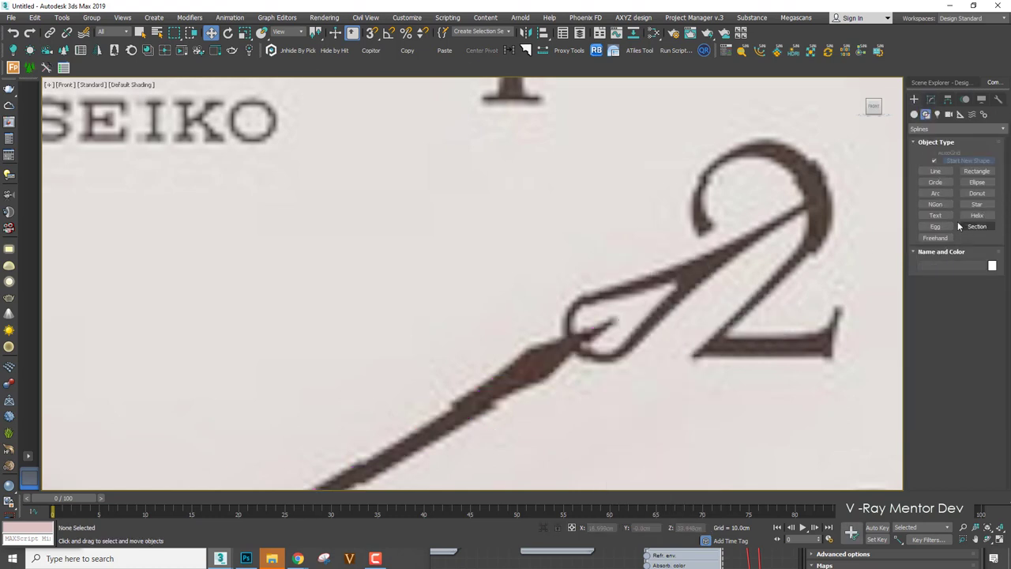
# Start a Line spline at the minute hand's loop and trace its upper outer edge with curved points up to the tip inside the 2.
pyautogui.click(934, 170)
pyautogui.scroll(2, 519, 327)
pyautogui.scroll(2, 565, 385)
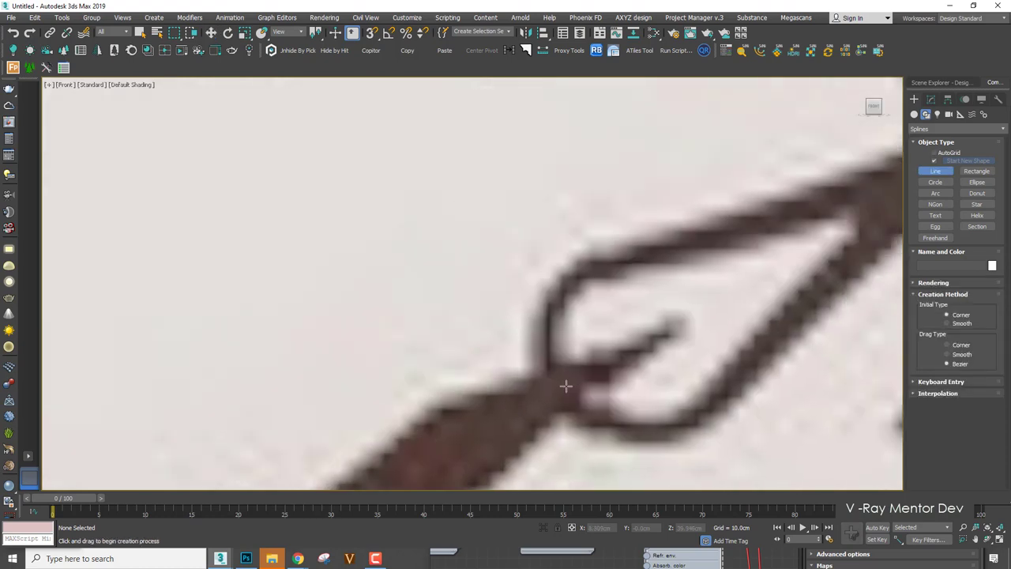
pyautogui.click(534, 375)
pyautogui.moveTo(561, 273); pyautogui.dragTo(609, 238)
pyautogui.scroll(-2, 652, 225)
pyautogui.moveTo(790, 178); pyautogui.dragTo(571, 232, button='middle')
pyautogui.moveTo(627, 220); pyautogui.dragTo(641, 215)
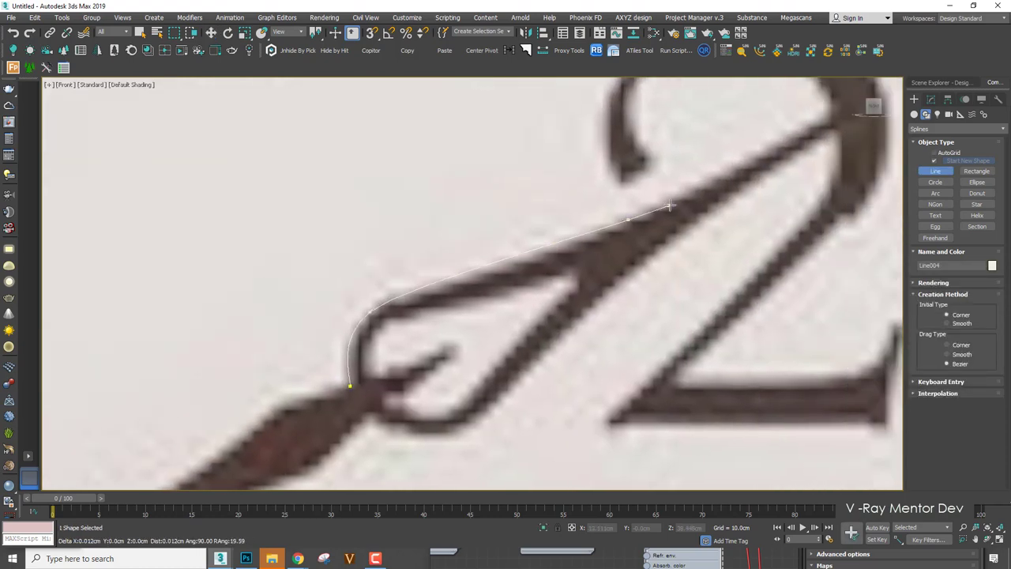
pyautogui.moveTo(713, 190); pyautogui.dragTo(656, 226, button='middle')
pyautogui.scroll(-2, 666, 226)
pyautogui.click(746, 179)
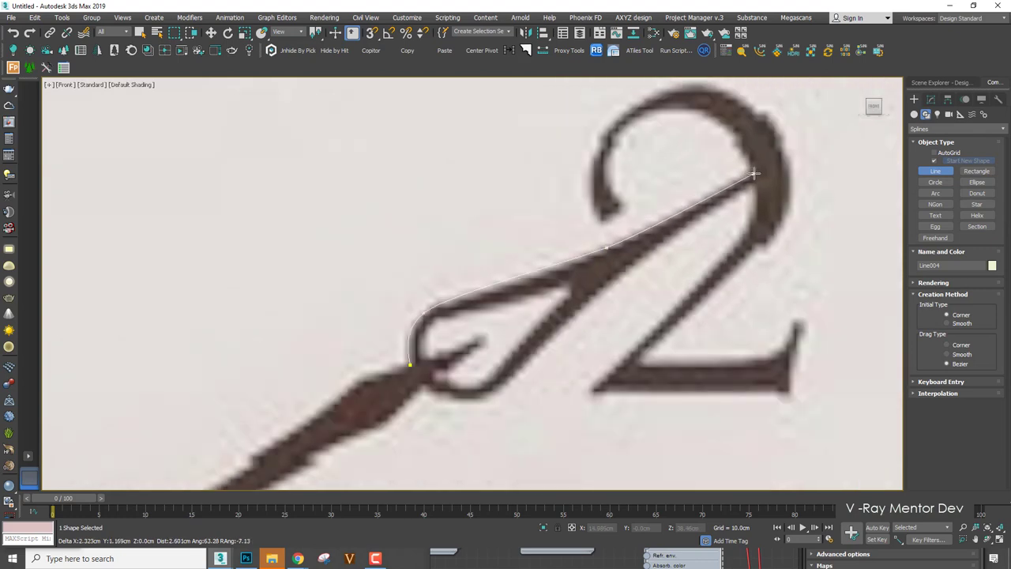
pyautogui.click(753, 178)
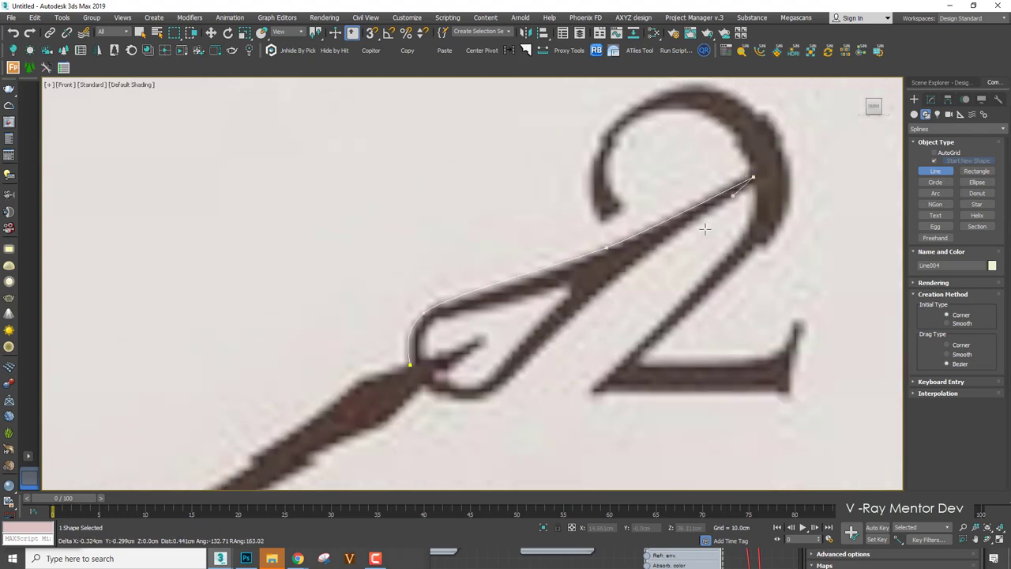
# Trace the loop's lower outer edge back from the tip to the starting point and close the spline.
pyautogui.click(619, 275)
pyautogui.moveTo(553, 353); pyautogui.dragTo(592, 285, button='middle')
pyautogui.scroll(2, 592, 285)
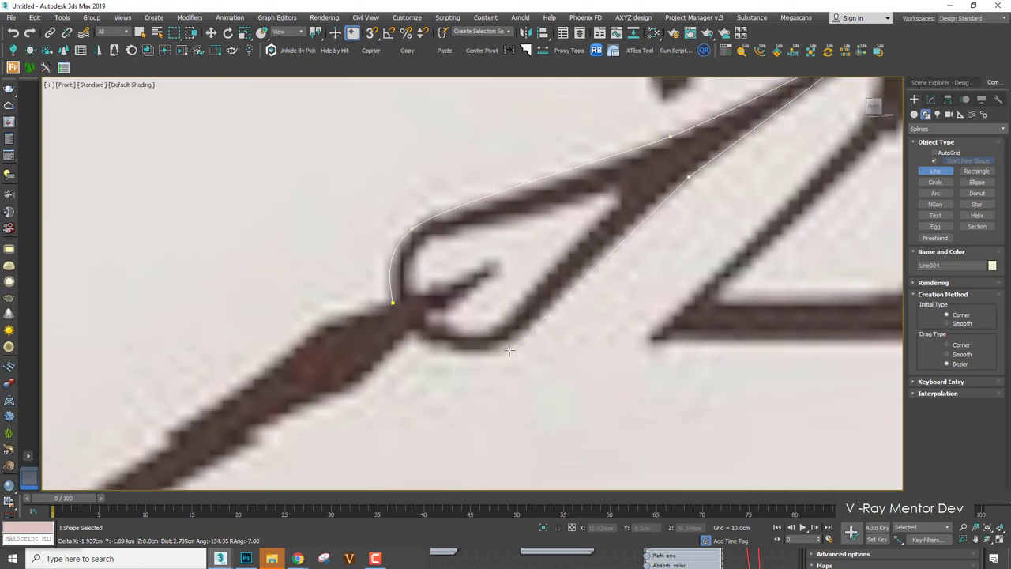
pyautogui.moveTo(461, 353); pyautogui.dragTo(394, 358)
pyautogui.click(392, 302)
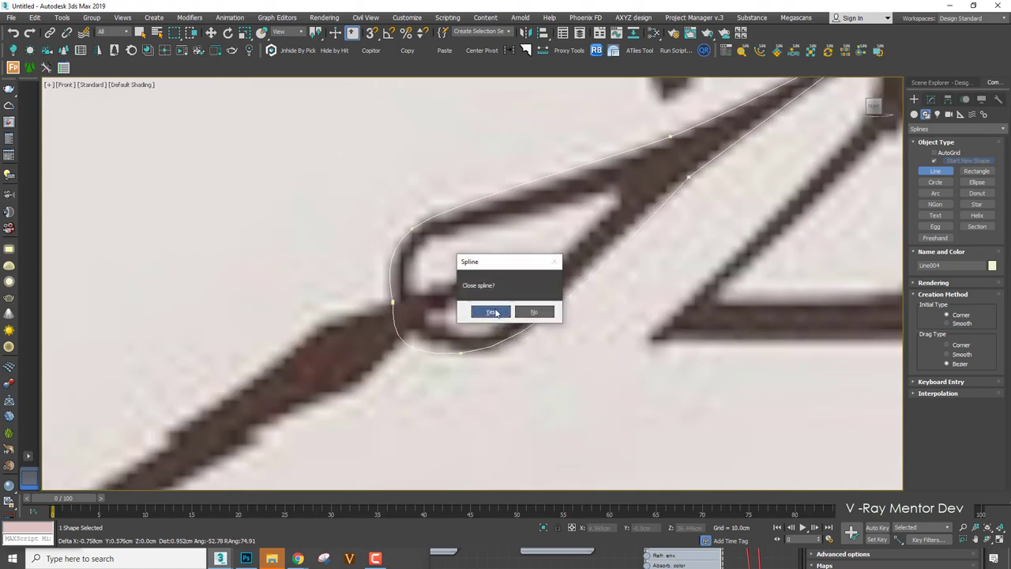
pyautogui.click(487, 309)
pyautogui.rightClick(501, 253)
# Refine the outer outline with an extra vertex where the loop meets the shaft's lower edge and move it onto the traced edge.
pyautogui.click(932, 100)
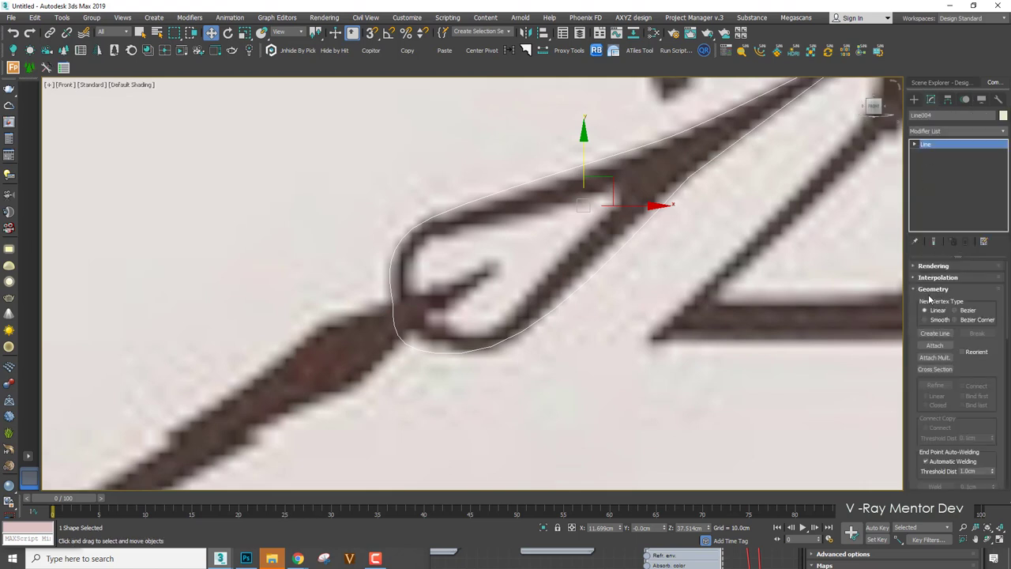
pyautogui.click(913, 144)
pyautogui.click(934, 153)
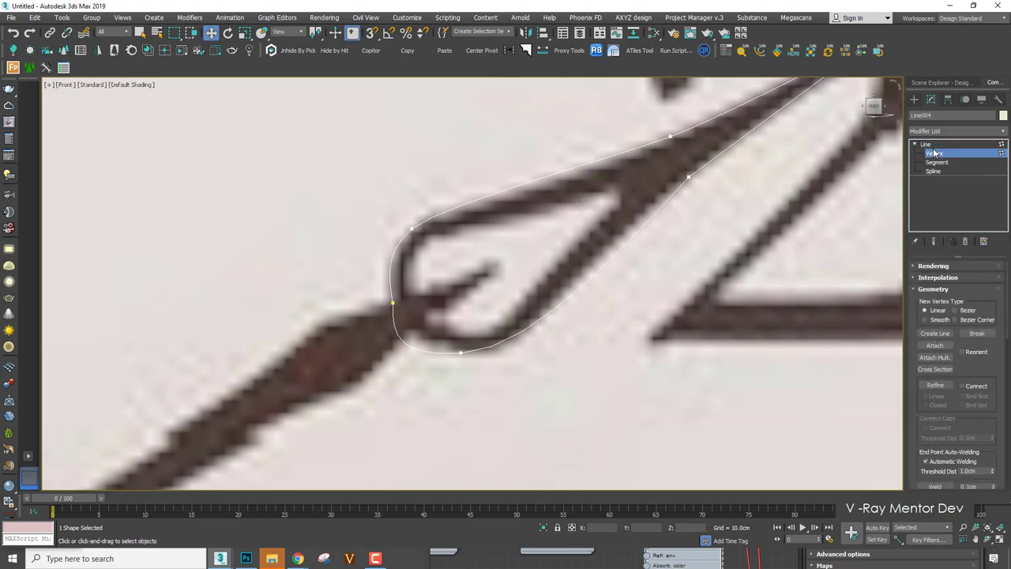
pyautogui.click(935, 385)
pyautogui.scroll(2, 446, 356)
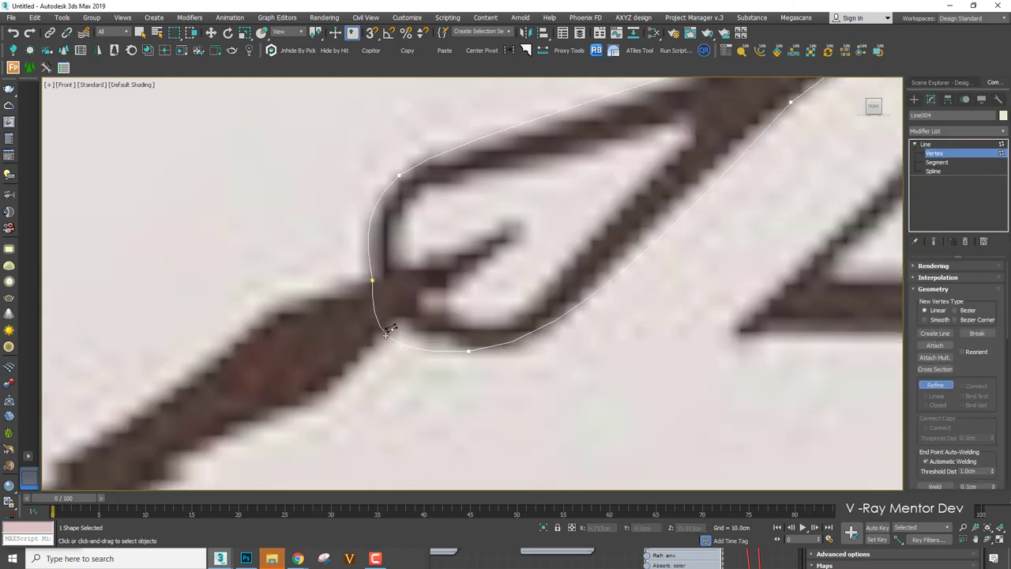
pyautogui.click(386, 336)
pyautogui.press('w')
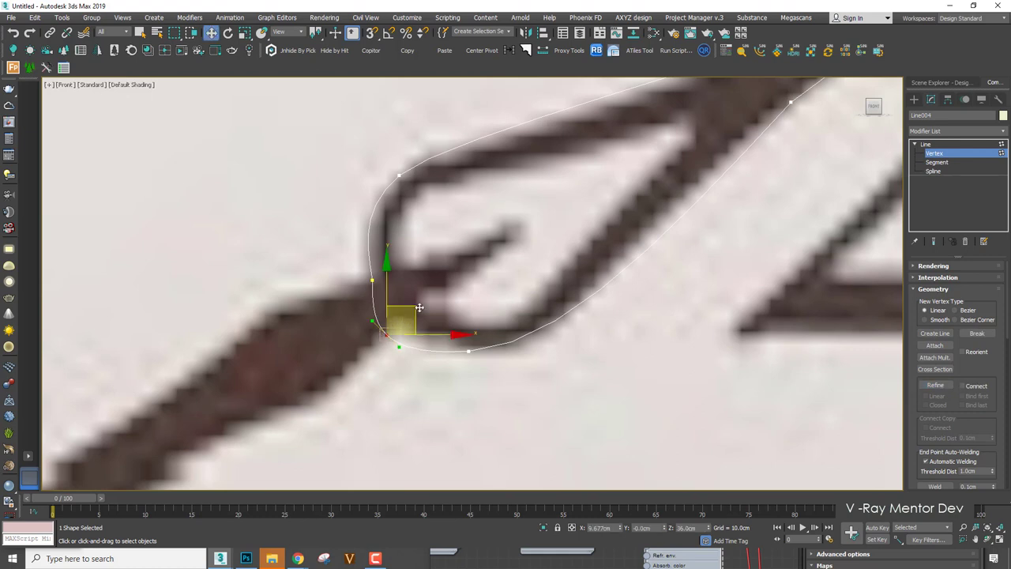
pyautogui.moveTo(419, 307); pyautogui.dragTo(430, 301)
# Move the outer outline's bottom and upper rounded-end vertices to fit the loop in the texture.
pyautogui.click(483, 341)
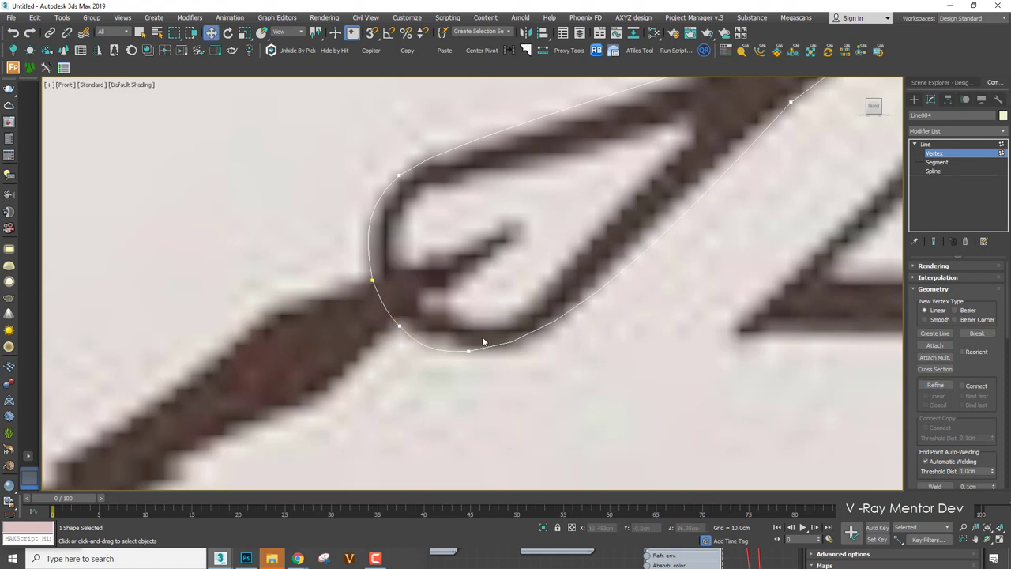
pyautogui.click(469, 351)
pyautogui.moveTo(483, 349); pyautogui.dragTo(495, 343)
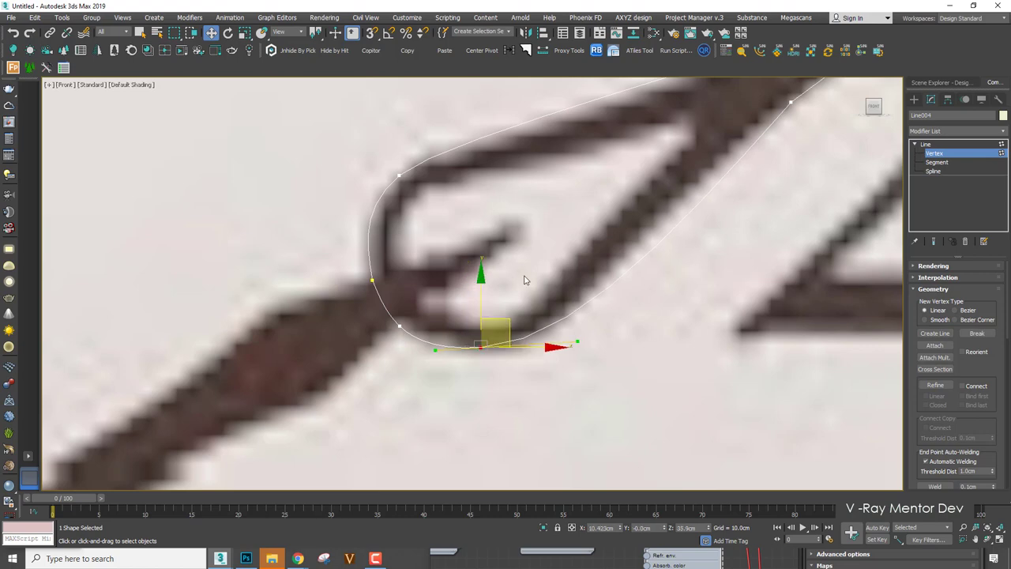
pyautogui.click(524, 279)
pyautogui.scroll(-2, 447, 194)
pyautogui.click(412, 179)
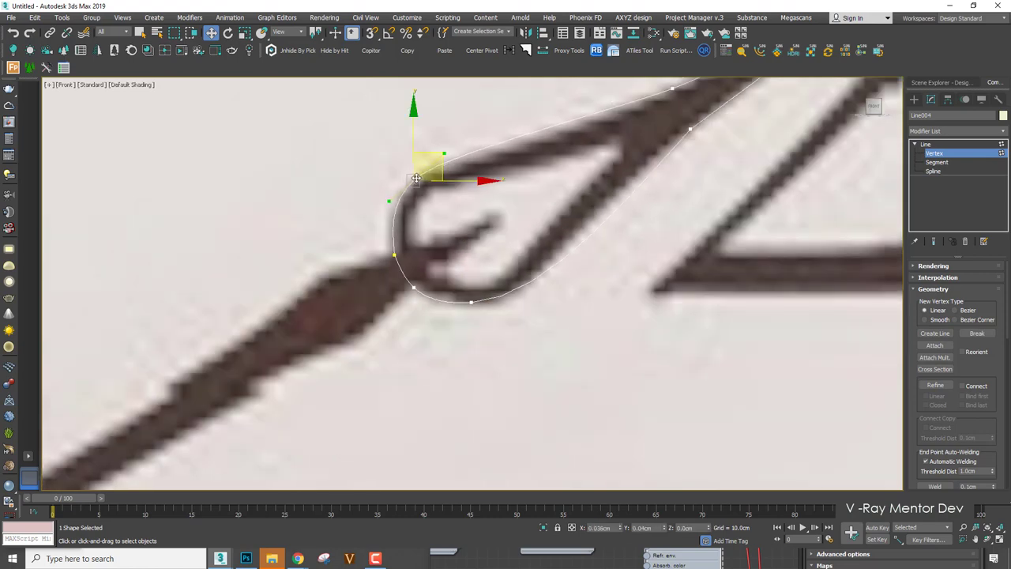
pyautogui.moveTo(416, 177); pyautogui.dragTo(418, 175)
pyautogui.click(451, 266)
pyautogui.scroll(-3, 451, 268)
pyautogui.scroll(2, 509, 212)
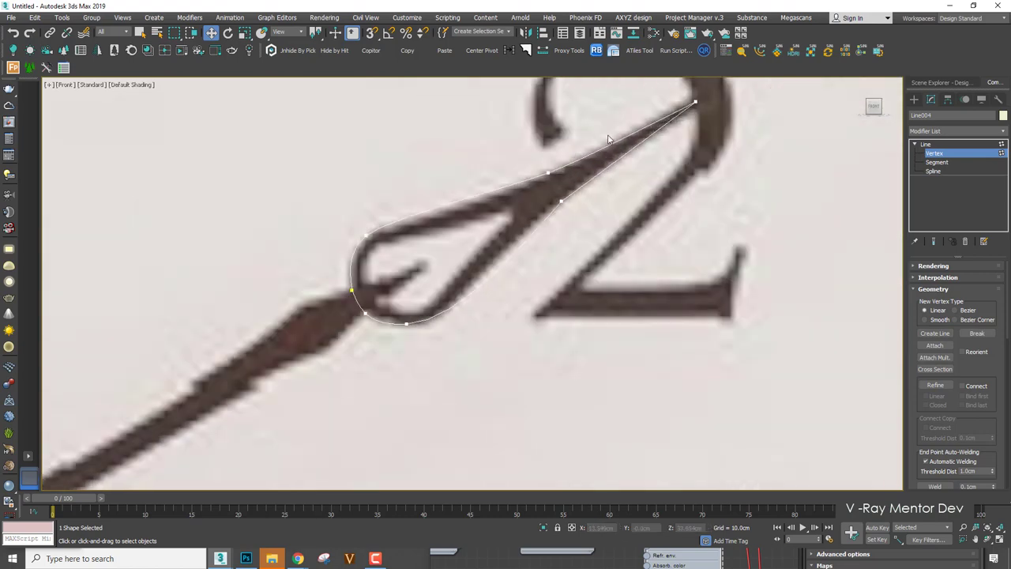
# Adjust the tangents of the two outer vertices where the minute hand's loop narrows into the tip.
pyautogui.click(547, 172)
pyautogui.rightClick(699, 203)
pyautogui.click(688, 159)
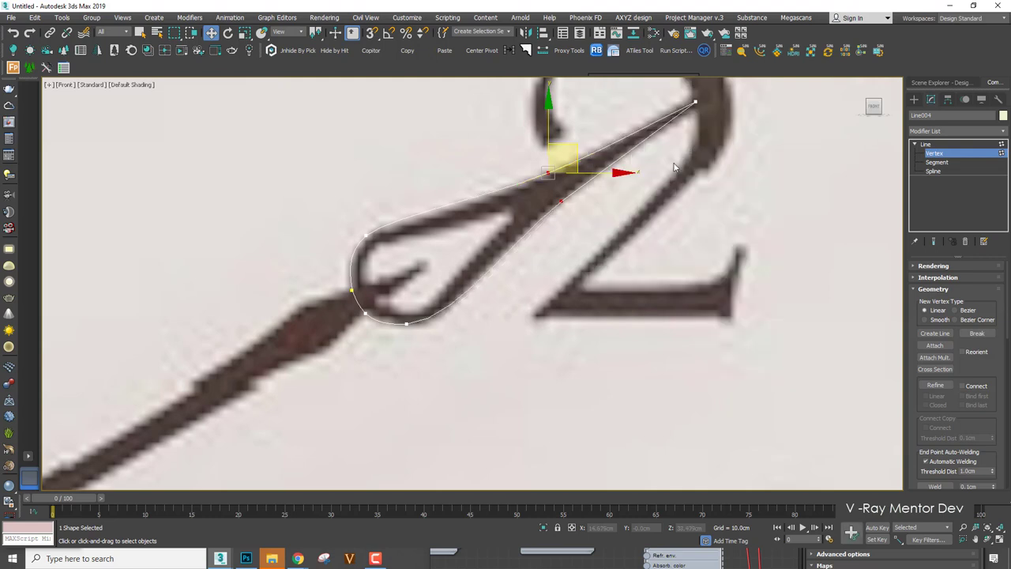
pyautogui.click(596, 209)
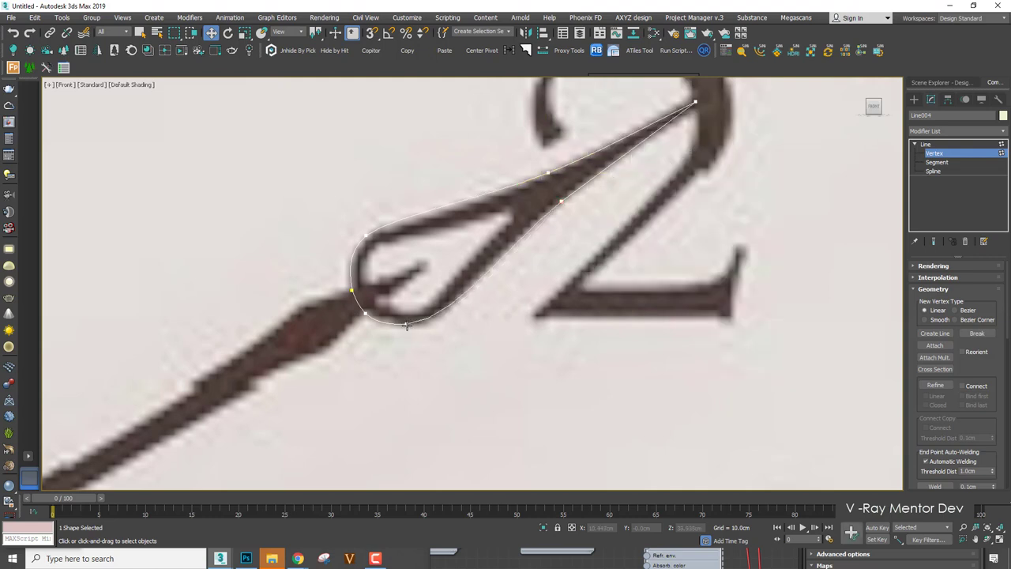
pyautogui.click(407, 324)
pyautogui.click(616, 350)
# Trace the loop's inner teardrop opening as a closed Line spline within the same shape, with Start New Shape turned off.
pyautogui.click(913, 98)
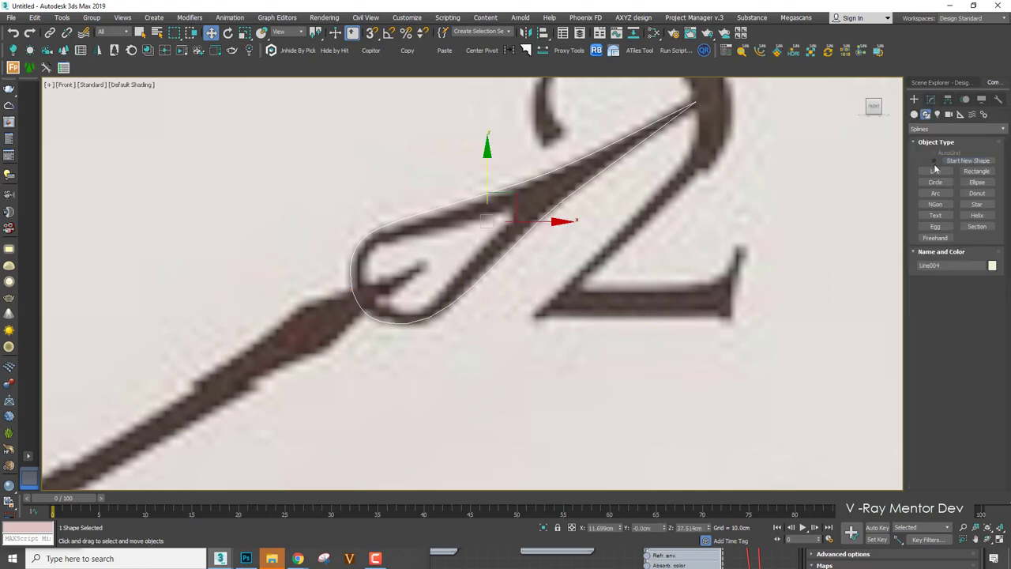
pyautogui.click(935, 171)
pyautogui.scroll(3, 516, 255)
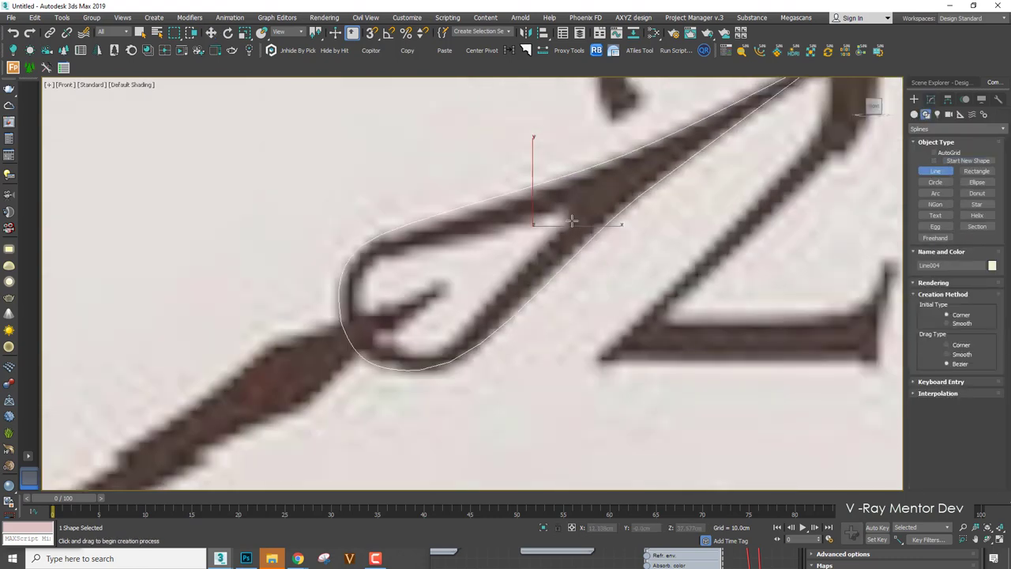
pyautogui.click(571, 221)
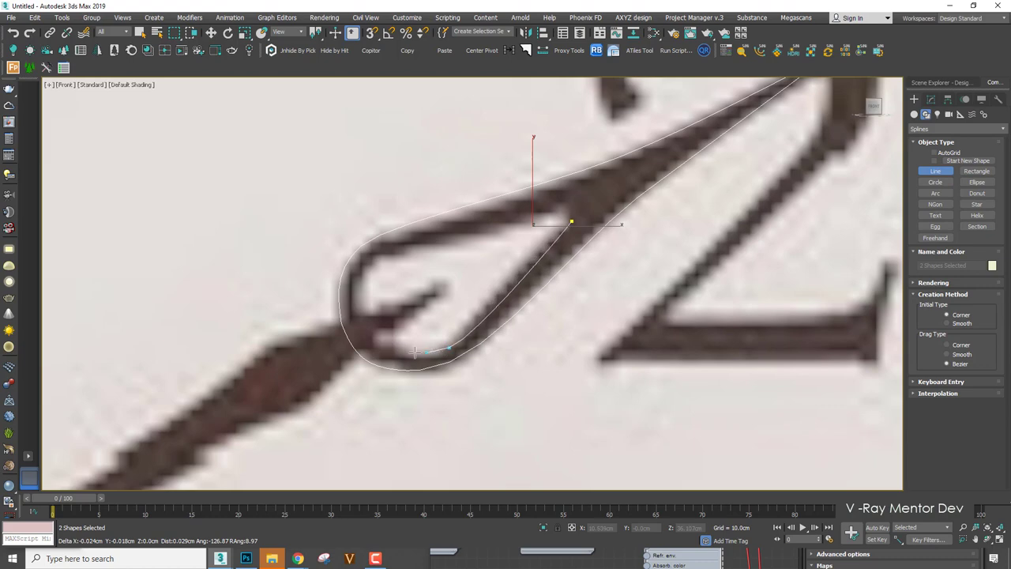
pyautogui.moveTo(413, 353); pyautogui.dragTo(359, 318)
pyautogui.moveTo(369, 264); pyautogui.dragTo(388, 248)
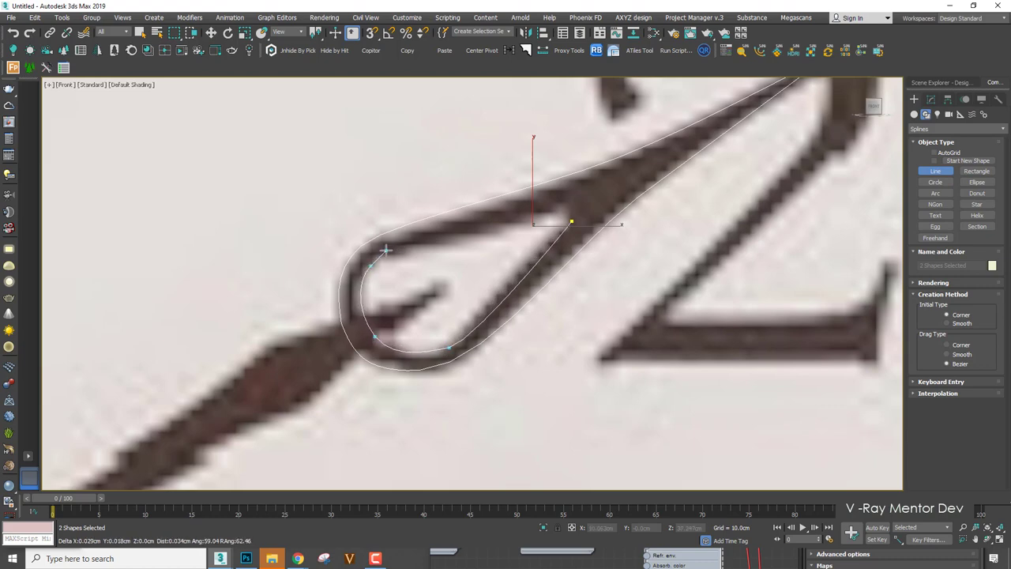
pyautogui.click(571, 221)
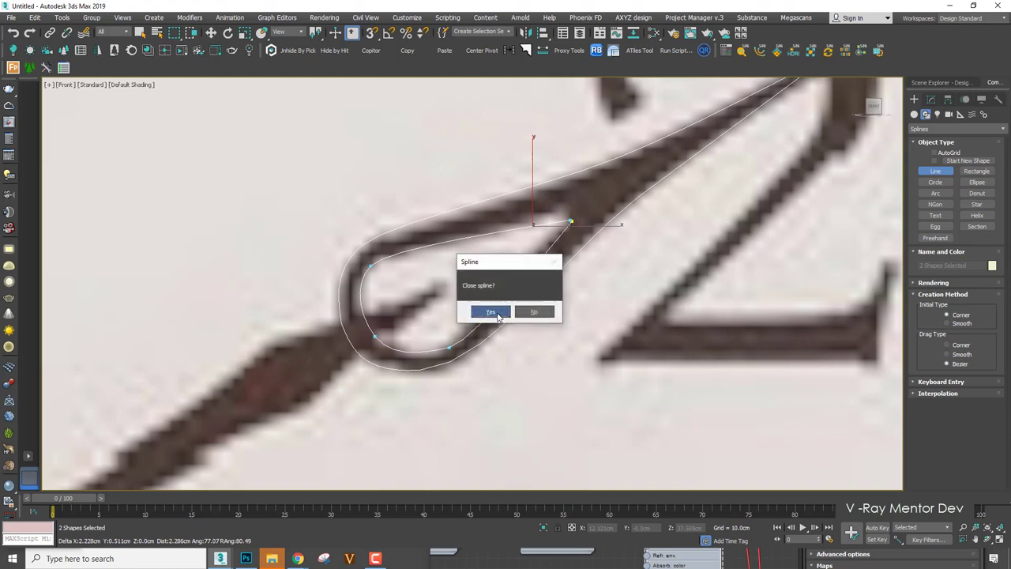
pyautogui.click(491, 311)
# Reposition the inner opening's pointed vertex onto the texture and convert it to a Corner vertex.
pyautogui.press('1')
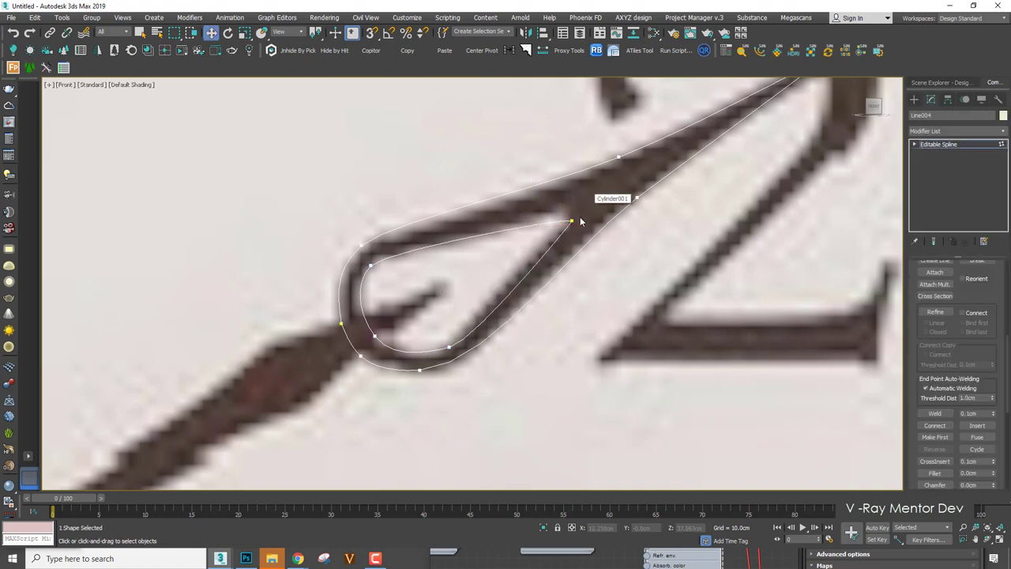
pyautogui.click(574, 222)
pyautogui.moveTo(600, 195); pyautogui.dragTo(598, 188)
pyautogui.rightClick(628, 172)
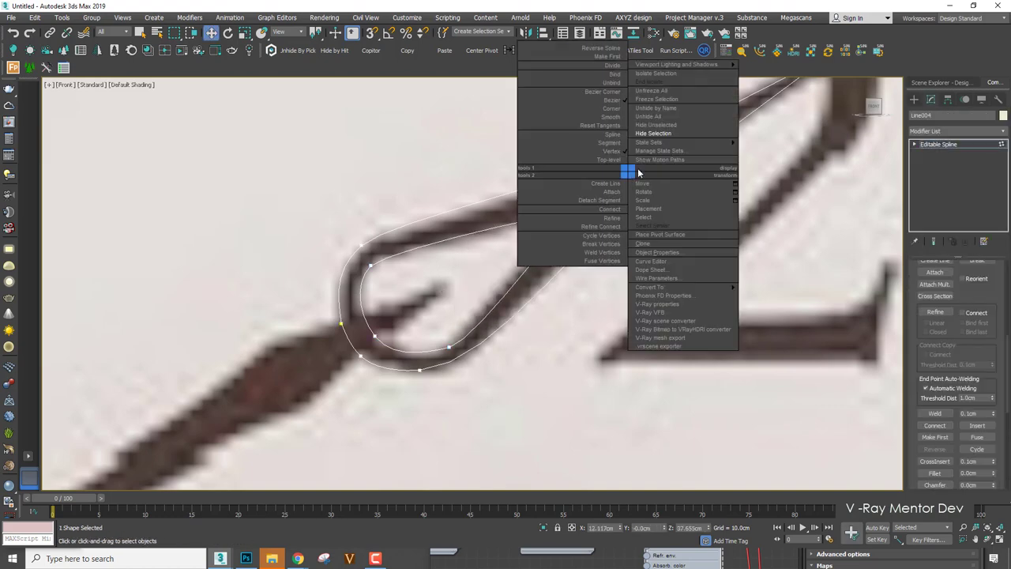
pyautogui.click(618, 110)
# Move the inner opening's three rounded-end vertices to follow the loop's inner edge and even out its thickness.
pyautogui.scroll(3, 616, 181)
pyautogui.click(285, 308)
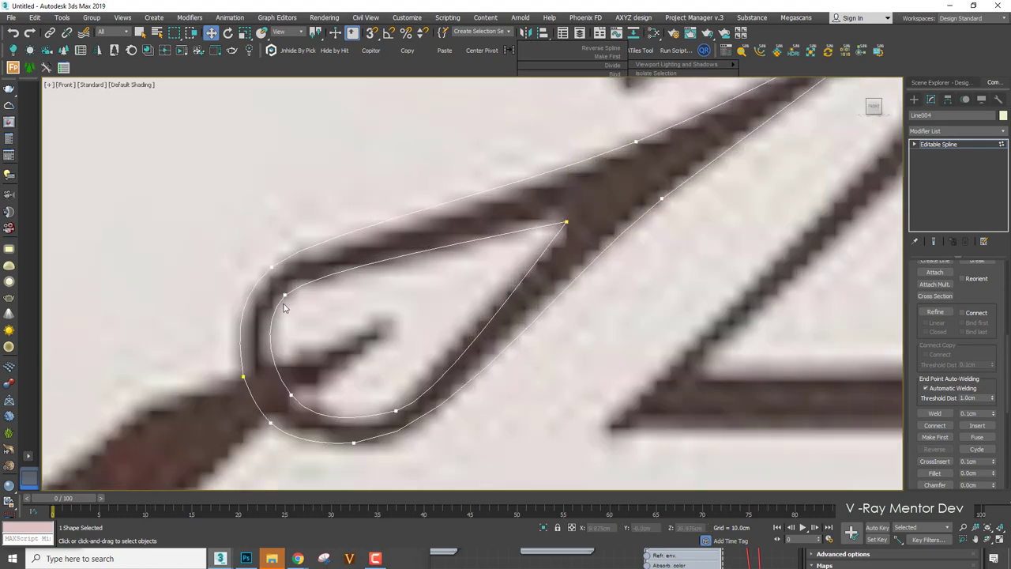
pyautogui.click(285, 296)
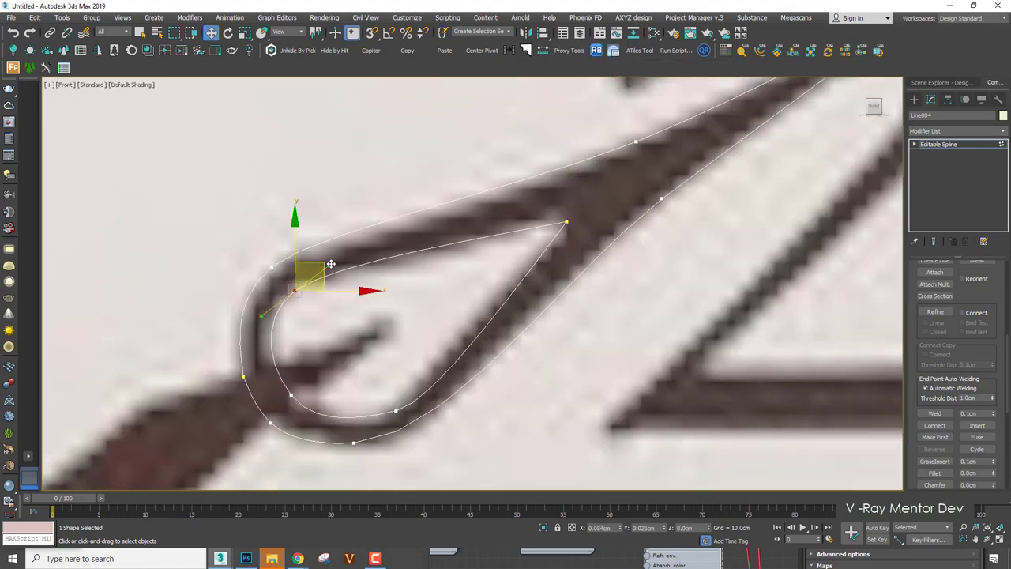
pyautogui.click(358, 321)
pyautogui.moveTo(298, 395); pyautogui.dragTo(293, 396)
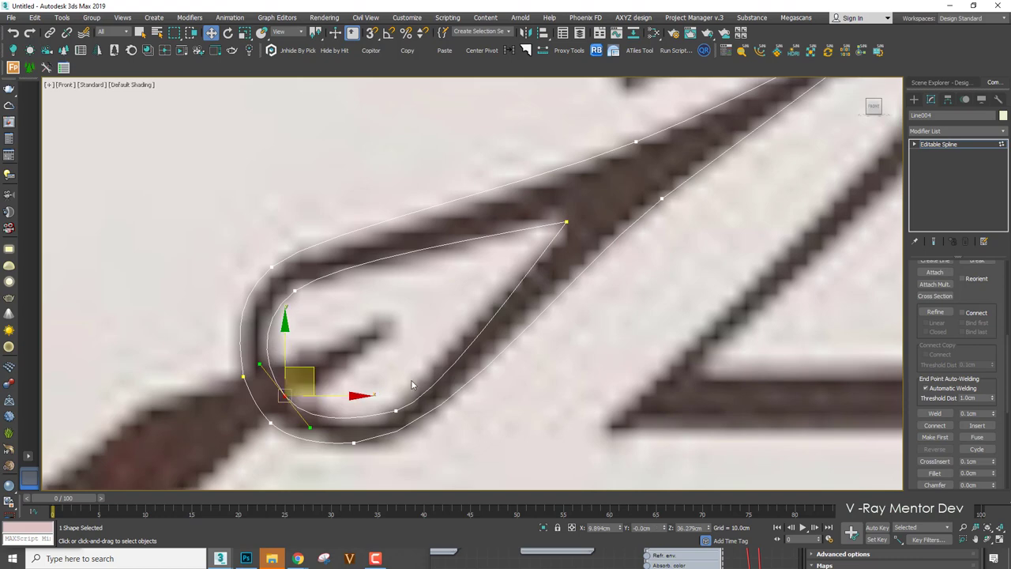
pyautogui.scroll(-2, 529, 206)
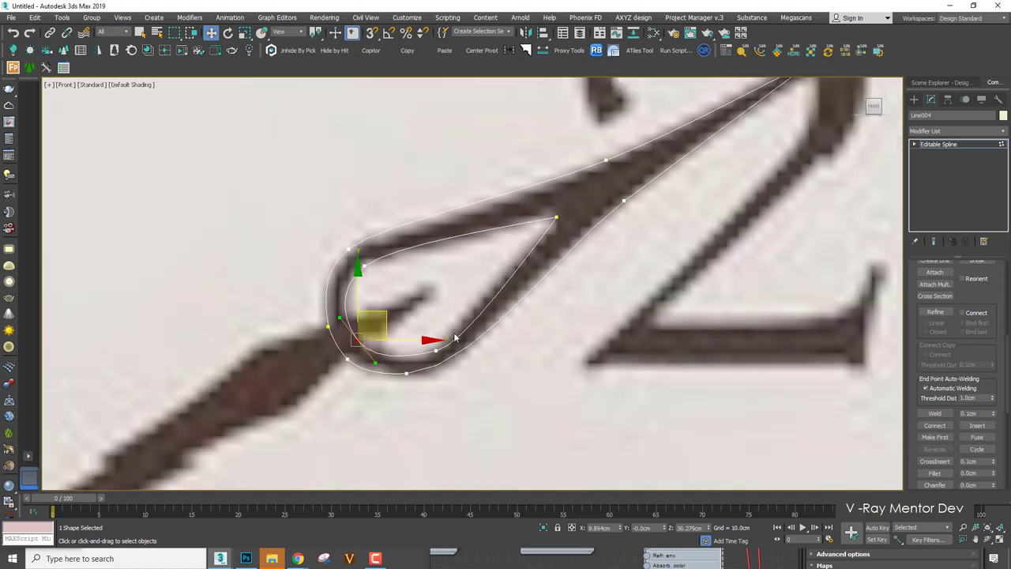
pyautogui.click(430, 348)
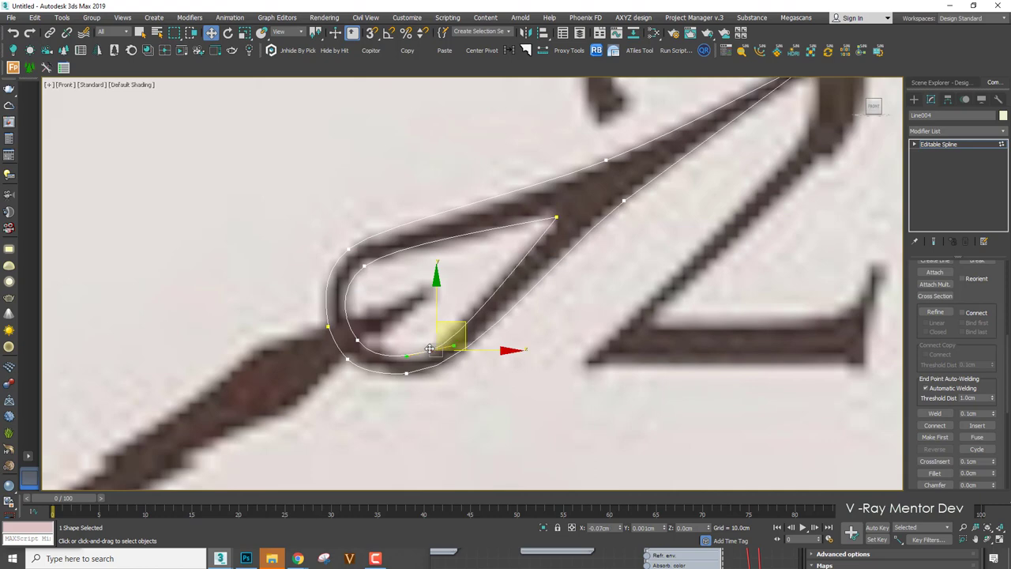
# Apply an Extrude modifier to the minute hand's loop shape.
pyautogui.click(927, 134)
pyautogui.write('ex')
pyautogui.click(933, 142)
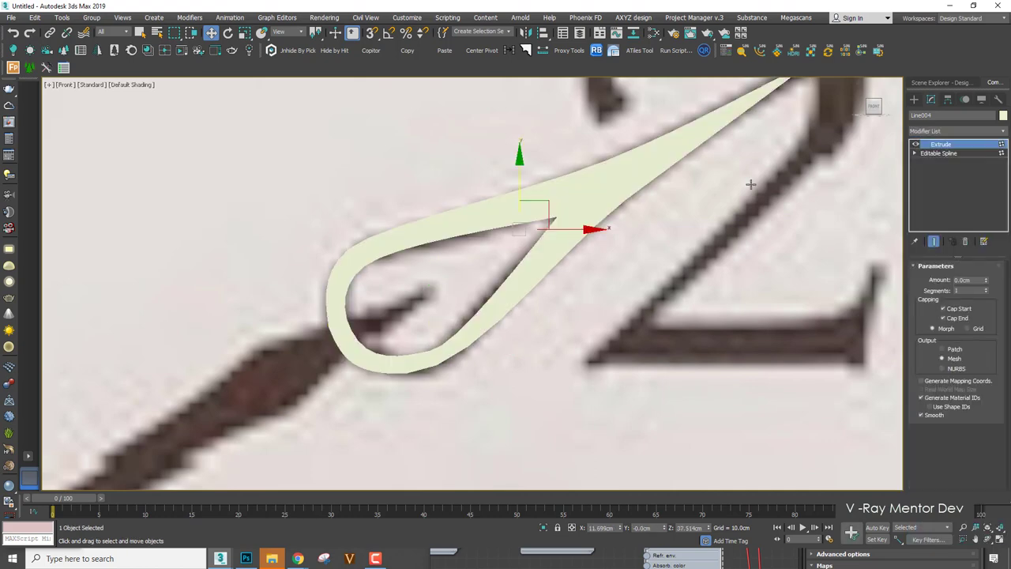
pyautogui.scroll(-5, 751, 185)
pyautogui.scroll(5, 498, 316)
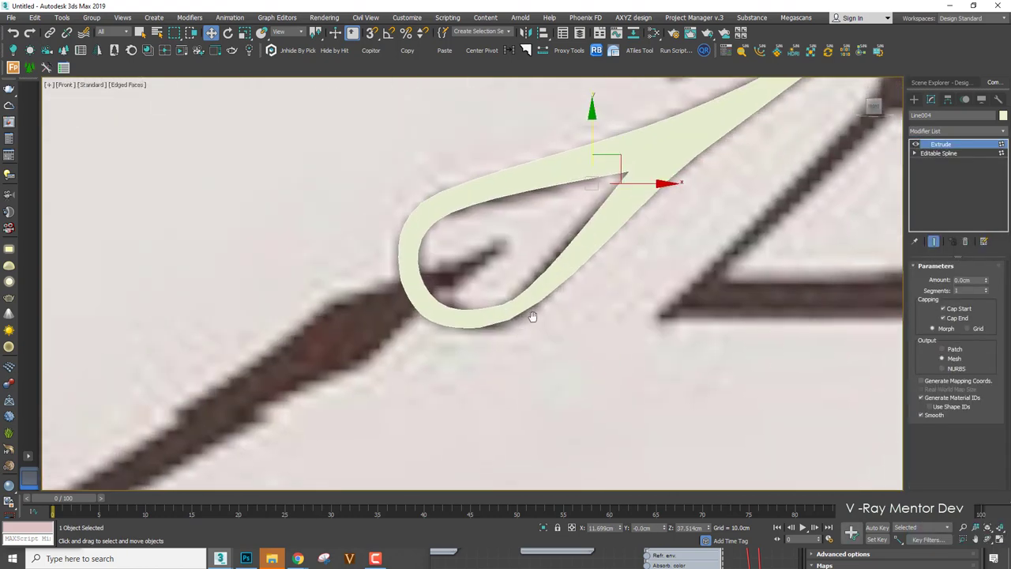
# Divide the long outer-contour segments on both sides of the minute hand's loop and towards its tip, adding one vertex to each.
pyautogui.click(914, 153)
pyautogui.click(935, 162)
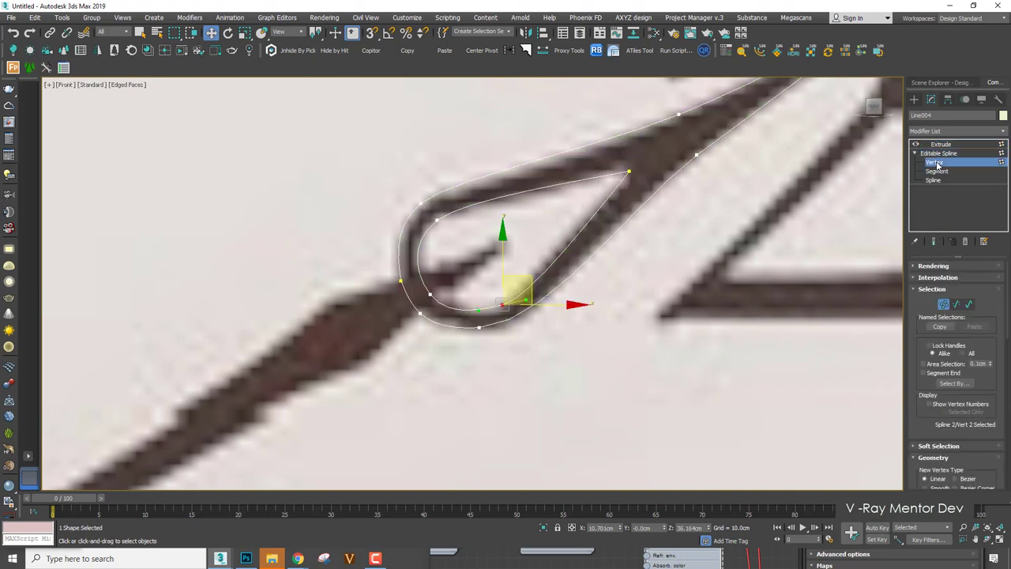
pyautogui.moveTo(903, 206); pyautogui.dragTo(856, 207)
pyautogui.scroll(2, 645, 214)
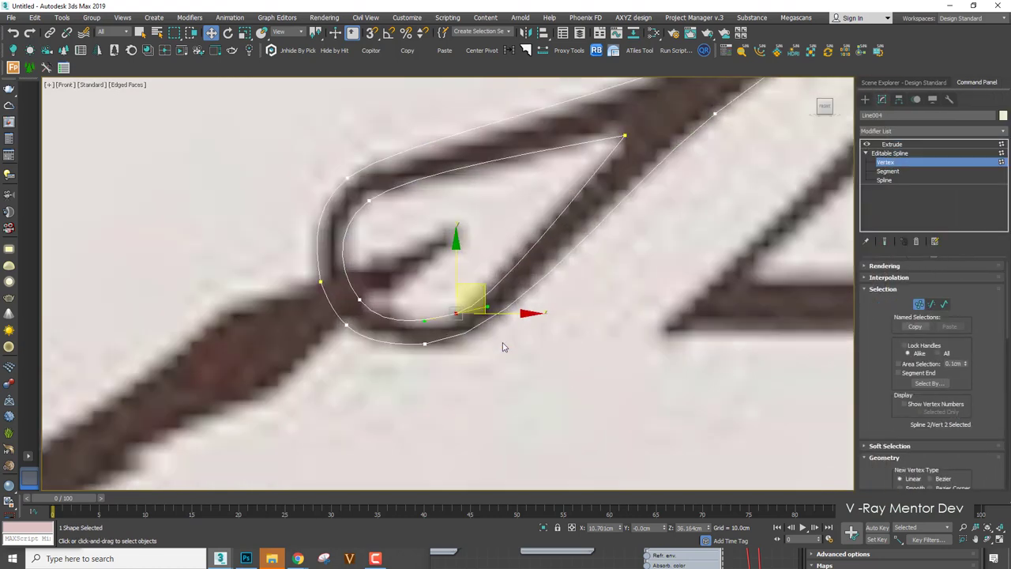
pyautogui.click(503, 345)
pyautogui.click(932, 305)
pyautogui.moveTo(636, 290); pyautogui.dragTo(600, 217)
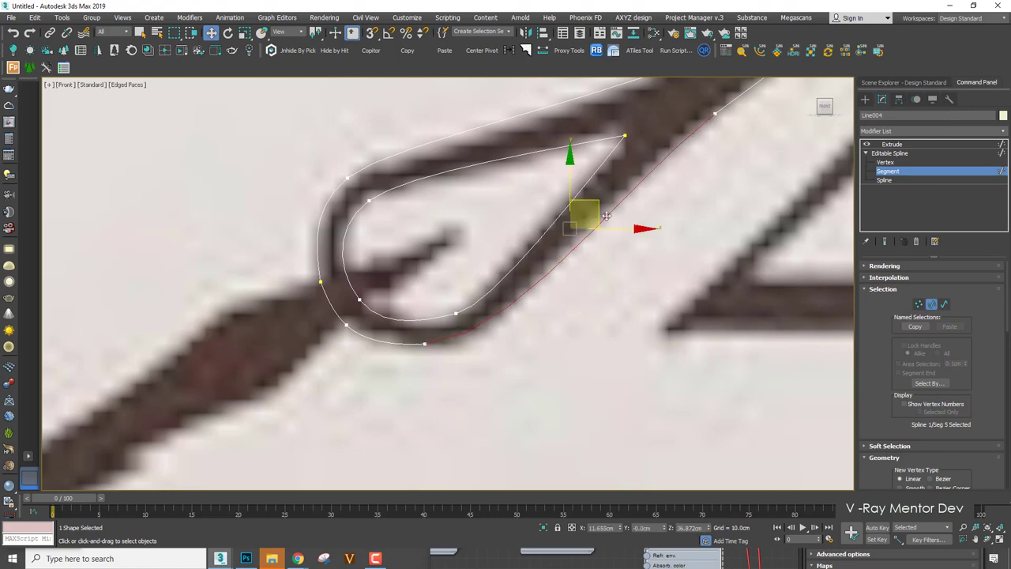
pyautogui.scroll(-2, 604, 217)
pyautogui.moveTo(604, 217); pyautogui.dragTo(571, 277, button='middle')
pyautogui.keyDown('ctrl'); pyautogui.click(545, 195); pyautogui.keyUp('ctrl')
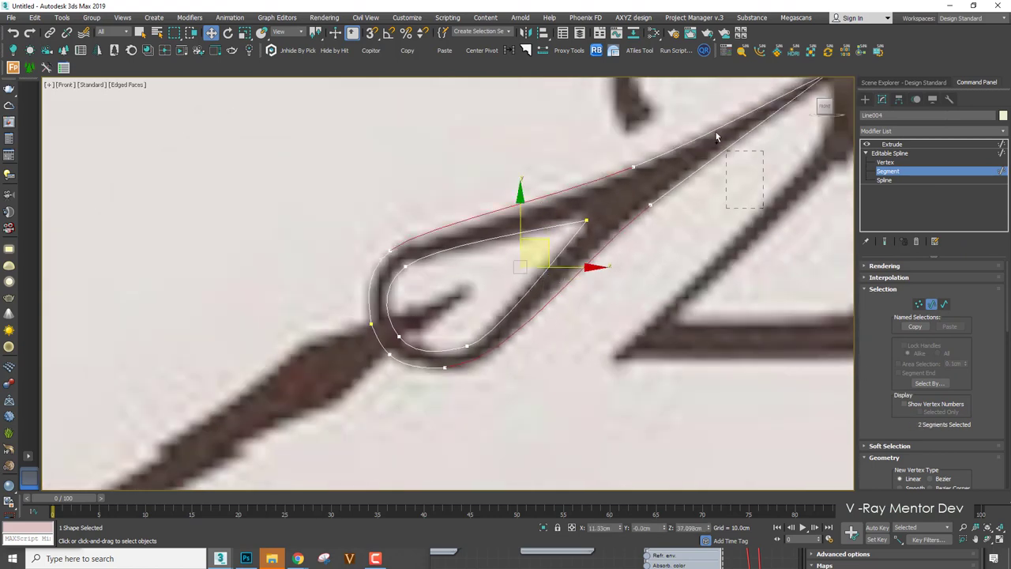
pyautogui.moveTo(716, 136); pyautogui.dragTo(714, 134)
pyautogui.scroll(-10, 926, 416)
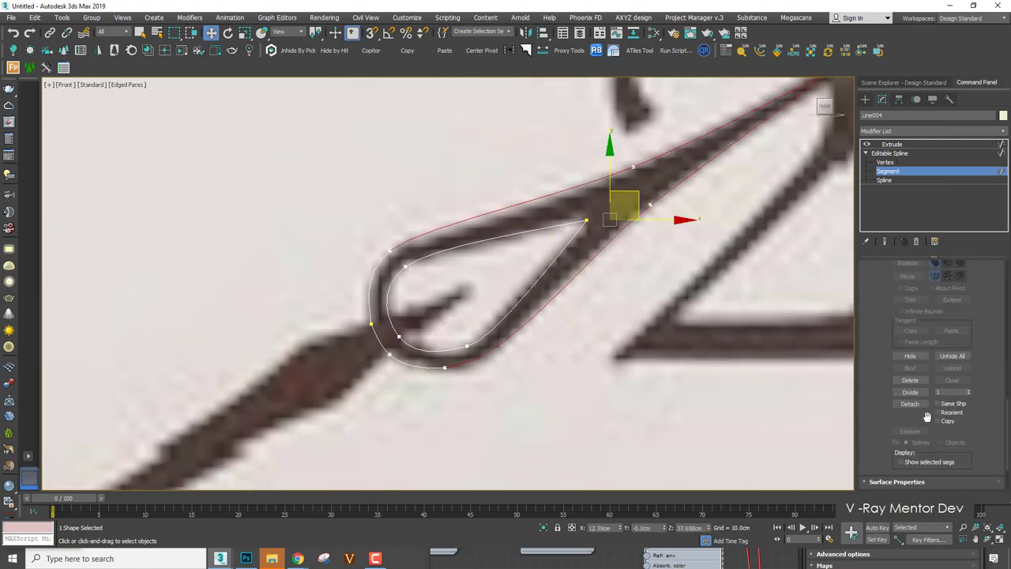
pyautogui.click(909, 392)
pyautogui.click(924, 143)
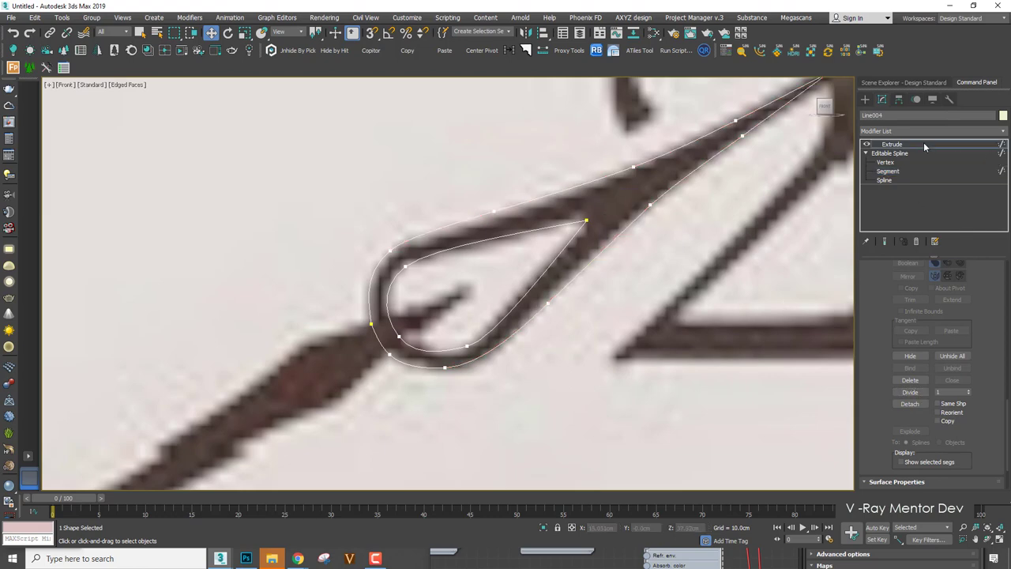
# Nudge the vertex at the lower end of the inner opening while displaying the extruded end result.
pyautogui.click(885, 162)
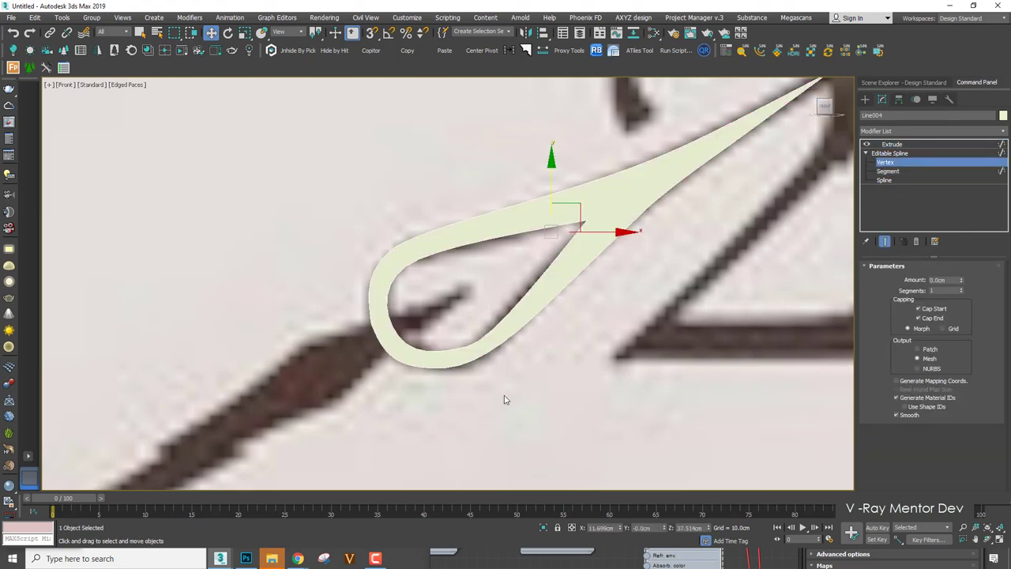
pyautogui.click(459, 339)
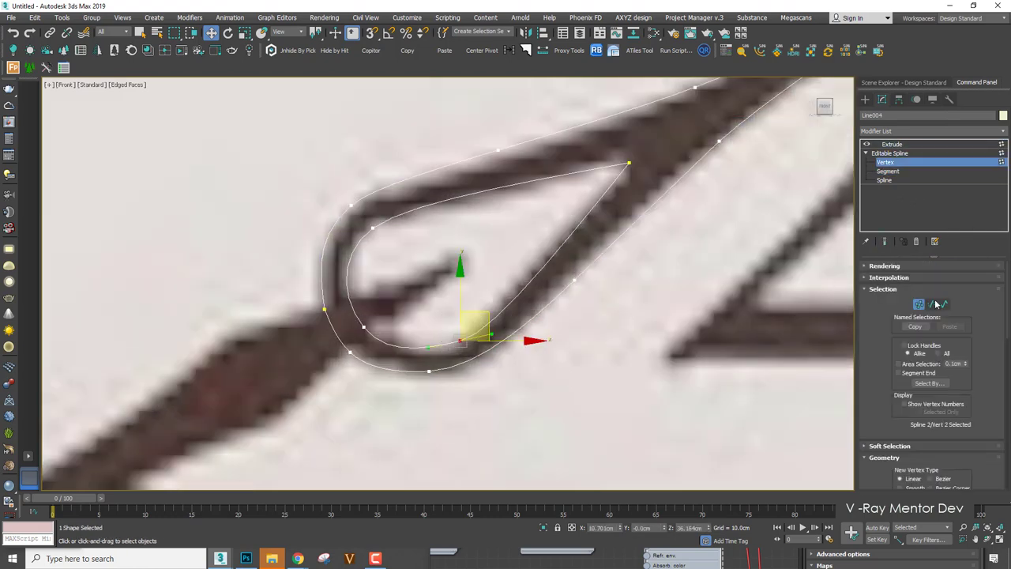
pyautogui.click(885, 242)
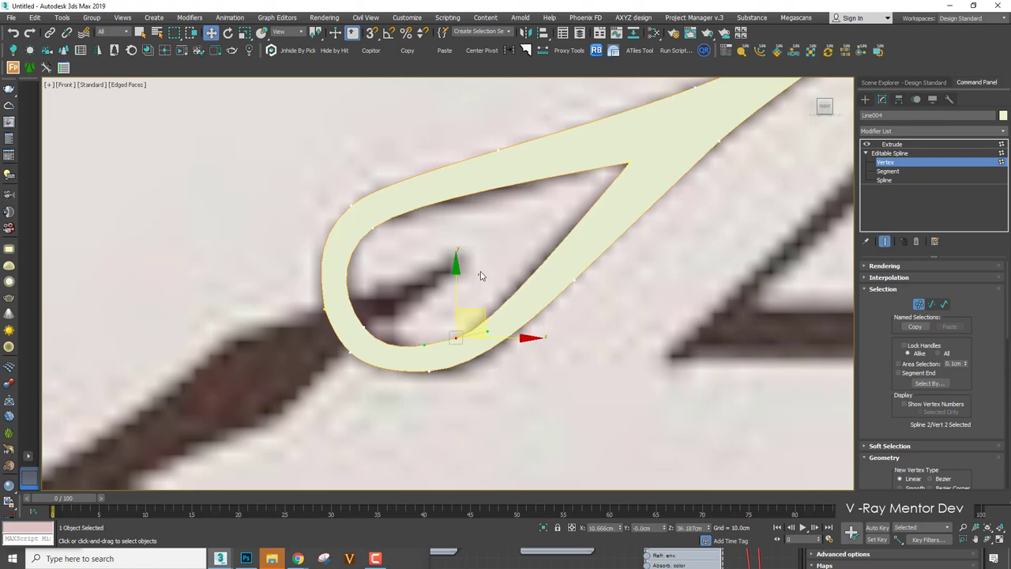
# Smooth the leftmost vertex of the loop's outer contour and reposition it and the next lower vertex to even out the thickness.
pyautogui.click(374, 328)
pyautogui.click(324, 302)
pyautogui.rightClick(327, 299)
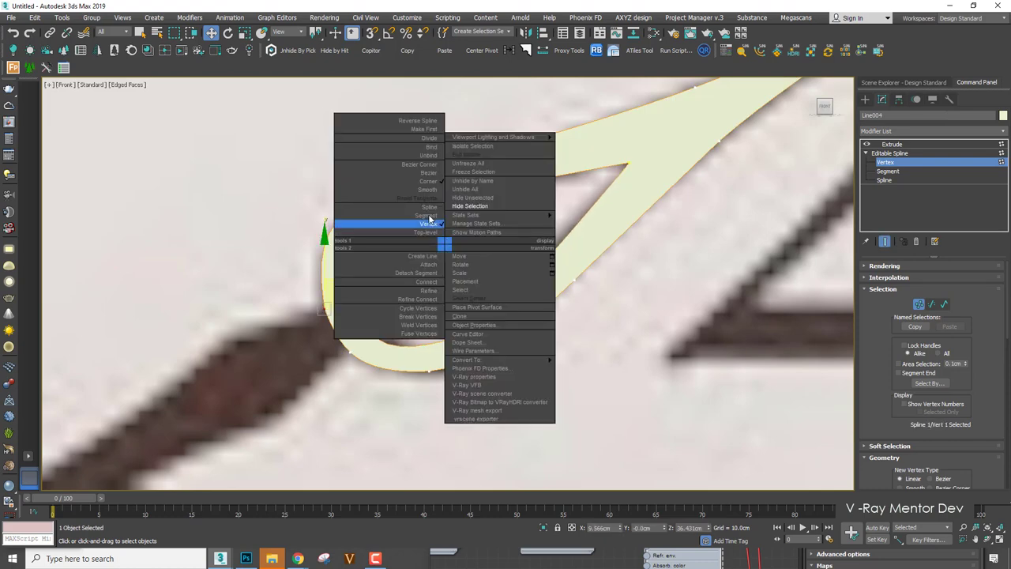
pyautogui.click(386, 195)
pyautogui.moveTo(341, 280); pyautogui.dragTo(332, 258)
pyautogui.click(425, 270)
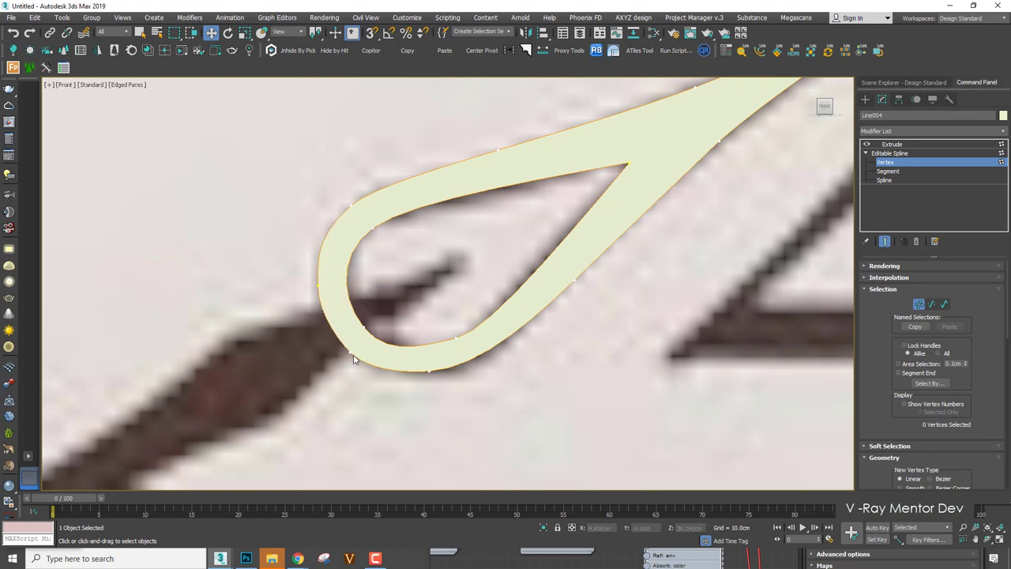
pyautogui.click(351, 352)
pyautogui.click(510, 214)
# Fillet the inner opening's pointed vertex by about 0.1 cm.
pyautogui.click(628, 165)
pyautogui.scroll(-8, 928, 390)
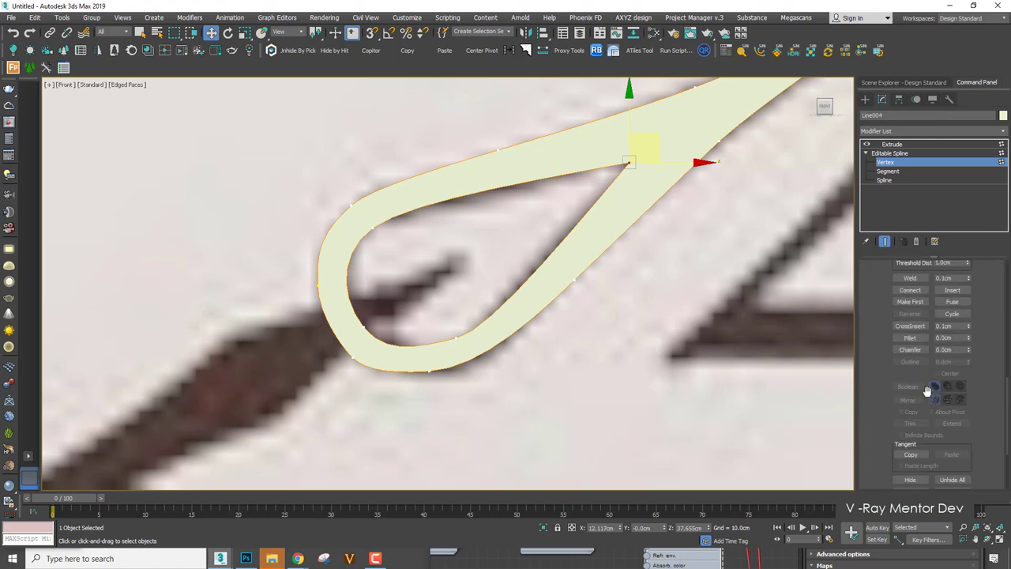
pyautogui.click(916, 338)
pyautogui.moveTo(628, 165); pyautogui.dragTo(630, 150)
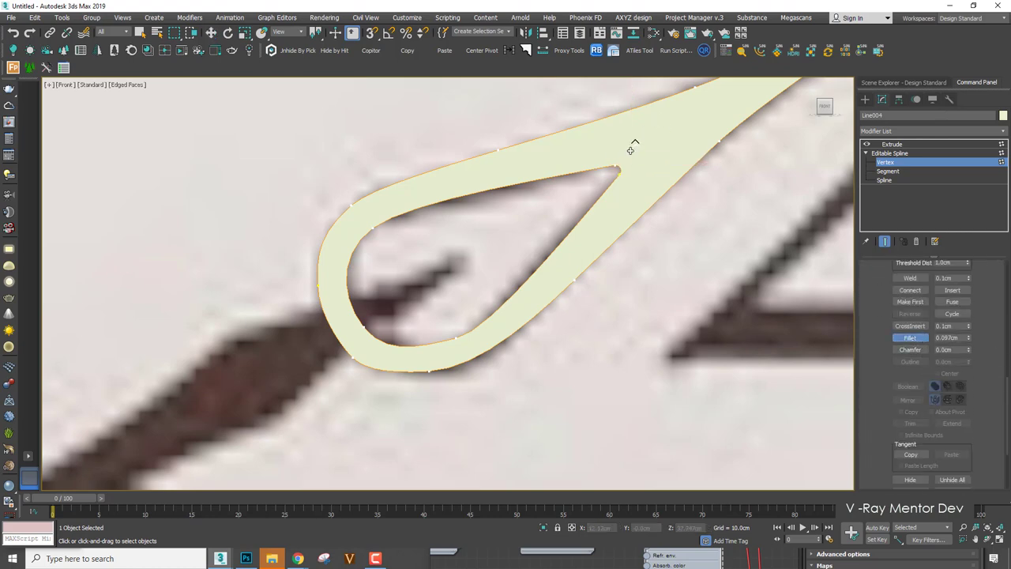
pyautogui.press('w')
# Refine the bottom of the loop's rounded end by adjusting the lowest outer vertex and its handles and smoothing the neighbouring outer vertex.
pyautogui.scroll(-1, 539, 214)
pyautogui.scroll(2, 443, 297)
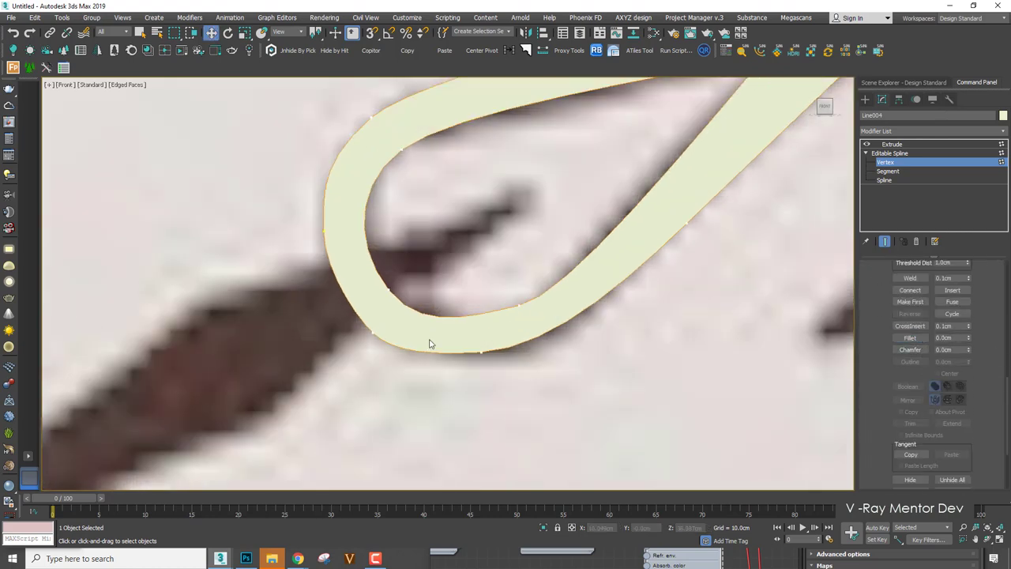
pyautogui.moveTo(475, 345); pyautogui.dragTo(486, 355)
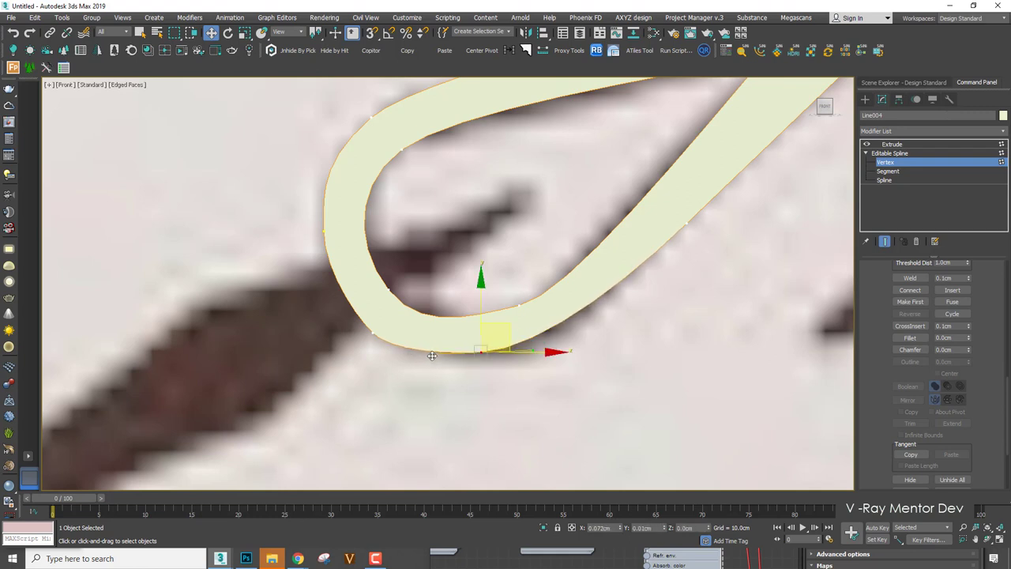
pyautogui.press('r')
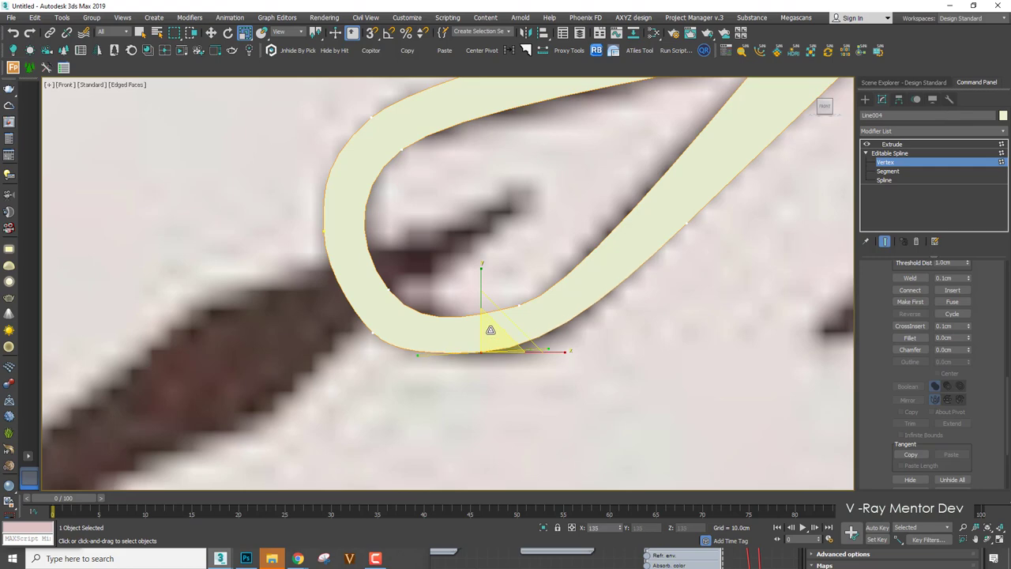
pyautogui.click(410, 332)
pyautogui.rightClick(487, 266)
pyautogui.click(480, 219)
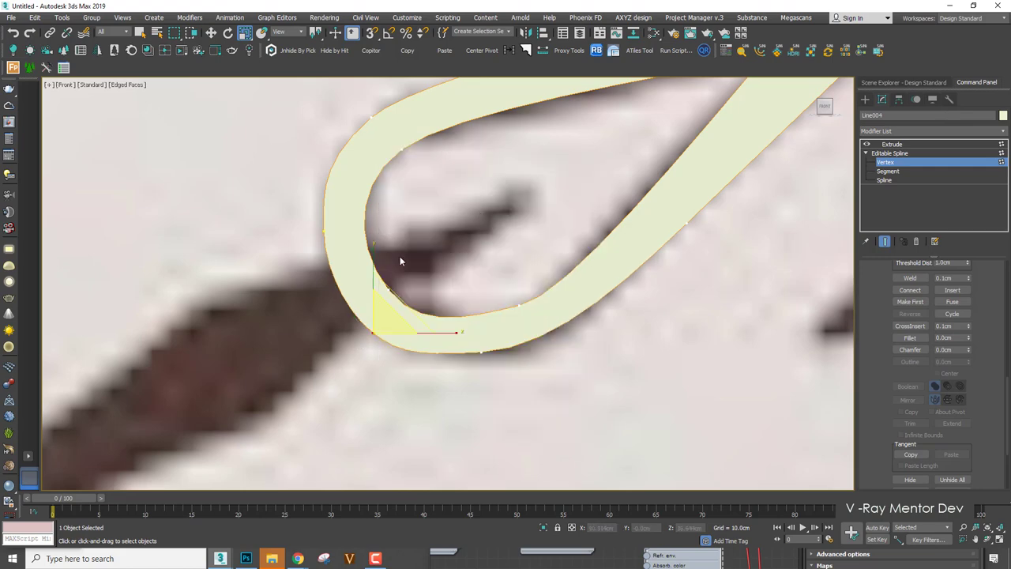
pyautogui.press('w')
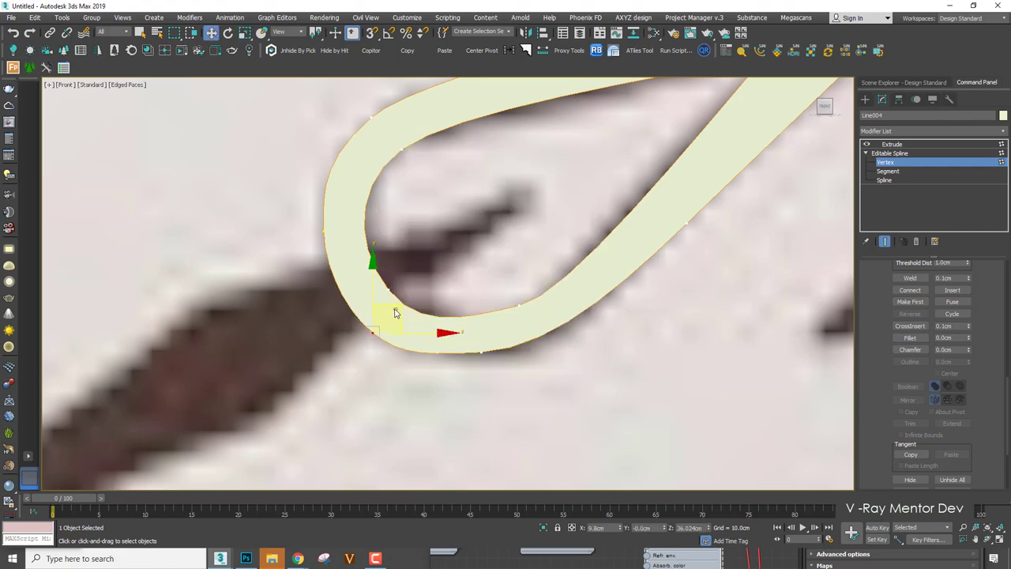
pyautogui.click(404, 310)
pyautogui.click(375, 333)
# Unhide all objects and leave vertex editing on the minute hand's loop.
pyautogui.scroll(-5, 379, 328)
pyautogui.scroll(-5, 629, 188)
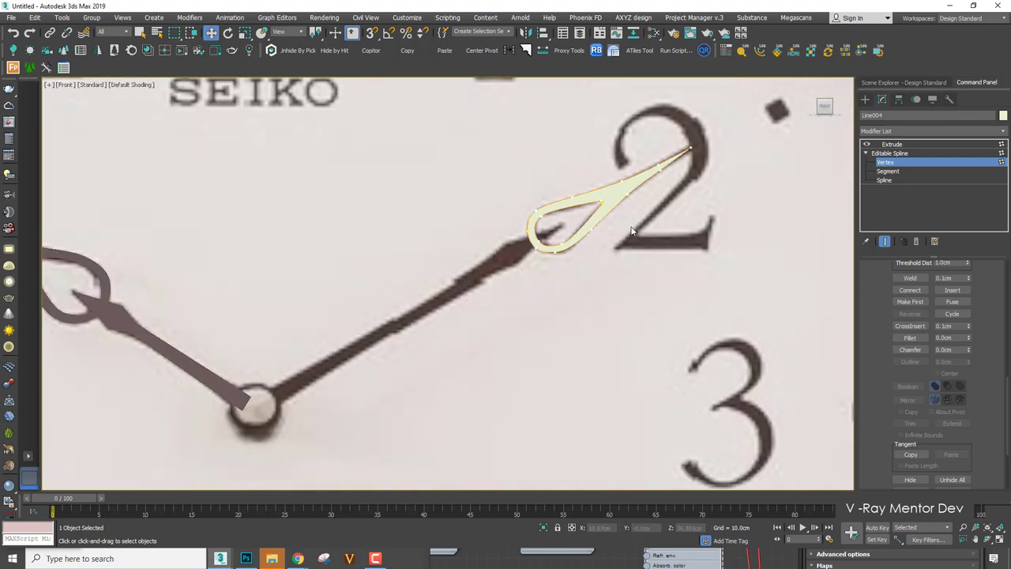
pyautogui.scroll(4, 587, 237)
pyautogui.scroll(-4, 680, 227)
pyautogui.rightClick(680, 227)
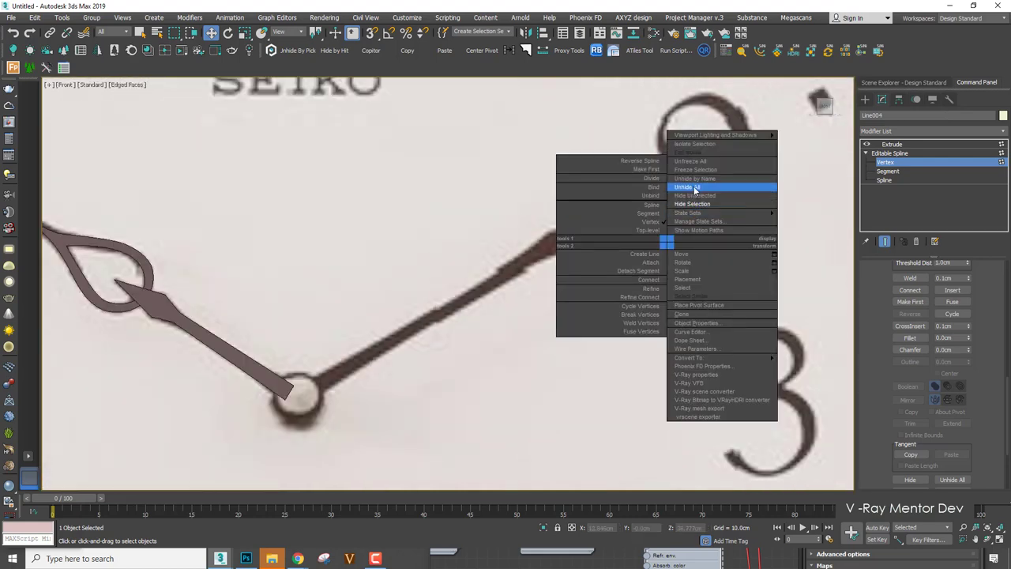
pyautogui.click(721, 185)
pyautogui.scroll(2, 649, 244)
pyautogui.click(897, 164)
pyautogui.scroll(-5, 485, 212)
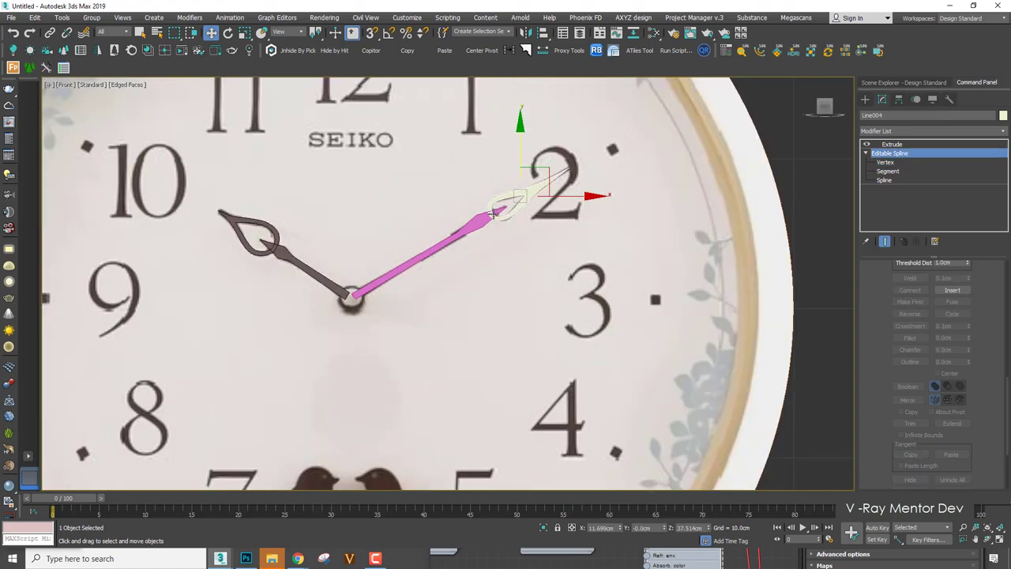
# Select all four hour- and minute-hand pieces and set their object colour to dark brown, RGB 26, 13, 9.
pyautogui.press('F3')
pyautogui.click(297, 220)
pyautogui.moveTo(284, 266); pyautogui.dragTo(284, 269)
pyautogui.keyDown('ctrl'); pyautogui.moveTo(273, 219); pyautogui.dragTo(276, 237); pyautogui.keyUp('ctrl')
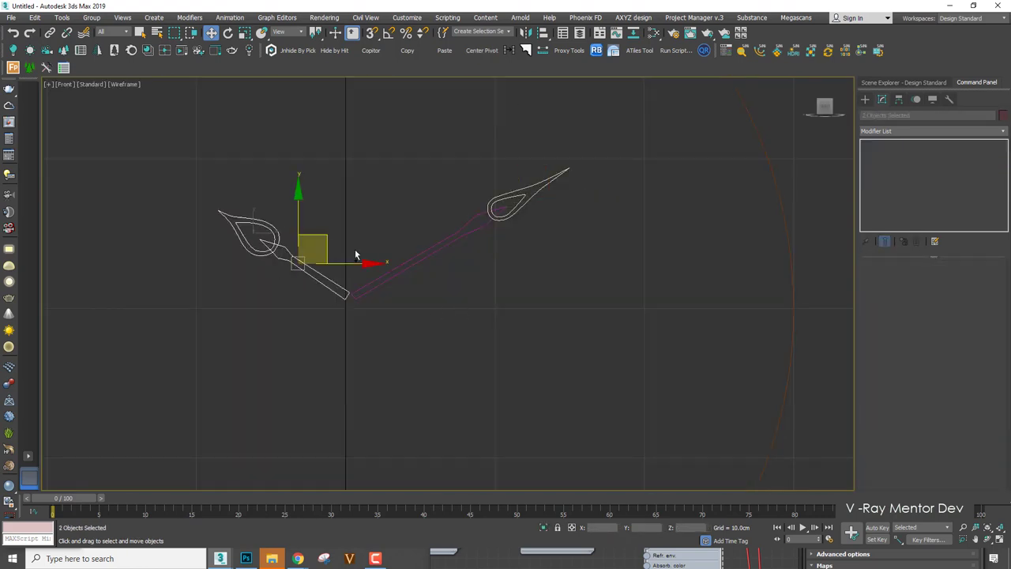
pyautogui.keyDown('ctrl'); pyautogui.moveTo(394, 264); pyautogui.dragTo(400, 281); pyautogui.keyUp('ctrl')
pyautogui.keyDown('ctrl'); pyautogui.click(522, 188); pyautogui.keyUp('ctrl')
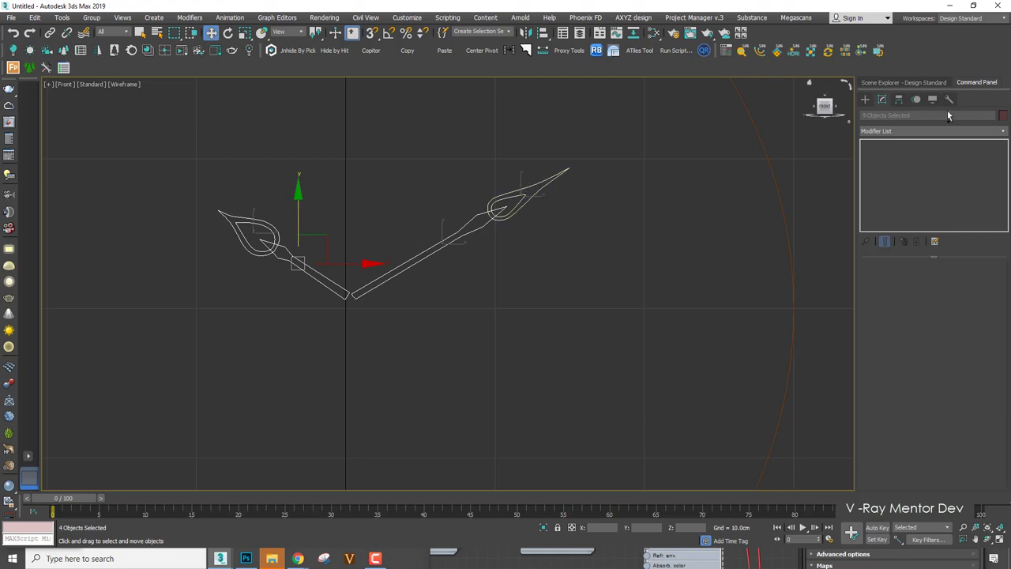
pyautogui.click(1003, 116)
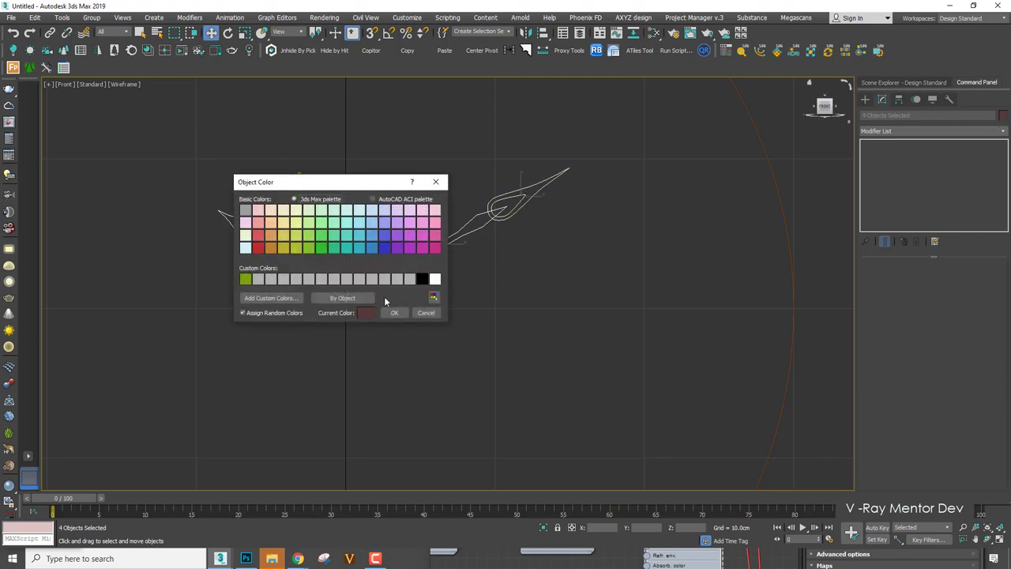
pyautogui.click(366, 312)
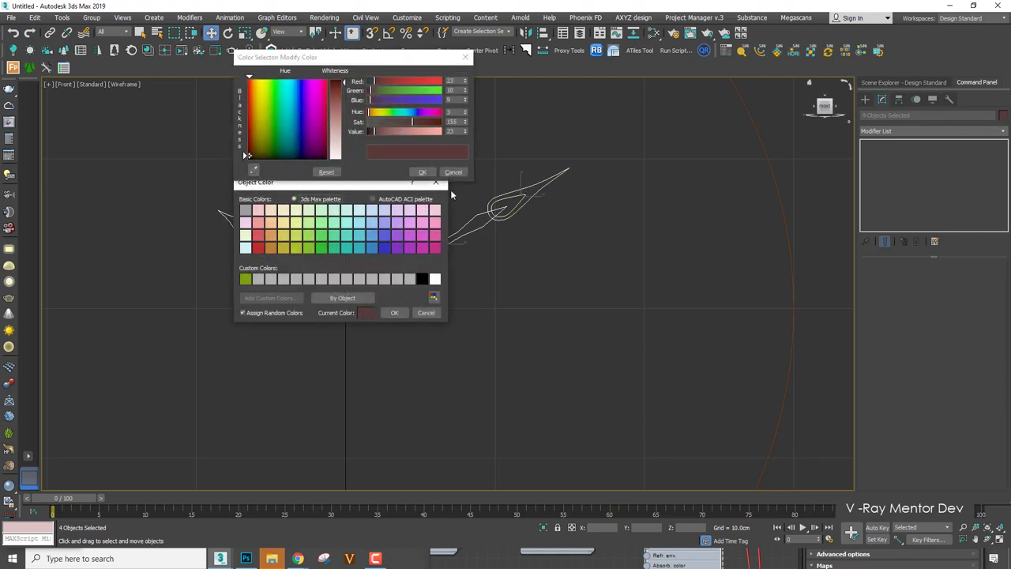
pyautogui.moveTo(249, 155); pyautogui.dragTo(251, 153)
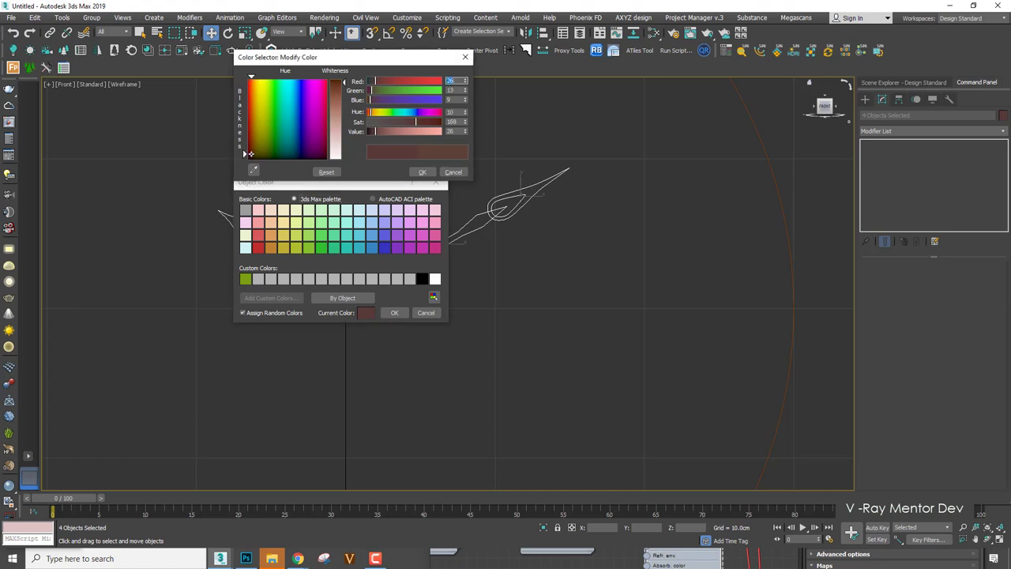
pyautogui.click(422, 172)
pyautogui.click(396, 311)
pyautogui.click(556, 233)
pyautogui.press('F3')
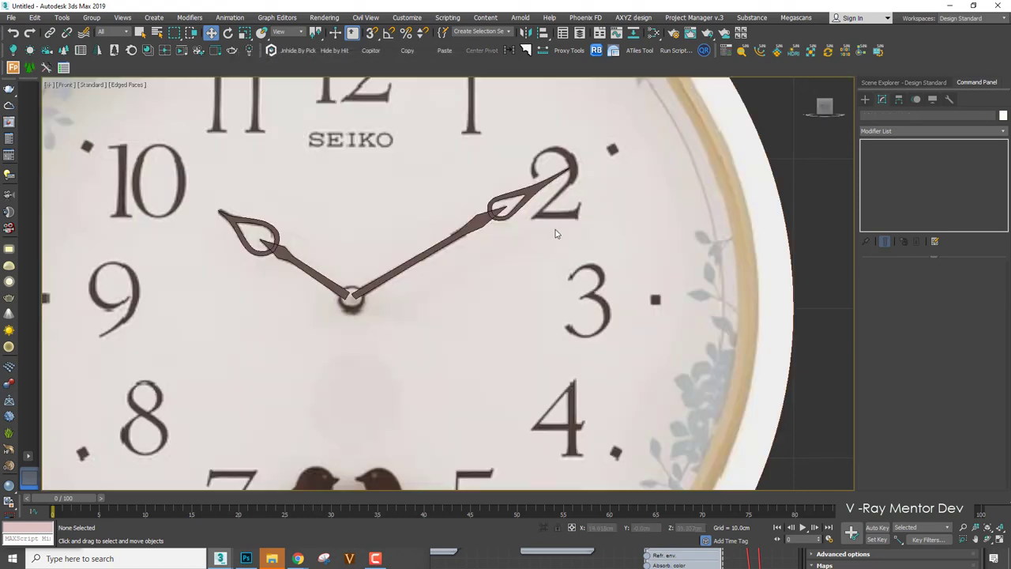
# Examine the coloured hands on the clock face in a shaded perspective view with edge display off.
pyautogui.press('F4')
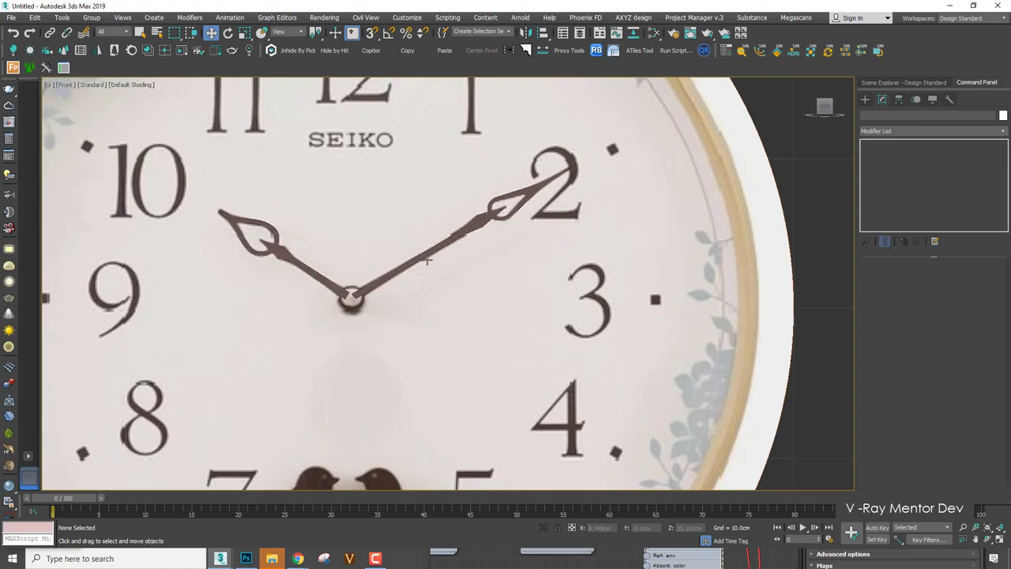
pyautogui.scroll(-5, 505, 286)
pyautogui.click(504, 307)
pyautogui.press('p')
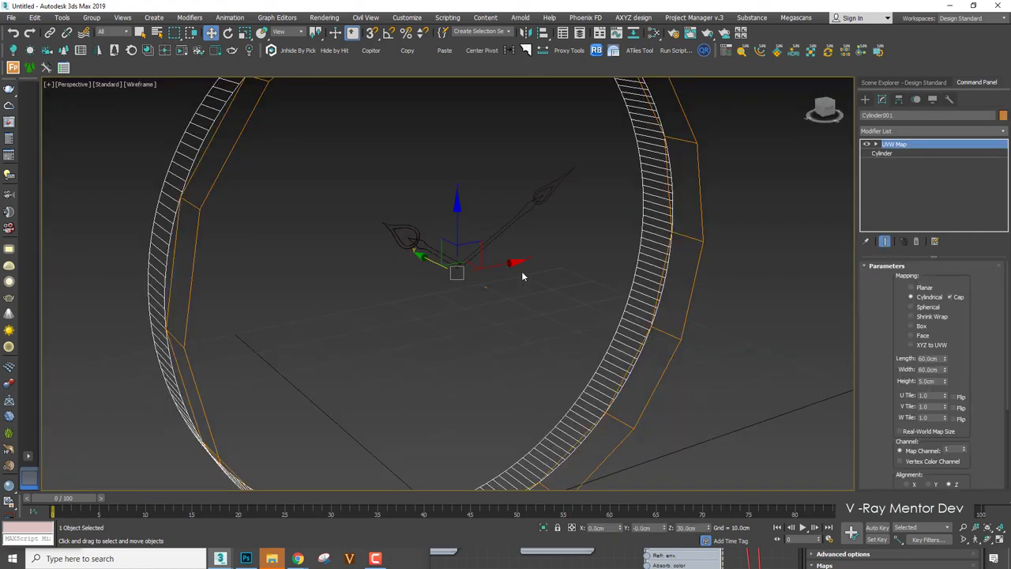
pyautogui.scroll(-3, 522, 273)
pyautogui.moveTo(522, 274)
pyautogui.keyDown('alt'); pyautogui.mouseDown(button='middle')
pyautogui.moveTo(486, 244)
pyautogui.moveTo(612, 263)
pyautogui.moveTo(581, 322)
pyautogui.moveTo(667, 312)
pyautogui.mouseUp(button='middle'); pyautogui.keyUp('alt')
pyautogui.press('F3')
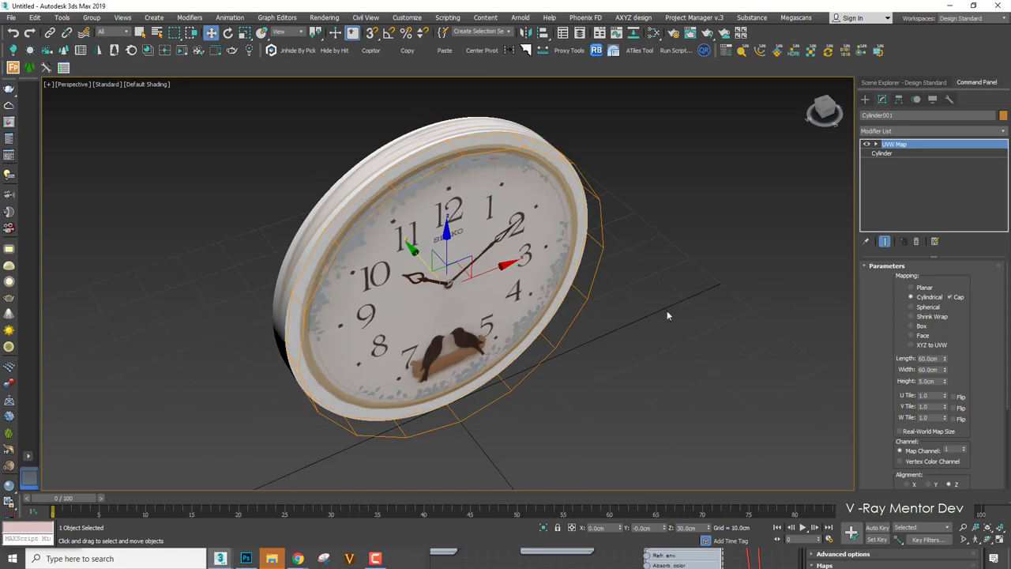
pyautogui.scroll(6, 459, 276)
pyautogui.scroll(-3, 459, 276)
# Draw a circle spline of about 0.8 cm radius over the hub where the two hands meet, in the front view.
pyautogui.press('f')
pyautogui.scroll(8, 476, 279)
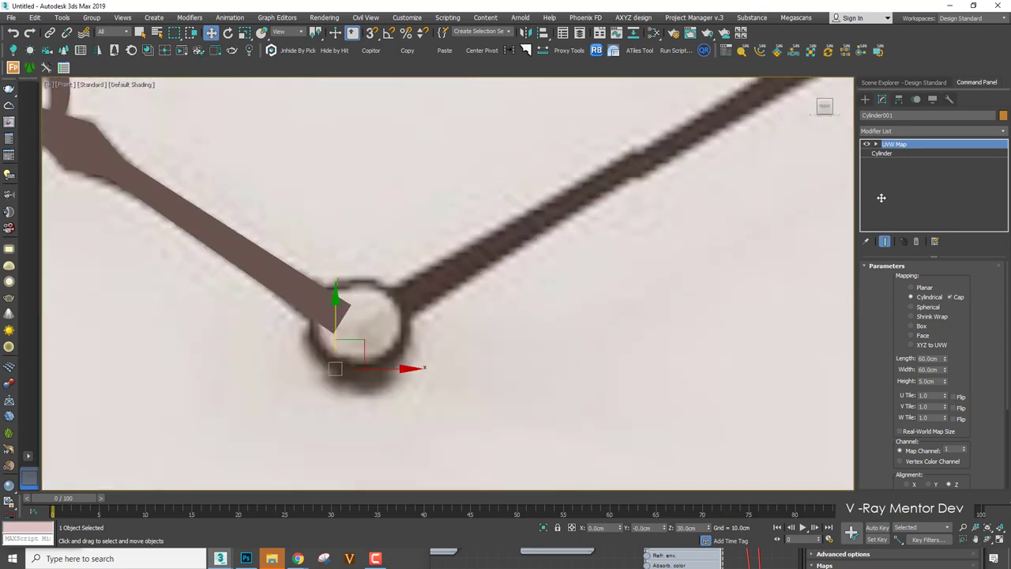
pyautogui.click(865, 99)
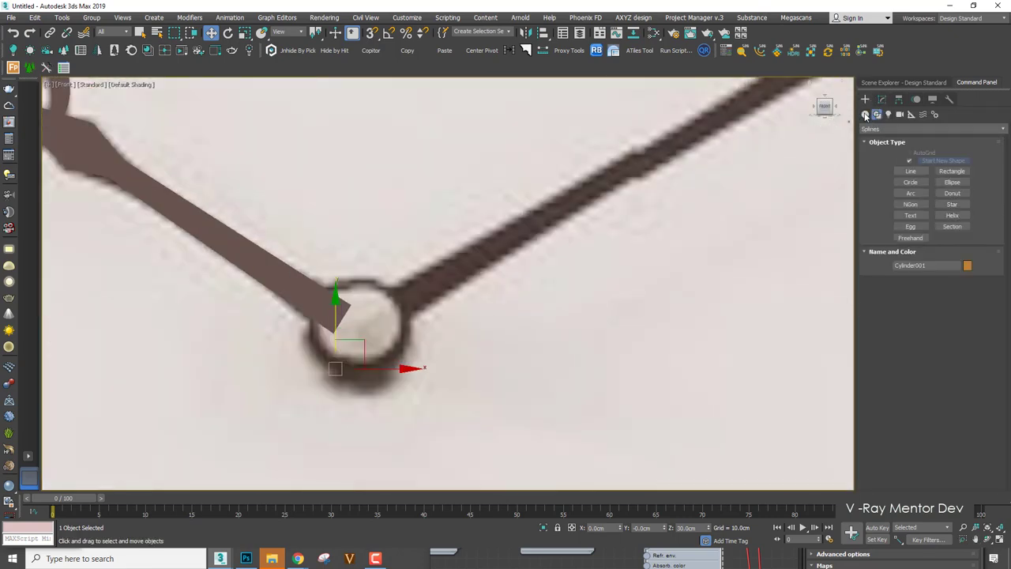
pyautogui.click(865, 115)
pyautogui.click(878, 115)
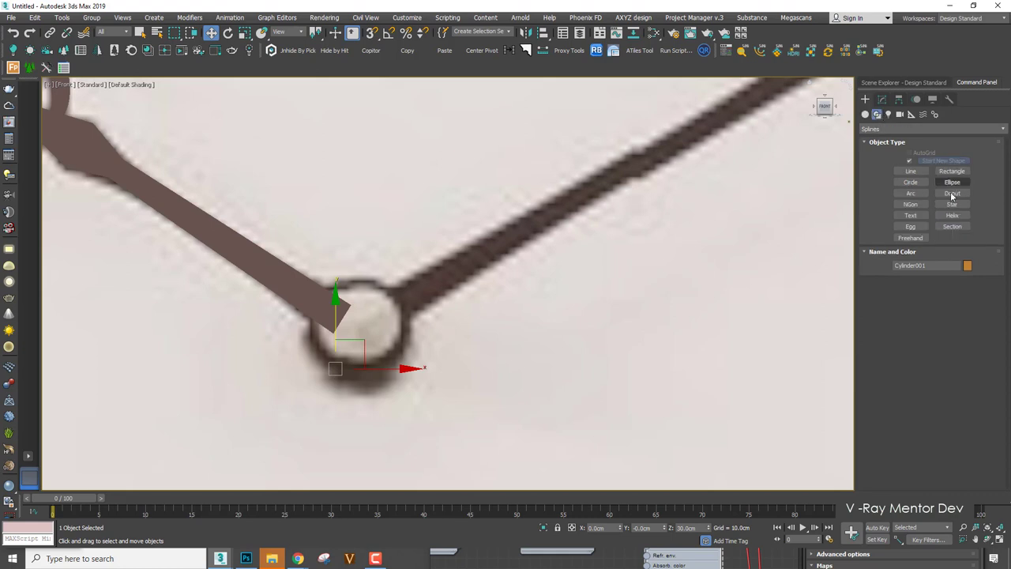
pyautogui.click(910, 182)
pyautogui.scroll(1, 334, 327)
pyautogui.moveTo(342, 324); pyautogui.dragTo(350, 389)
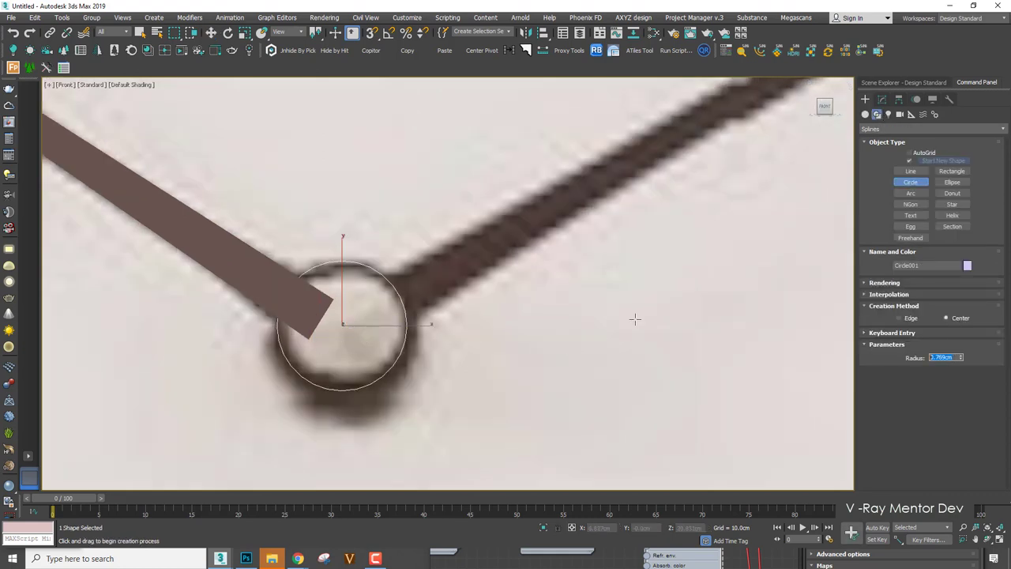
pyautogui.press('w')
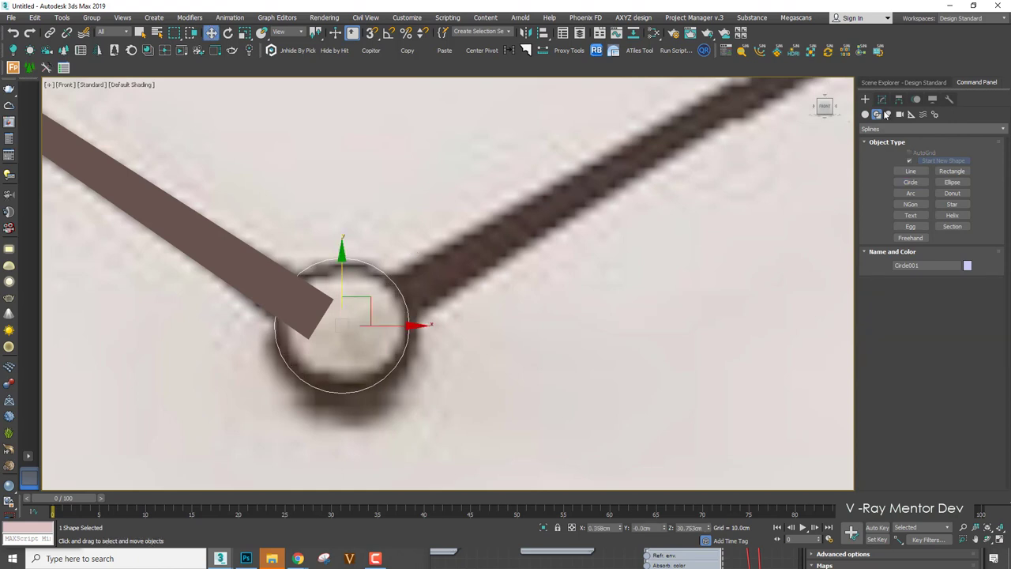
# Extrude the hub circle by 0.2 cm.
pyautogui.click(881, 99)
pyautogui.click(893, 129)
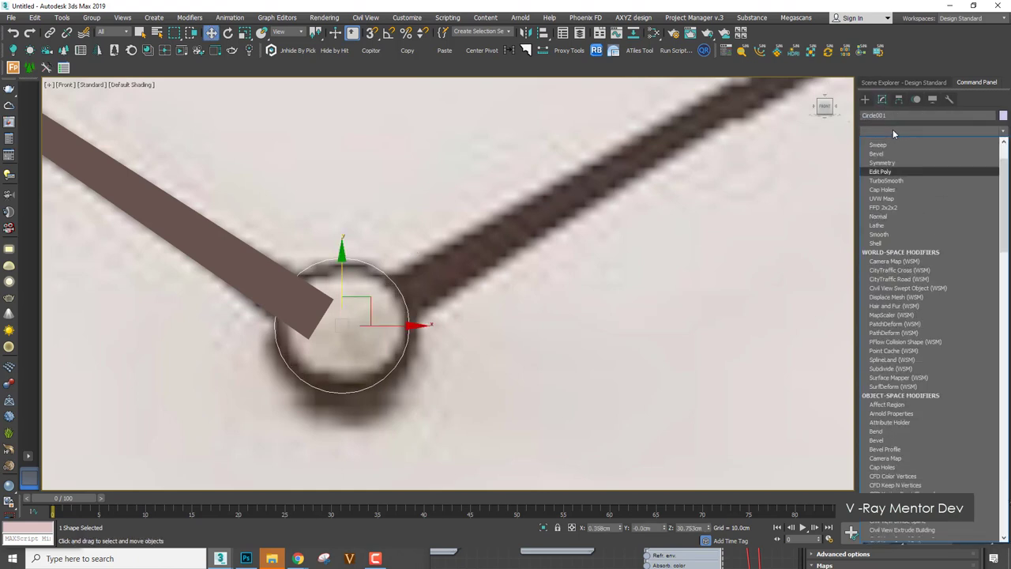
pyautogui.write('ex')
pyautogui.click(889, 142)
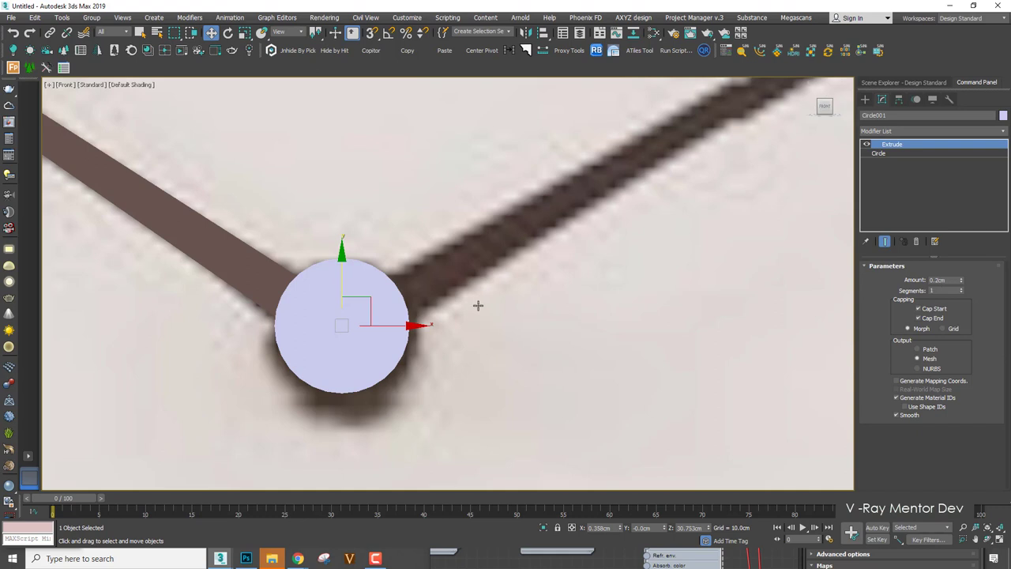
pyautogui.scroll(-2, 478, 304)
pyautogui.moveTo(397, 269); pyautogui.dragTo(386, 427)
pyautogui.hotkey('ctrl', 'z')
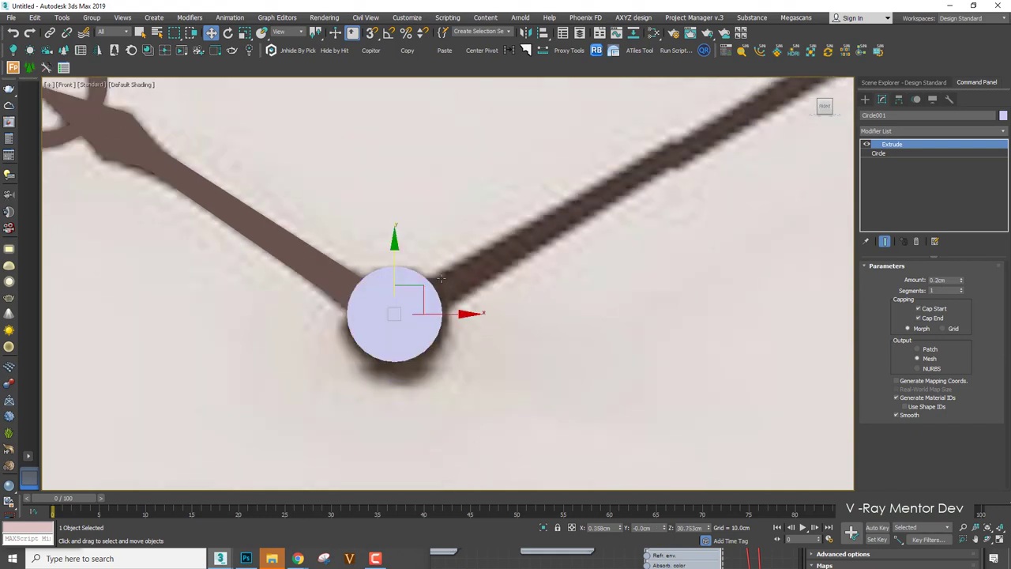
# Turn on edged-face display in the front view and make the hub disc see-through.
pyautogui.press('F3')
pyautogui.press('F3')
pyautogui.press('F4')
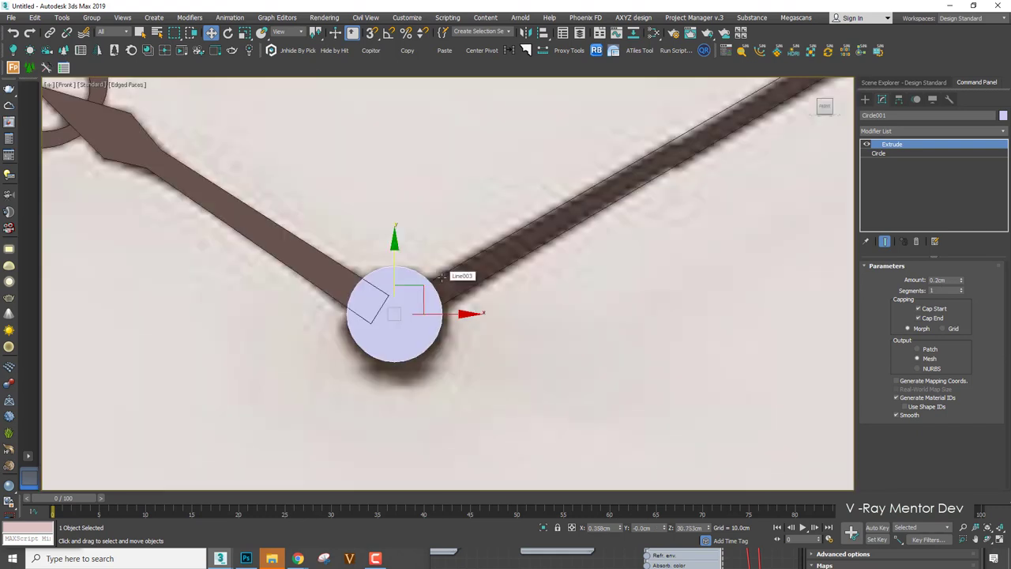
pyautogui.hotkey('alt', 'x')
pyautogui.scroll(2, 441, 275)
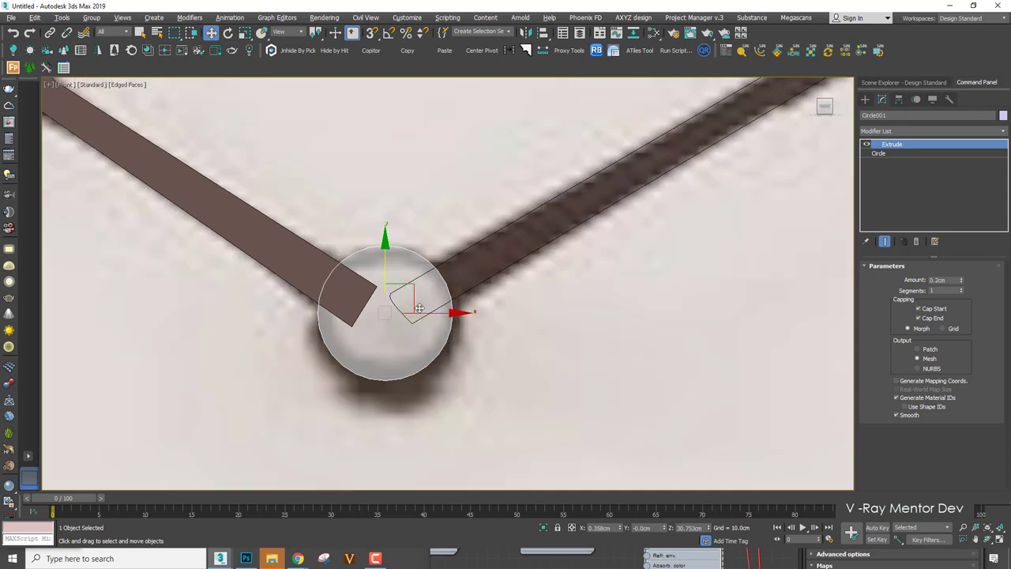
# Clone the hub disc in place and set the copy's circle radius to 0.7 cm.
pyautogui.hotkey('ctrl', 'v')
pyautogui.click(476, 318)
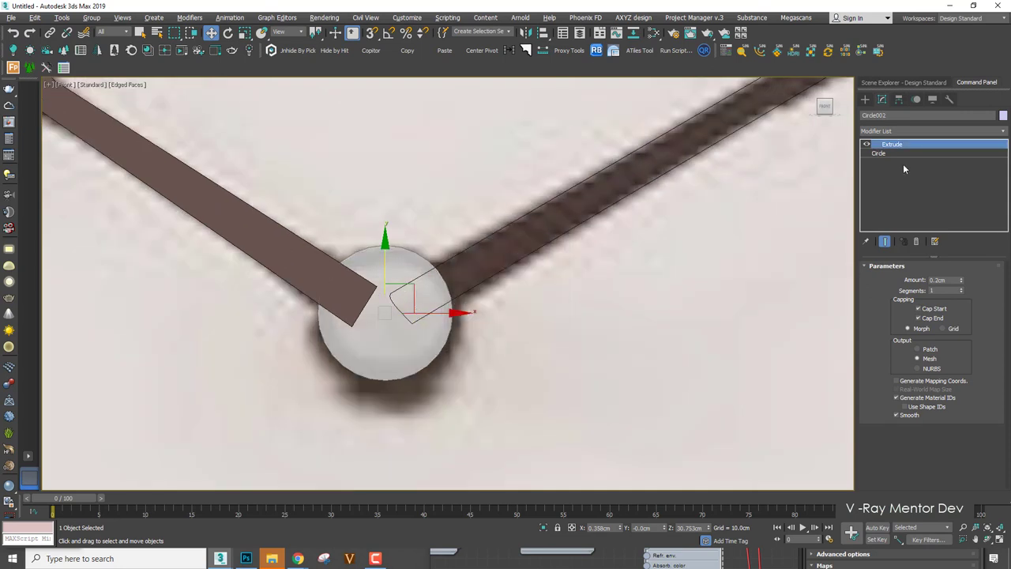
pyautogui.click(893, 154)
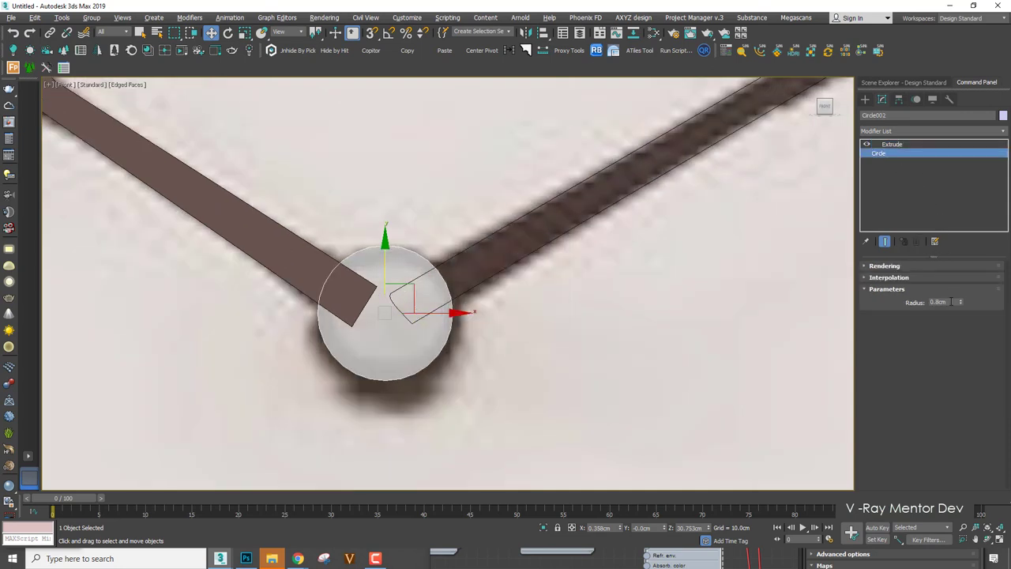
pyautogui.write('0.7')
pyautogui.press('Return')
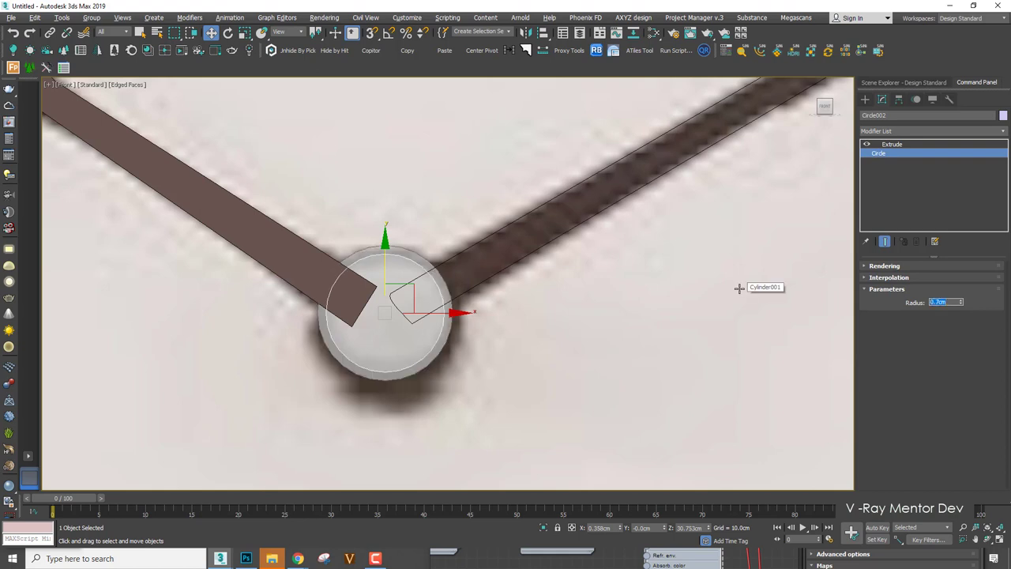
# Set the smaller hub disc's extrusion to 0.3 cm and switch the discs back to opaque display in a perspective view.
pyautogui.click(891, 144)
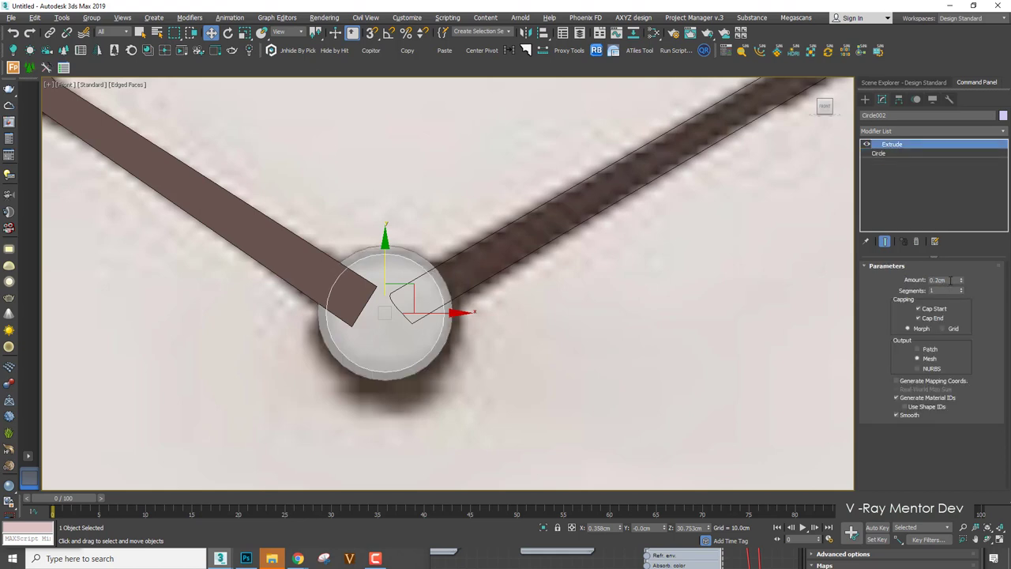
pyautogui.write('0.3')
pyautogui.press('Return')
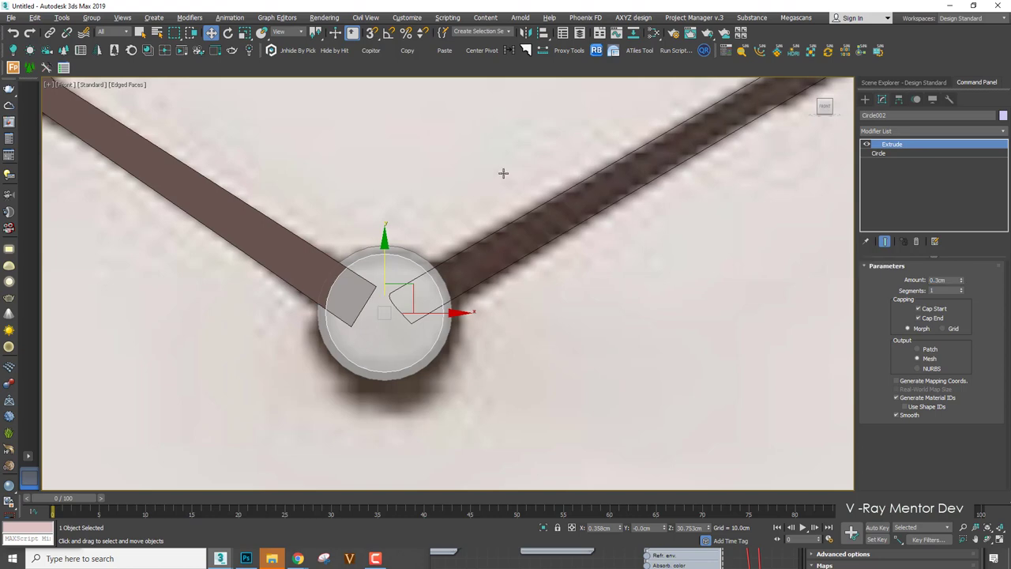
pyautogui.hotkey('alt', 'x')
pyautogui.moveTo(473, 300); pyautogui.dragTo(477, 274, button='middle')
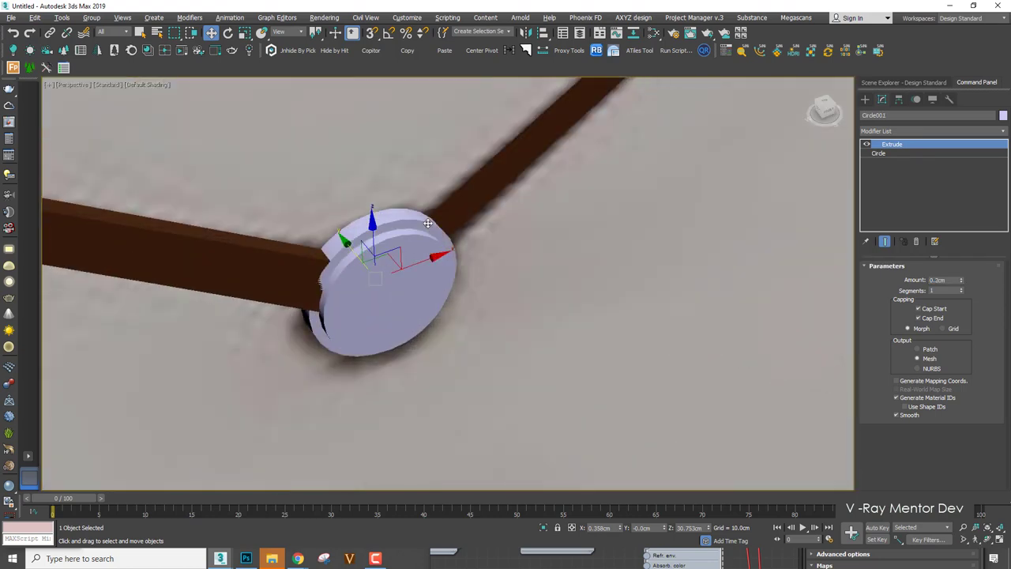
pyautogui.scroll(-4, 428, 223)
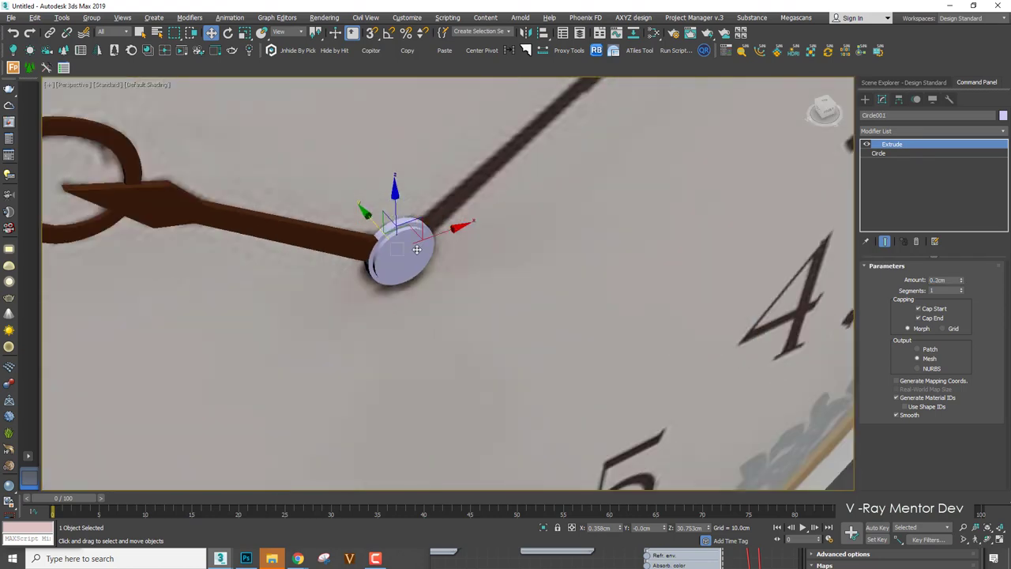
pyautogui.keyDown('alt'); pyautogui.moveTo(427, 223); pyautogui.dragTo(406, 166, button='middle'); pyautogui.keyUp('alt')
pyautogui.scroll(-2, 418, 275)
pyautogui.scroll(-2, 407, 180)
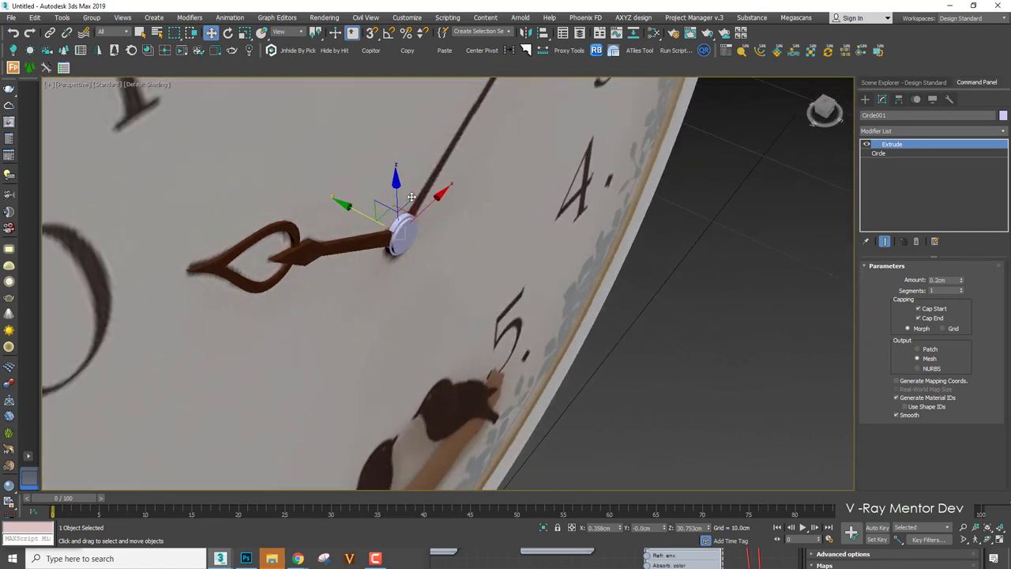
# Set the extrusion of the minute hand's shaft to 0.2 cm.
pyautogui.press('F3')
pyautogui.scroll(-4, 415, 231)
pyautogui.rightClick(449, 234)
pyautogui.click(468, 179)
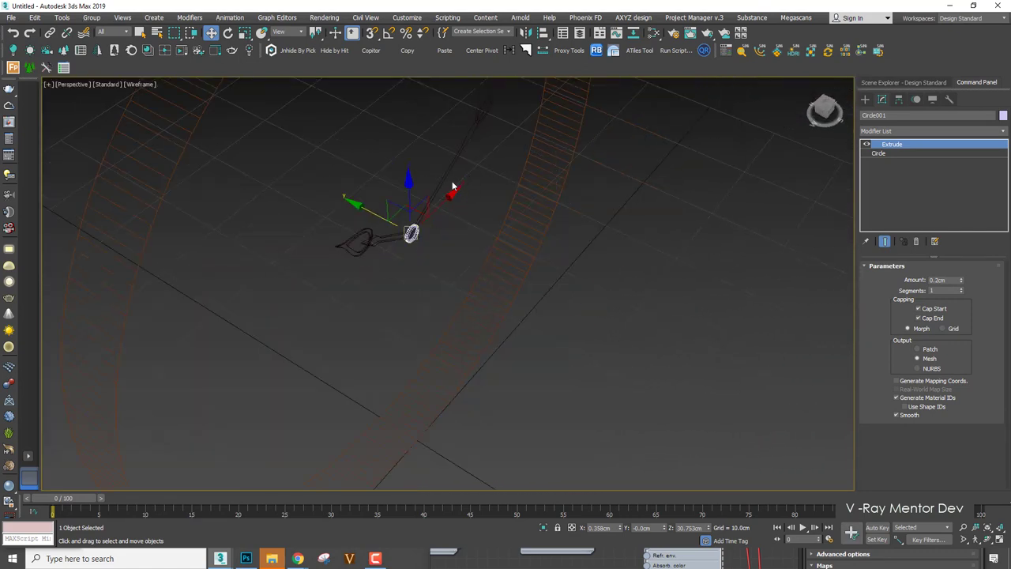
pyautogui.click(447, 173)
pyautogui.keyDown('alt'); pyautogui.moveTo(447, 173); pyautogui.dragTo(473, 174, button='middle'); pyautogui.keyUp('alt')
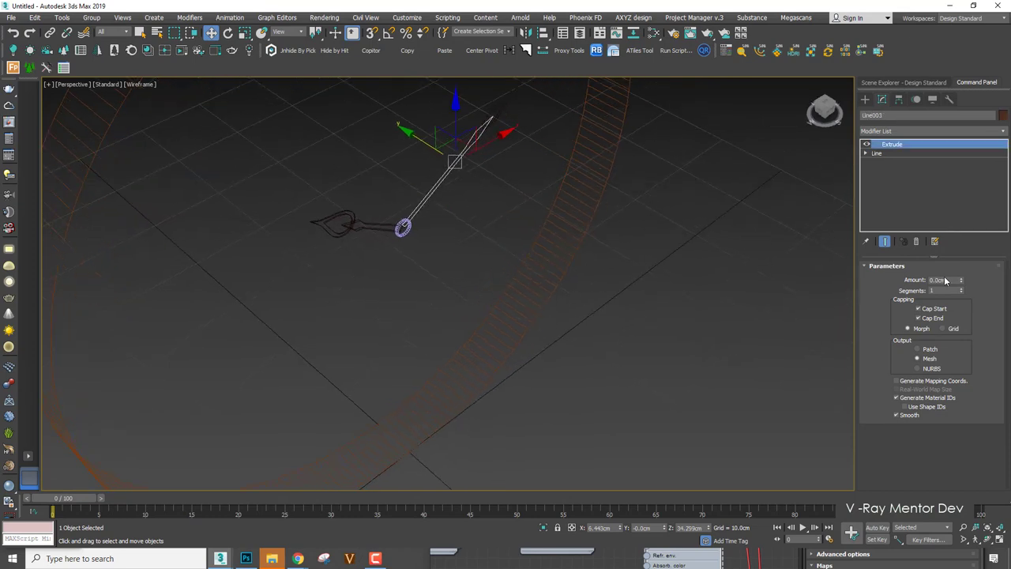
pyautogui.write('0.2')
pyautogui.press('Return')
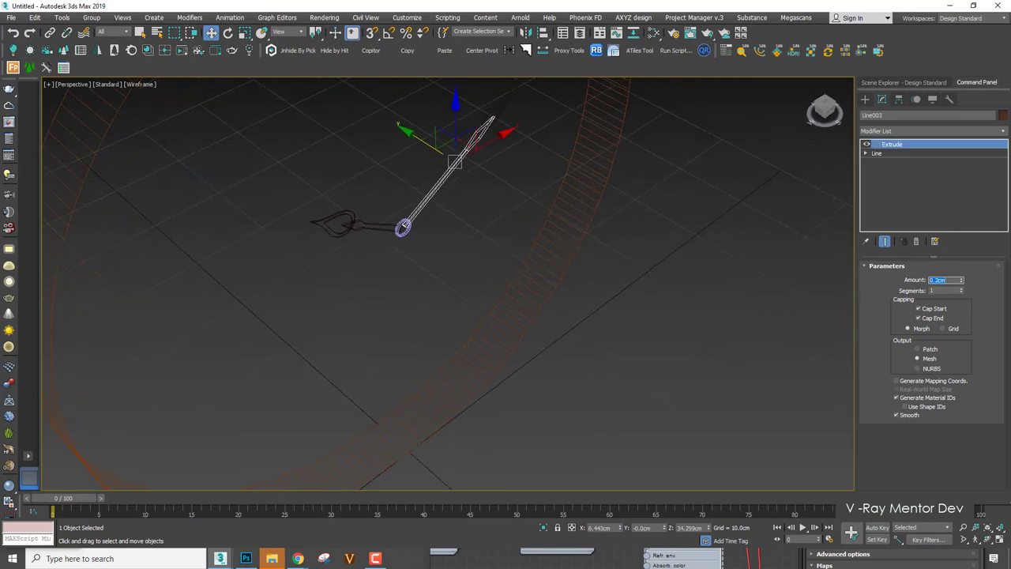
# Check the hour-hand loop's extrusion amount and set the minute-hand loop's extrusion to 0.1 cm.
pyautogui.scroll(2, 455, 256)
pyautogui.press('F3')
pyautogui.scroll(3, 269, 185)
pyautogui.click(290, 190)
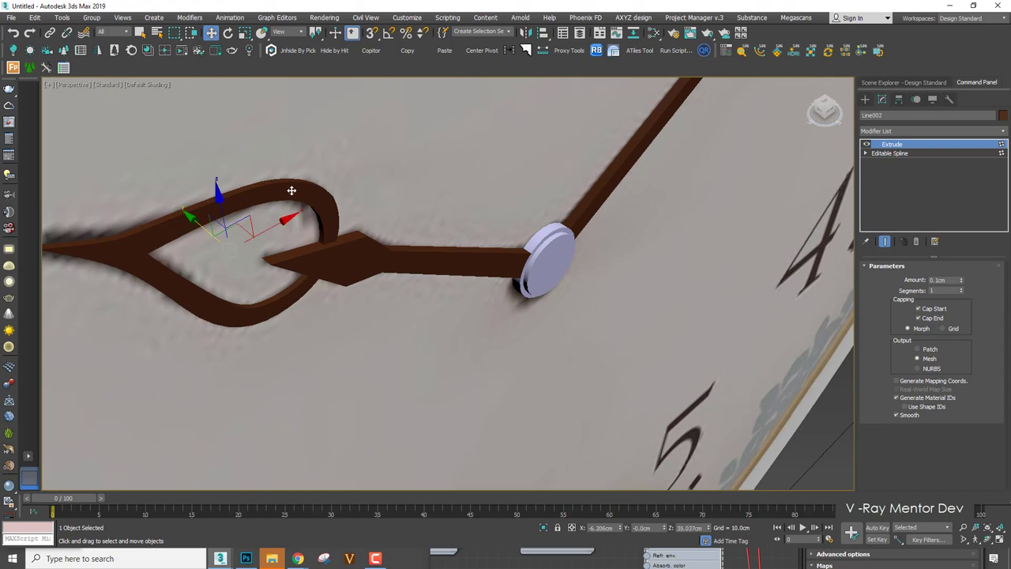
pyautogui.moveTo(410, 172); pyautogui.dragTo(415, 221, button='middle')
pyautogui.scroll(-2, 418, 223)
pyautogui.moveTo(588, 142); pyautogui.dragTo(582, 241, button='middle')
pyautogui.scroll(-2, 583, 240)
pyautogui.press('F3')
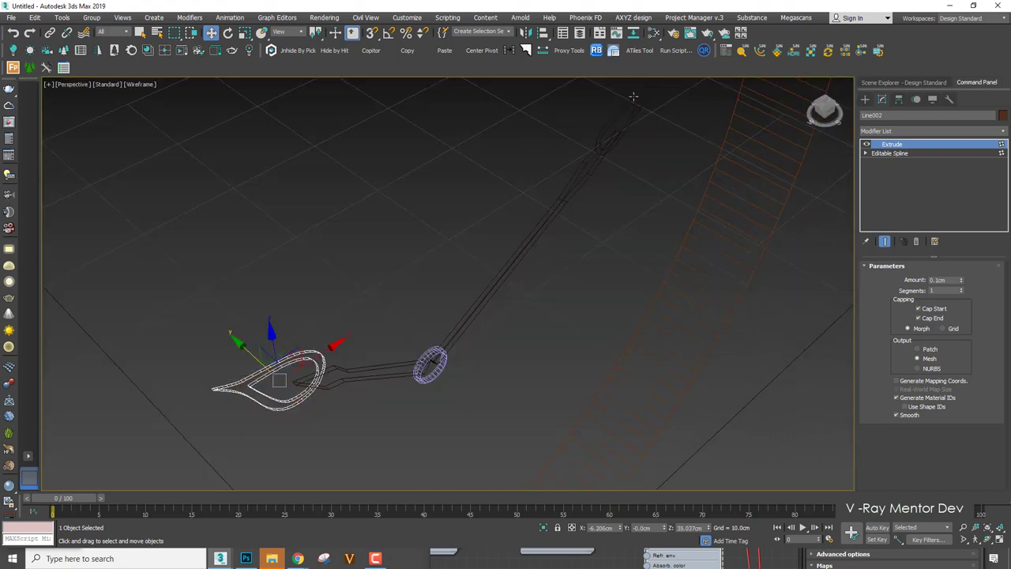
pyautogui.click(637, 104)
pyautogui.write('.')
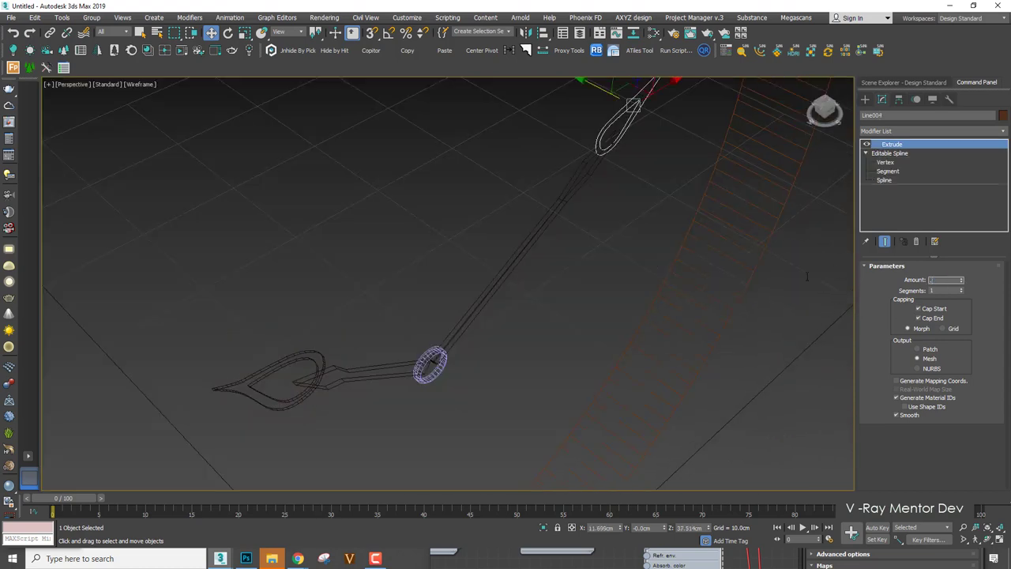
pyautogui.write('1')
pyautogui.press('Return')
pyautogui.moveTo(664, 253); pyautogui.dragTo(614, 282, button='middle')
pyautogui.press('F3')
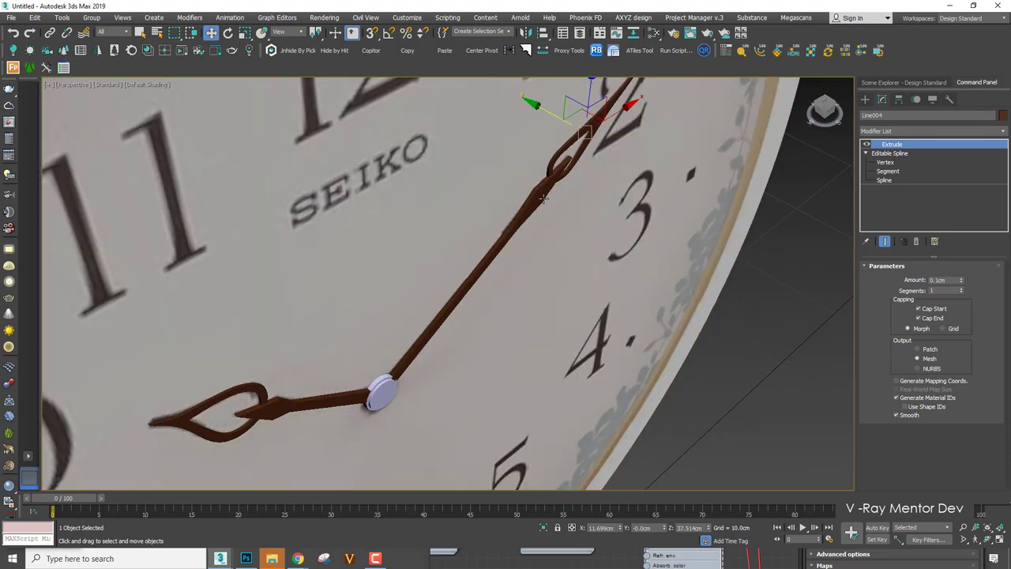
# Try moving the larger hub disc forward, away from the clock face.
pyautogui.scroll(-4, 543, 198)
pyautogui.keyDown('alt'); pyautogui.moveTo(543, 198); pyautogui.dragTo(499, 183, button='middle'); pyautogui.keyUp('alt')
pyautogui.scroll(7, 483, 213)
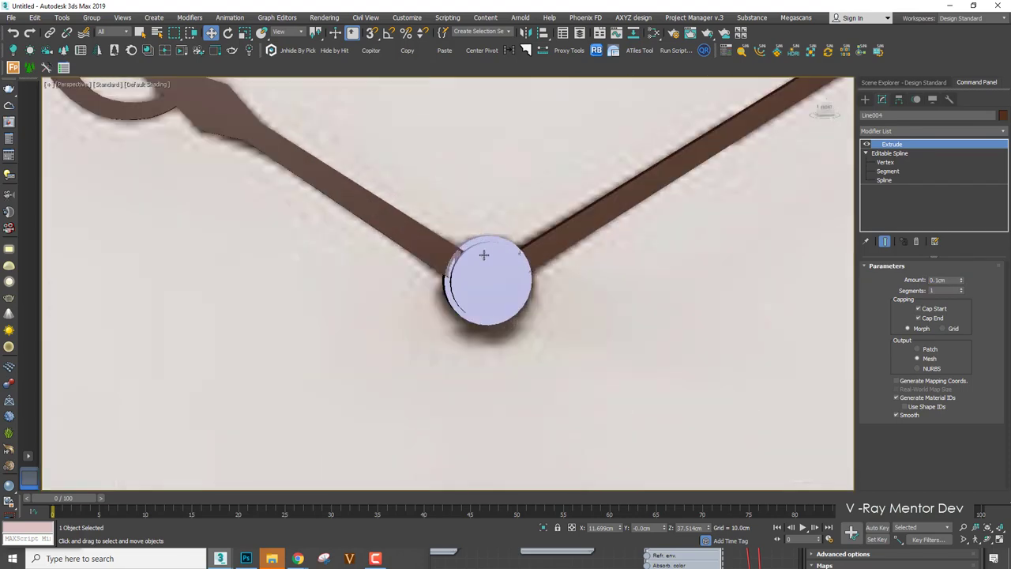
pyautogui.click(484, 254)
pyautogui.keyDown('alt'); pyautogui.moveTo(484, 254); pyautogui.dragTo(472, 243, button='middle'); pyautogui.keyUp('alt')
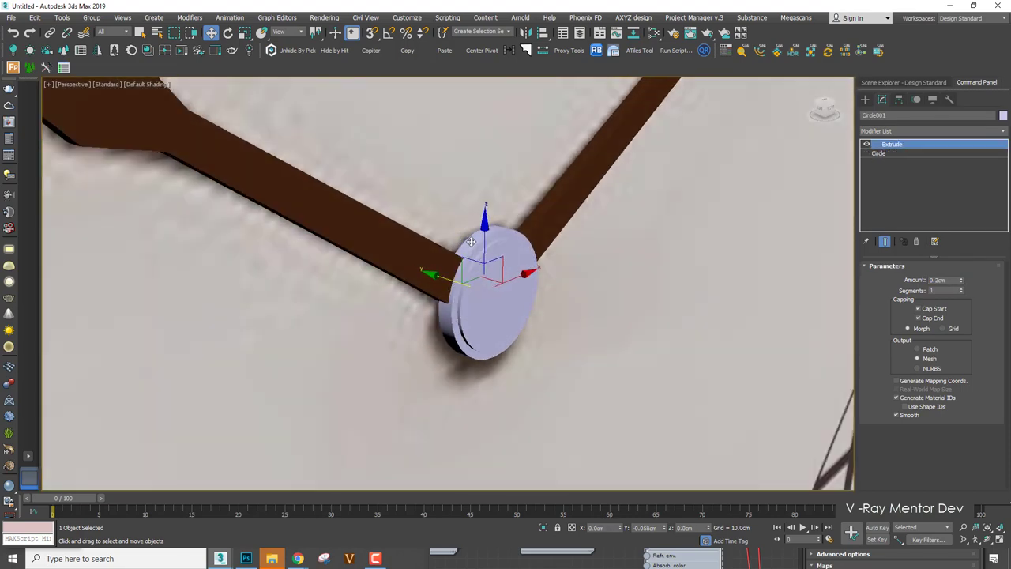
pyautogui.press('F4')
pyautogui.moveTo(478, 240); pyautogui.dragTo(551, 247)
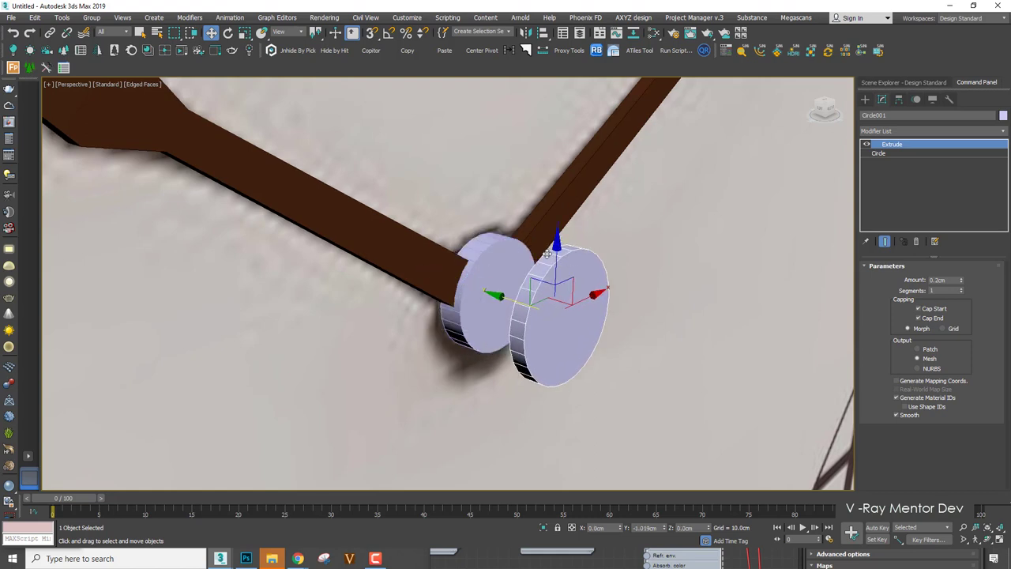
pyautogui.hotkey('ctrl', 'z')
pyautogui.hotkey('ctrl', 'z')
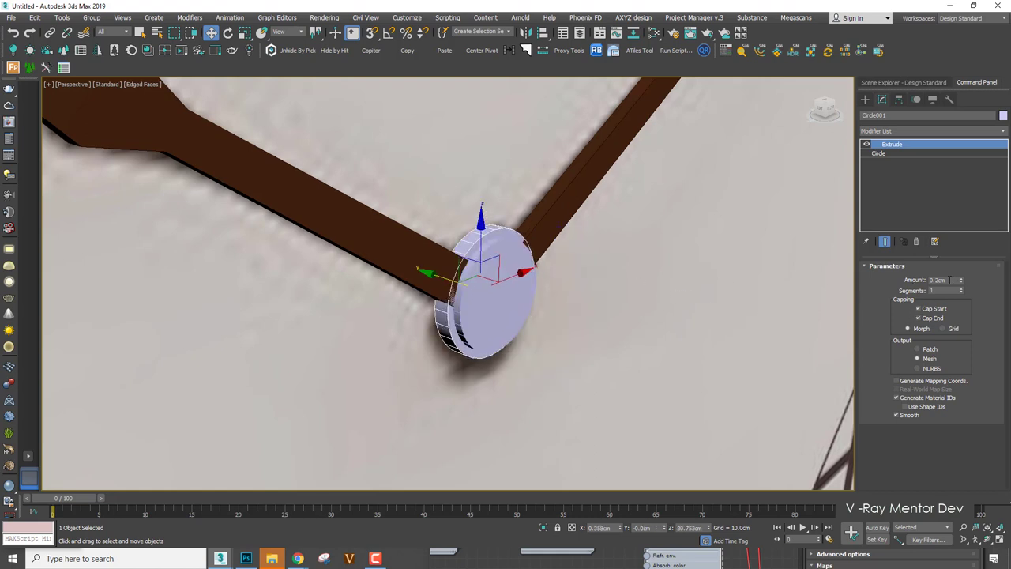
# Set the extrusion of the larger hub disc to 0.5 cm and of the smaller one to 0.7 cm.
pyautogui.write('0.5')
pyautogui.press('Return')
pyautogui.click(542, 256)
pyautogui.press('F3')
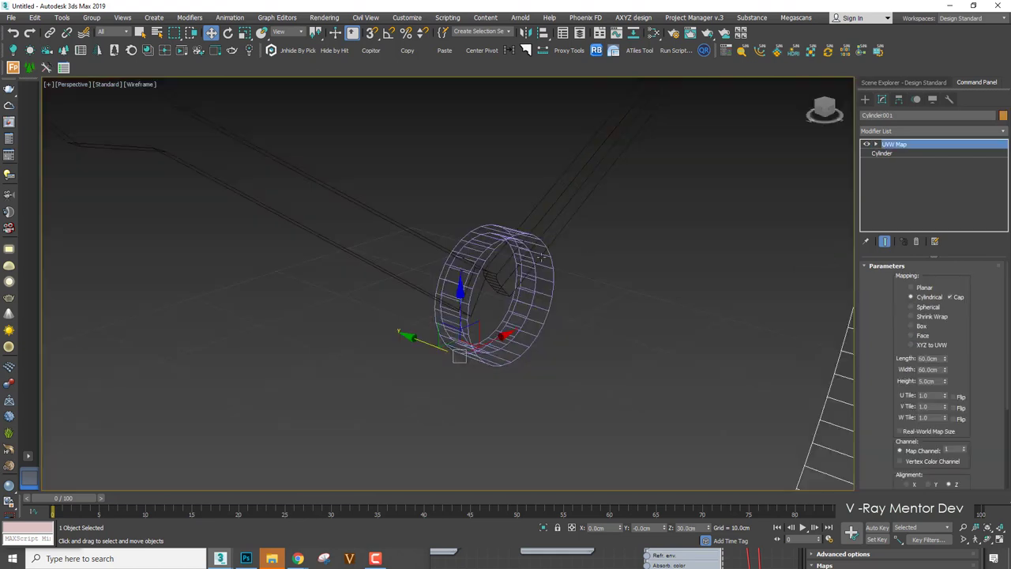
pyautogui.click(482, 252)
pyautogui.press('F3')
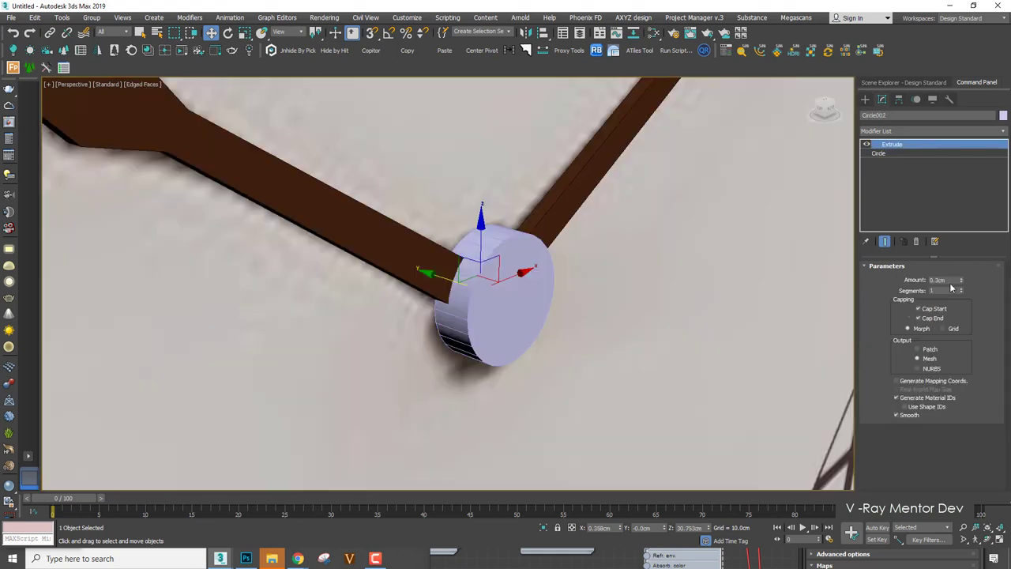
pyautogui.write('0.6')
pyautogui.press('Return')
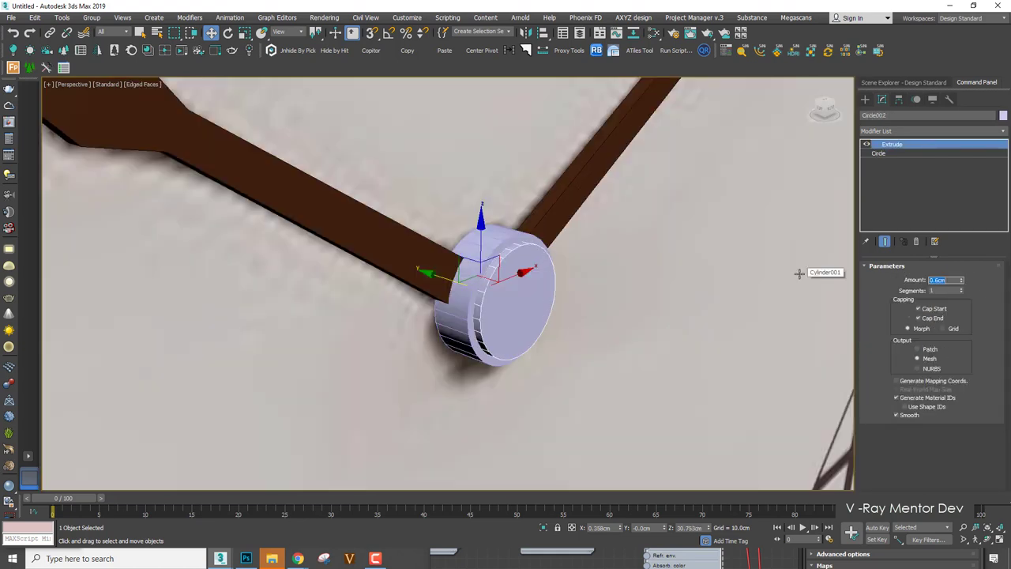
pyautogui.write('0.7')
pyautogui.press('Return')
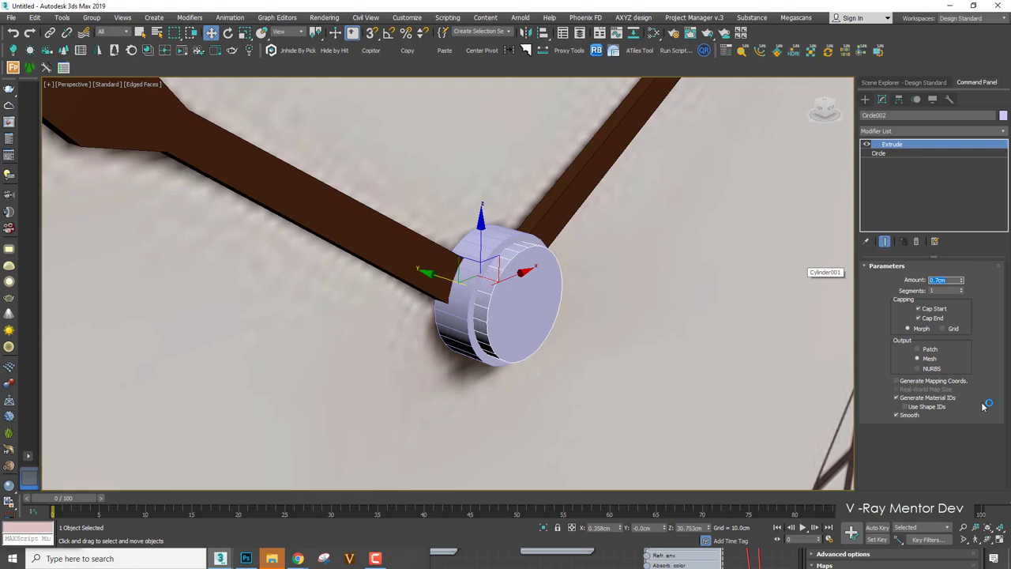
# Select all six hand and hub pieces and set their object colour to the hands' dark brown.
pyautogui.scroll(-6, 587, 294)
pyautogui.keyDown('alt'); pyautogui.moveTo(586, 294); pyautogui.dragTo(560, 285, button='middle'); pyautogui.keyUp('alt')
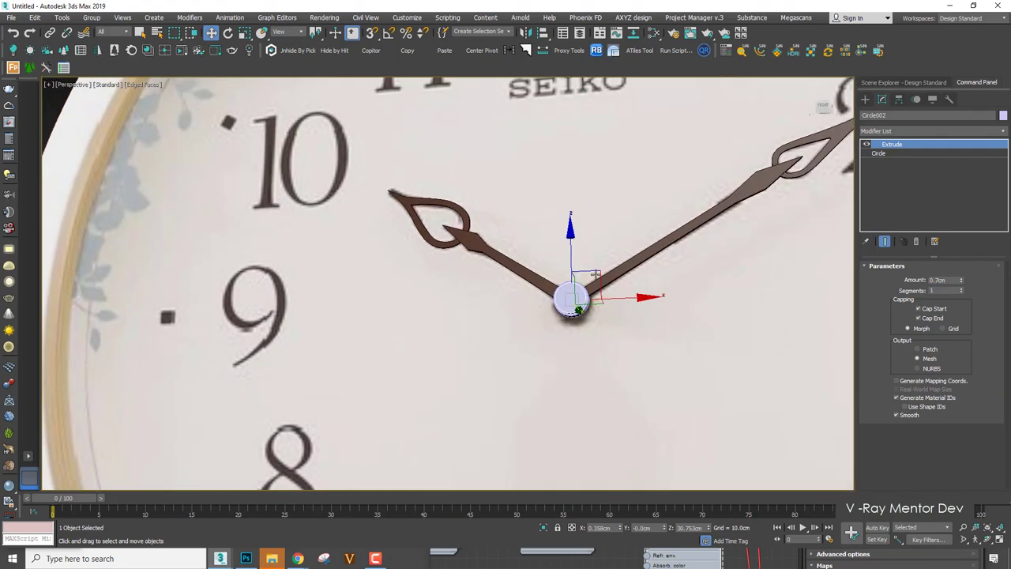
pyautogui.press('F4')
pyautogui.click(614, 342)
pyautogui.press('F3')
pyautogui.click(631, 268)
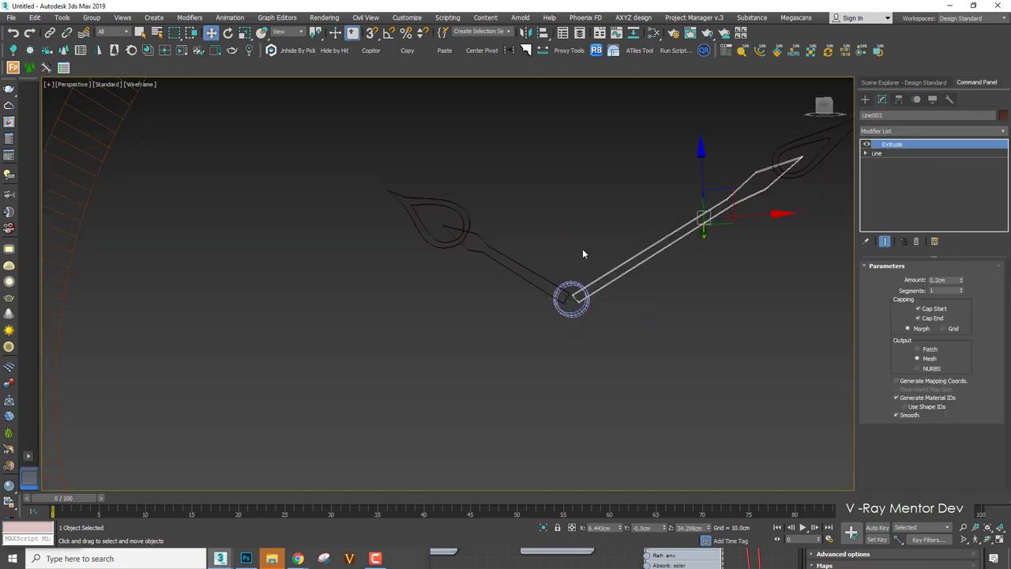
pyautogui.moveTo(494, 268); pyautogui.dragTo(699, 273)
pyautogui.keyDown('alt'); pyautogui.moveTo(699, 273); pyautogui.dragTo(771, 192, button='middle'); pyautogui.keyUp('alt')
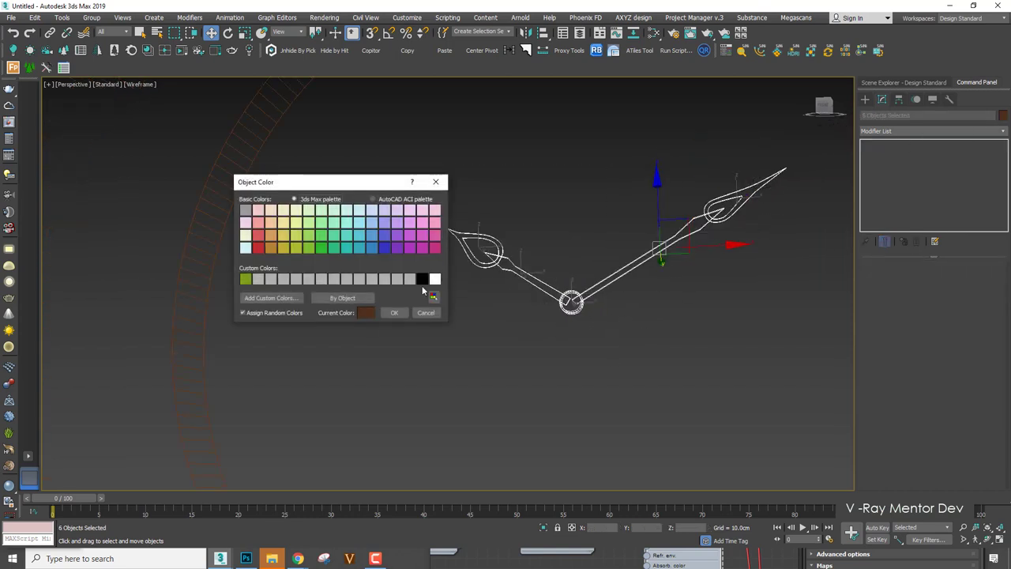
pyautogui.click(394, 312)
pyautogui.press('F3')
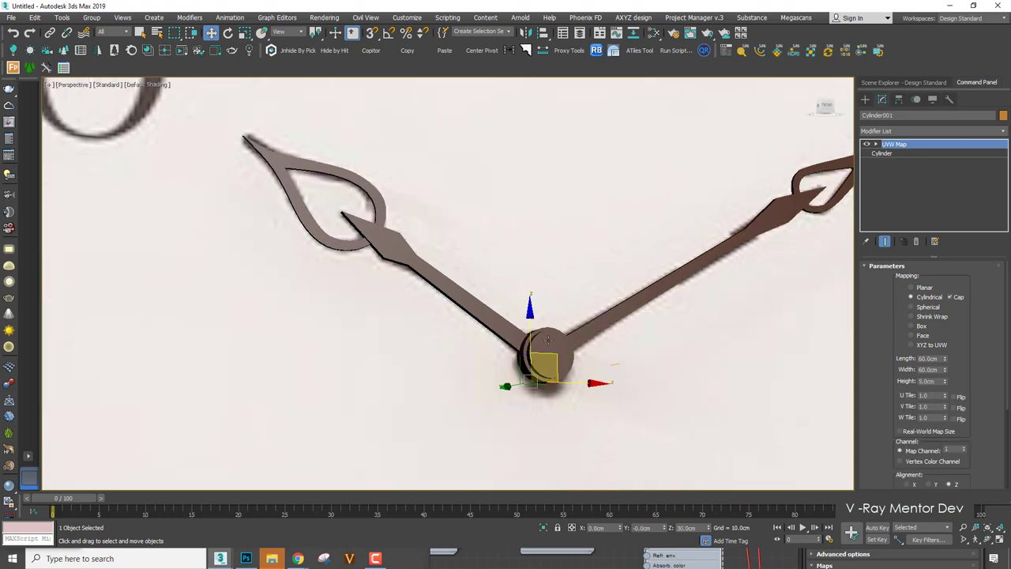
# Set the object colour of the smaller hub disc to white.
pyautogui.click(547, 339)
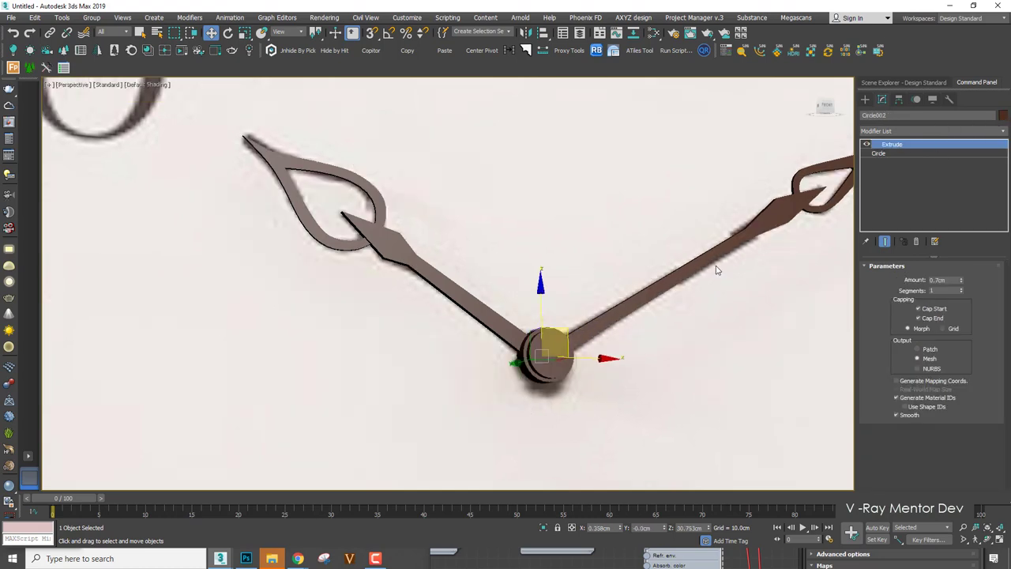
pyautogui.click(435, 279)
pyautogui.click(394, 311)
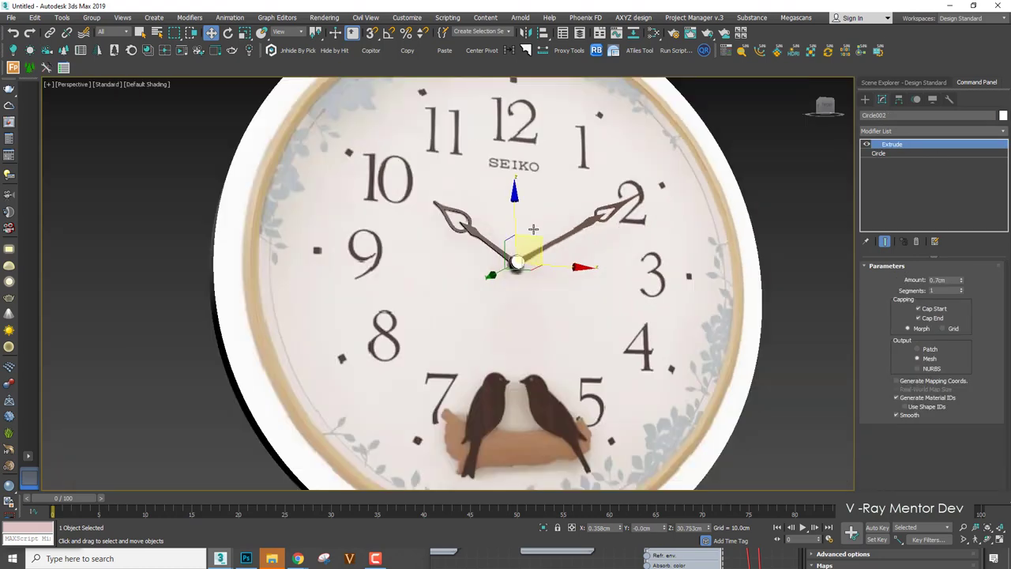
# Select the hand and hub pieces in a wireframe top view, leaving the clock body out of the selection.
pyautogui.press('t')
pyautogui.press('F3')
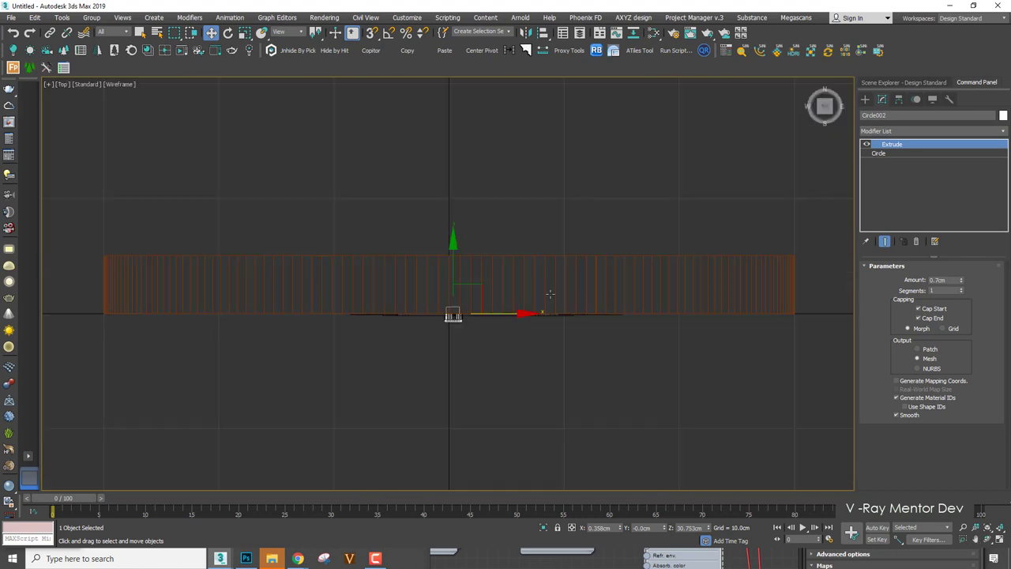
pyautogui.scroll(2, 540, 383)
pyautogui.click(544, 383)
pyautogui.moveTo(561, 385); pyautogui.dragTo(315, 272)
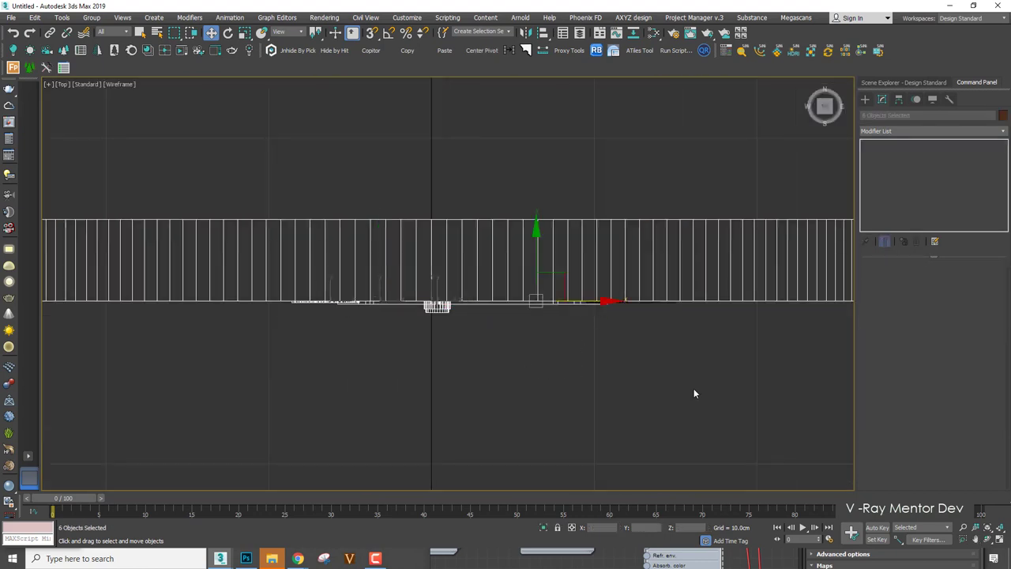
pyautogui.moveTo(693, 392); pyautogui.dragTo(308, 215)
pyautogui.keyDown('alt'); pyautogui.moveTo(386, 214); pyautogui.dragTo(382, 235); pyautogui.keyUp('alt')
pyautogui.scroll(6, 435, 314)
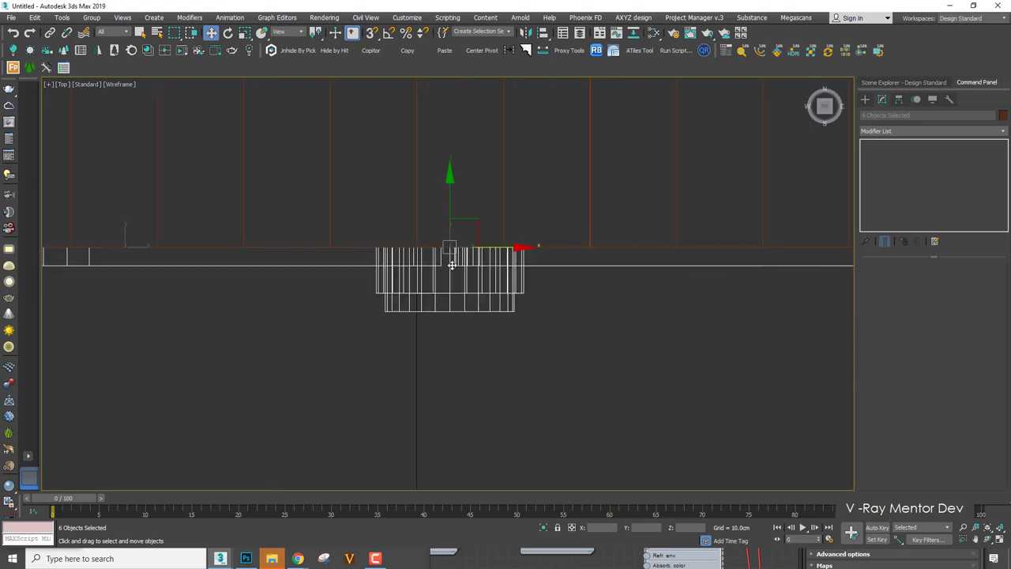
# Narrow the selection to the four hand pieces, excluding the clock body and both hub discs.
pyautogui.moveTo(556, 263); pyautogui.dragTo(546, 257)
pyautogui.scroll(-4, 526, 269)
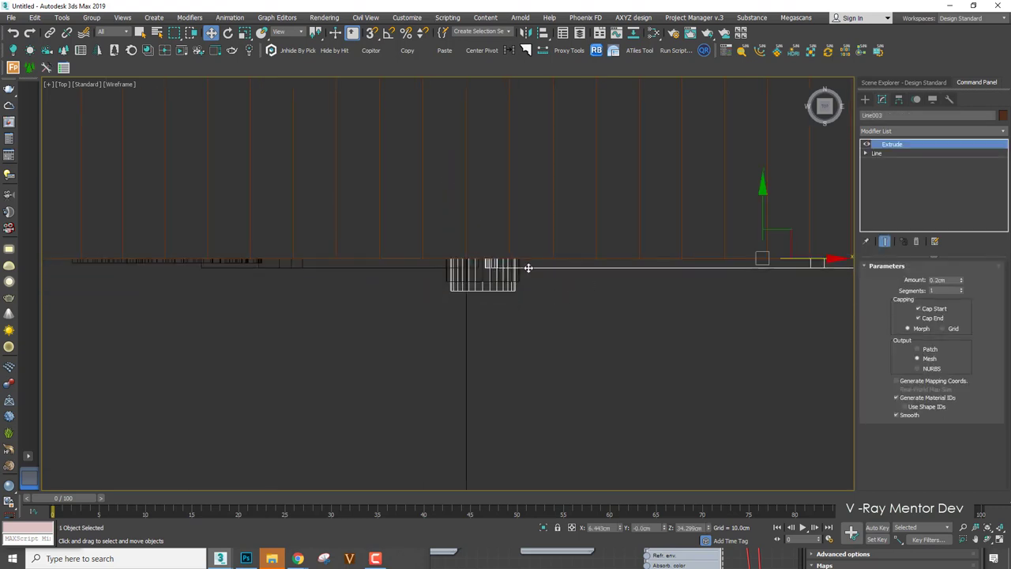
pyautogui.click(686, 334)
pyautogui.scroll(-3, 687, 334)
pyautogui.moveTo(773, 338); pyautogui.dragTo(624, 307, button='middle')
pyautogui.moveTo(781, 316); pyautogui.dragTo(676, 261)
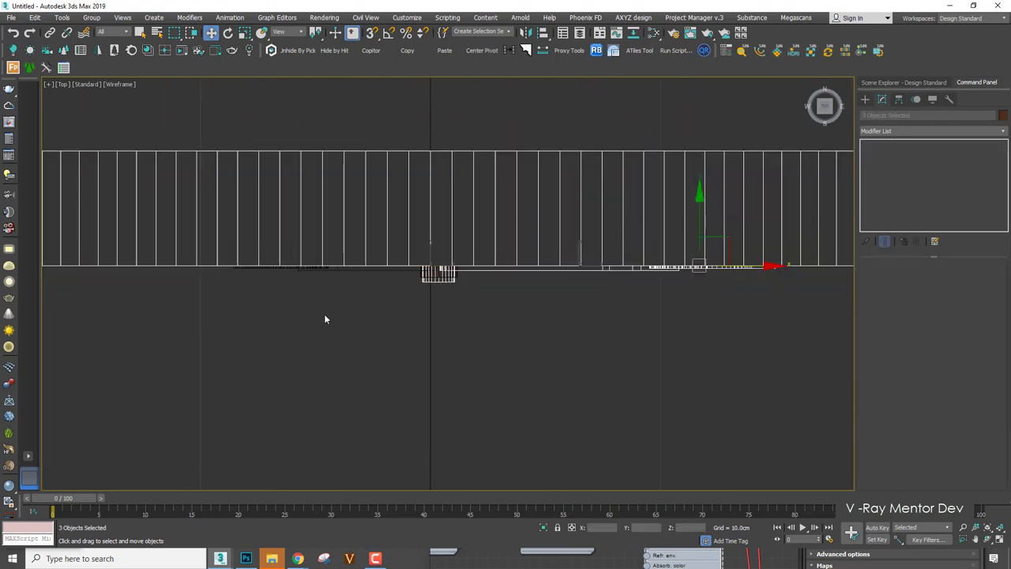
pyautogui.keyDown('alt'); pyautogui.moveTo(224, 230); pyautogui.dragTo(224, 230); pyautogui.keyUp('alt')
pyautogui.keyDown('alt'); pyautogui.moveTo(325, 312); pyautogui.dragTo(224, 224); pyautogui.keyUp('alt')
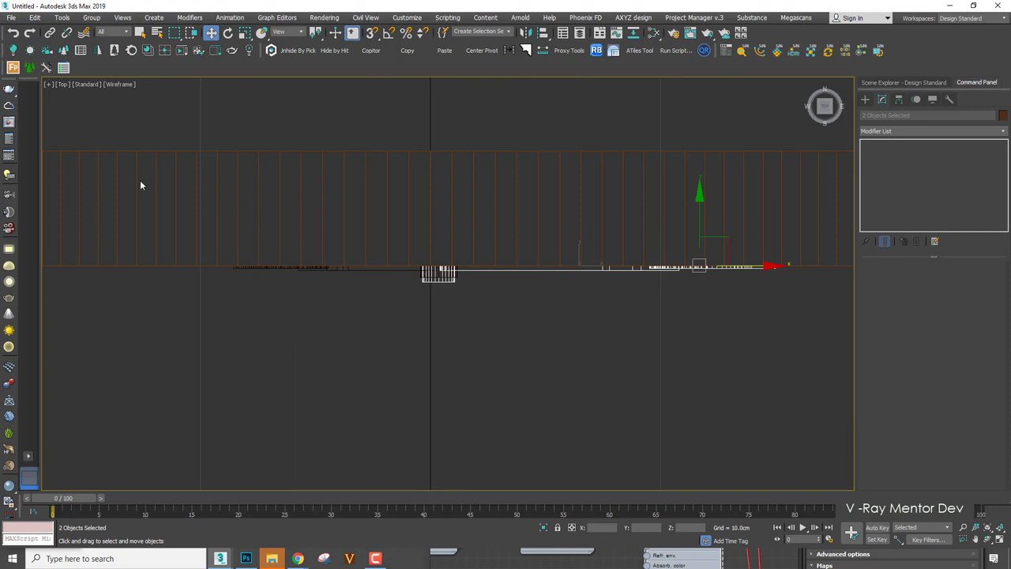
pyautogui.moveTo(784, 384); pyautogui.dragTo(782, 382)
pyautogui.keyDown('alt'); pyautogui.moveTo(424, 290); pyautogui.dragTo(423, 274); pyautogui.keyUp('alt')
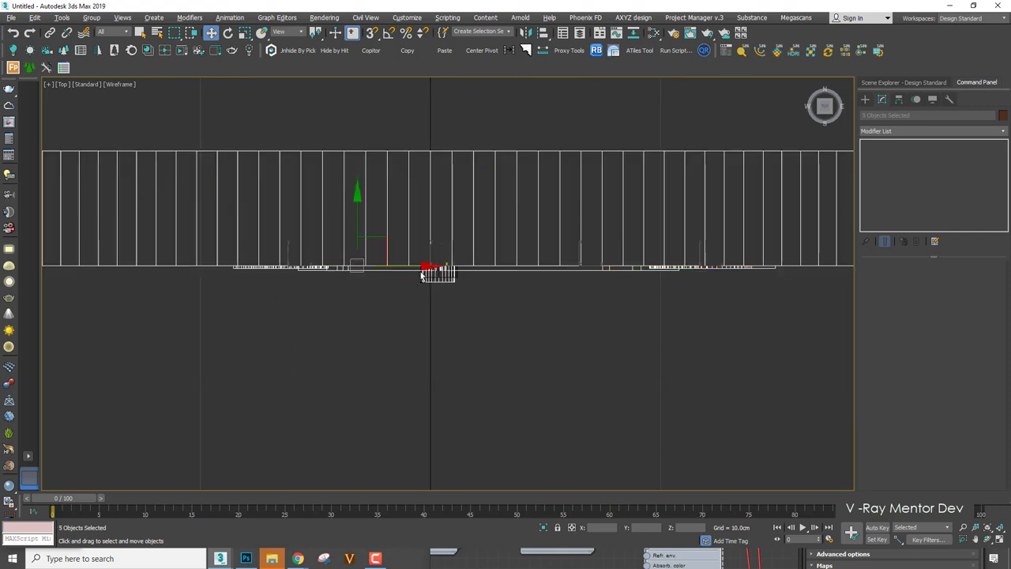
pyautogui.keyDown('alt'); pyautogui.moveTo(502, 120); pyautogui.dragTo(463, 167); pyautogui.keyUp('alt')
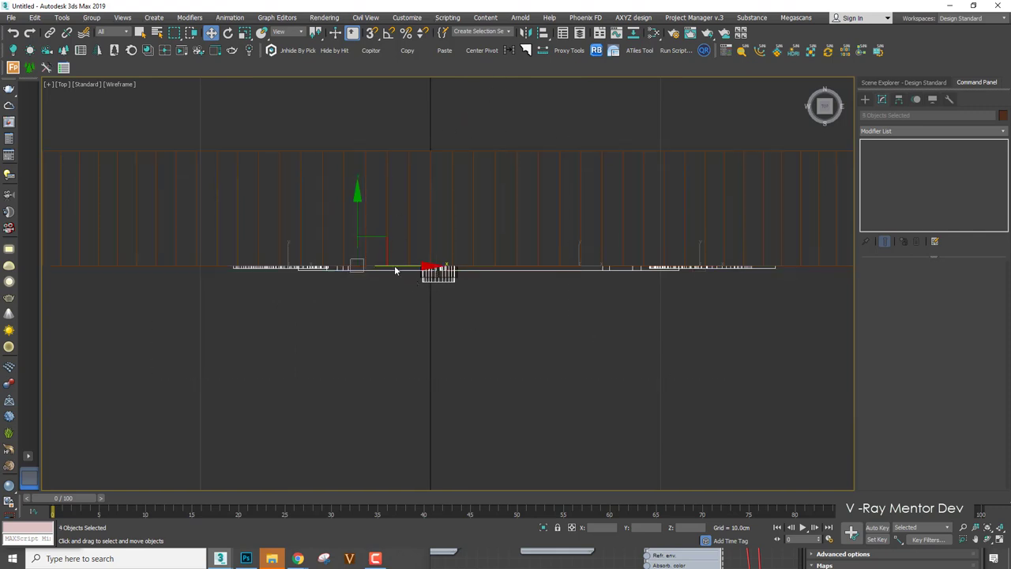
# Try moving the four hand pieces forward, away from the clock face.
pyautogui.scroll(2, 378, 281)
pyautogui.moveTo(350, 193); pyautogui.dragTo(359, 201)
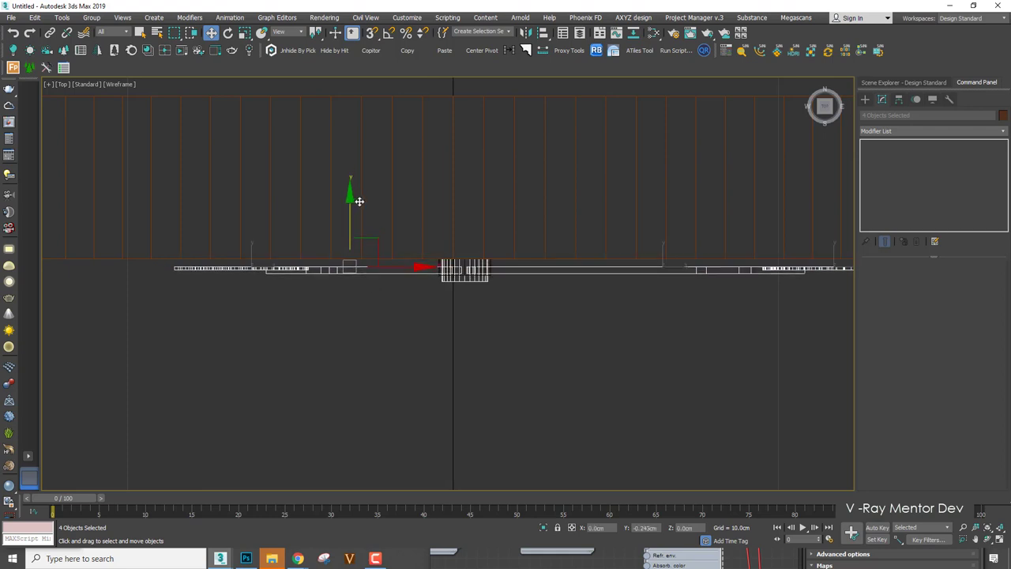
pyautogui.hotkey('ctrl', 'z')
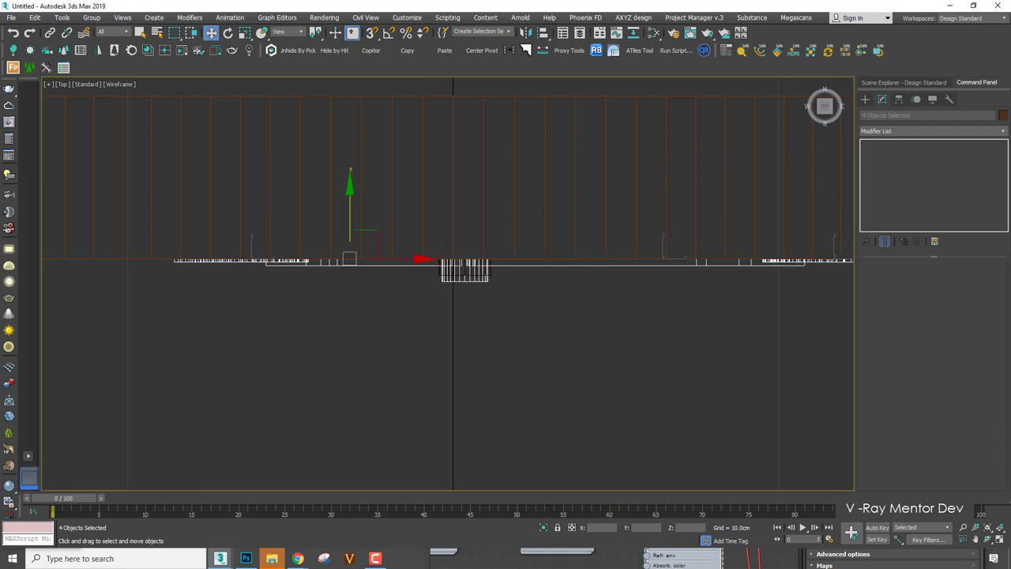
# Offset the four hand pieces by -0.2 cm along Y relative to their position, then deselect them.
pyautogui.click(573, 529)
pyautogui.write('-.2')
pyautogui.press('Return')
pyautogui.scroll(-2, 361, 301)
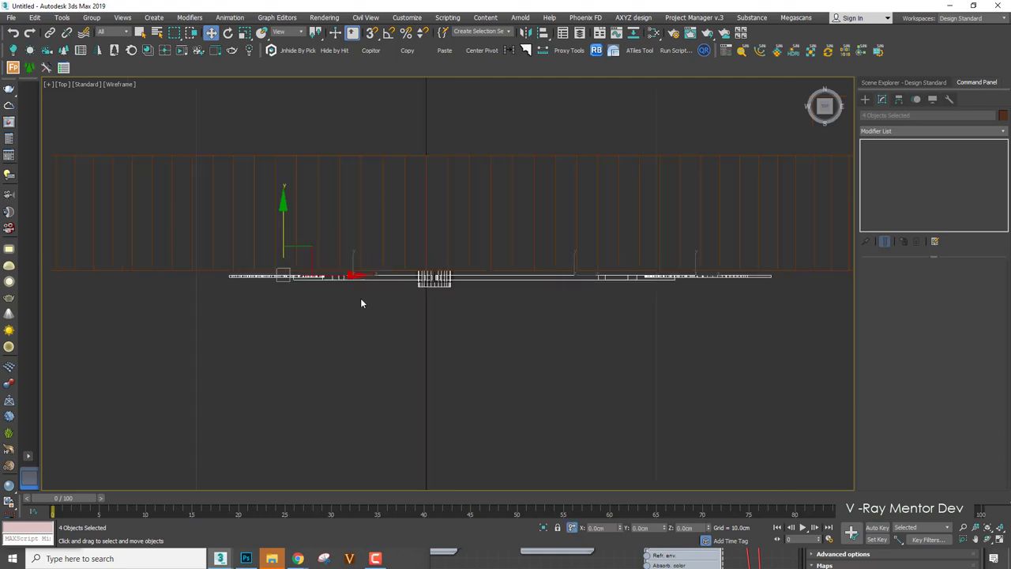
pyautogui.scroll(-2, 429, 296)
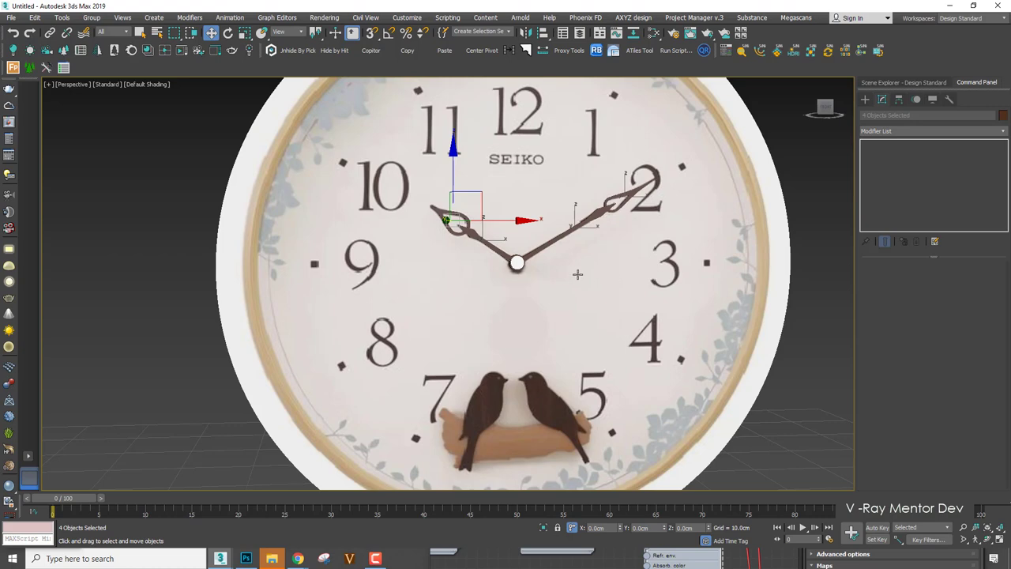
pyautogui.keyDown('alt'); pyautogui.moveTo(552, 285); pyautogui.dragTo(632, 282, button='middle'); pyautogui.keyUp('alt')
pyautogui.click(632, 282)
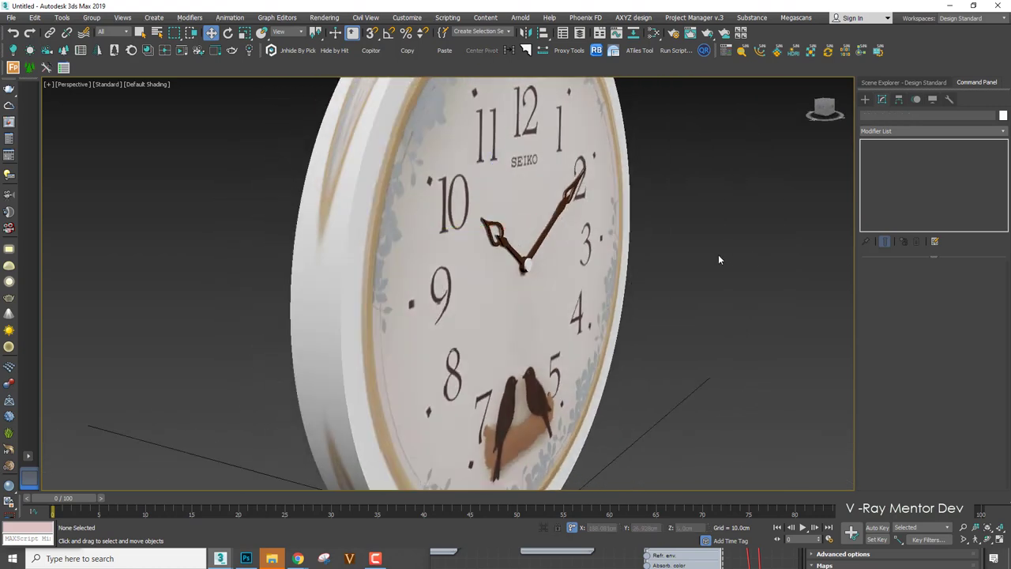
# Set the base circle radius of the white hub disc to 0.6 cm.
pyautogui.press('F4')
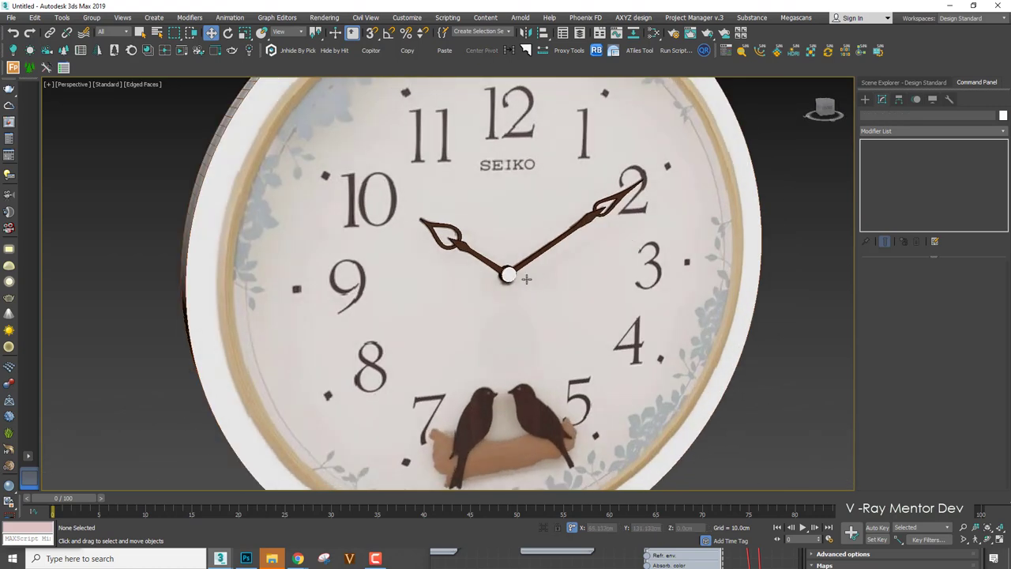
pyautogui.scroll(5, 491, 270)
pyautogui.click(491, 270)
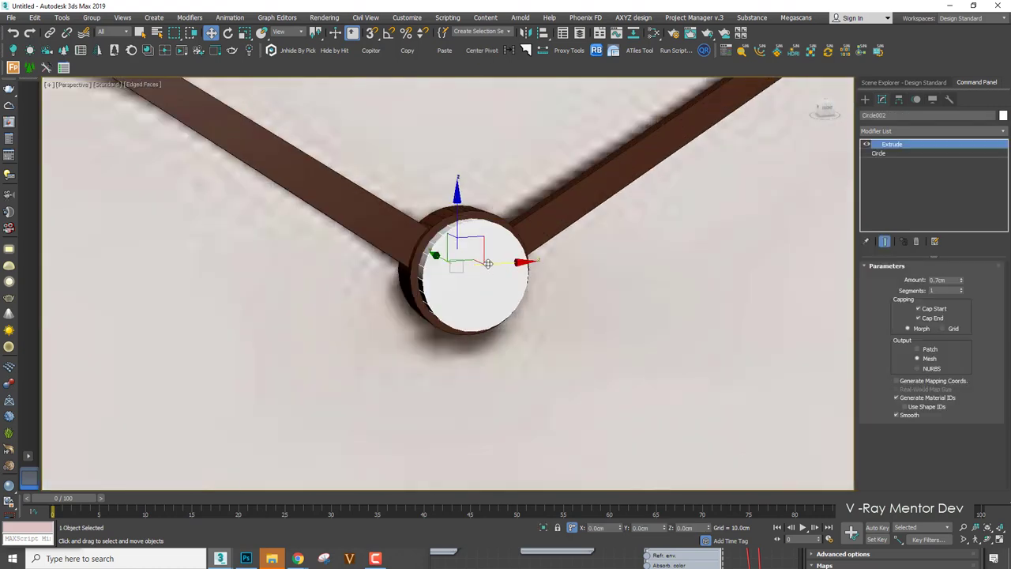
pyautogui.keyDown('alt'); pyautogui.moveTo(480, 255); pyautogui.dragTo(451, 266, button='middle'); pyautogui.keyUp('alt')
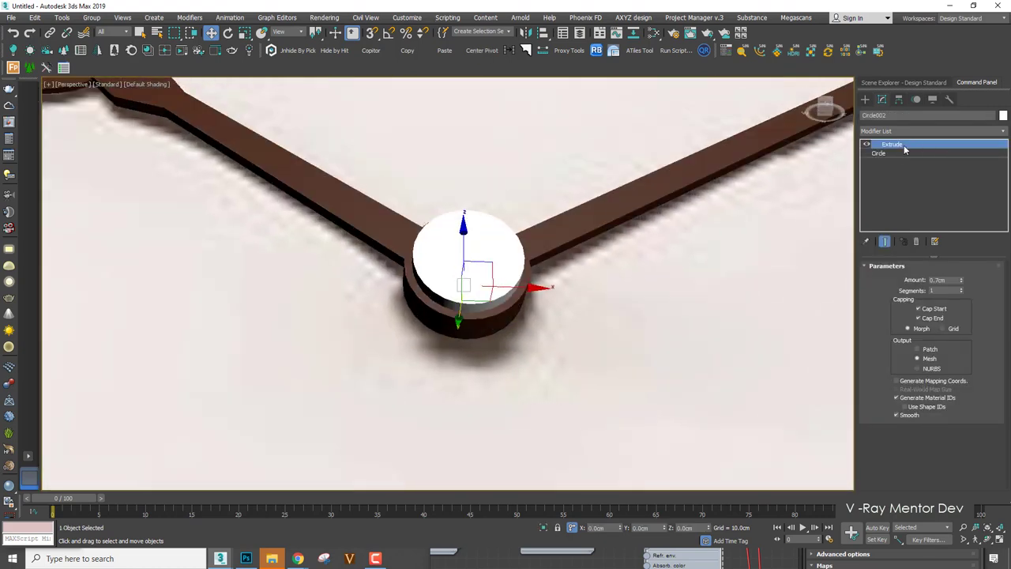
pyautogui.click(907, 153)
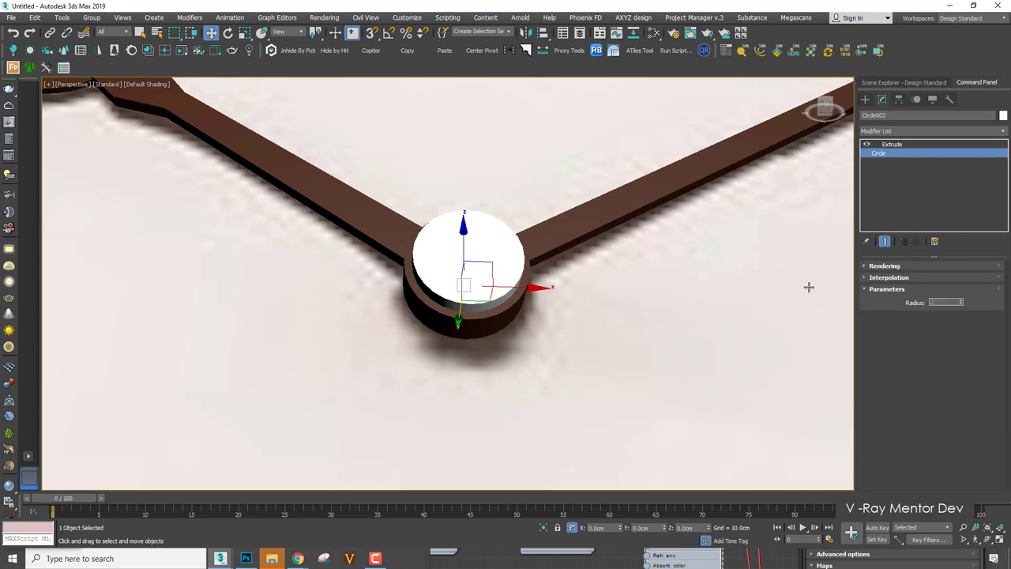
pyautogui.write('0.5')
pyautogui.press('Return')
pyautogui.write('0.6')
pyautogui.press('Return')
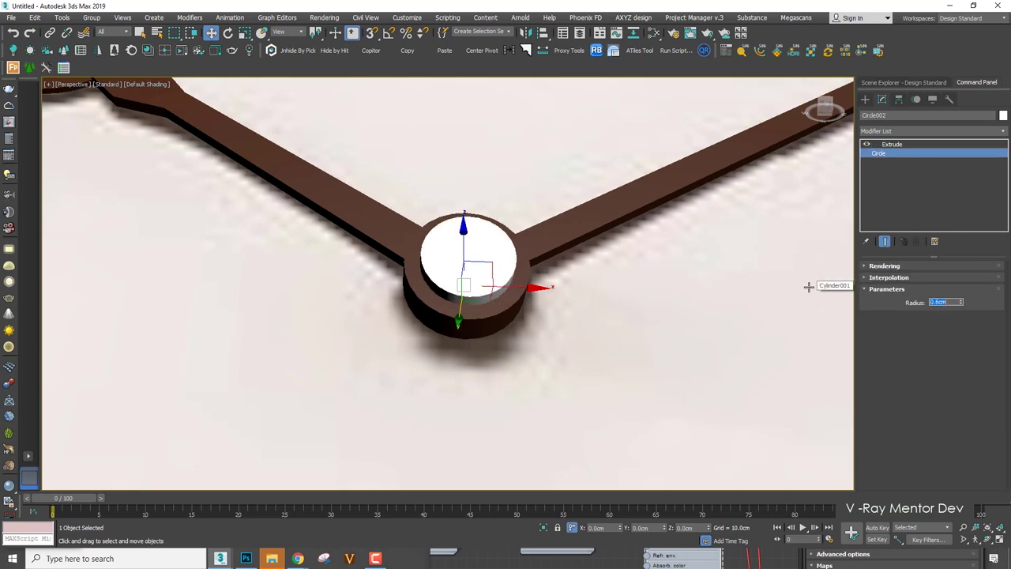
pyautogui.scroll(-8, 571, 176)
pyautogui.scroll(-3, 549, 225)
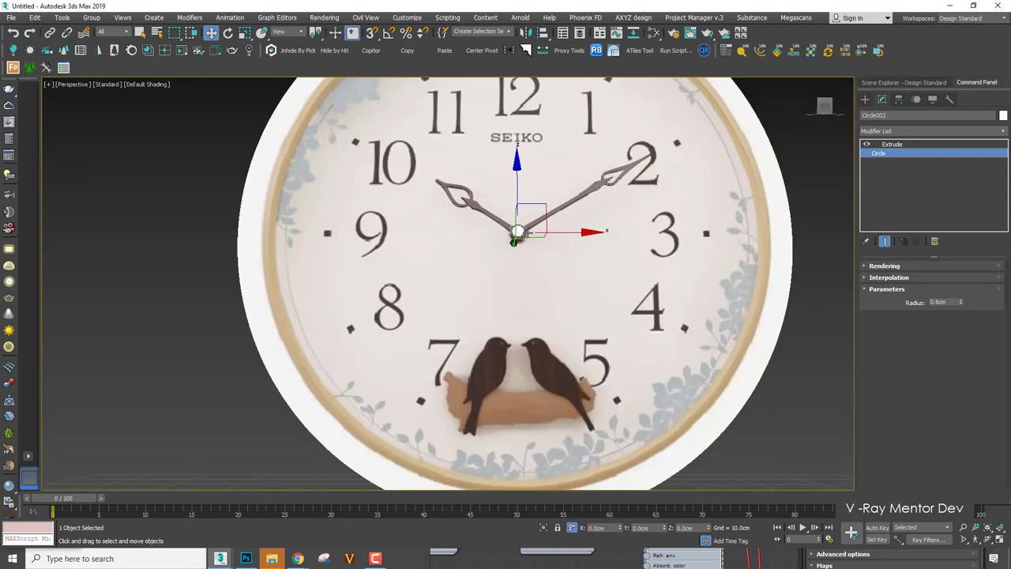
# Inspect the hands and hub from the front in edged, wireframe and shaded display.
pyautogui.press('F4')
pyautogui.press('F4')
pyautogui.scroll(-3, 549, 225)
pyautogui.press('f')
pyautogui.scroll(-5, 549, 224)
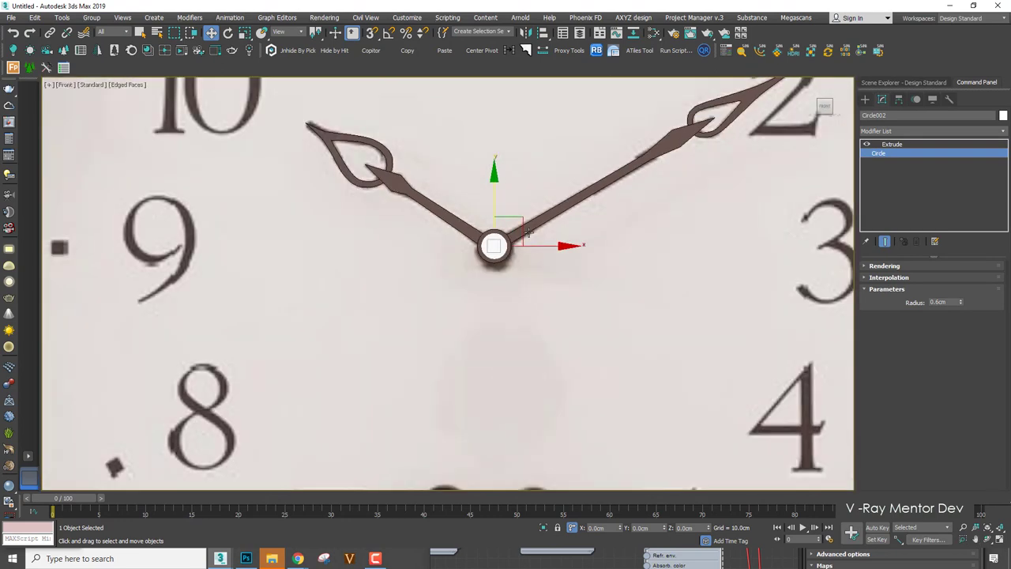
pyautogui.click(846, 358)
pyautogui.scroll(2, 576, 186)
pyautogui.press('F3')
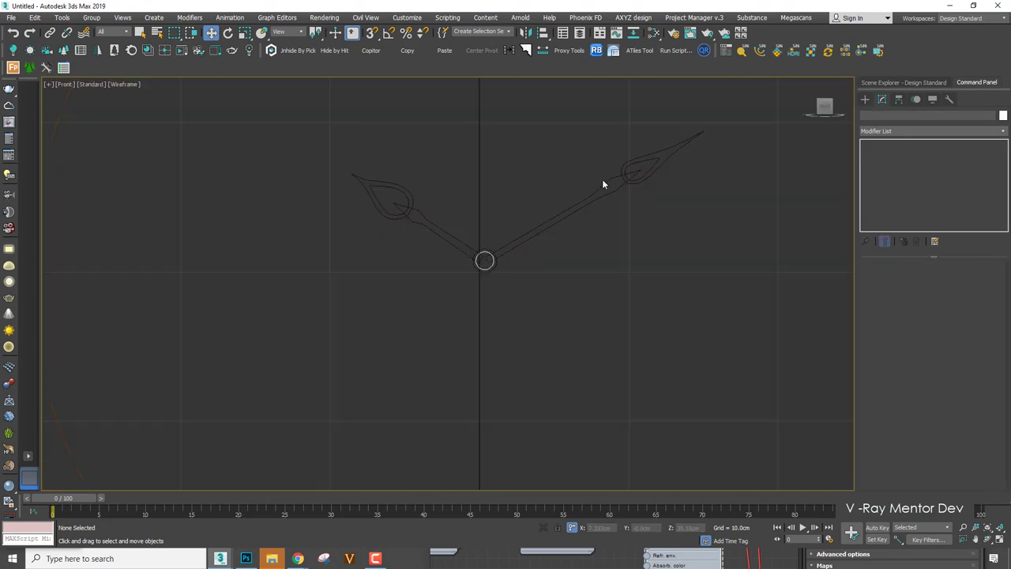
pyautogui.press('F3')
pyautogui.press('F4')
# Start a Line spline at the branch's upper-left tip and trace its curved upper edge behind the two birds.
pyautogui.scroll(-4, 523, 225)
pyautogui.scroll(3, 547, 286)
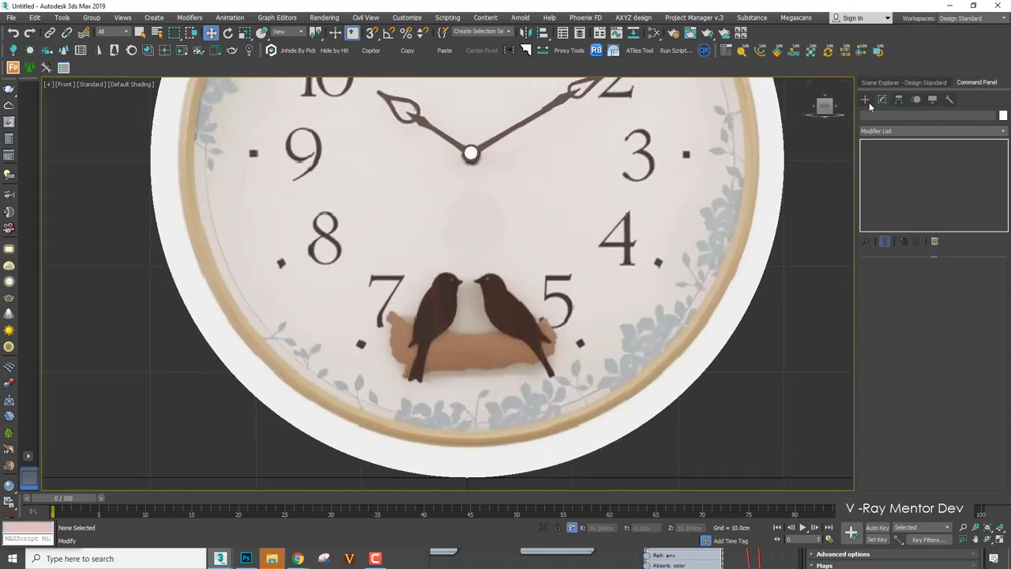
pyautogui.click(864, 99)
pyautogui.click(876, 114)
pyautogui.click(912, 172)
pyautogui.scroll(5, 393, 327)
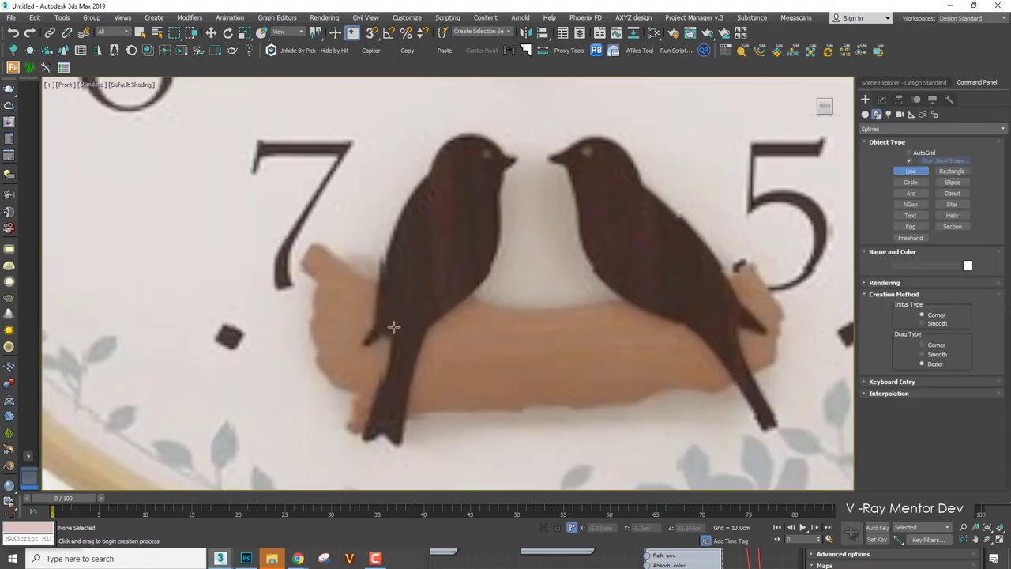
pyautogui.click(304, 228)
pyautogui.scroll(-2, 306, 228)
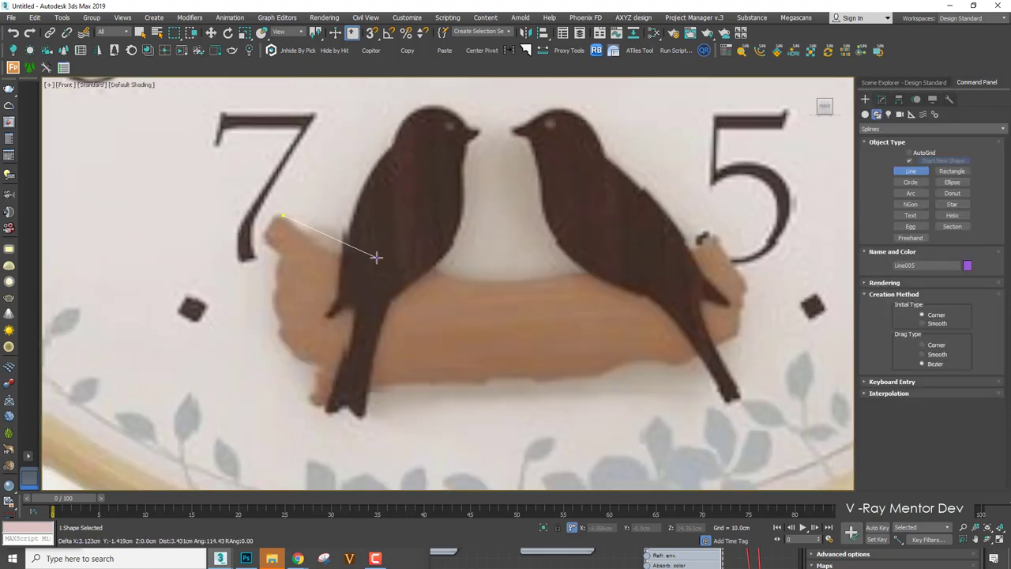
pyautogui.moveTo(377, 258); pyautogui.dragTo(404, 267)
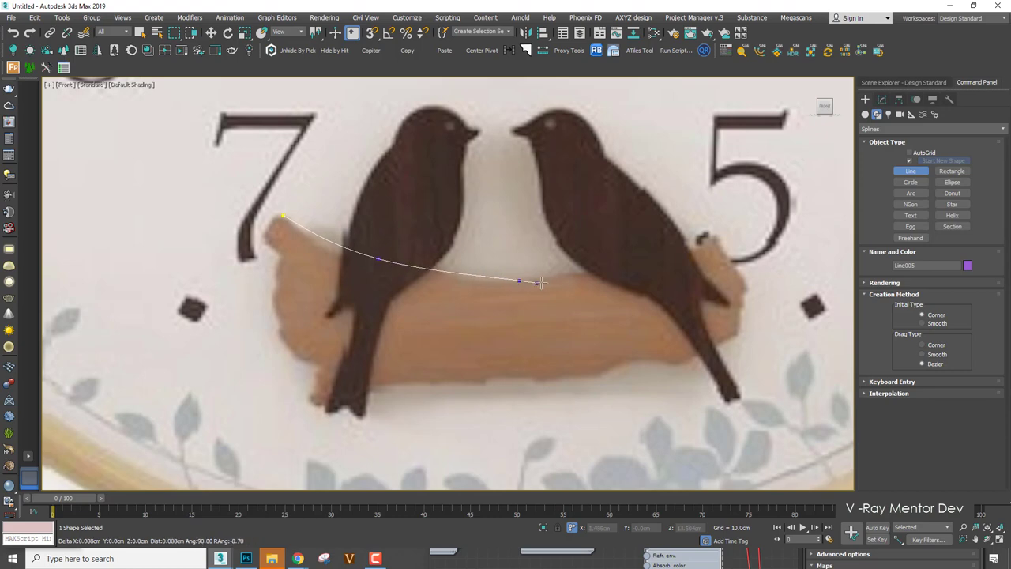
pyautogui.moveTo(518, 280); pyautogui.dragTo(568, 283)
pyautogui.click(667, 253)
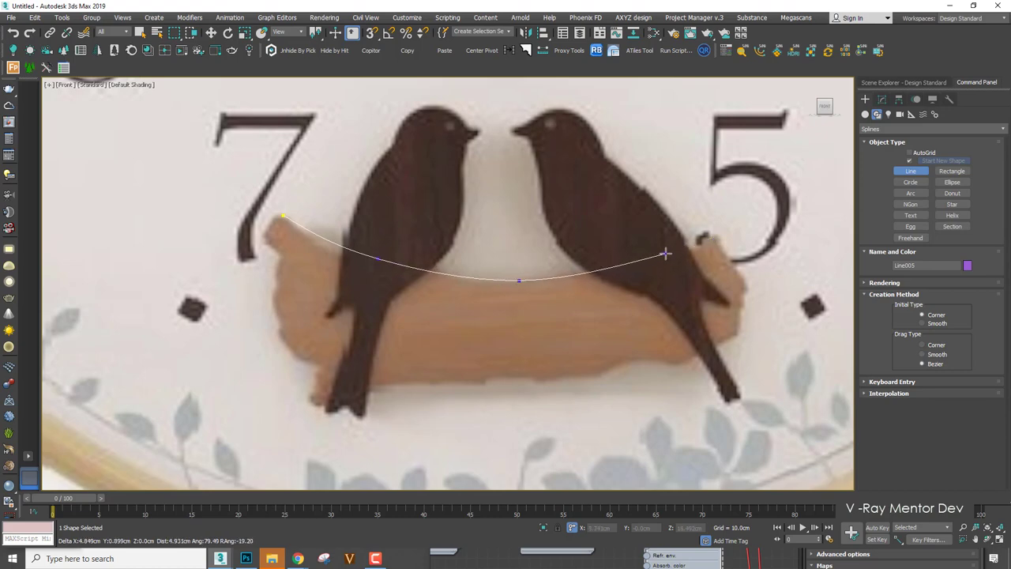
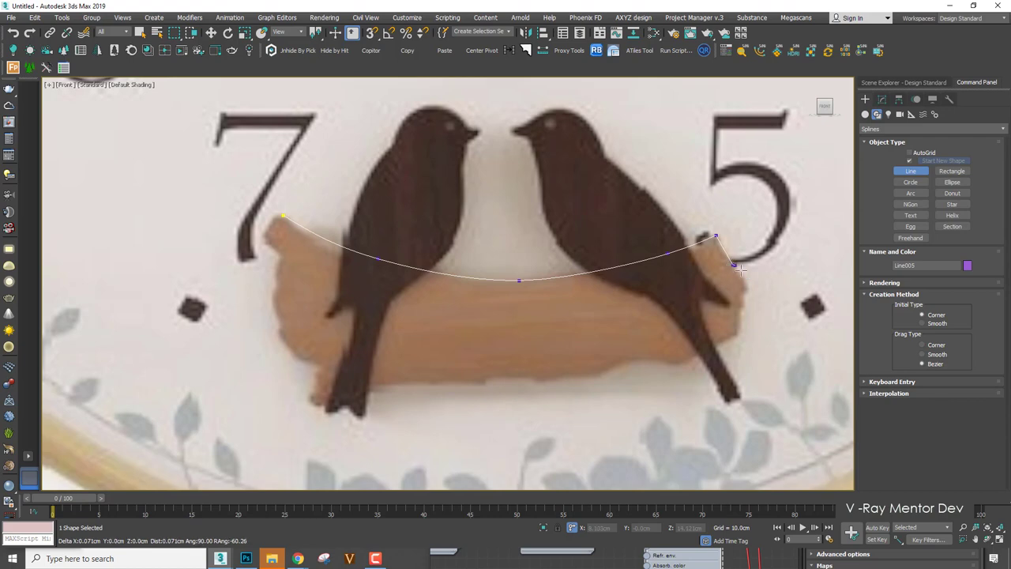
# Continue the spline down the branch's right end and along its wavy lower edge to the left bird's tail.
pyautogui.click(737, 334)
pyautogui.moveTo(636, 362); pyautogui.dragTo(641, 282, button='middle')
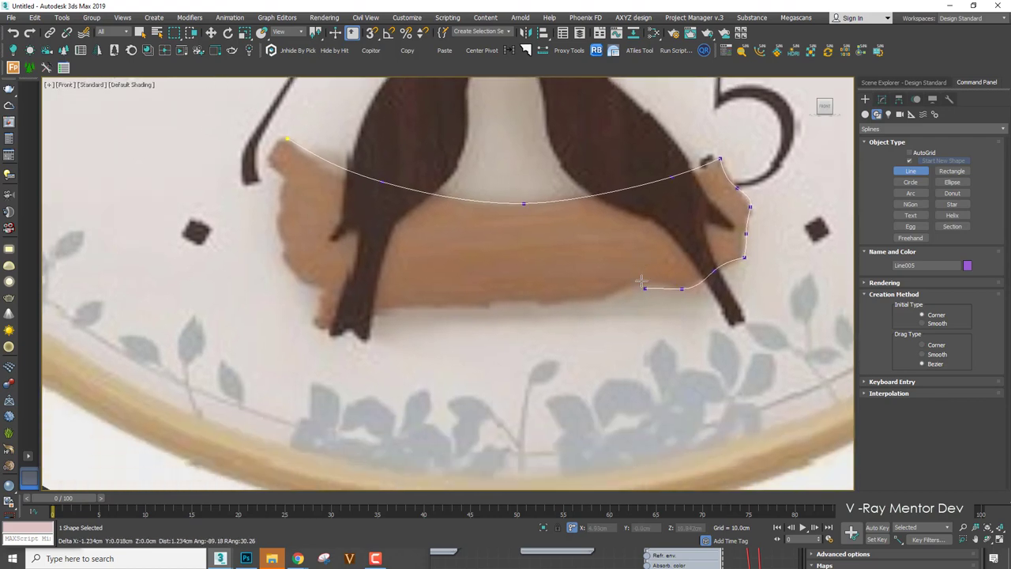
pyautogui.scroll(3, 638, 284)
pyautogui.moveTo(627, 279); pyautogui.dragTo(598, 292)
pyautogui.moveTo(558, 318); pyautogui.dragTo(541, 322)
pyautogui.scroll(-5, 547, 316)
pyautogui.scroll(5, 513, 318)
pyautogui.moveTo(473, 312); pyautogui.dragTo(440, 327)
pyautogui.scroll(-5, 407, 323)
pyautogui.scroll(5, 316, 325)
pyautogui.moveTo(346, 334); pyautogui.dragTo(340, 337)
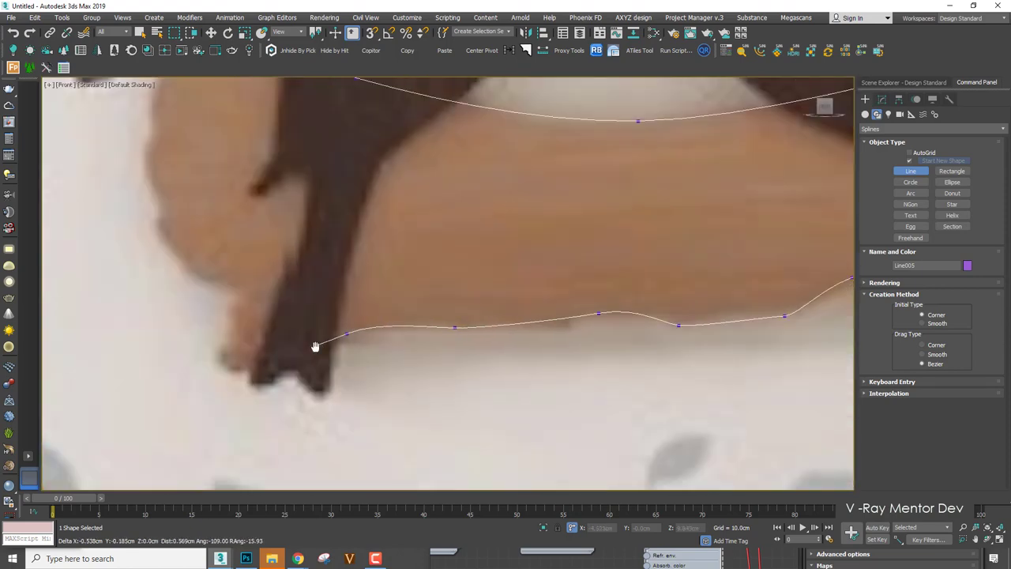
# Trace the branch's lower-left tip and continue the spline up the uneven left end.
pyautogui.moveTo(313, 347); pyautogui.dragTo(444, 374, button='middle')
pyautogui.moveTo(396, 394); pyautogui.dragTo(383, 397)
pyautogui.moveTo(364, 332); pyautogui.dragTo(371, 326)
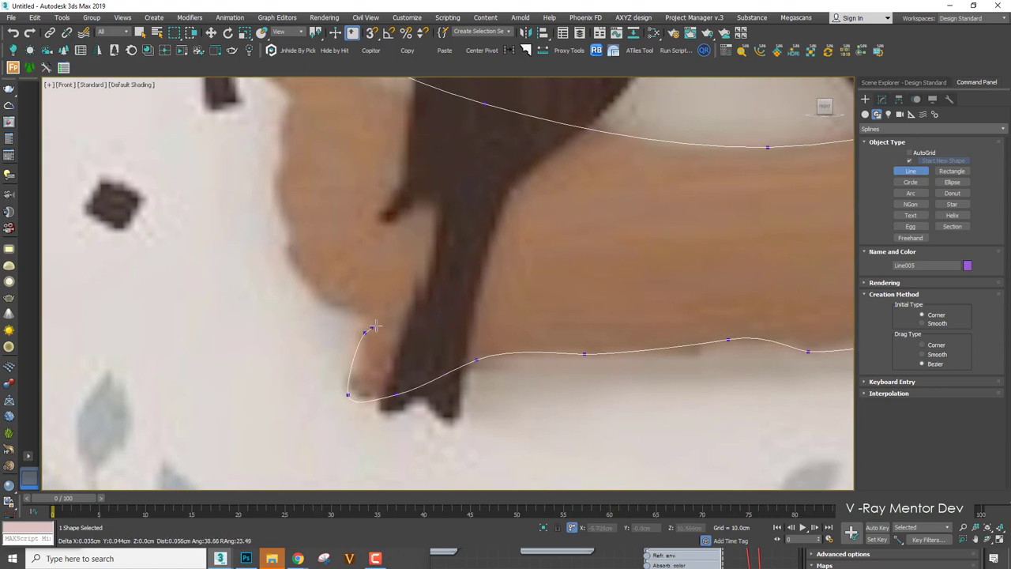
pyautogui.click(373, 319)
pyautogui.scroll(-4, 307, 274)
pyautogui.moveTo(301, 271); pyautogui.dragTo(325, 350, button='middle')
pyautogui.click(322, 333)
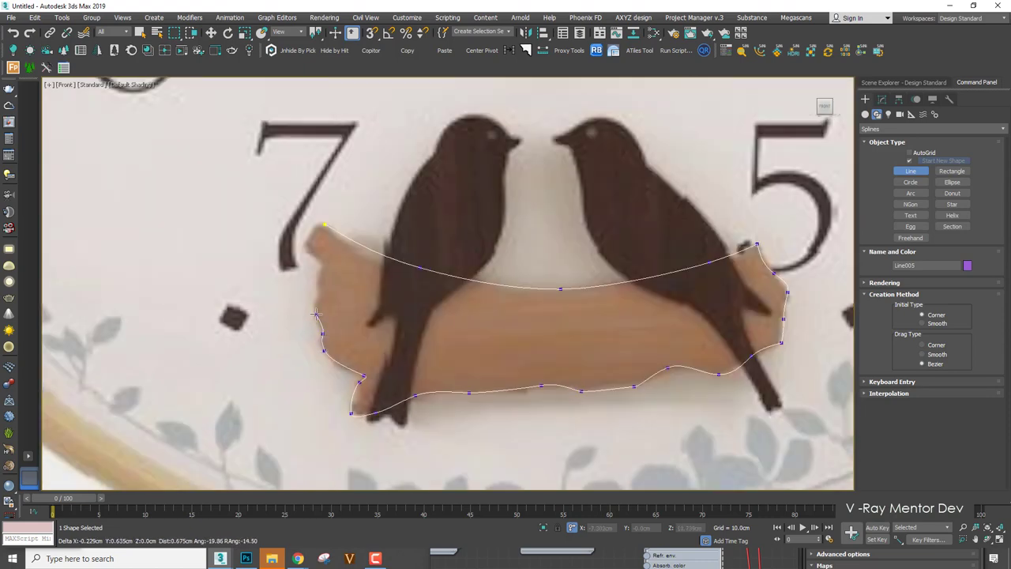
pyautogui.click(316, 312)
pyautogui.click(317, 298)
# Round the branch's upper-left tip, close the spline at its starting point and end the Line command.
pyautogui.moveTo(314, 256); pyautogui.dragTo(316, 228)
pyautogui.scroll(3, 305, 237)
pyautogui.click(345, 212)
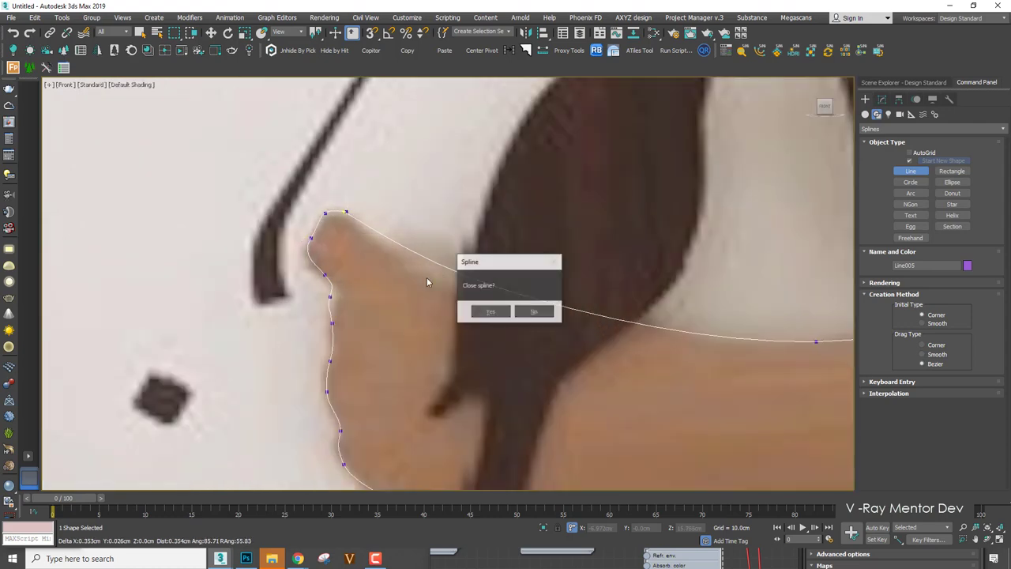
pyautogui.click(482, 309)
pyautogui.scroll(-5, 534, 241)
pyautogui.rightClick(534, 241)
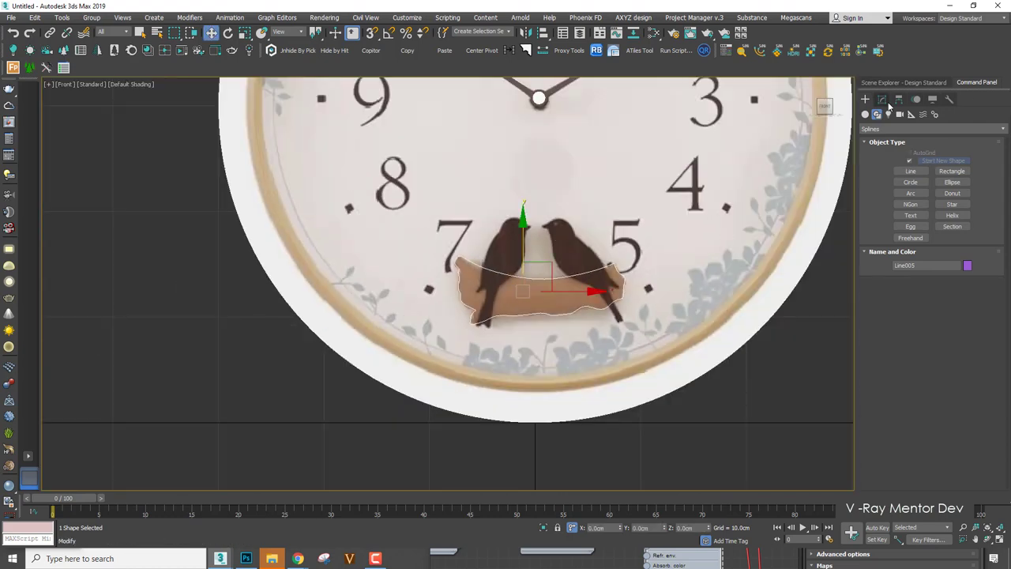
# Extrude the closed branch outline by 0.5 cm and hide the extruded branch.
pyautogui.click(884, 101)
pyautogui.click(902, 132)
pyautogui.write('ex')
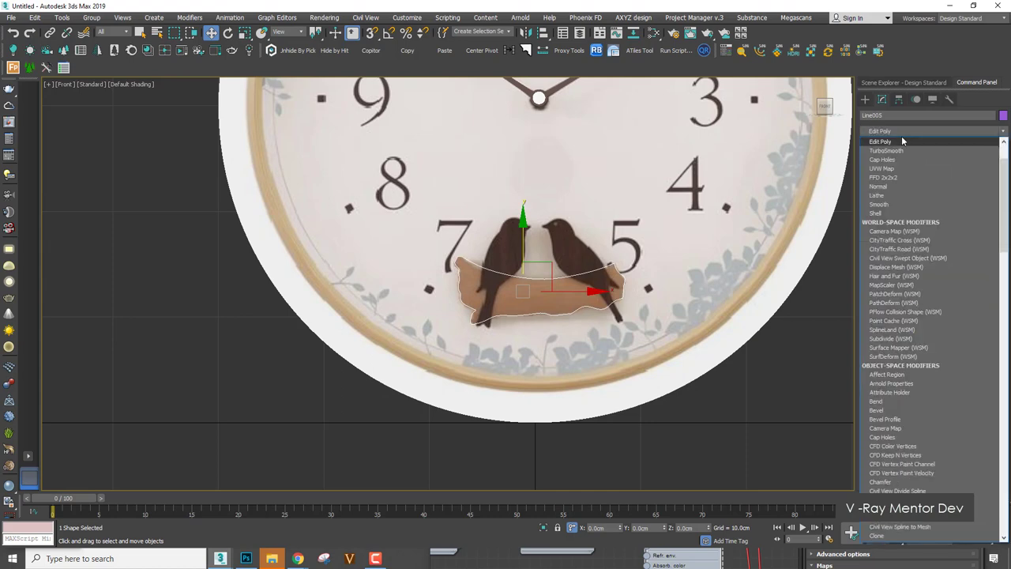
pyautogui.click(897, 144)
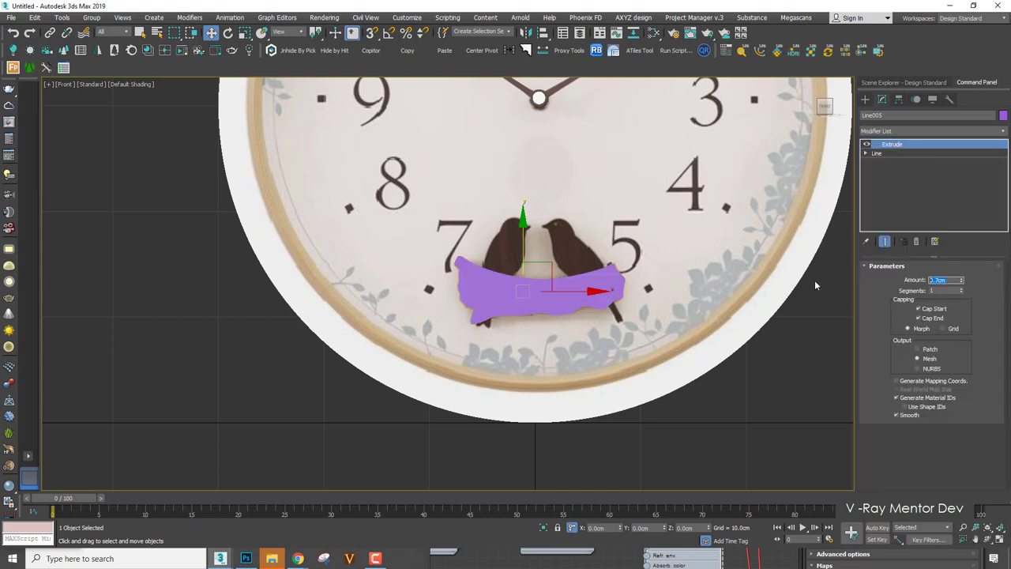
pyautogui.write('0.2')
pyautogui.press('Return')
pyautogui.rightClick(594, 284)
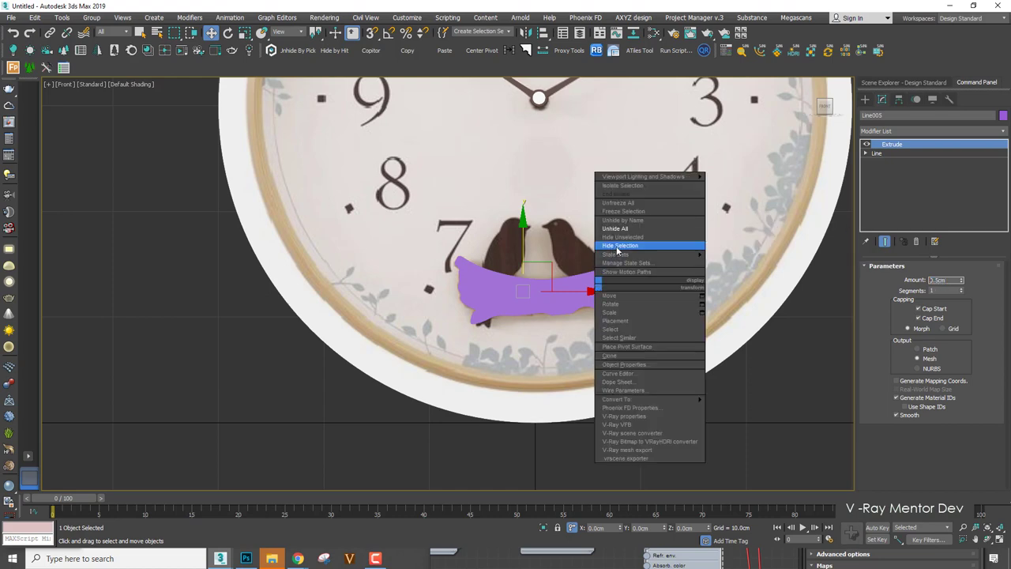
pyautogui.click(616, 247)
# Start a Line spline at the left bird's tail notch and trace around its wing tip and up its back to the neck.
pyautogui.click(864, 99)
pyautogui.click(911, 171)
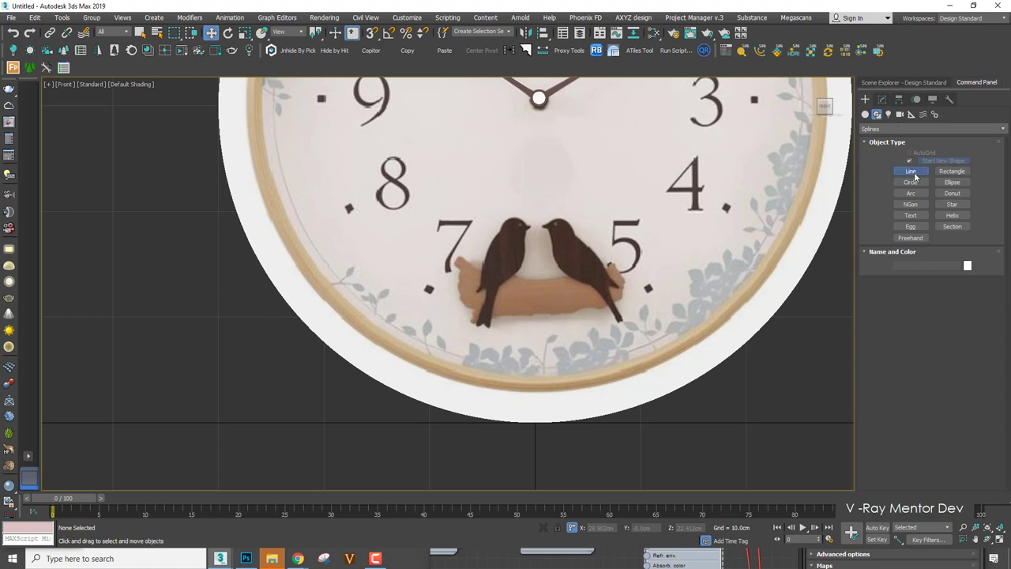
pyautogui.scroll(6, 517, 186)
pyautogui.click(553, 171)
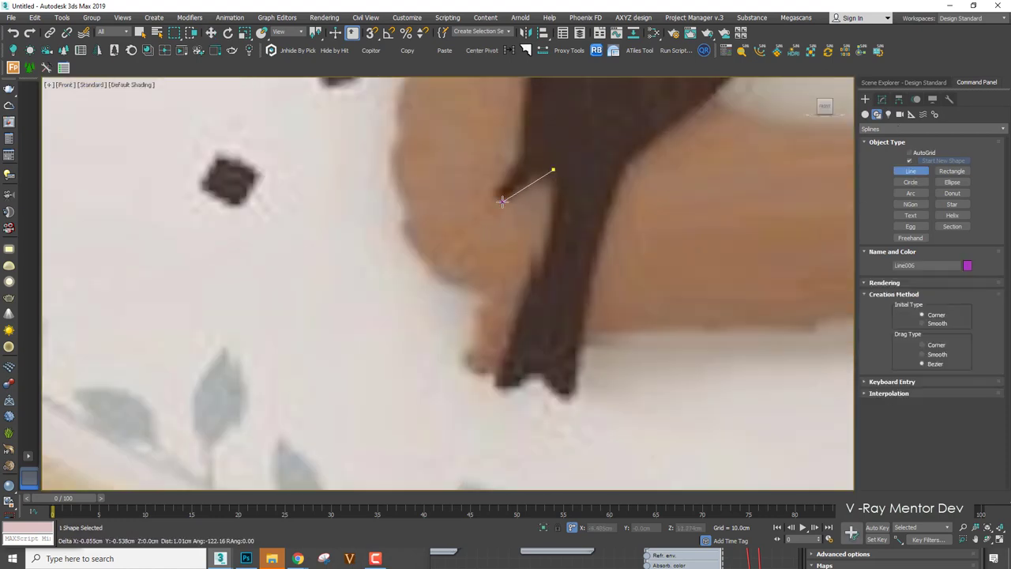
pyautogui.click(500, 197)
pyautogui.moveTo(526, 151); pyautogui.dragTo(489, 222, button='middle')
pyautogui.moveTo(488, 195); pyautogui.dragTo(492, 180)
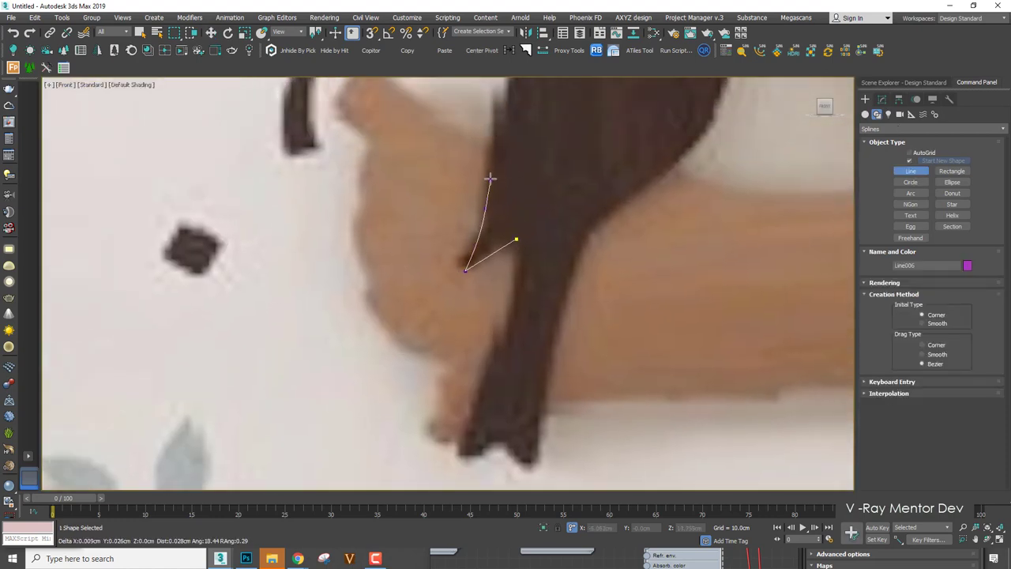
pyautogui.moveTo(512, 99); pyautogui.dragTo(467, 308, button='middle')
pyautogui.moveTo(469, 260); pyautogui.dragTo(486, 220)
pyautogui.moveTo(484, 221); pyautogui.dragTo(405, 369, button='middle')
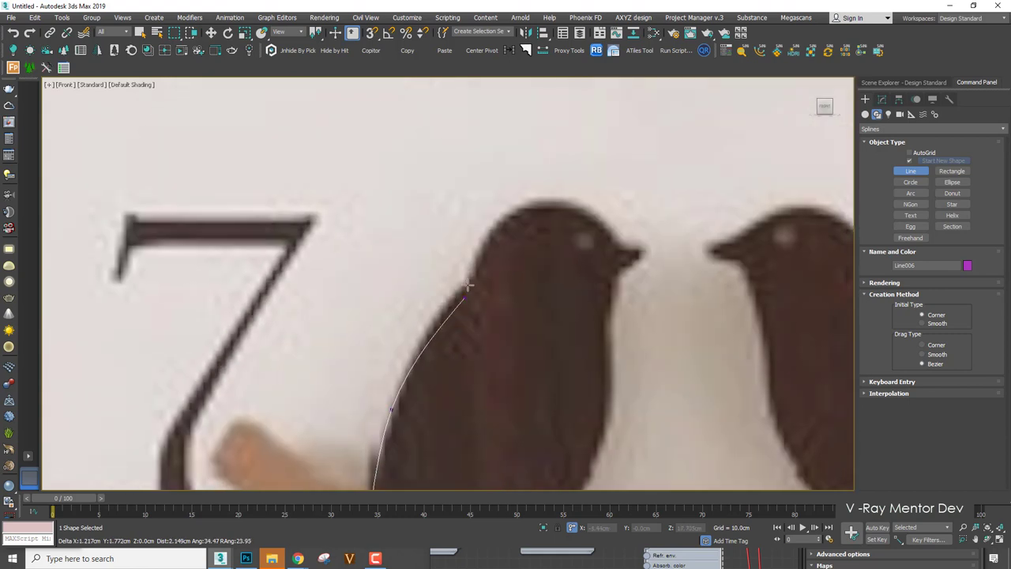
# Continue the spline around the left bird's rounded head and pointed beak to the throat.
pyautogui.scroll(2, 477, 267)
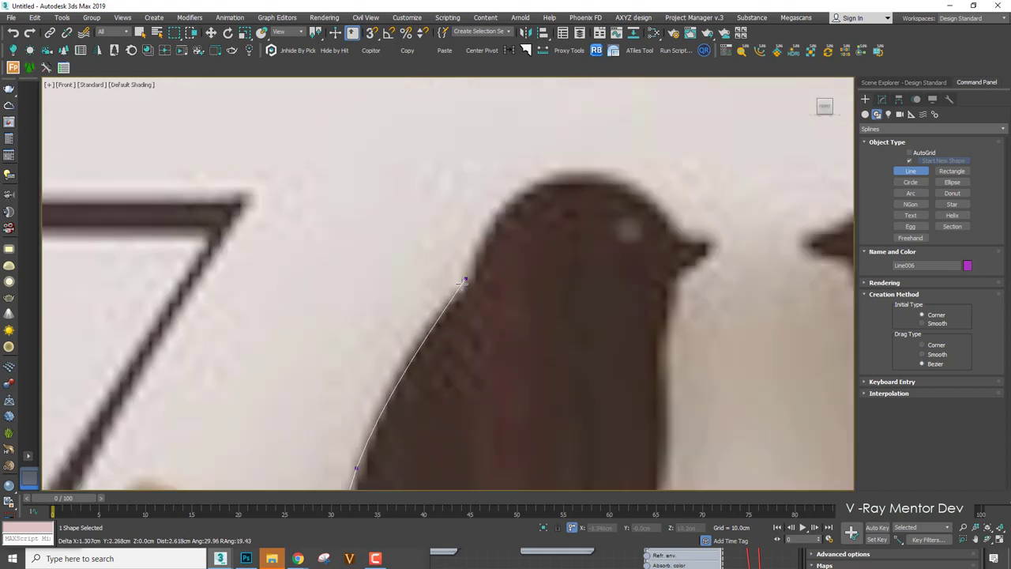
pyautogui.moveTo(553, 181); pyautogui.dragTo(601, 171)
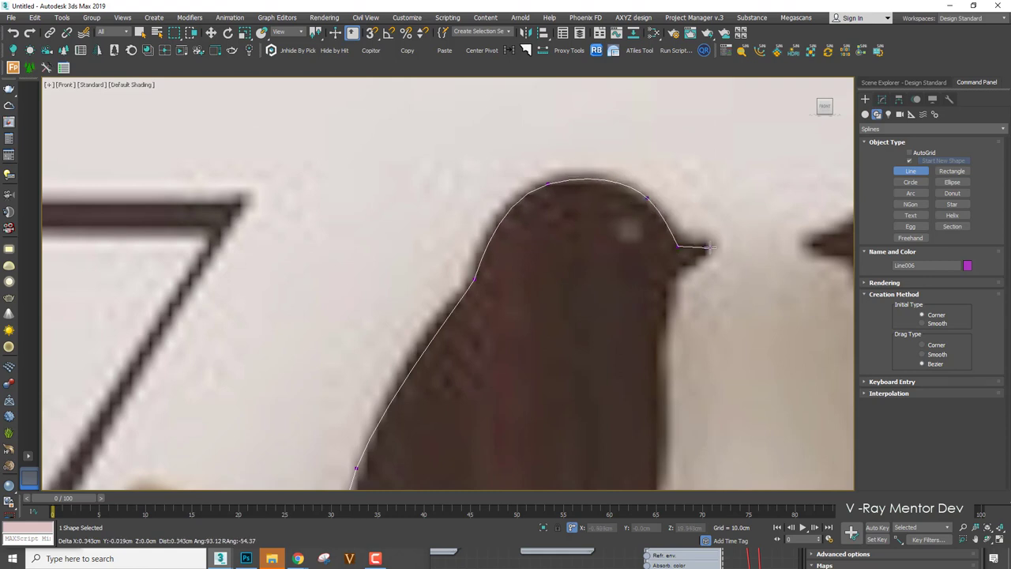
pyautogui.scroll(-2, 644, 212)
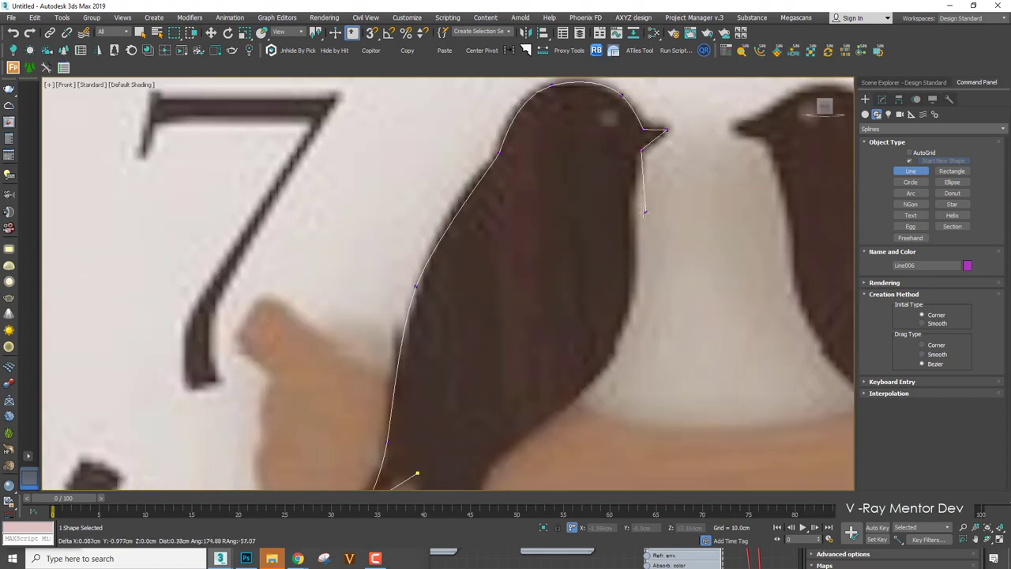
# Continue the spline down the left bird's breast and belly and along the tail's inner edge to its lower end.
pyautogui.moveTo(628, 280); pyautogui.dragTo(638, 222, button='middle')
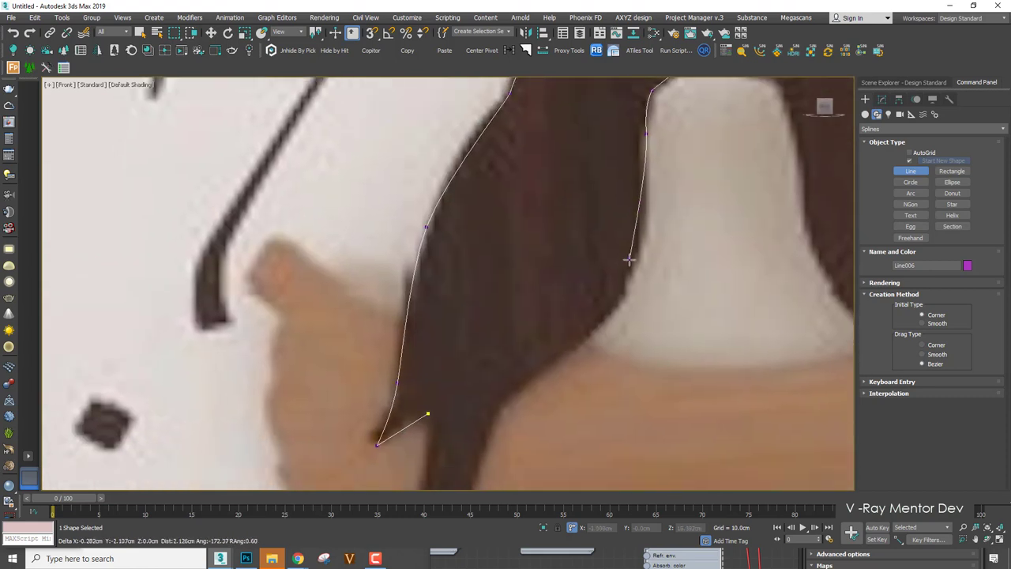
pyautogui.click(633, 279)
pyautogui.moveTo(590, 314); pyautogui.dragTo(657, 120, button='middle')
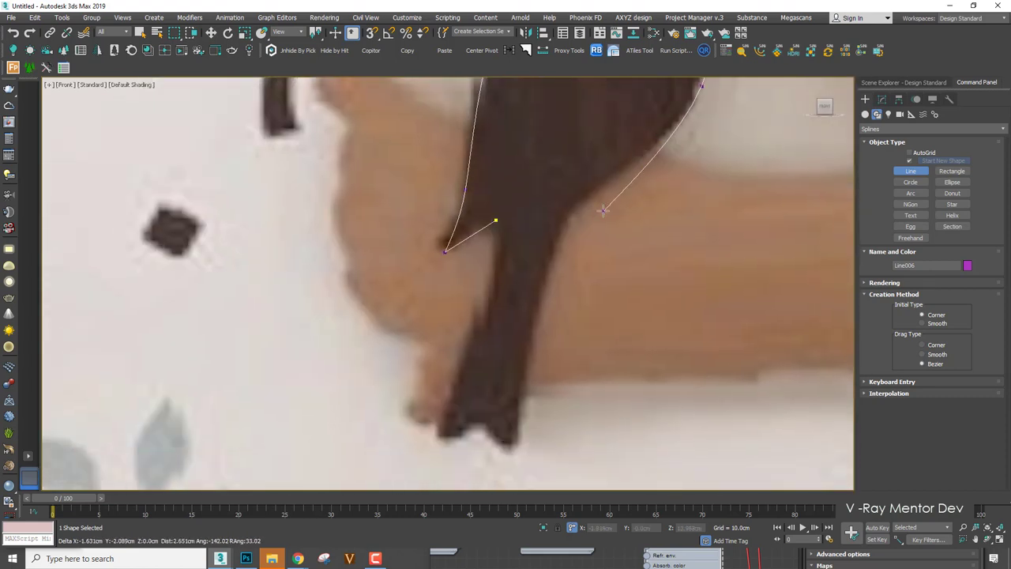
pyautogui.click(570, 204)
pyautogui.moveTo(526, 328); pyautogui.dragTo(546, 215, button='middle')
pyautogui.moveTo(546, 235); pyautogui.dragTo(545, 338)
pyautogui.click(535, 334)
# Trace the left bird's notched tail end and its outer tail edge, then close the spline at its starting point.
pyautogui.scroll(2, 527, 352)
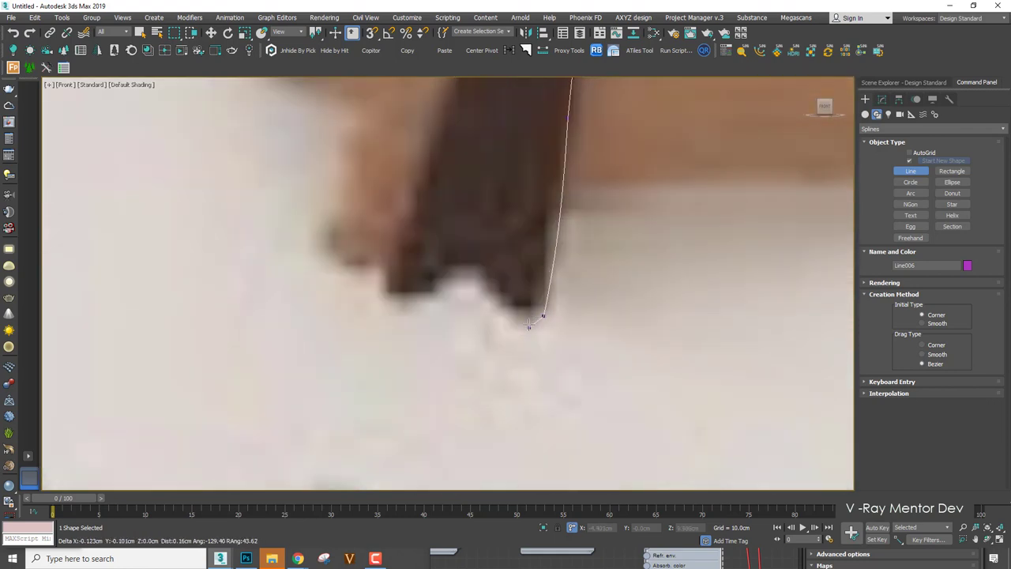
pyautogui.moveTo(467, 258); pyautogui.dragTo(453, 264)
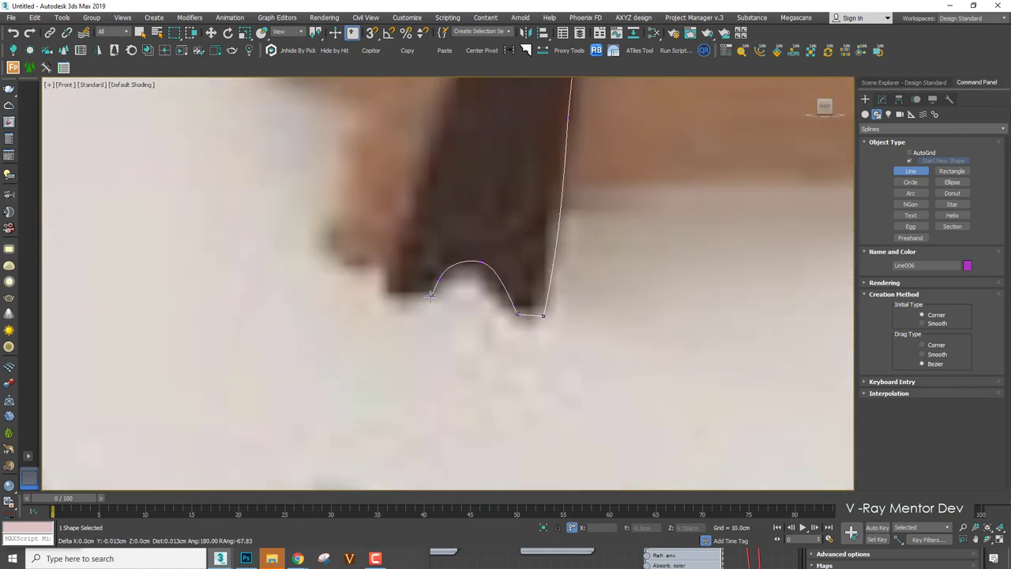
pyautogui.scroll(-4, 392, 270)
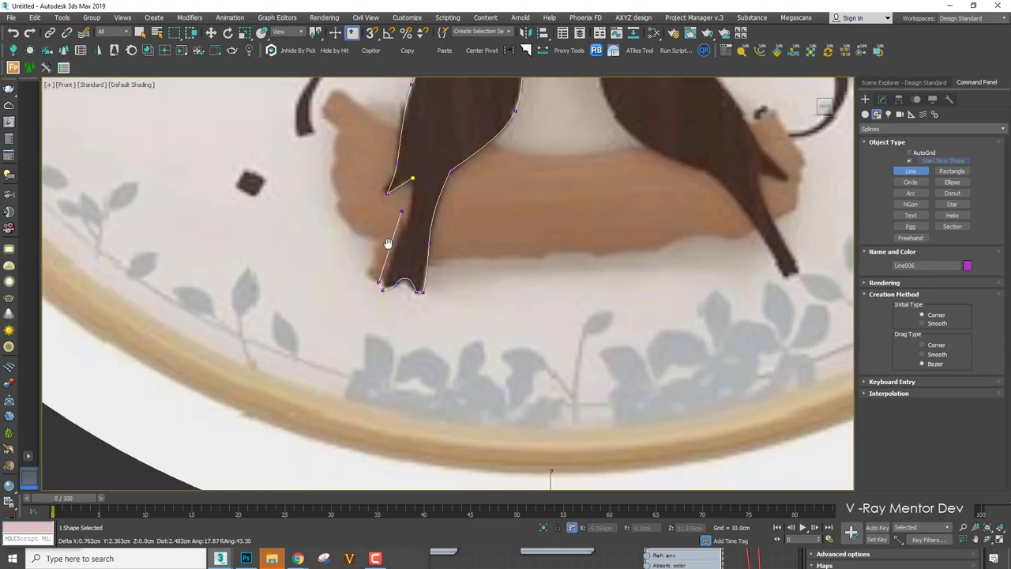
pyautogui.scroll(2, 391, 270)
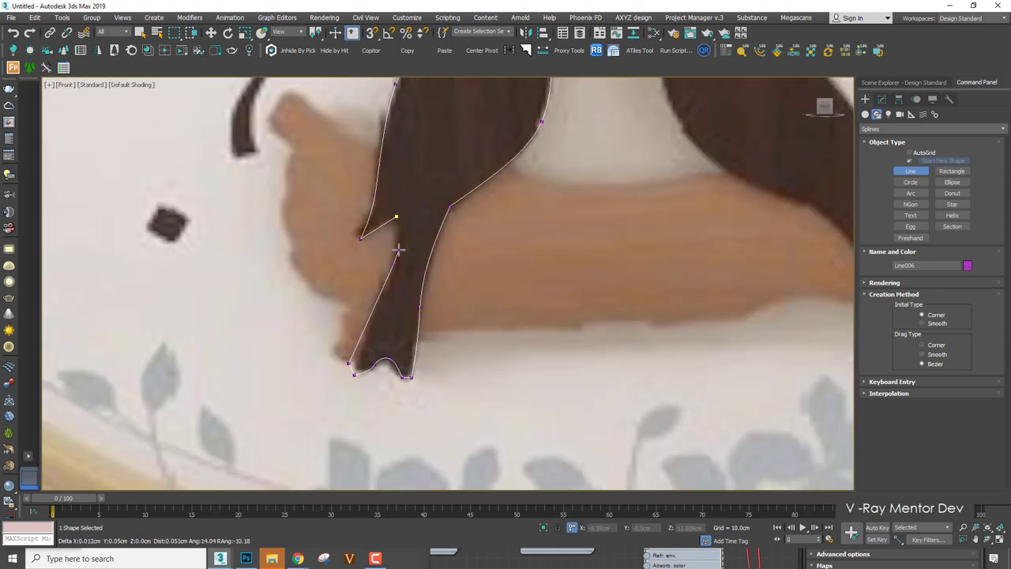
pyautogui.click(396, 215)
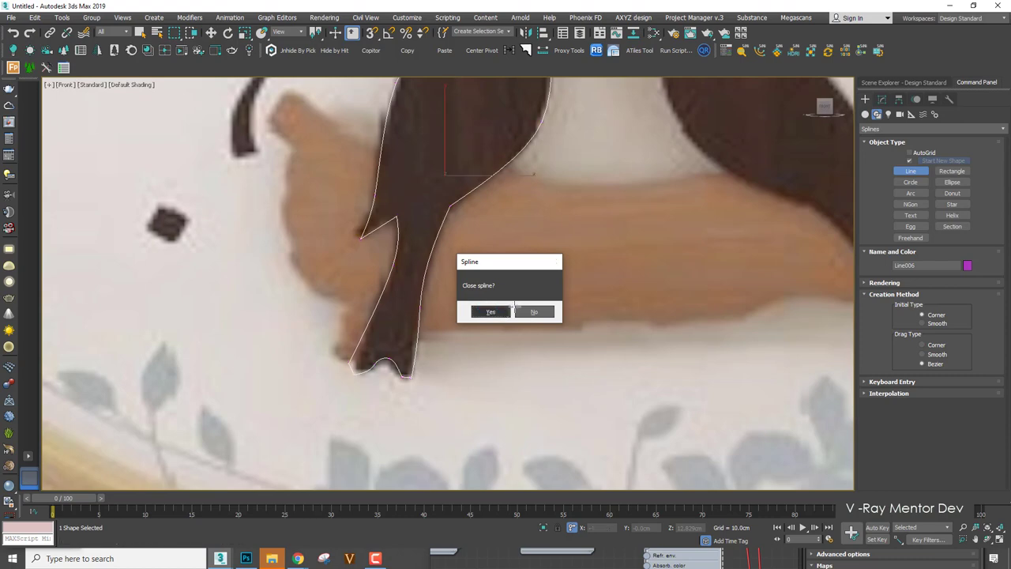
pyautogui.click(485, 308)
# Turn off Start New Shape and trace the right bird from its beak tip down the breast and belly within the same shape.
pyautogui.scroll(-4, 508, 279)
pyautogui.scroll(3, 526, 265)
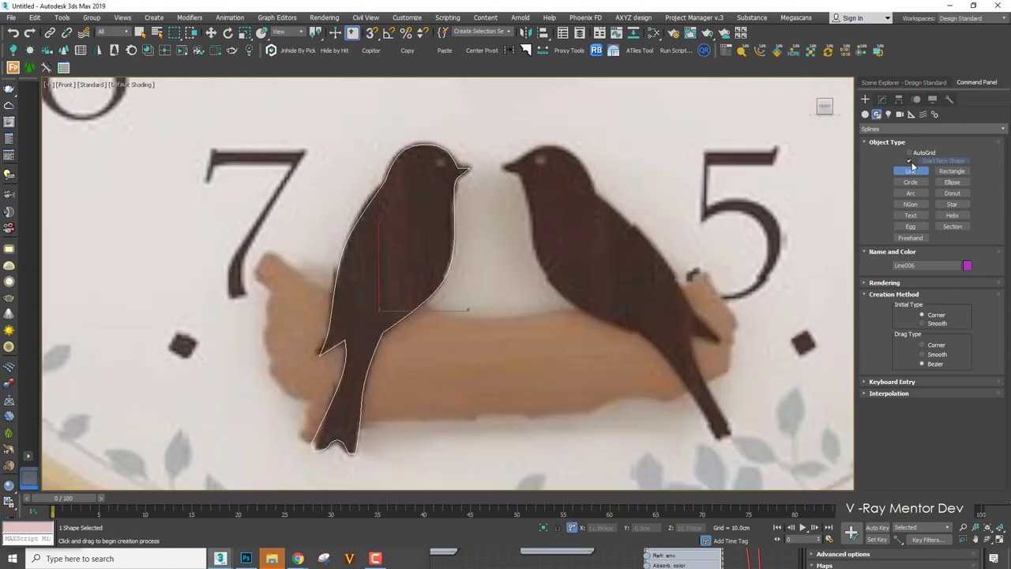
pyautogui.scroll(6, 551, 185)
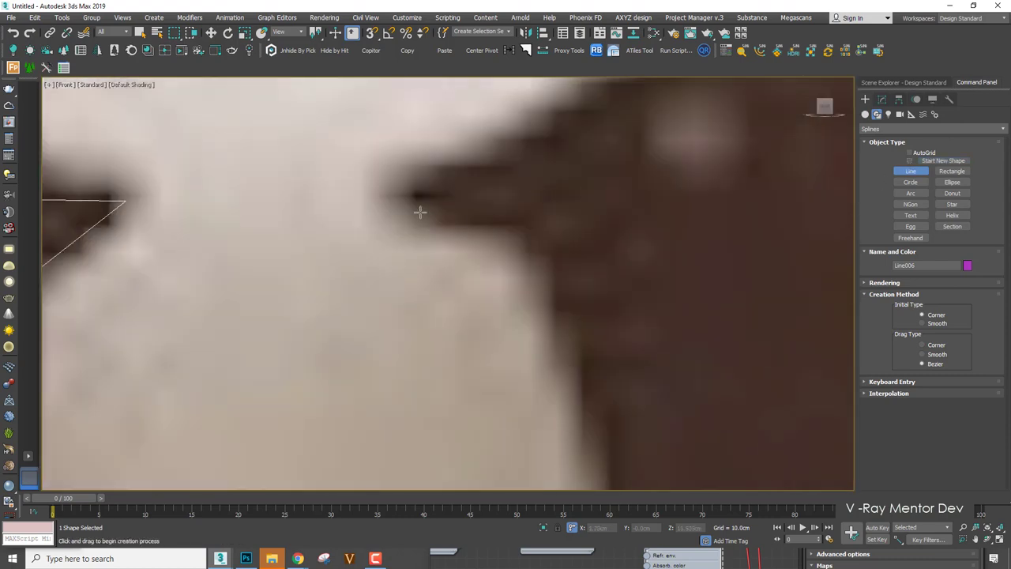
pyautogui.click(420, 212)
pyautogui.scroll(-3, 521, 225)
pyautogui.click(513, 148)
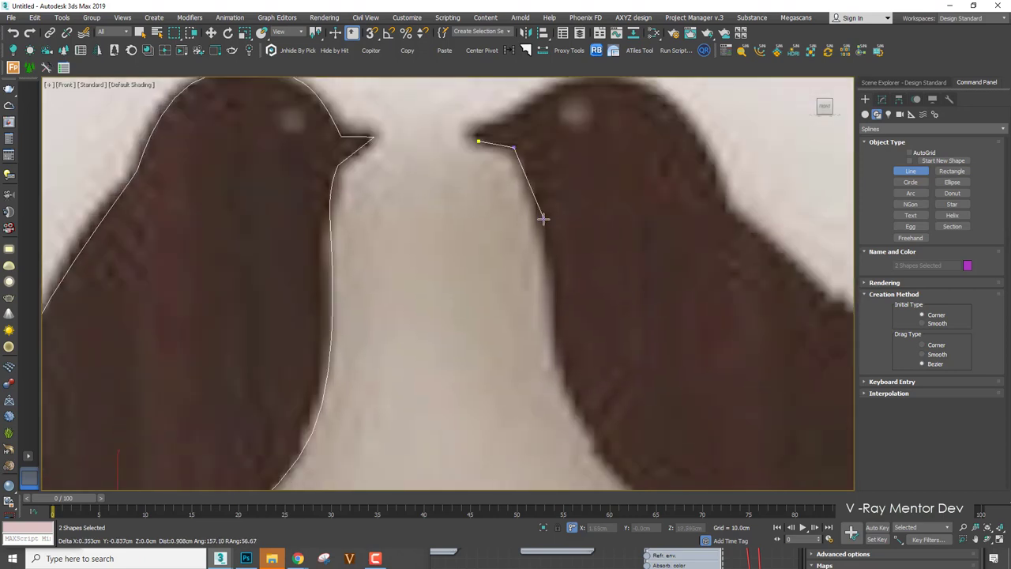
pyautogui.moveTo(558, 362); pyautogui.dragTo(512, 268, button='middle')
pyautogui.moveTo(527, 299); pyautogui.dragTo(554, 346)
pyautogui.scroll(-2, 546, 339)
pyautogui.scroll(-2, 522, 295)
pyautogui.moveTo(605, 383); pyautogui.dragTo(643, 399)
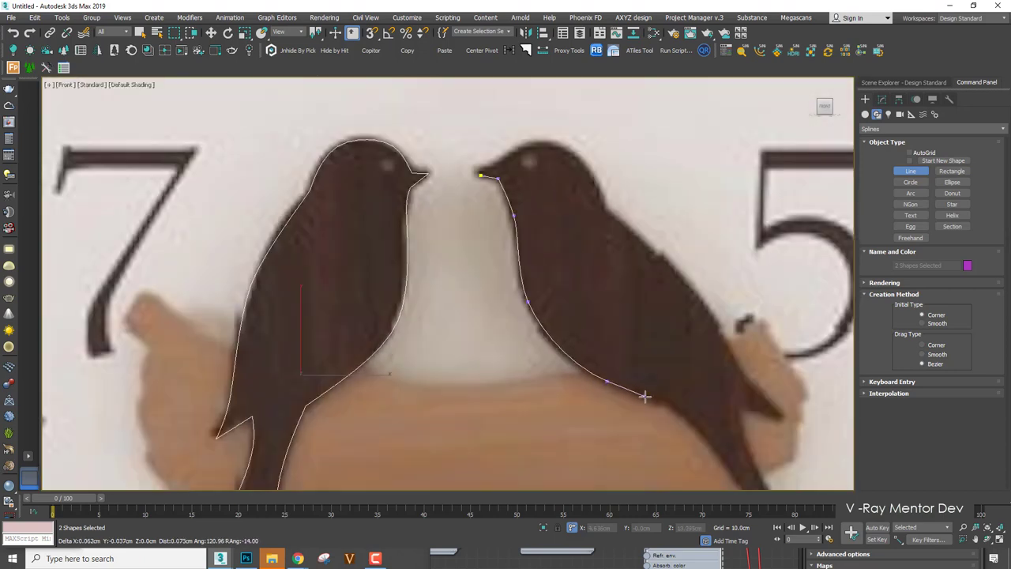
# Continue the right bird's outline along the underside of its tail and across the tail end.
pyautogui.moveTo(667, 421); pyautogui.dragTo(628, 245, button='middle')
pyautogui.moveTo(646, 246); pyautogui.dragTo(669, 268)
pyautogui.moveTo(737, 382); pyautogui.dragTo(680, 332, button='middle')
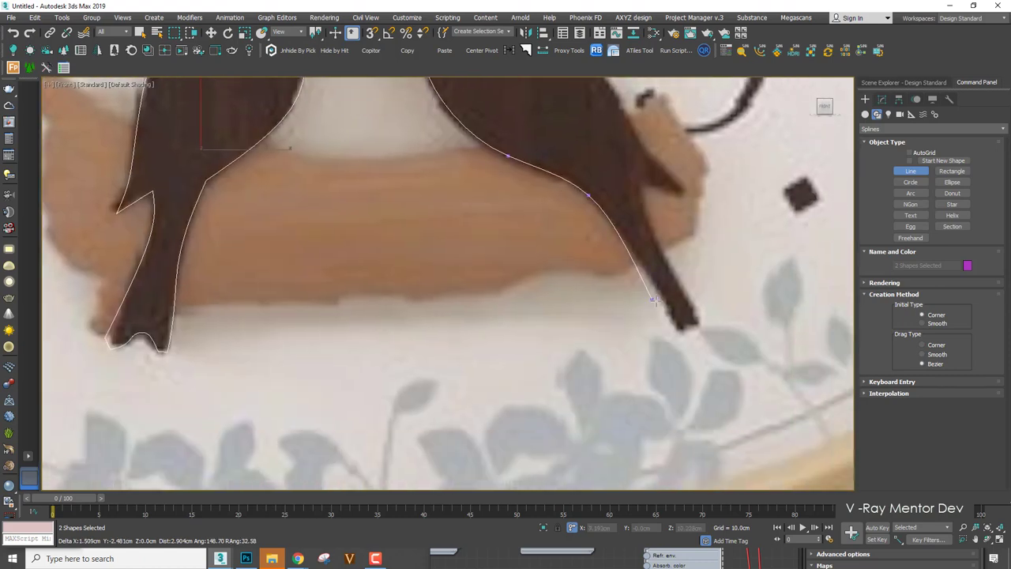
pyautogui.click(654, 283)
pyautogui.click(704, 318)
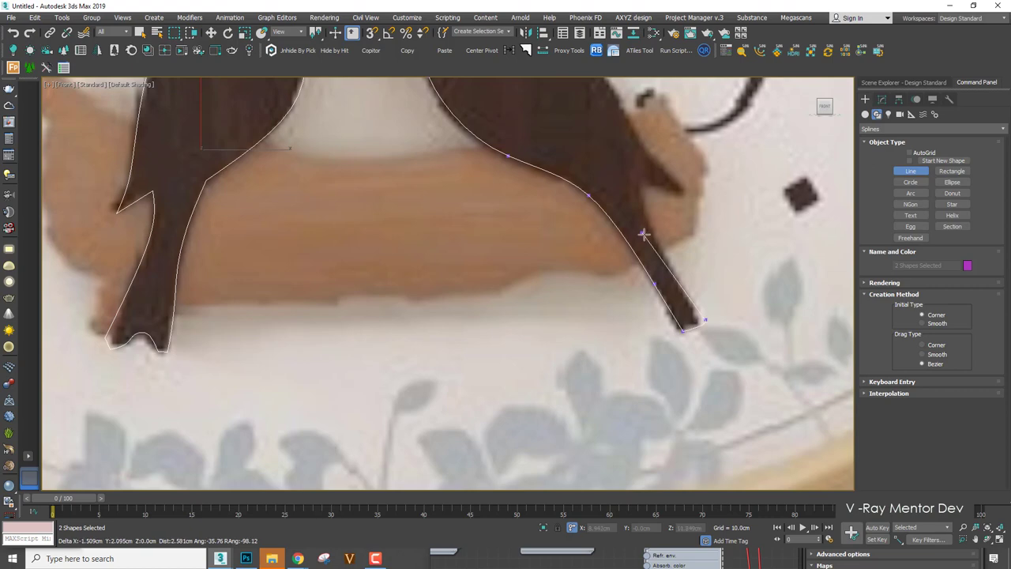
# Trace the right bird's upper tail edge and pointed wing tip, then continue up its back to the neck.
pyautogui.click(655, 241)
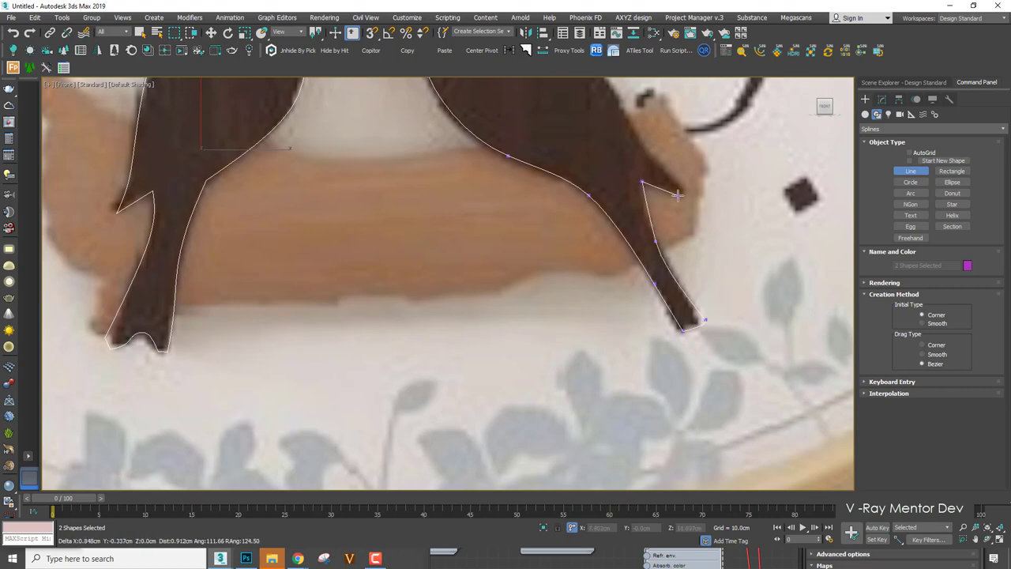
pyautogui.click(652, 157)
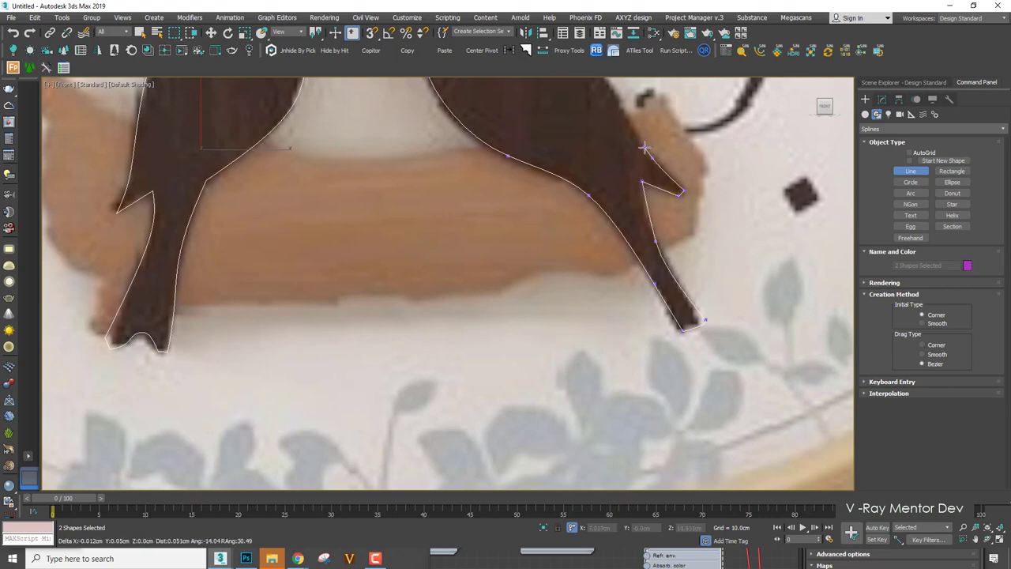
pyautogui.scroll(-5, 644, 147)
pyautogui.scroll(5, 633, 98)
pyautogui.moveTo(618, 222); pyautogui.dragTo(590, 193)
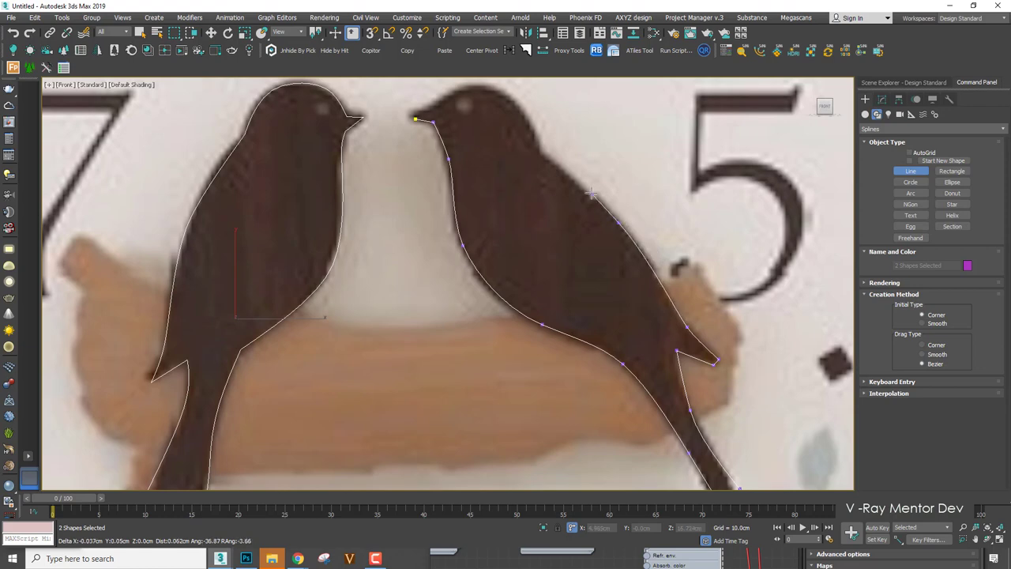
pyautogui.click(543, 153)
# Trace the right bird's head and upper beak, close the spline at the beak tip and end the Line command.
pyautogui.moveTo(525, 118); pyautogui.dragTo(611, 304, button='middle')
pyautogui.scroll(3, 612, 304)
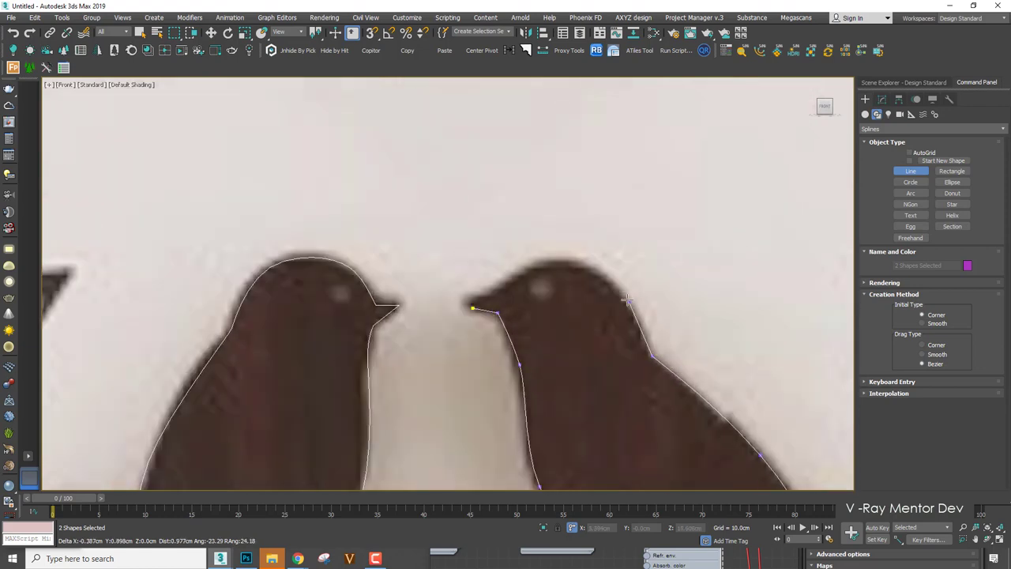
pyautogui.moveTo(577, 254); pyautogui.dragTo(532, 237)
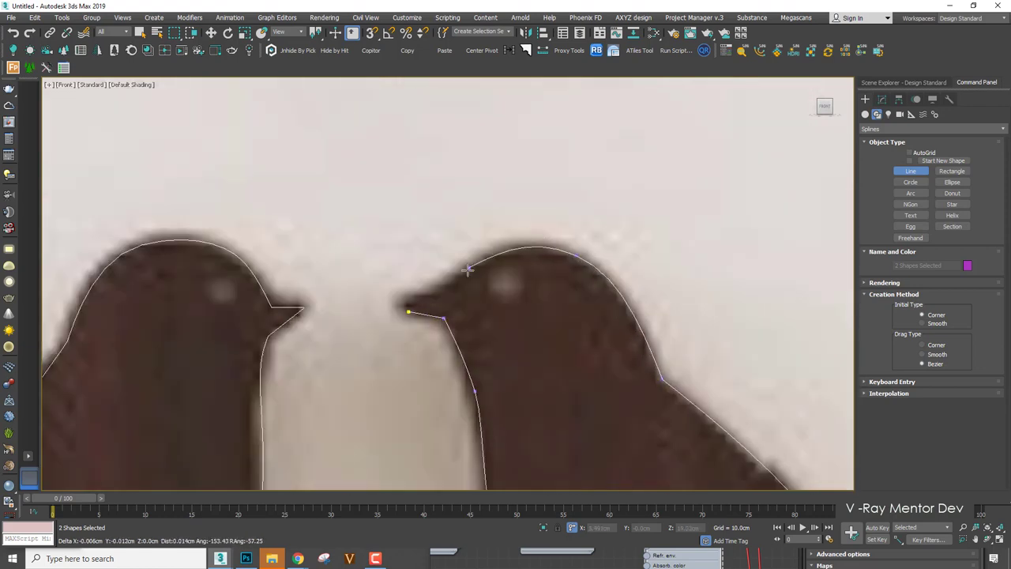
pyautogui.click(469, 267)
pyautogui.click(432, 296)
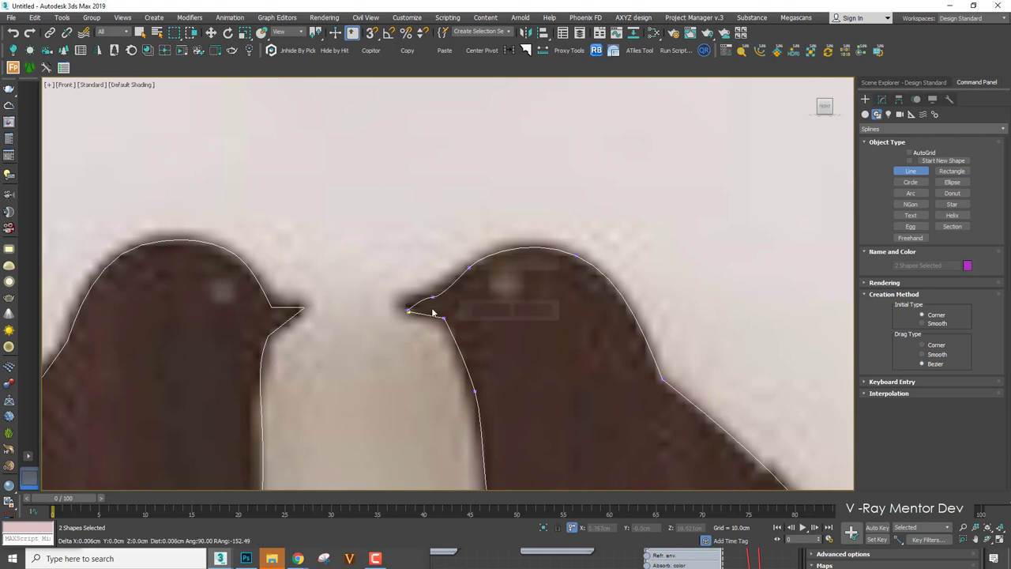
pyautogui.click(408, 308)
pyautogui.click(485, 310)
pyautogui.scroll(-5, 521, 254)
pyautogui.rightClick(581, 213)
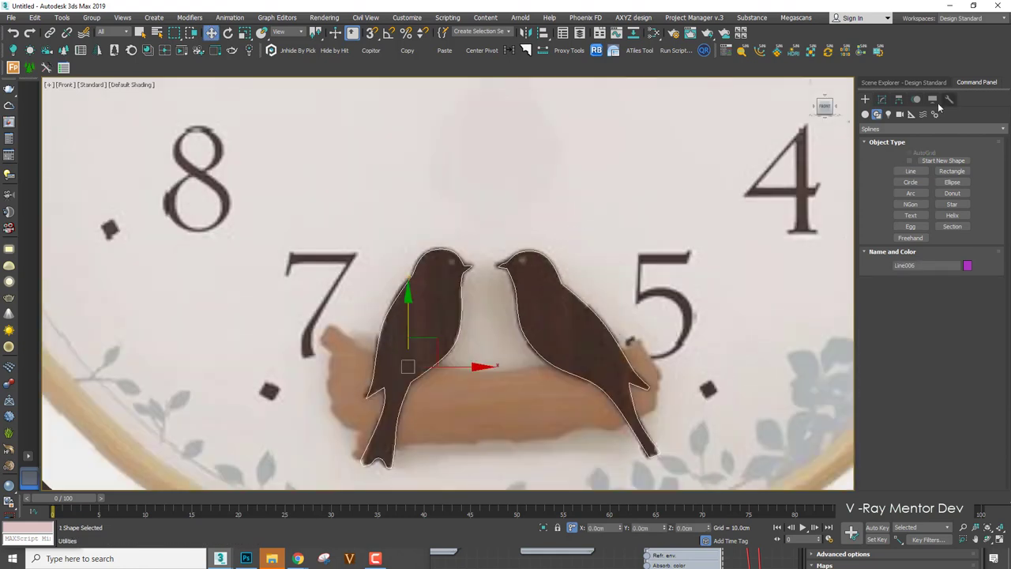
# Extrude the shape containing both bird outlines by 0.5 cm.
pyautogui.click(882, 99)
pyautogui.click(903, 126)
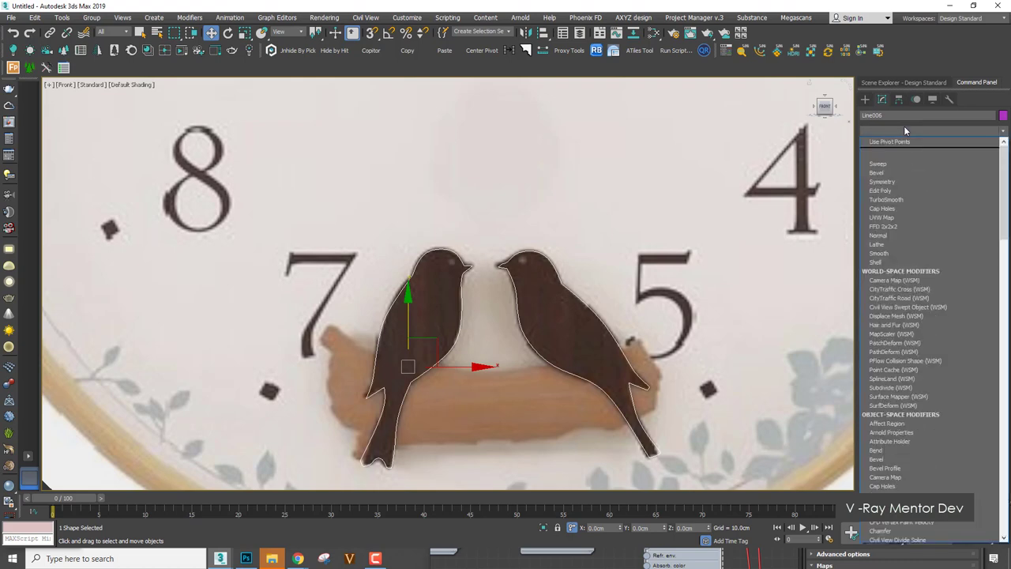
pyautogui.press('x')
pyautogui.click(896, 142)
pyautogui.scroll(2, 475, 275)
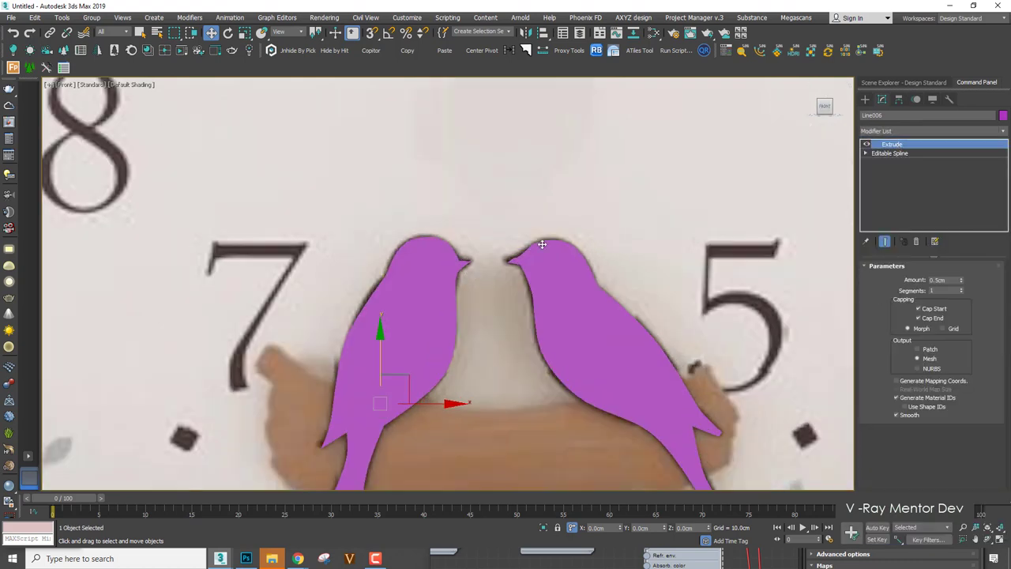
pyautogui.scroll(-2, 543, 244)
pyautogui.moveTo(543, 245); pyautogui.dragTo(548, 187, button='middle')
pyautogui.scroll(2, 547, 187)
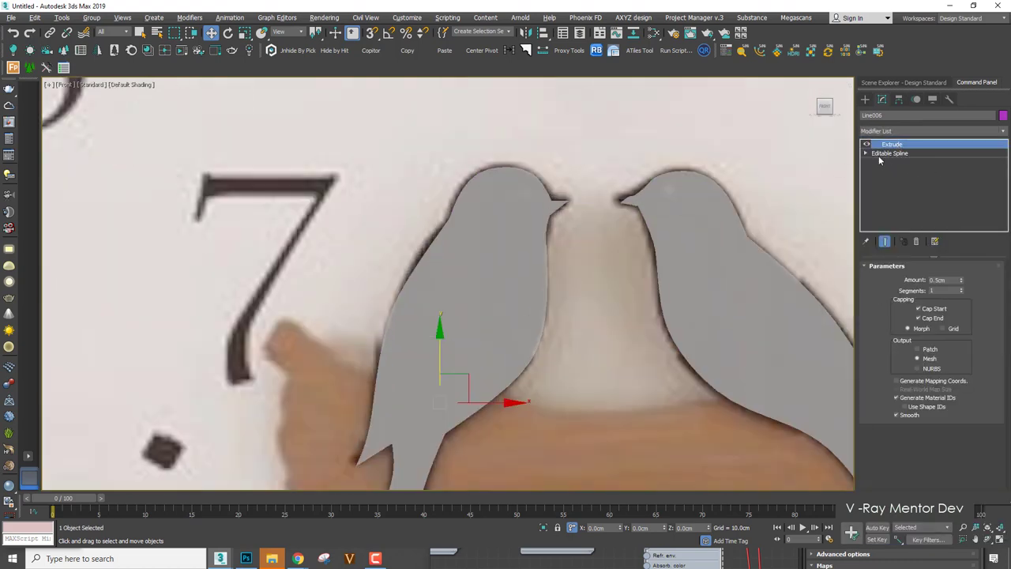
# Open the bird shape's vertices with the extruded result shown and reposition the left bird's upper and lower beak-base vertices.
pyautogui.click(882, 161)
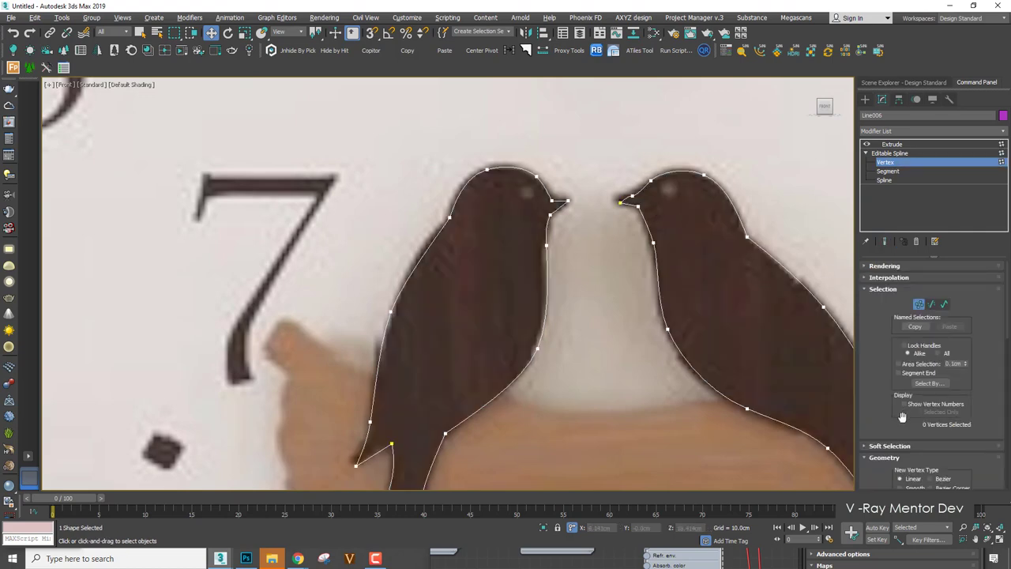
pyautogui.scroll(-5, 902, 394)
pyautogui.scroll(3, 583, 189)
pyautogui.moveTo(549, 159); pyautogui.dragTo(548, 158)
pyautogui.scroll(-1, 548, 158)
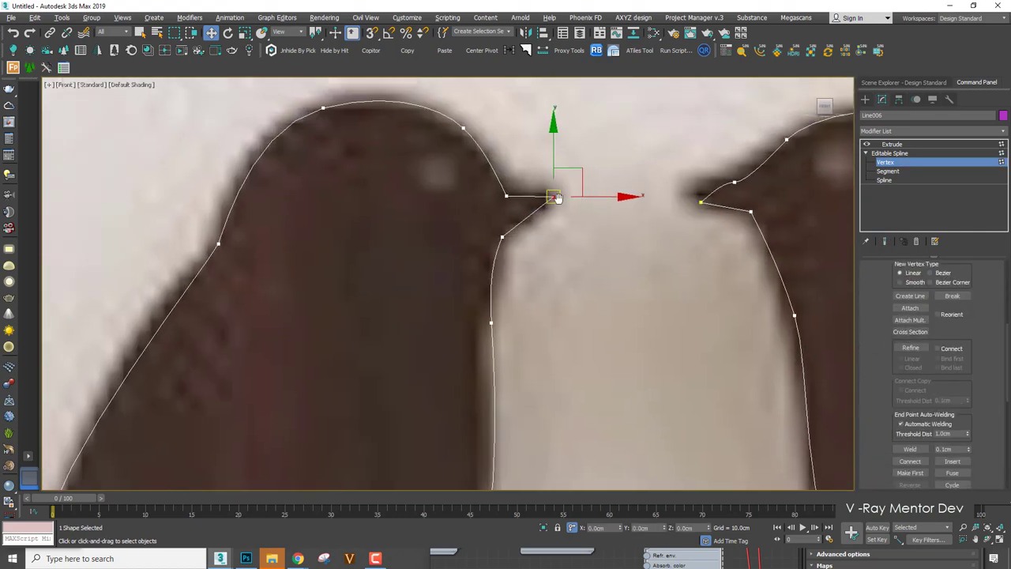
pyautogui.click(885, 243)
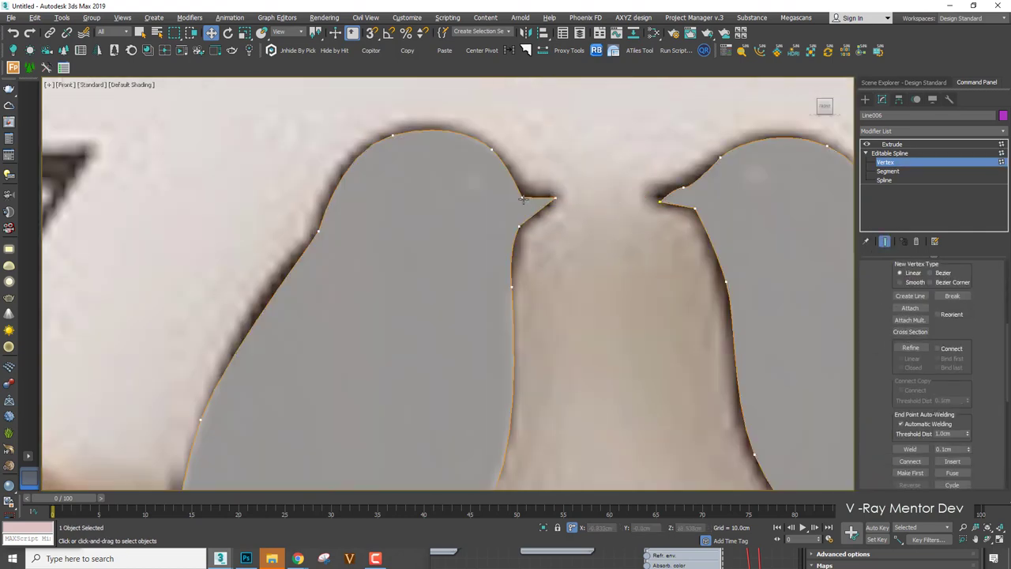
pyautogui.click(519, 226)
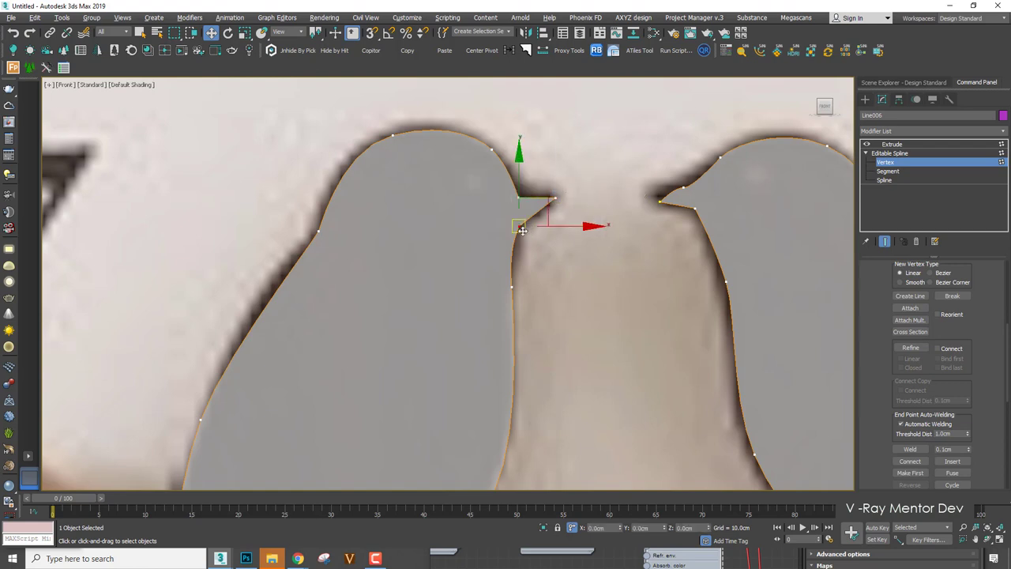
pyautogui.click(548, 202)
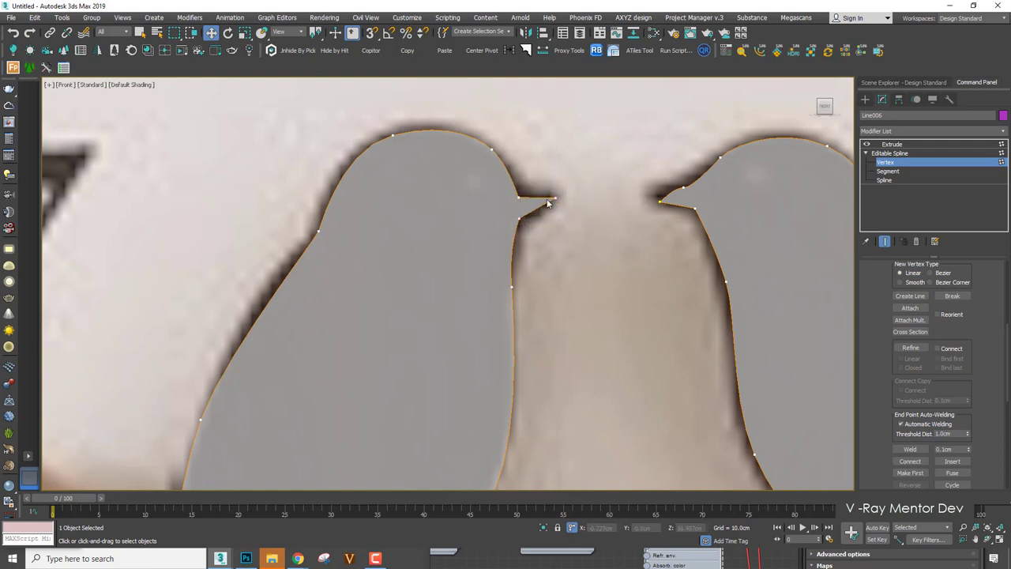
# Refine the left bird's upper beak edge with an extra vertex near the head, raise it slightly and give it a curved vertex type.
pyautogui.moveTo(552, 200); pyautogui.dragTo(531, 234, button='middle')
pyautogui.scroll(2, 533, 235)
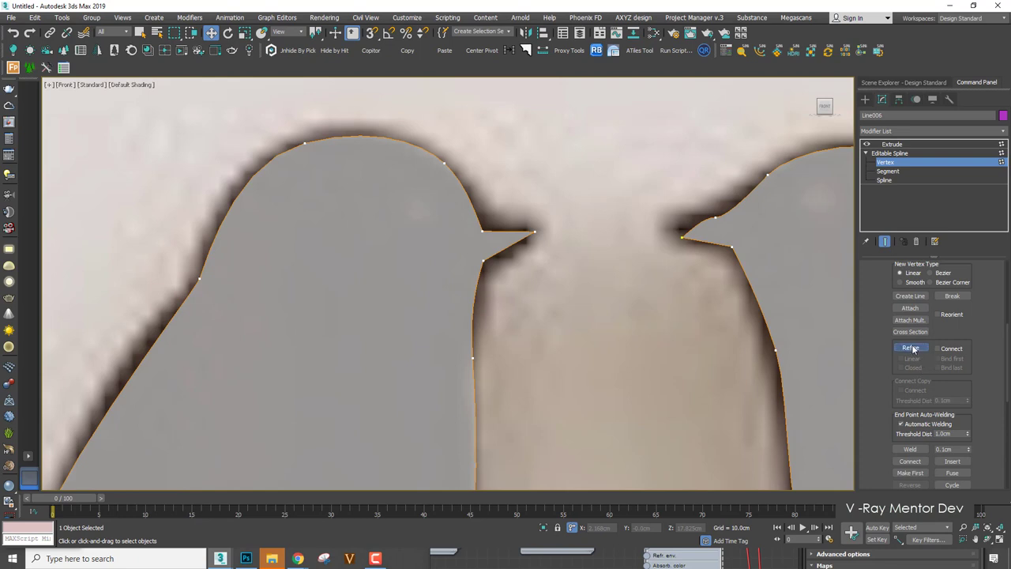
pyautogui.click(912, 348)
pyautogui.scroll(3, 525, 212)
pyautogui.scroll(-3, 466, 235)
pyautogui.scroll(1, 446, 245)
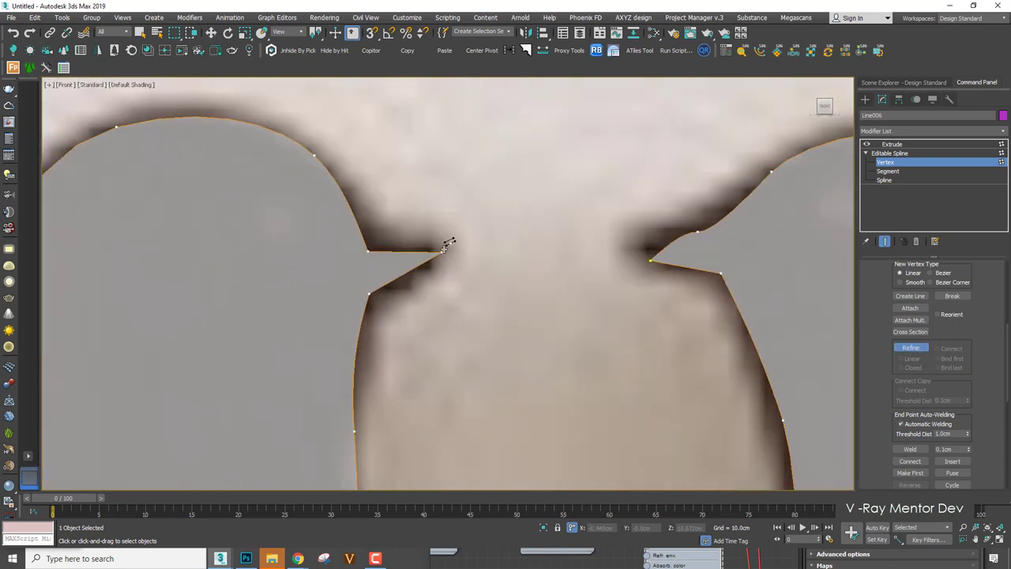
pyautogui.click(386, 249)
pyautogui.rightClick(386, 250)
pyautogui.click(385, 250)
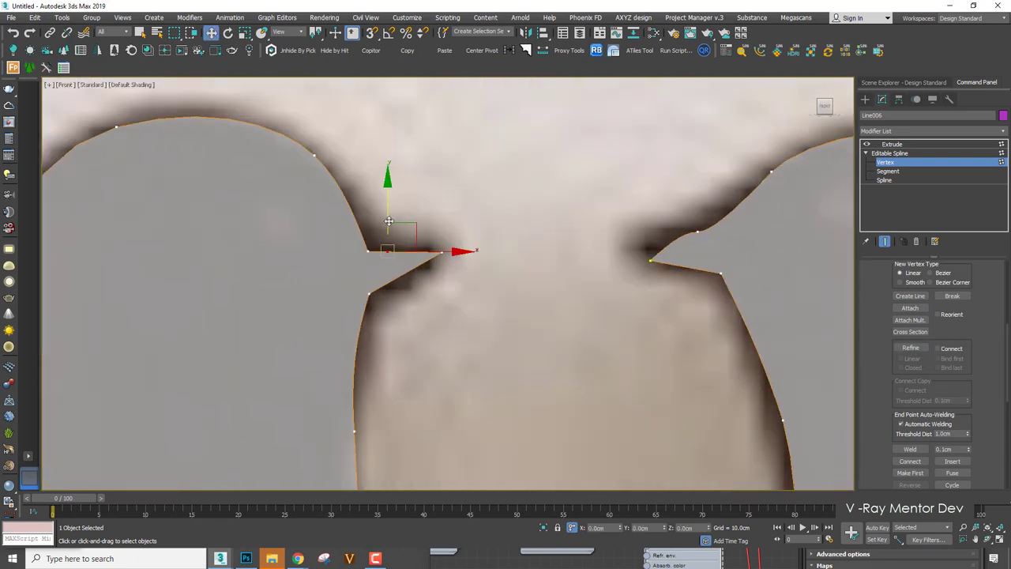
pyautogui.moveTo(389, 217); pyautogui.dragTo(389, 211)
pyautogui.rightClick(427, 212)
pyautogui.click(416, 162)
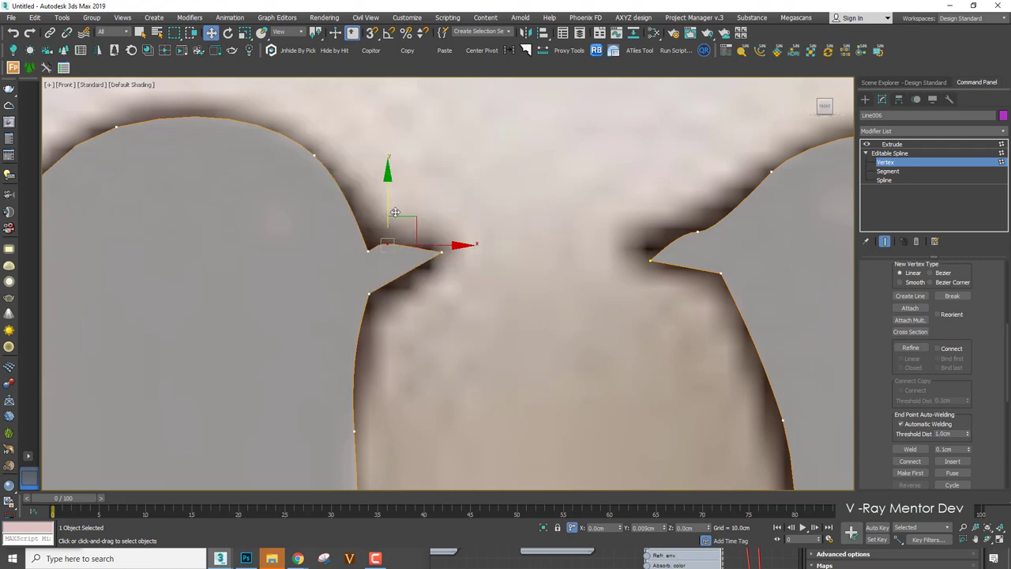
# Turn off the see-through display and shift the left bird's upper beak-base vertex slightly toward the head.
pyautogui.hotkey('alt', 'x')
pyautogui.click(469, 191)
pyautogui.moveTo(480, 195); pyautogui.dragTo(589, 226, button='middle')
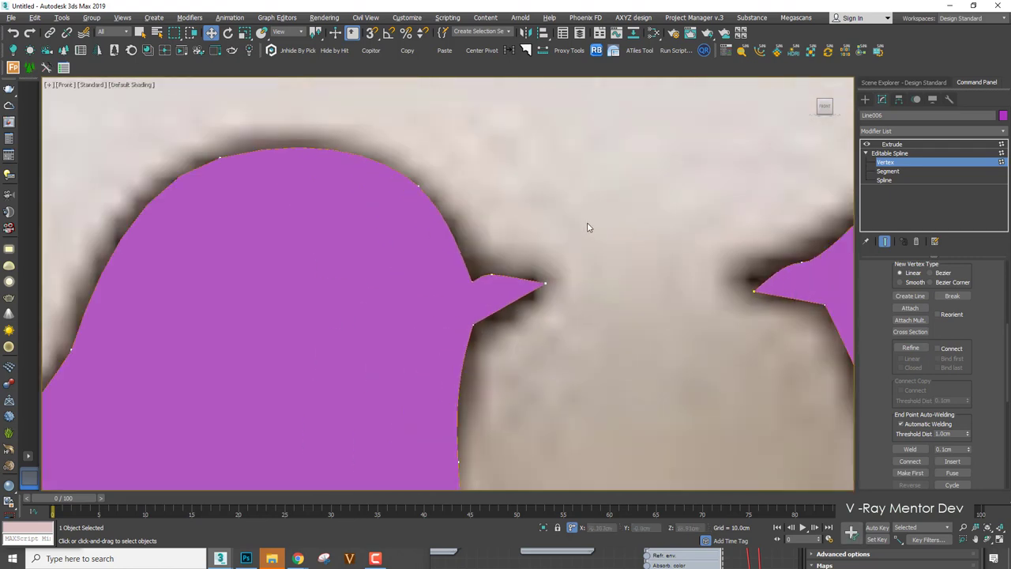
pyautogui.scroll(2, 531, 288)
pyautogui.scroll(-4, 450, 269)
pyautogui.press('F3')
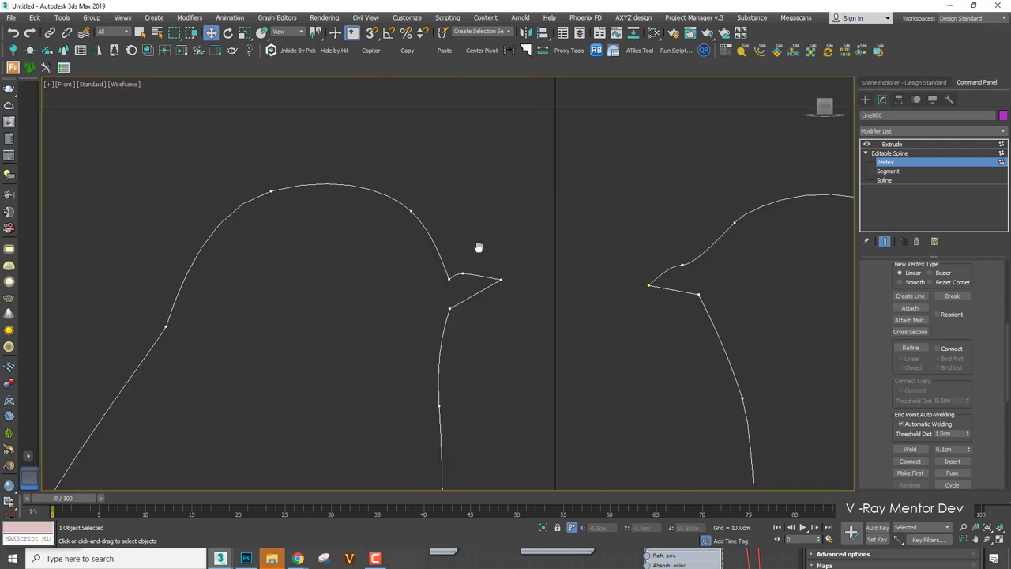
pyautogui.scroll(1, 499, 247)
pyautogui.click(487, 252)
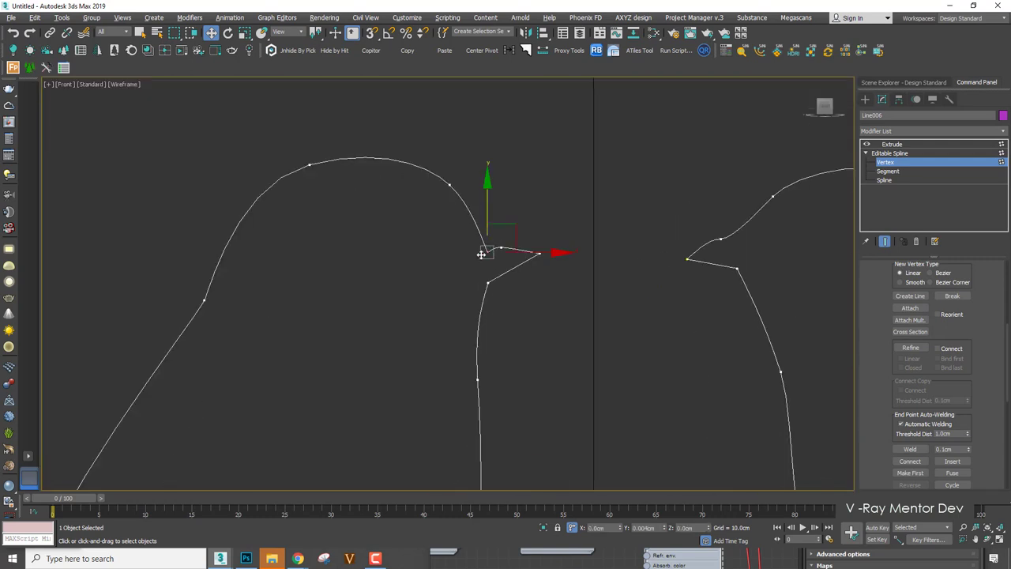
pyautogui.press('F3')
pyautogui.moveTo(526, 250); pyautogui.dragTo(523, 251)
pyautogui.click(551, 212)
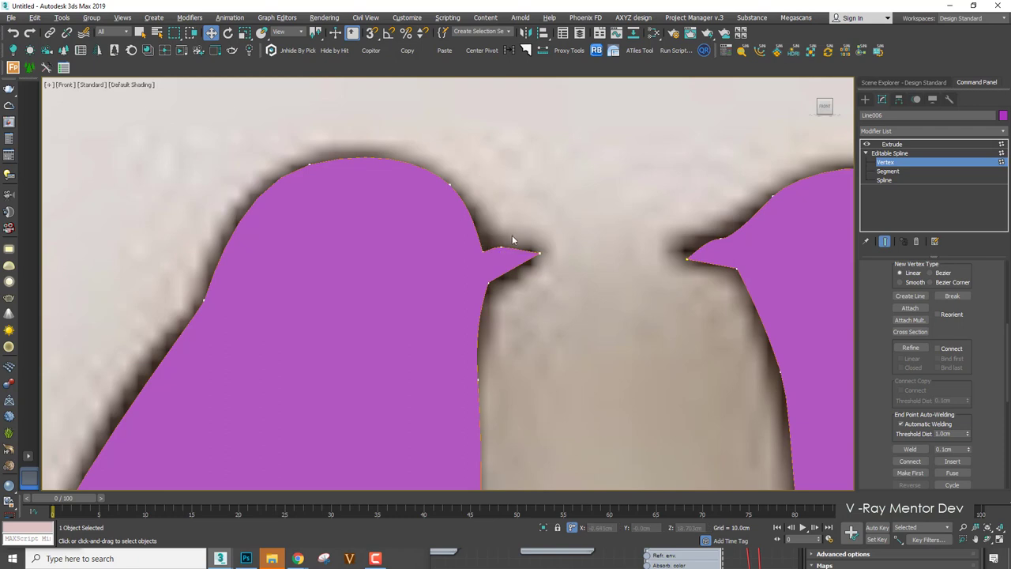
# Adjust the left bird's upper beak vertex, then refine the lower beak edge with a new vertex and move it toward the throat.
pyautogui.click(500, 248)
pyautogui.click(910, 348)
pyautogui.click(512, 267)
pyautogui.press('w')
pyautogui.click(511, 269)
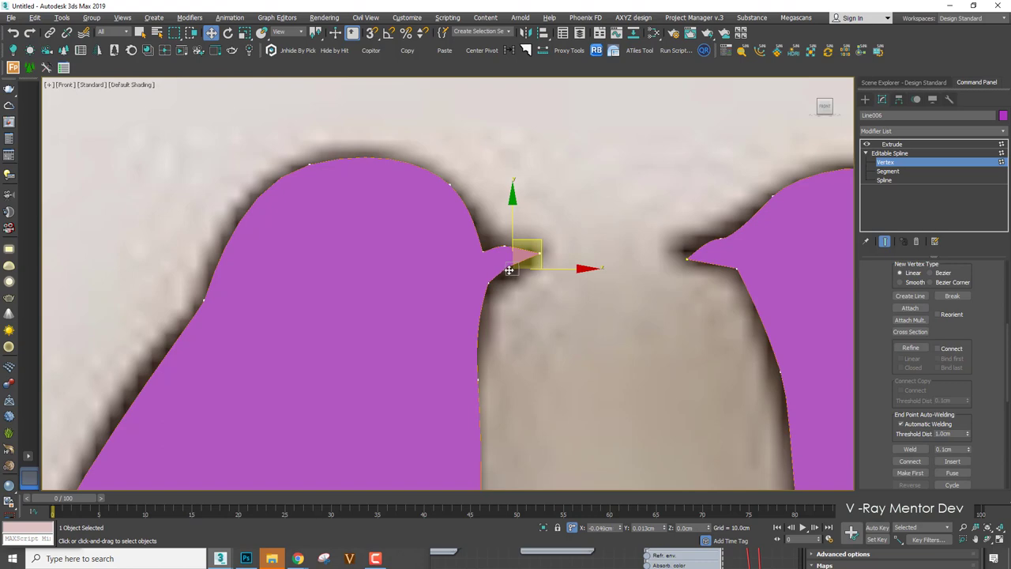
pyautogui.moveTo(509, 270); pyautogui.dragTo(502, 268)
pyautogui.click(556, 299)
# Turn on edged faces and check both bird outlines against the reference image.
pyautogui.scroll(-3, 554, 302)
pyautogui.scroll(2, 555, 303)
pyautogui.press('F4')
pyautogui.scroll(-1, 555, 303)
pyautogui.moveTo(555, 300); pyautogui.dragTo(519, 207, button='middle')
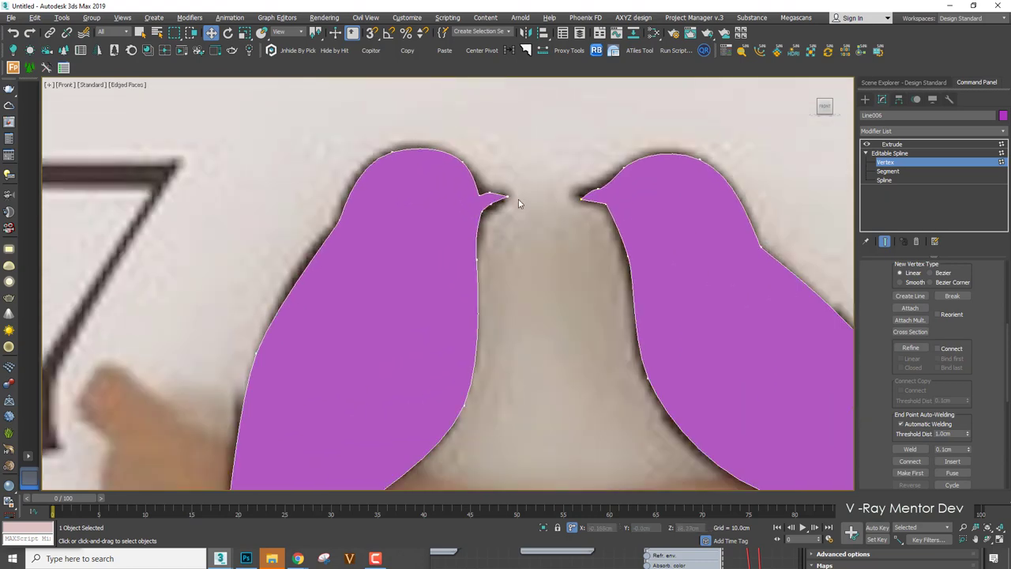
pyautogui.scroll(3, 606, 193)
pyautogui.scroll(-4, 599, 202)
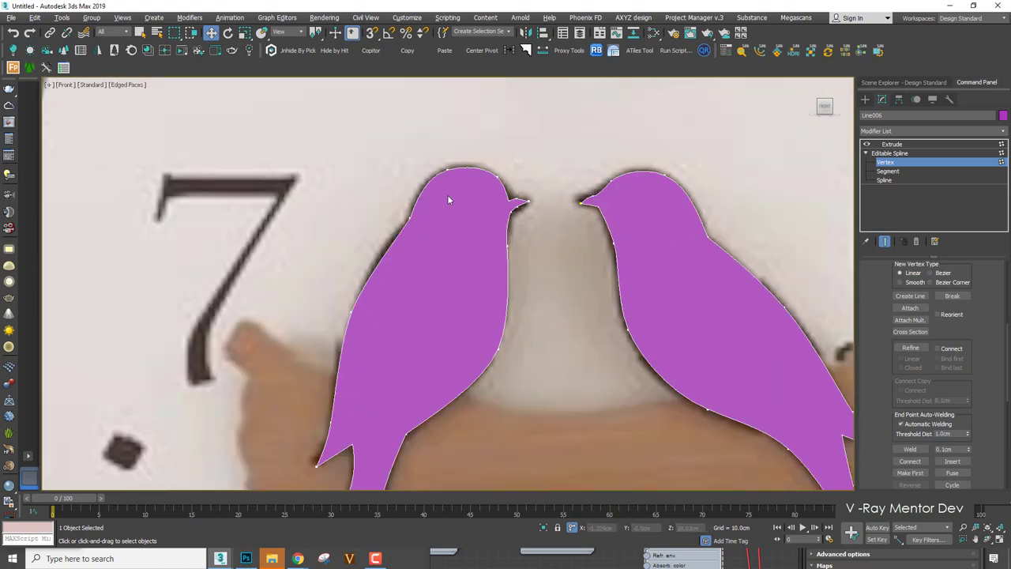
pyautogui.moveTo(405, 233); pyautogui.dragTo(406, 231)
pyautogui.scroll(-3, 476, 215)
pyautogui.scroll(2, 458, 340)
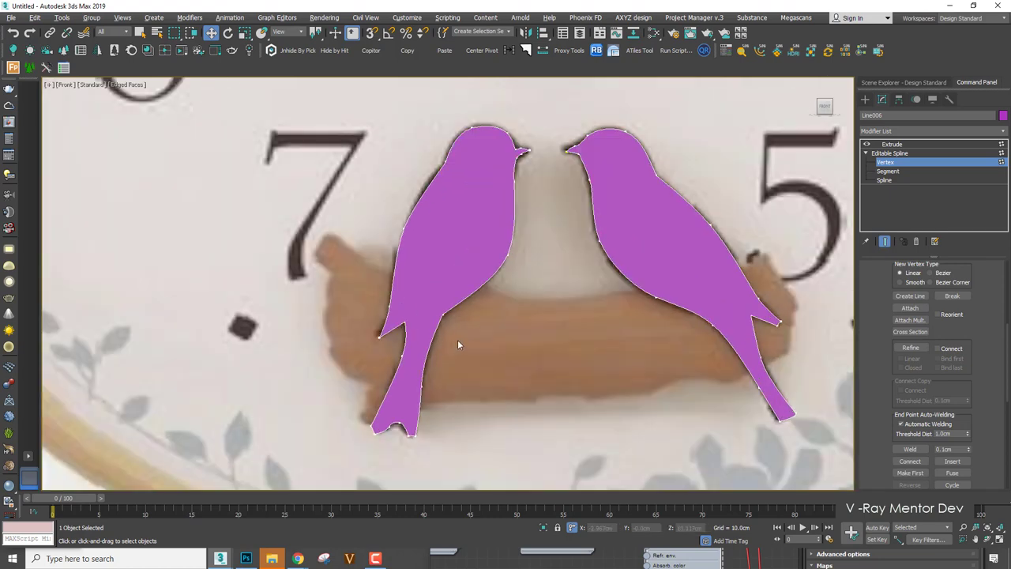
# Move the outer corner vertices at the left bird's tail end to match the reference tail shape.
pyautogui.scroll(5, 399, 442)
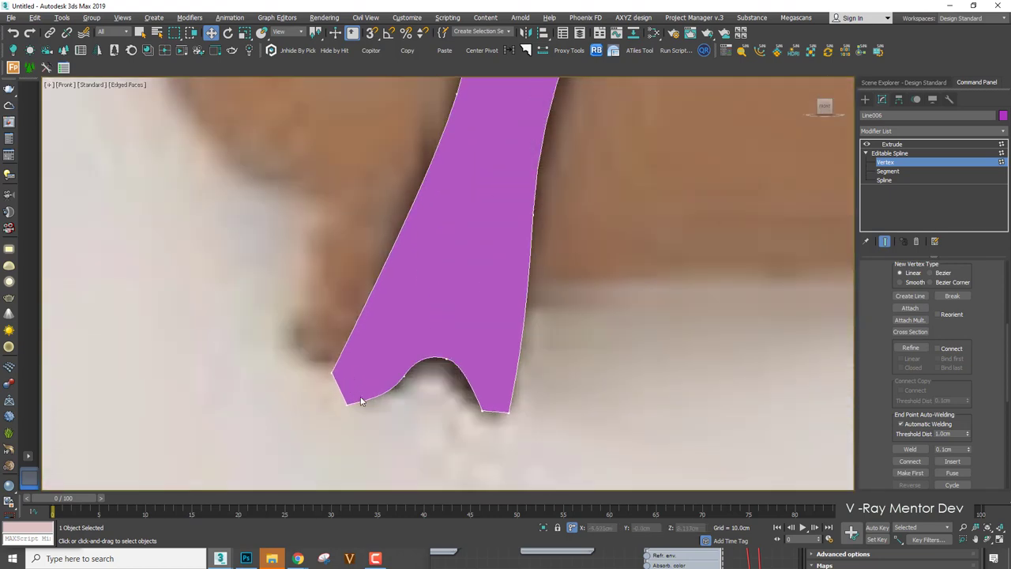
pyautogui.click(348, 405)
pyautogui.moveTo(374, 381); pyautogui.dragTo(363, 383)
pyautogui.click(390, 331)
pyautogui.click(332, 371)
# Fillet the outer corner of the left bird's tail end by about 0.4 cm and weld the selected tail-tip vertices.
pyautogui.scroll(-5, 893, 410)
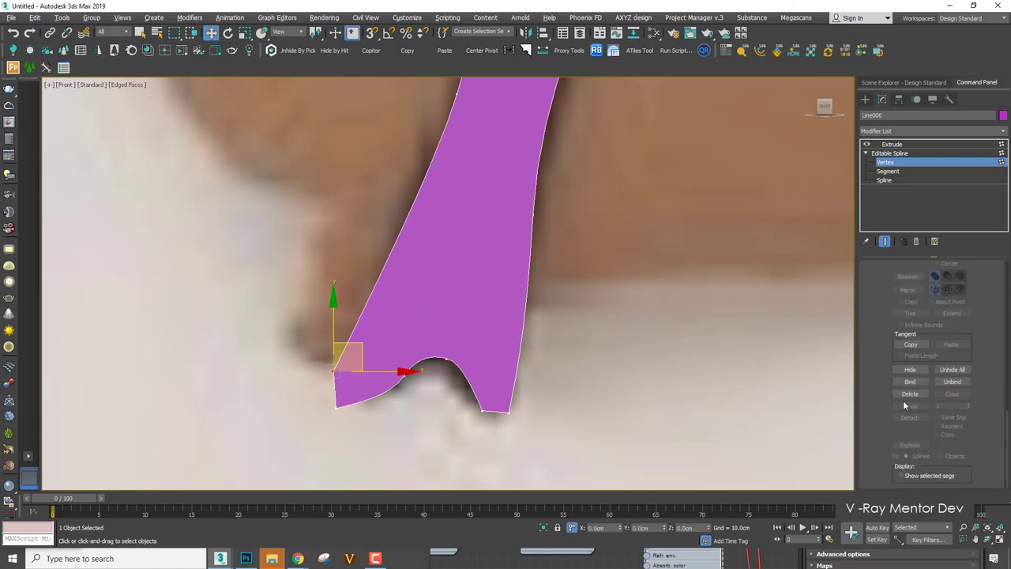
pyautogui.scroll(4, 914, 402)
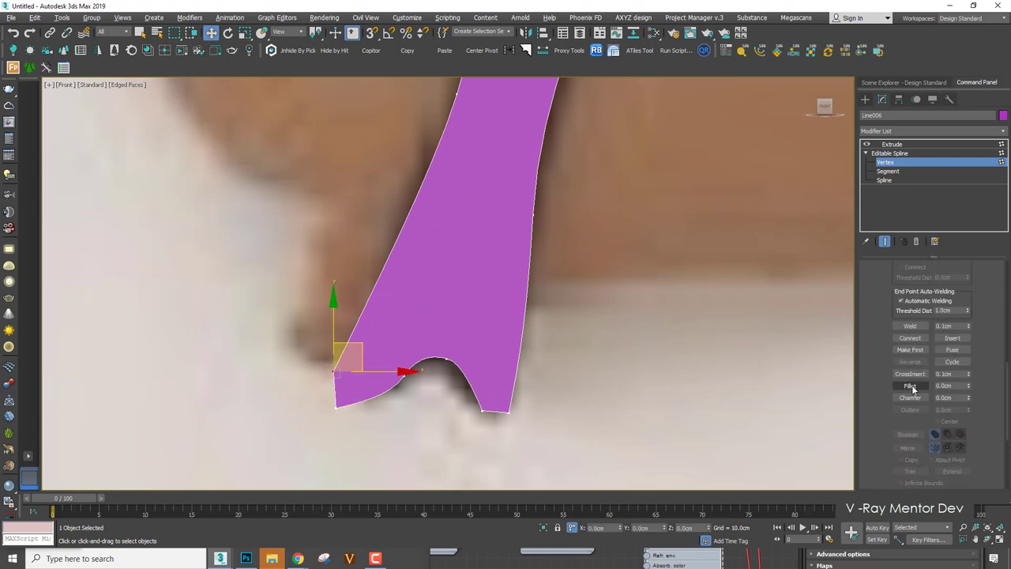
pyautogui.click(909, 385)
pyautogui.moveTo(334, 368); pyautogui.dragTo(351, 319)
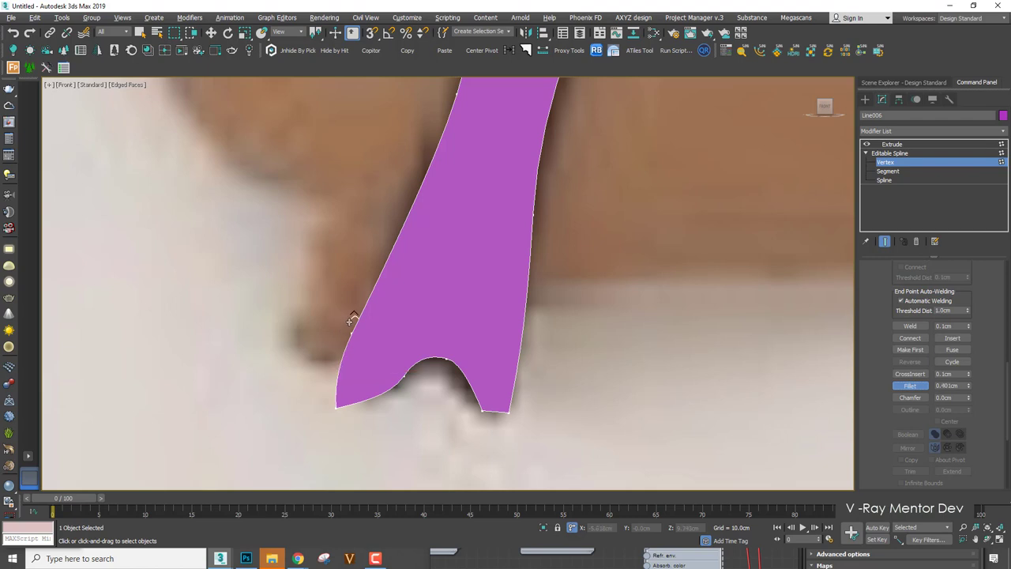
pyautogui.rightClick(354, 386)
pyautogui.hotkey('ctrl', 'z')
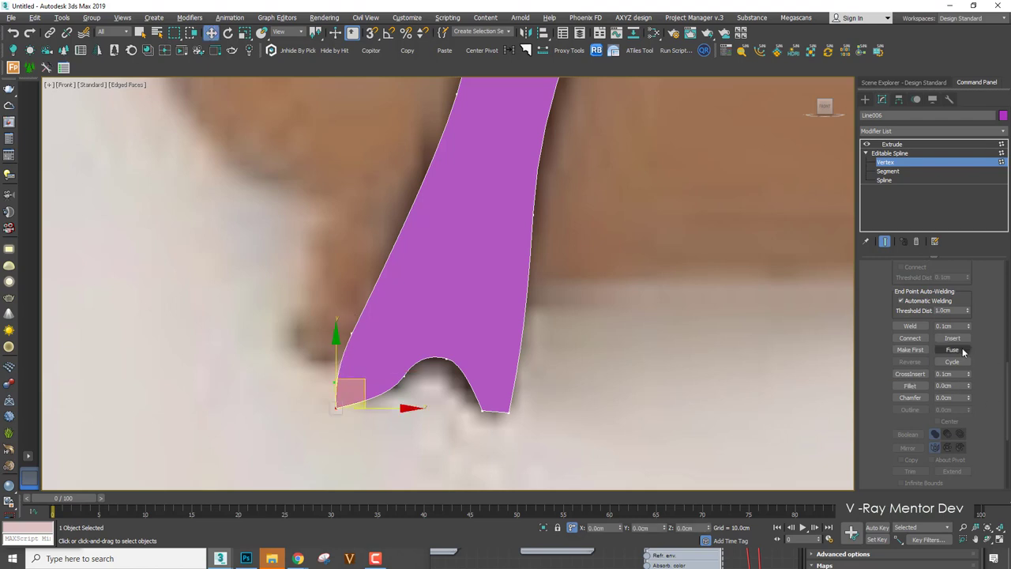
pyautogui.click(909, 326)
# Review both birds on the clock face and leave vertex editing by returning to the Editable Spline level.
pyautogui.scroll(-4, 502, 223)
pyautogui.moveTo(503, 222); pyautogui.dragTo(517, 287, button='middle')
pyautogui.scroll(-3, 516, 287)
pyautogui.moveTo(659, 211); pyautogui.dragTo(667, 278, button='middle')
pyautogui.scroll(-2, 669, 277)
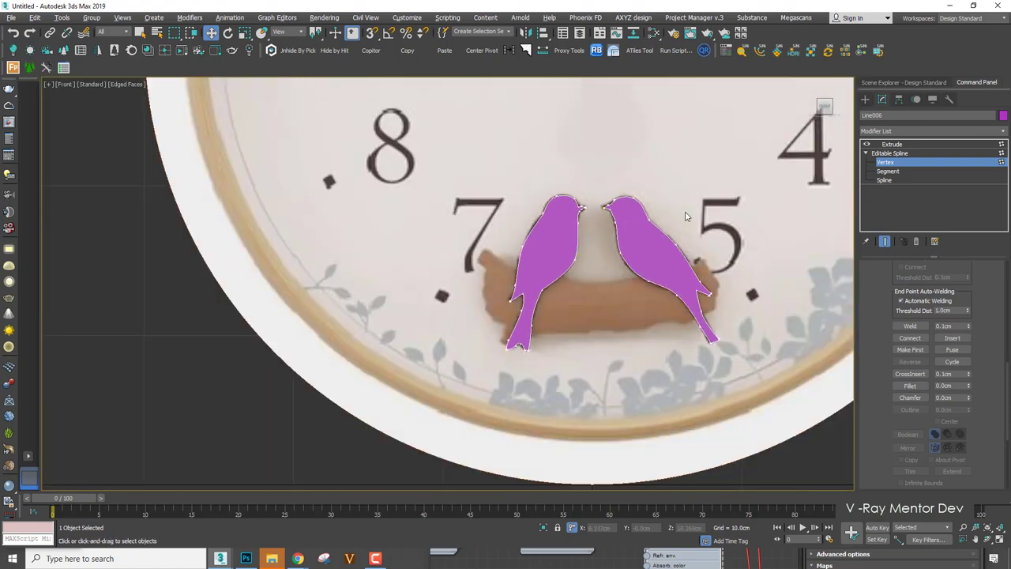
pyautogui.scroll(2, 636, 221)
pyautogui.click(889, 153)
pyautogui.scroll(2, 579, 191)
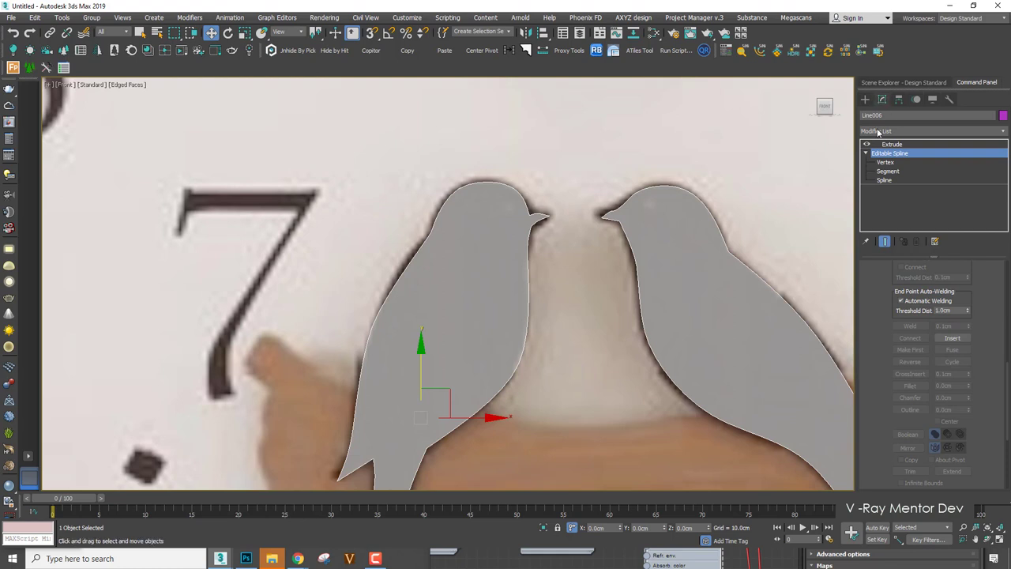
# Hide the extruded bird shape and draw a circle of about 0.127 cm radius over the right bird's eye in the reference.
pyautogui.click(865, 100)
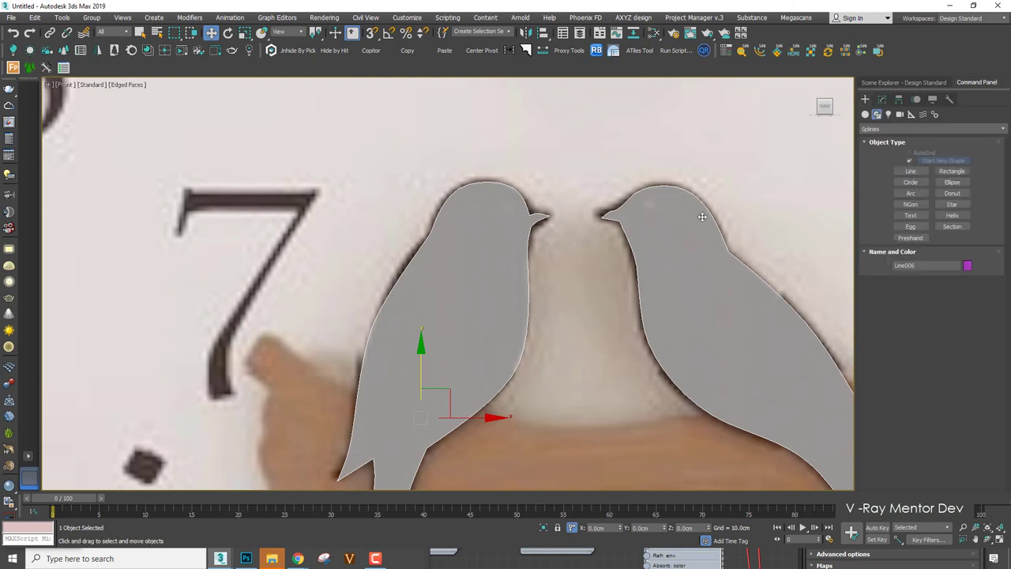
pyautogui.rightClick(702, 217)
pyautogui.click(728, 176)
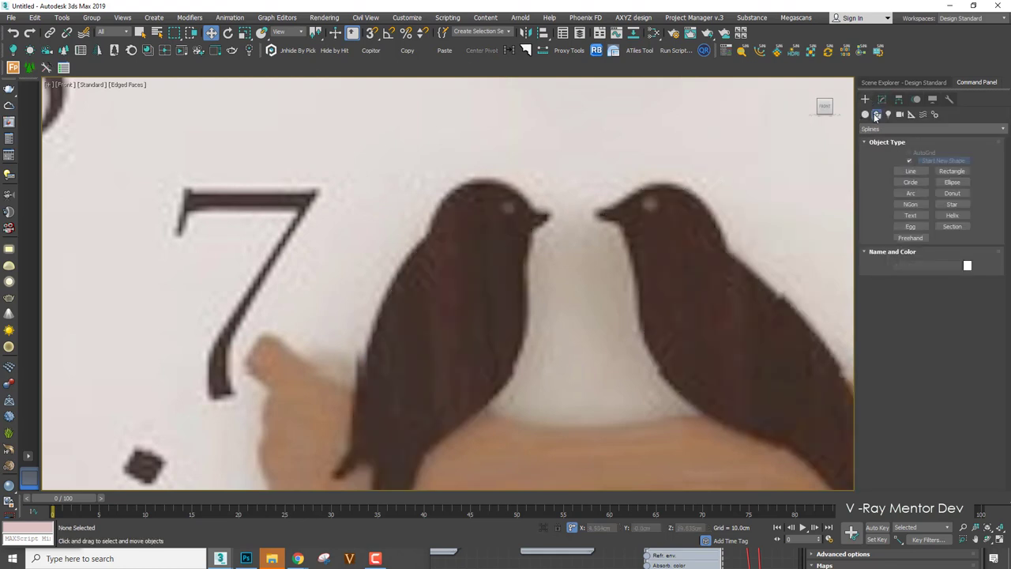
pyautogui.click(909, 181)
pyautogui.scroll(5, 614, 174)
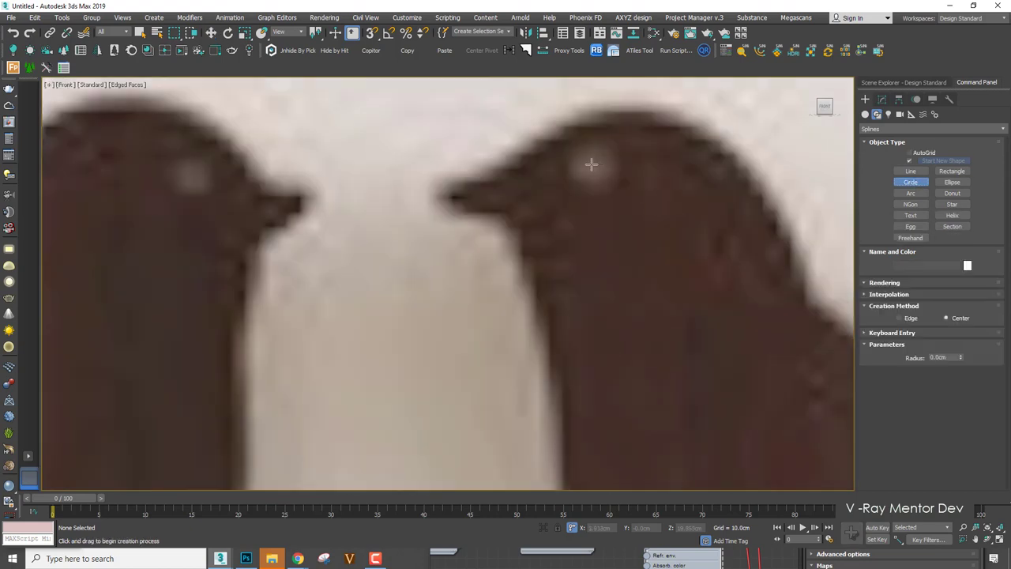
pyautogui.moveTo(591, 164); pyautogui.dragTo(592, 166)
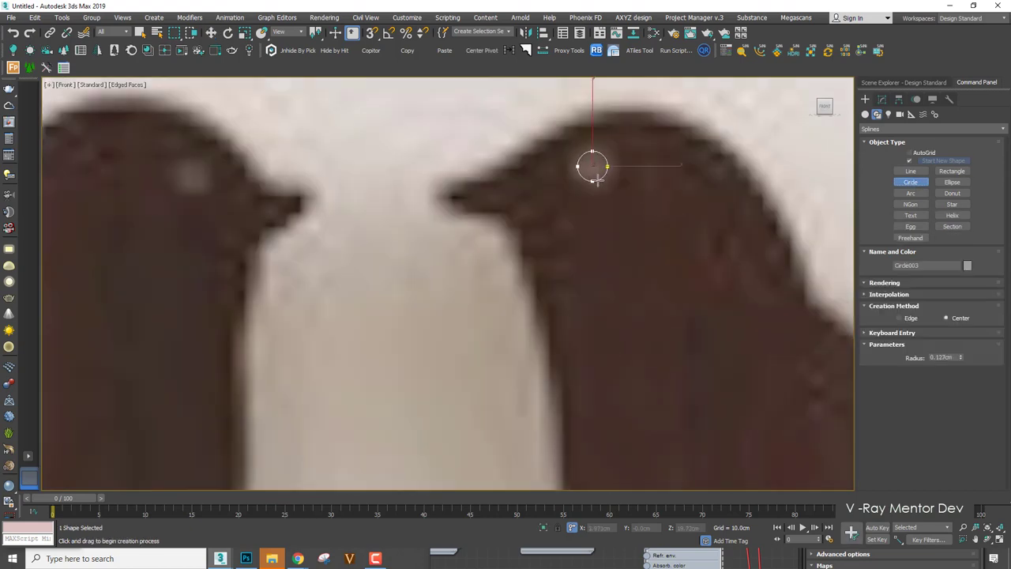
# Copy the eye circle as one independent copy and position it over the left bird's eye.
pyautogui.press('w')
pyautogui.scroll(-3, 613, 175)
pyautogui.moveTo(654, 172)
pyautogui.keyDown('shift'); pyautogui.mouseDown()
pyautogui.moveTo(438, 186)
pyautogui.moveTo(453, 186)
pyautogui.mouseUp(); pyautogui.keyUp('shift')
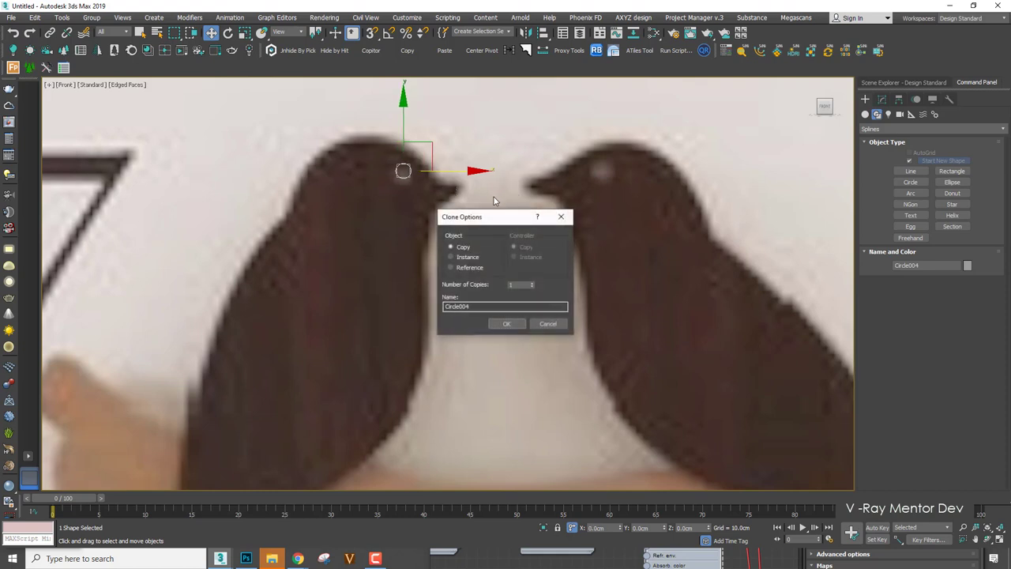
pyautogui.click(506, 325)
pyautogui.moveTo(432, 149); pyautogui.dragTo(432, 154)
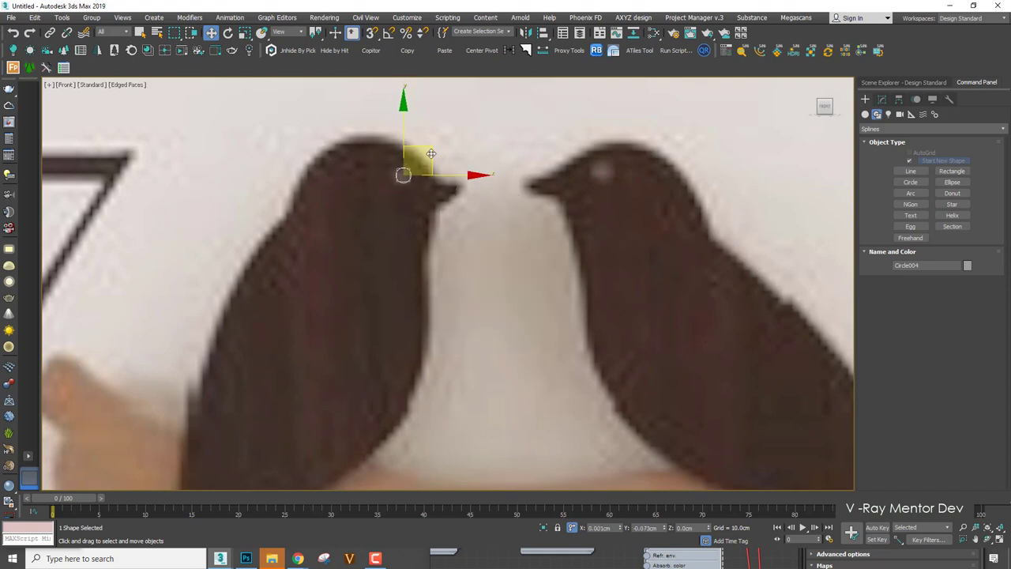
# Unhide all the hidden objects.
pyautogui.rightClick(531, 187)
pyautogui.click(570, 129)
pyautogui.scroll(-5, 598, 150)
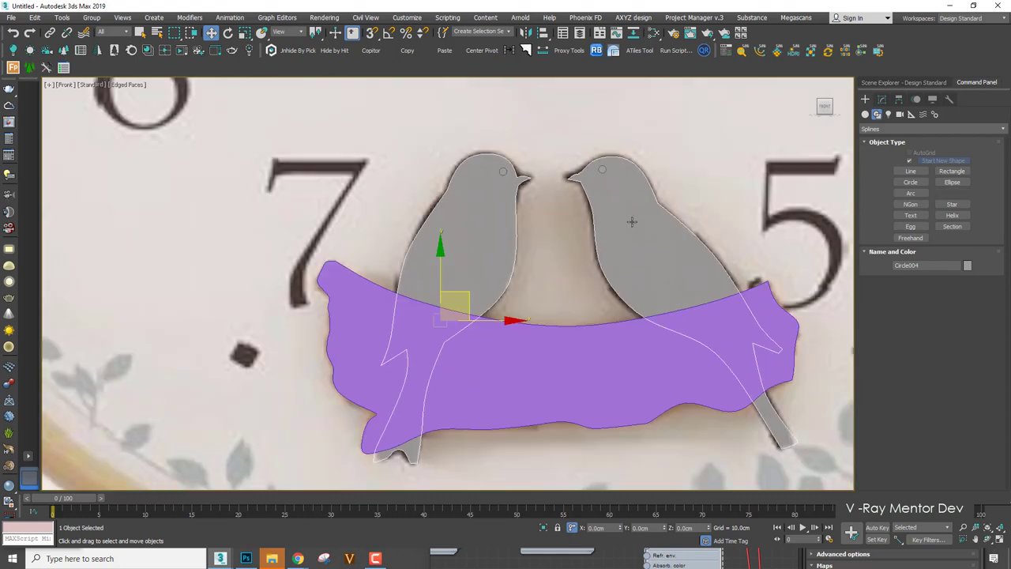
# Detach the right bird's spline from the two-bird shape into a separate object and return to the Extrude level.
pyautogui.click(629, 221)
pyautogui.click(882, 101)
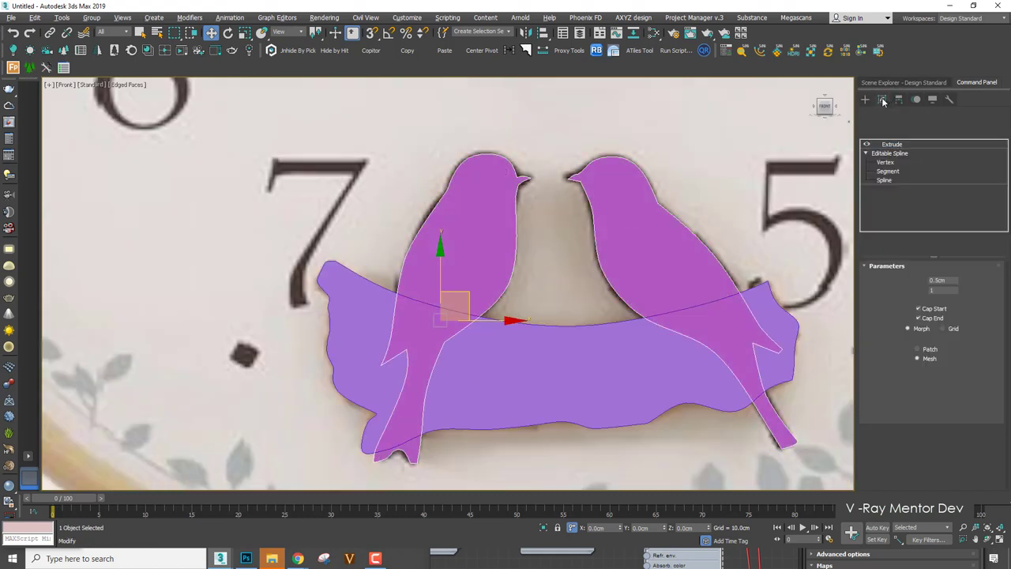
pyautogui.click(876, 181)
pyautogui.click(708, 247)
pyautogui.scroll(-10, 876, 370)
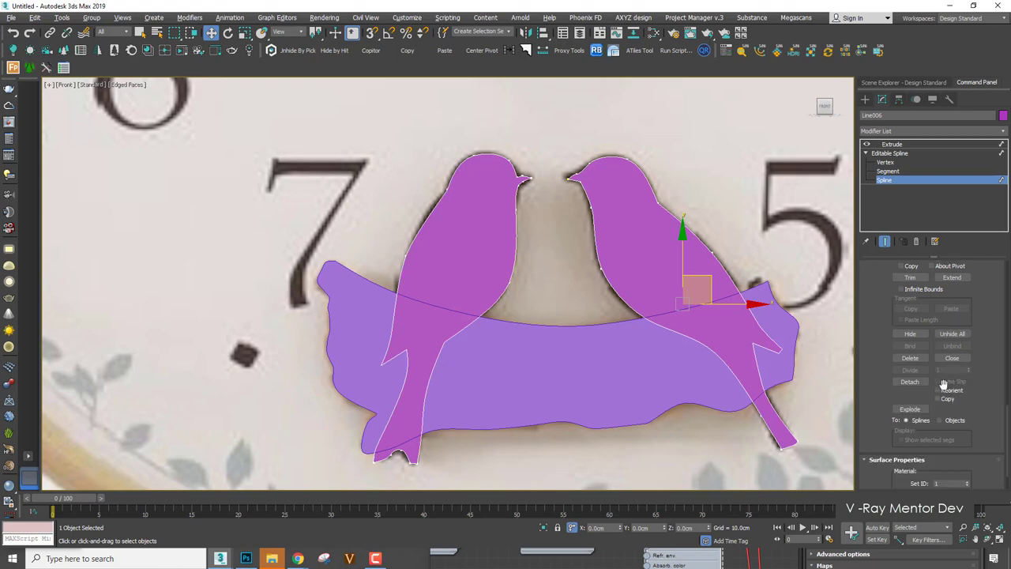
pyautogui.click(913, 381)
pyautogui.press('Return')
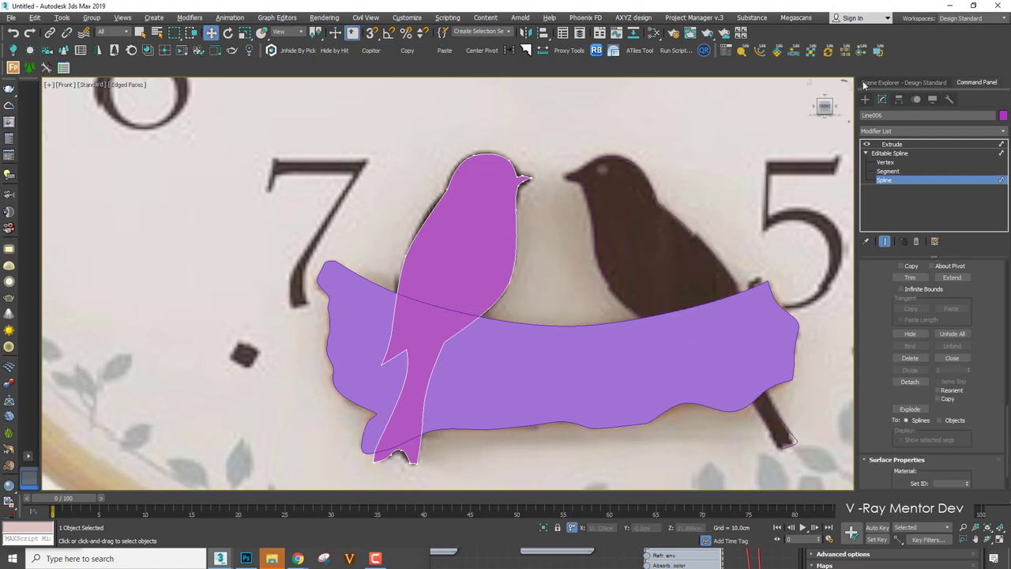
pyautogui.click(890, 145)
# Extrude the detached right bird shape by 0.5 cm.
pyautogui.press('F3')
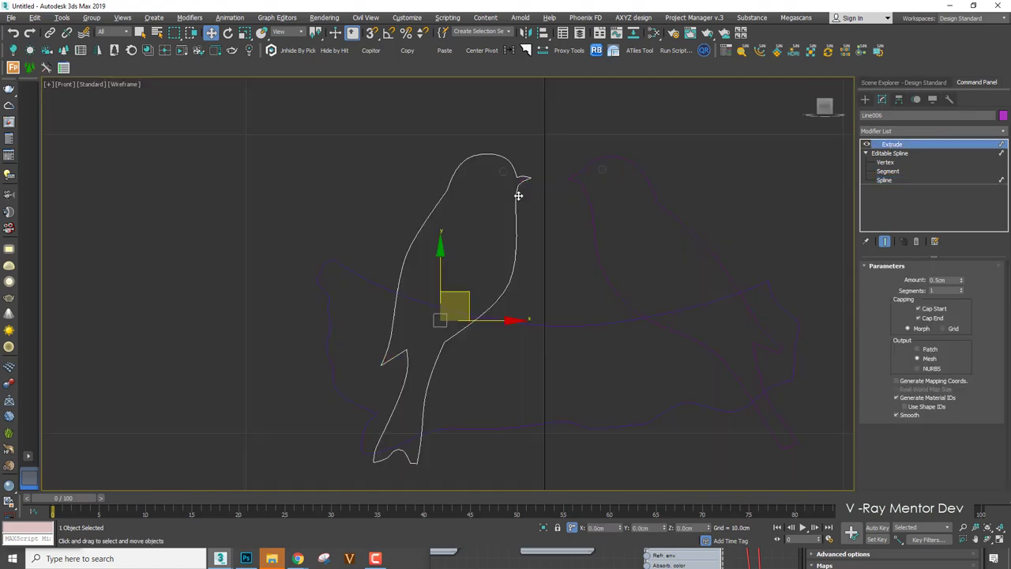
pyautogui.press('F3')
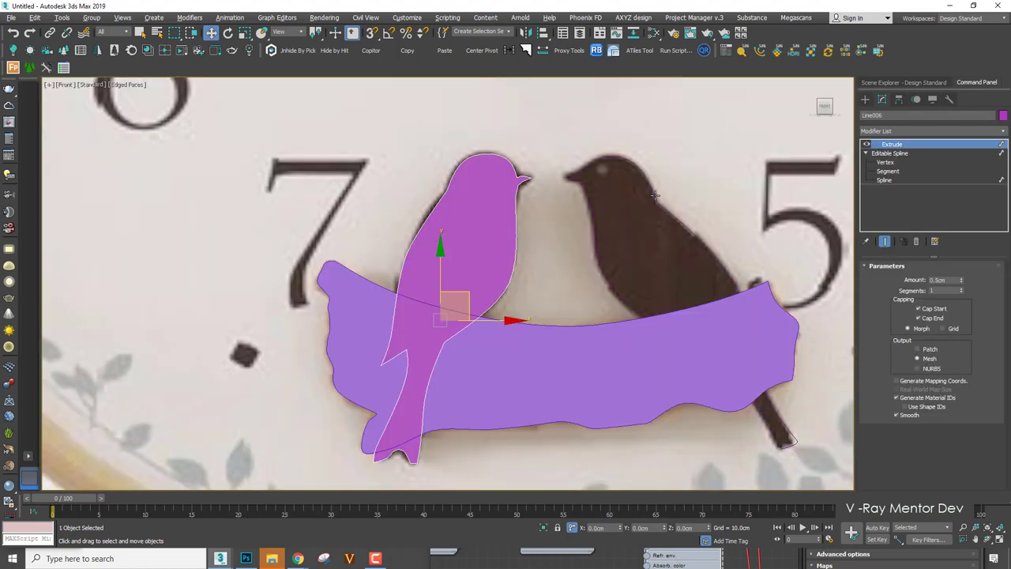
pyautogui.press('F3')
pyautogui.click(648, 193)
pyautogui.press('F3')
pyautogui.click(881, 131)
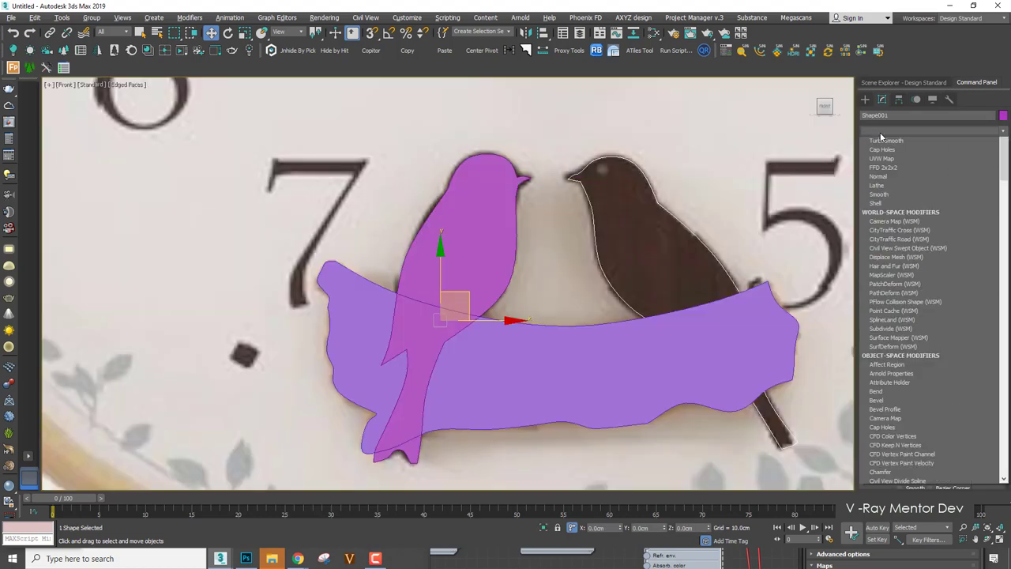
pyautogui.click(883, 147)
# Extrude the left bird's eye circle by 0.6 cm.
pyautogui.press('F3')
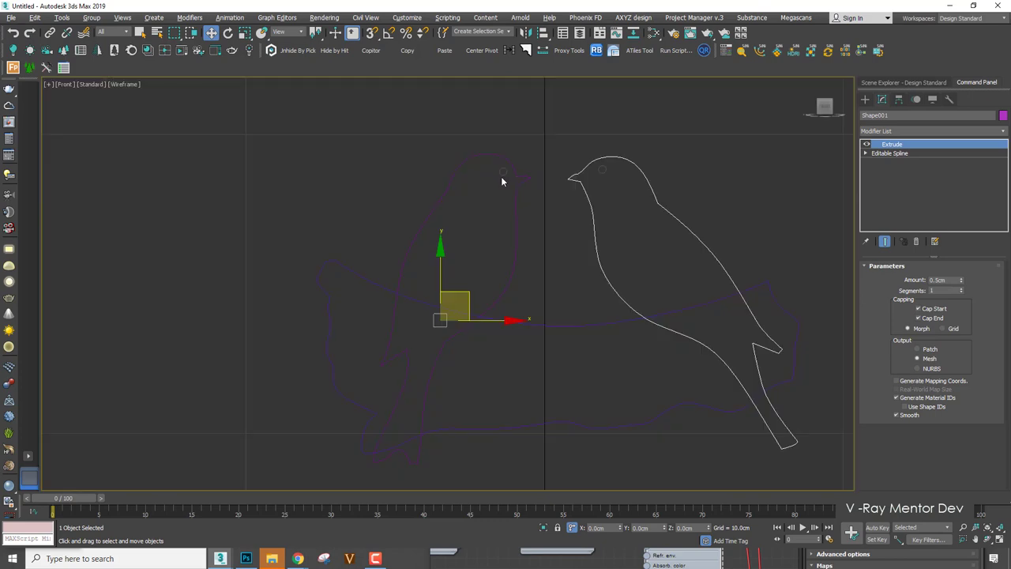
pyautogui.scroll(5, 501, 176)
pyautogui.click(502, 170)
pyautogui.press('F3')
pyautogui.click(899, 131)
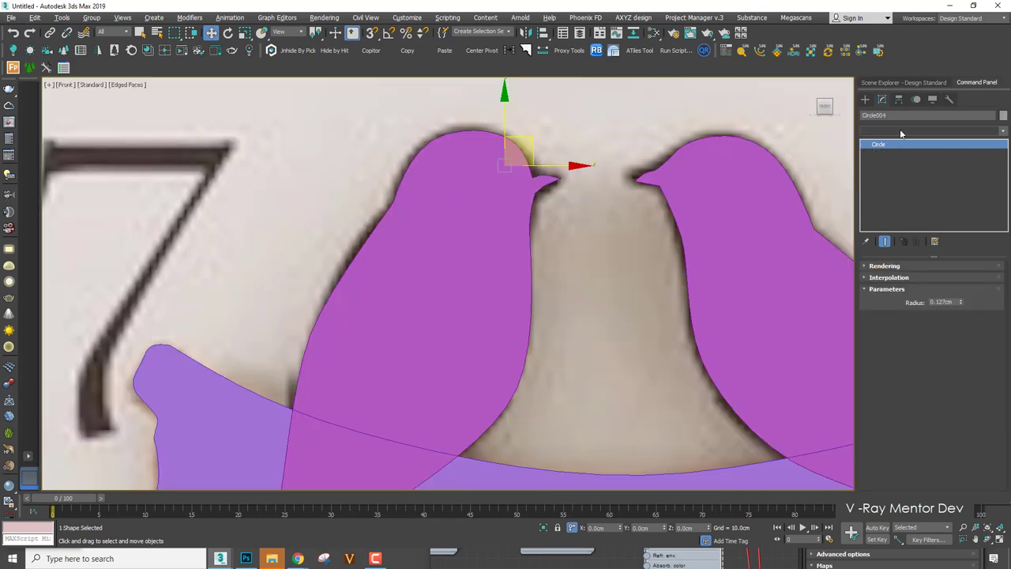
pyautogui.press('e')
pyautogui.press('x')
pyautogui.click(893, 143)
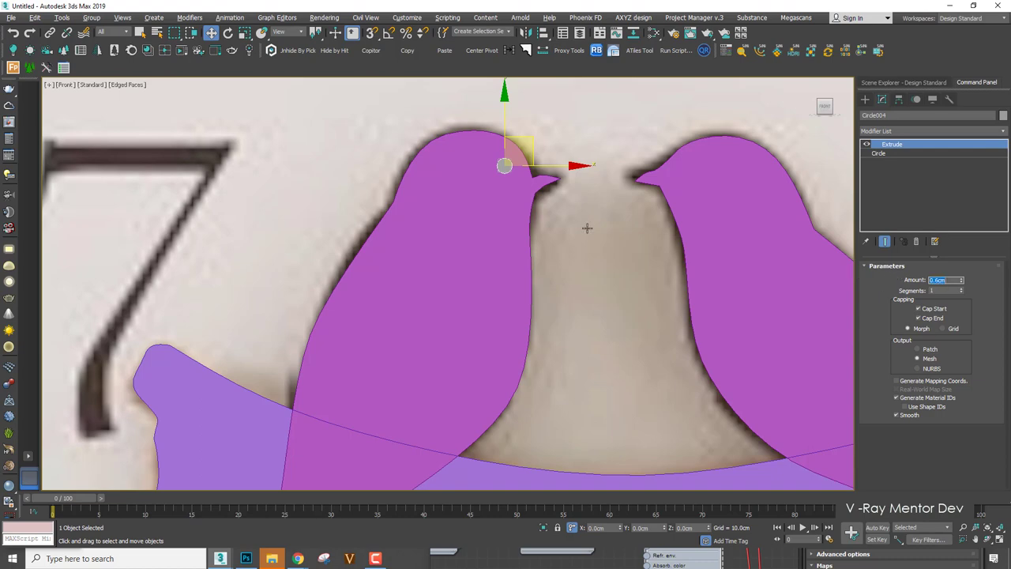
pyautogui.scroll(-6, 467, 204)
pyautogui.moveTo(440, 230); pyautogui.dragTo(555, 264)
pyautogui.hotkey('ctrl', 'z')
pyautogui.scroll(4, 486, 204)
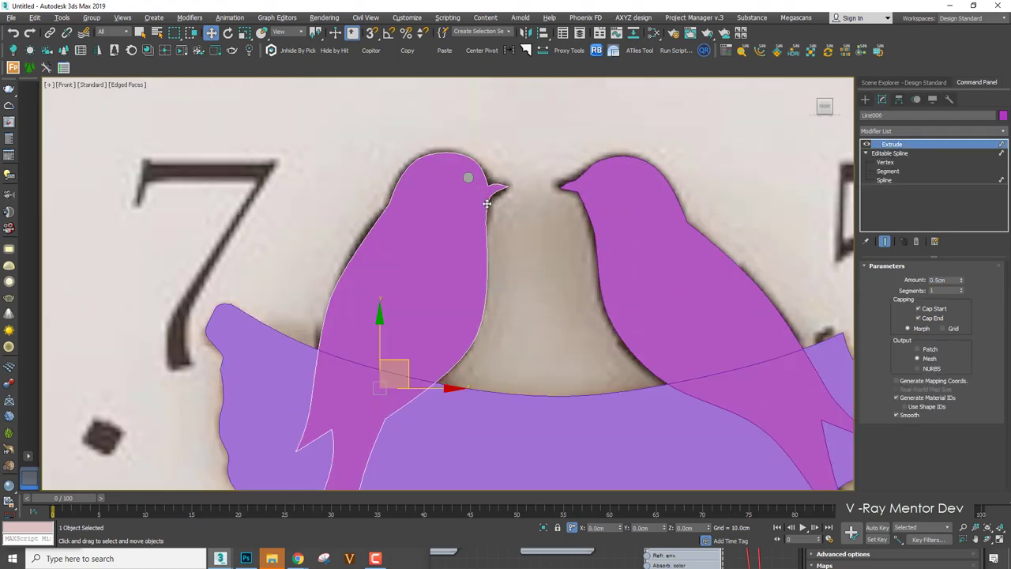
# Select the clock hand together with both birds and give them the hand's dark brown object color.
pyautogui.scroll(-3, 478, 222)
pyautogui.moveTo(531, 96); pyautogui.dragTo(525, 126, button='middle')
pyautogui.scroll(2, 489, 163)
pyautogui.click(493, 158)
pyautogui.scroll(-2, 497, 193)
pyautogui.keyDown('ctrl'); pyautogui.click(479, 283); pyautogui.keyUp('ctrl')
pyautogui.keyDown('ctrl'); pyautogui.click(555, 287); pyautogui.keyUp('ctrl')
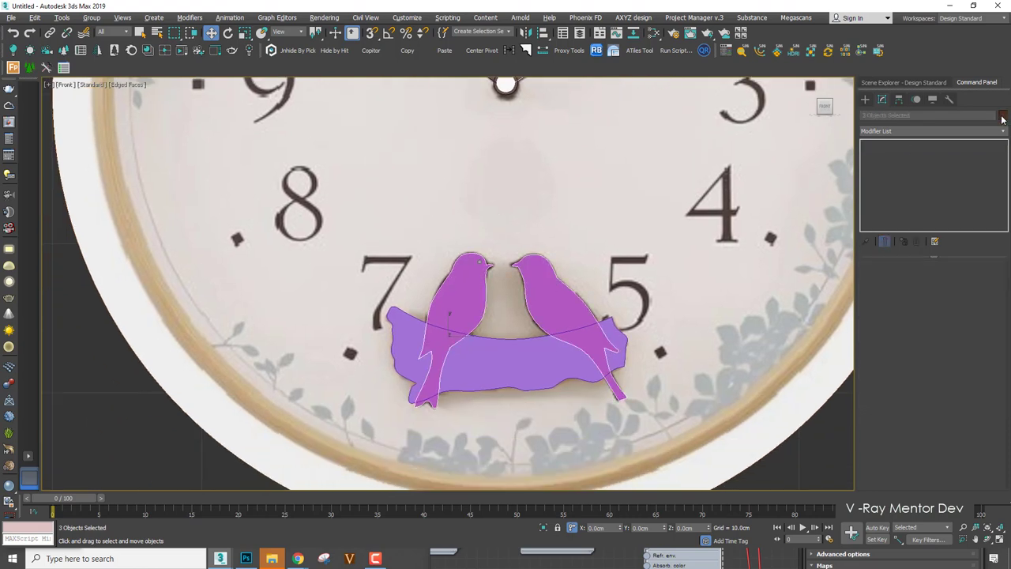
pyautogui.click(1003, 115)
pyautogui.click(401, 313)
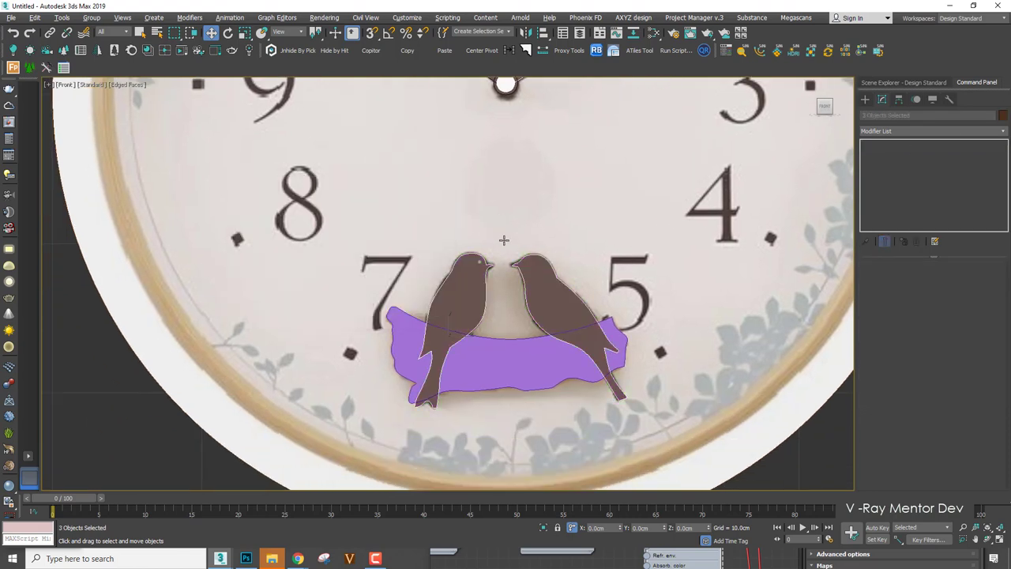
# Select the left bird's eye with the clock's white center cap and give them the same white object color.
pyautogui.click(504, 241)
pyautogui.scroll(5, 468, 255)
pyautogui.scroll(3, 480, 277)
pyautogui.click(537, 286)
pyautogui.scroll(-6, 521, 259)
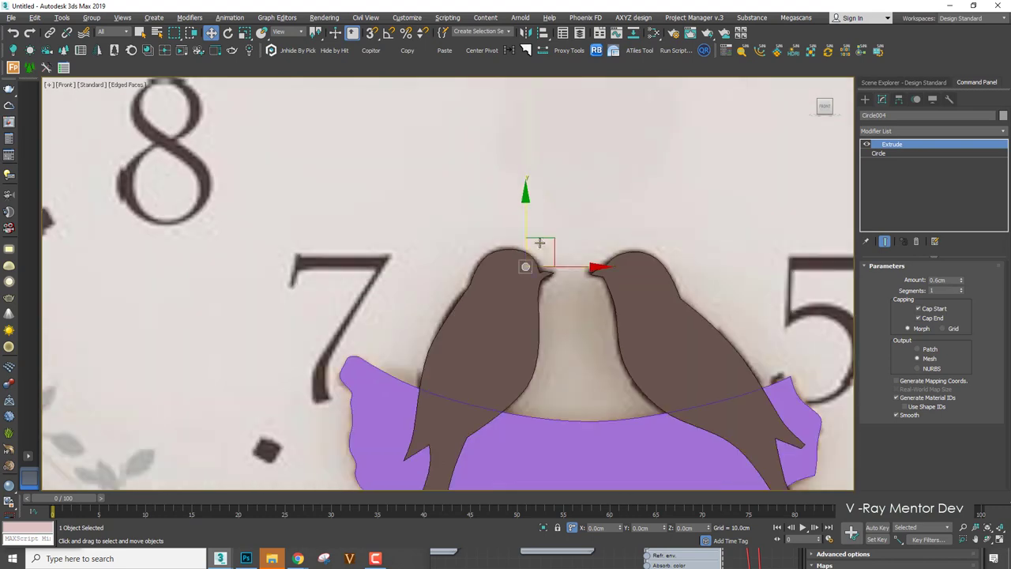
pyautogui.scroll(-5, 559, 231)
pyautogui.scroll(2, 555, 189)
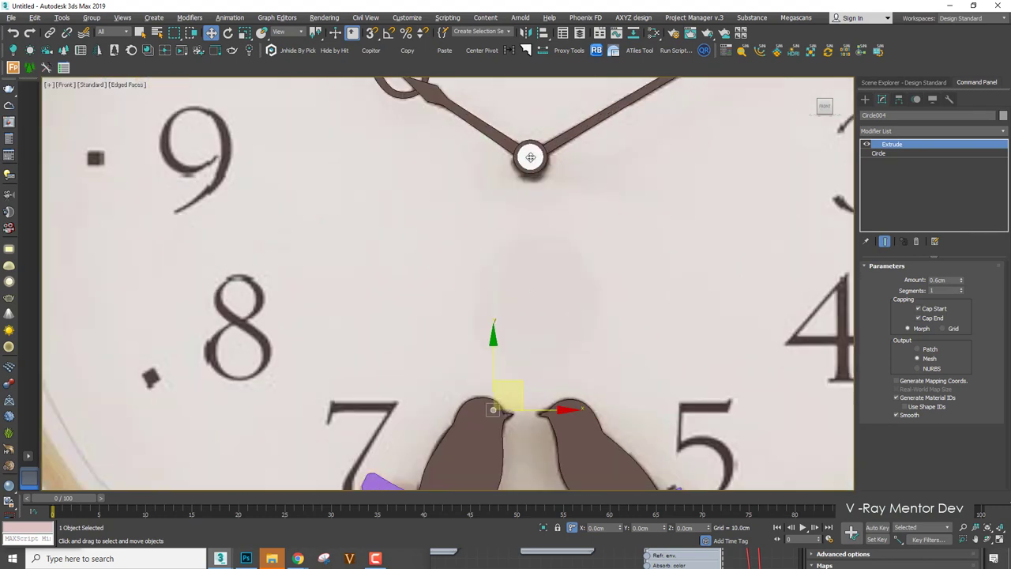
pyautogui.scroll(4, 509, 314)
pyautogui.scroll(-3, 498, 348)
pyautogui.scroll(4, 482, 371)
pyautogui.keyDown('ctrl'); pyautogui.click(495, 394); pyautogui.keyUp('ctrl')
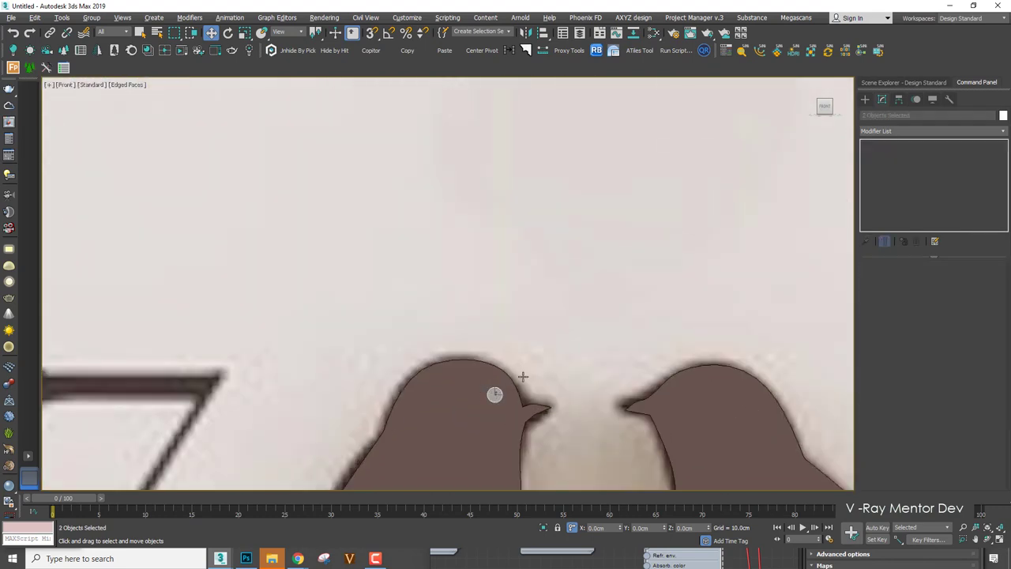
pyautogui.click(1003, 115)
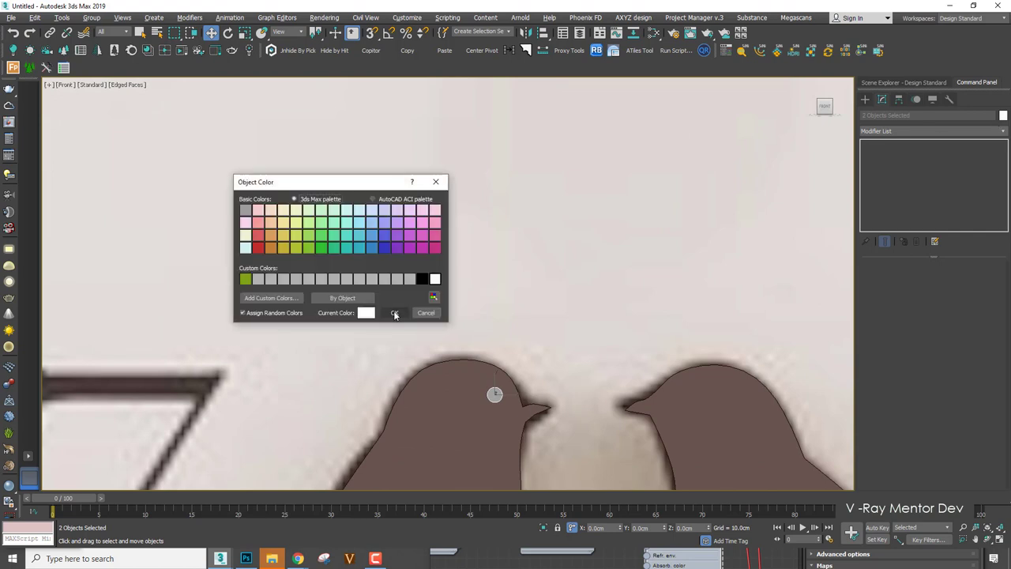
pyautogui.click(393, 311)
# Extrude the right bird's eye circle by 0.7 cm.
pyautogui.moveTo(730, 340); pyautogui.dragTo(609, 182, button='middle')
pyautogui.press('F3')
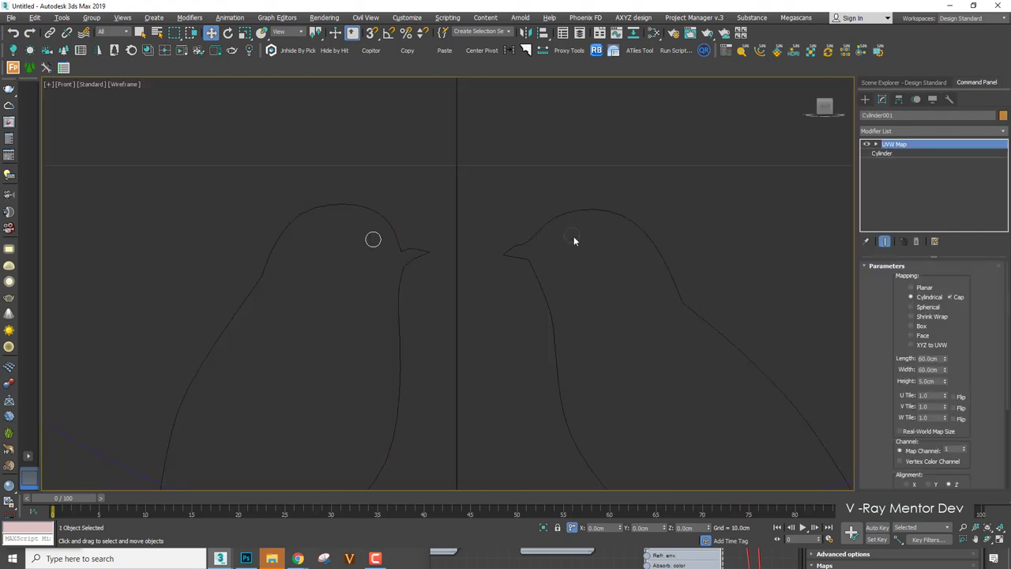
pyautogui.click(574, 235)
pyautogui.click(580, 230)
pyautogui.press('F3')
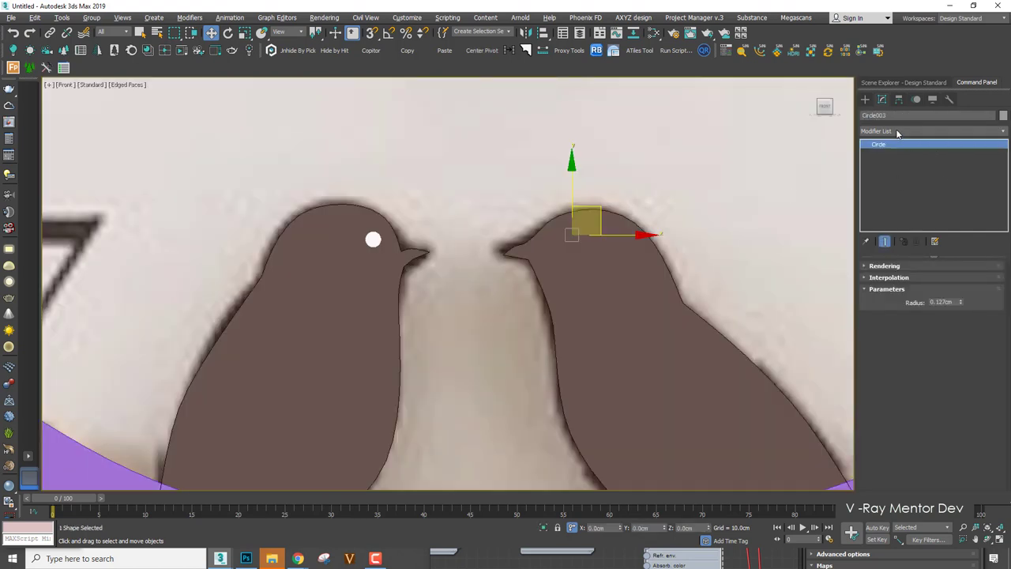
pyautogui.click(895, 131)
pyautogui.write('ex')
pyautogui.click(890, 143)
pyautogui.scroll(5, 563, 241)
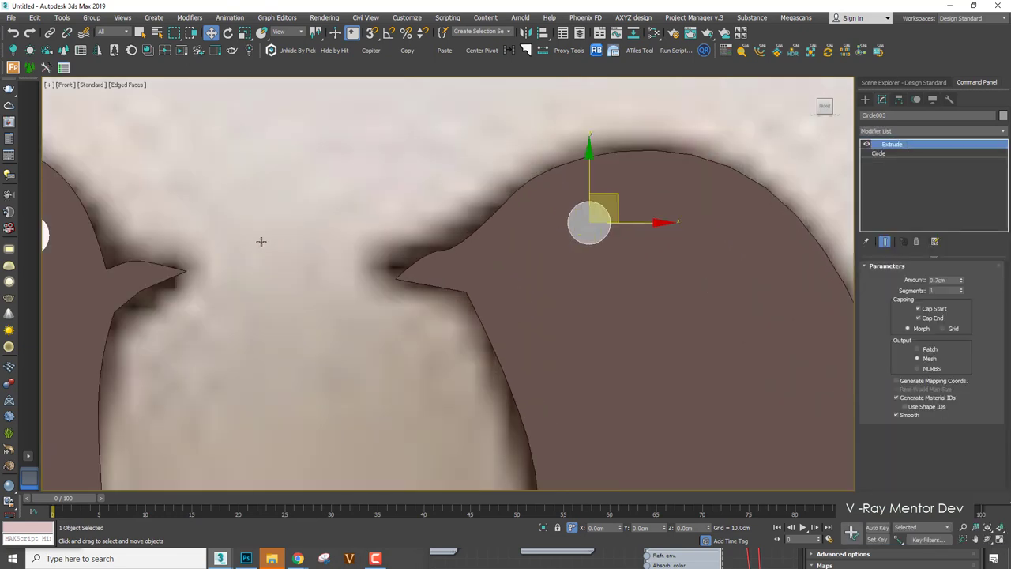
# Select both bird eyes and apply the left eye's white object color to them.
pyautogui.scroll(-3, 261, 241)
pyautogui.click(125, 242)
pyautogui.keyDown('ctrl'); pyautogui.click(406, 236); pyautogui.keyUp('ctrl')
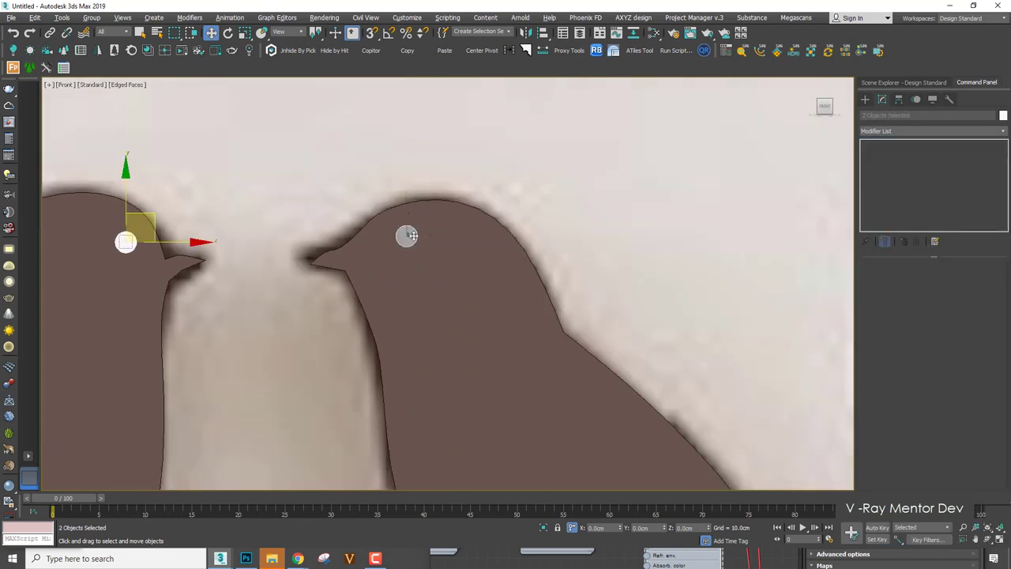
pyautogui.click(1003, 116)
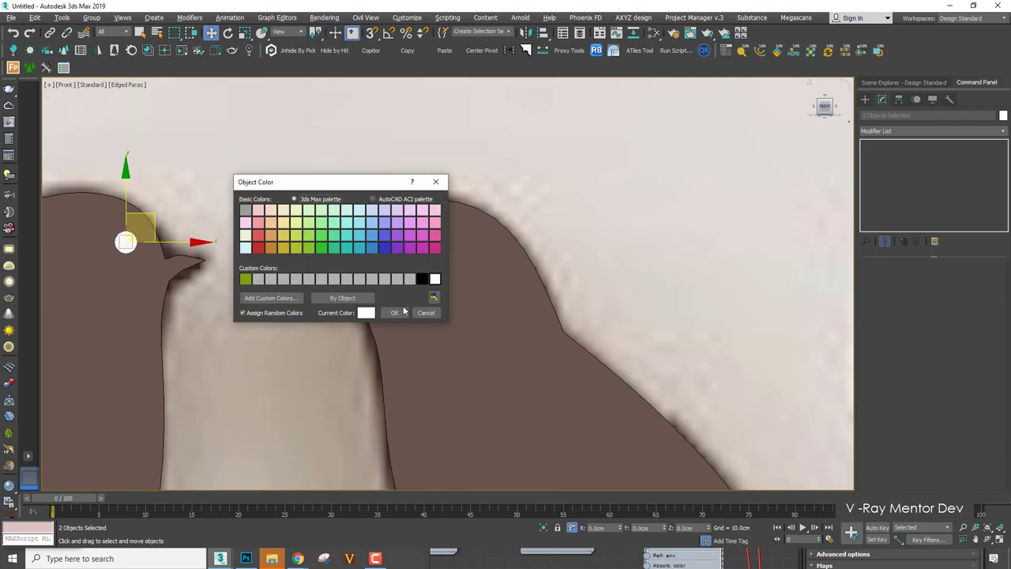
pyautogui.click(409, 313)
# Deselect the eyes and turn off edged-faces display in the front view.
pyautogui.scroll(-5, 477, 275)
pyautogui.click(539, 322)
pyautogui.scroll(-3, 539, 322)
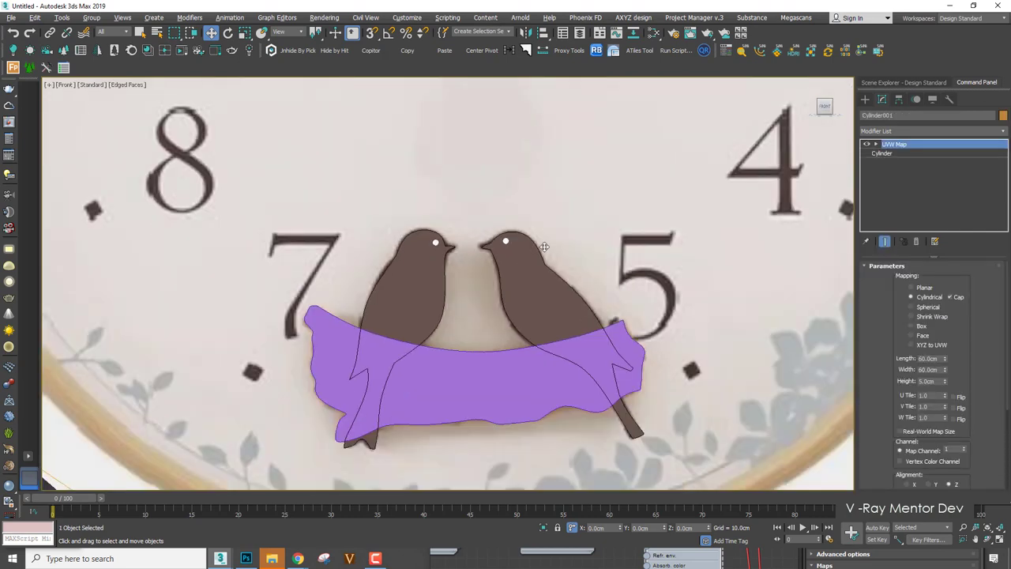
pyautogui.press('F4')
pyautogui.scroll(-3, 539, 322)
# Move the branch sideways to see the reference wood beneath it, and undo the move.
pyautogui.click(540, 321)
pyautogui.moveTo(515, 319); pyautogui.dragTo(583, 482)
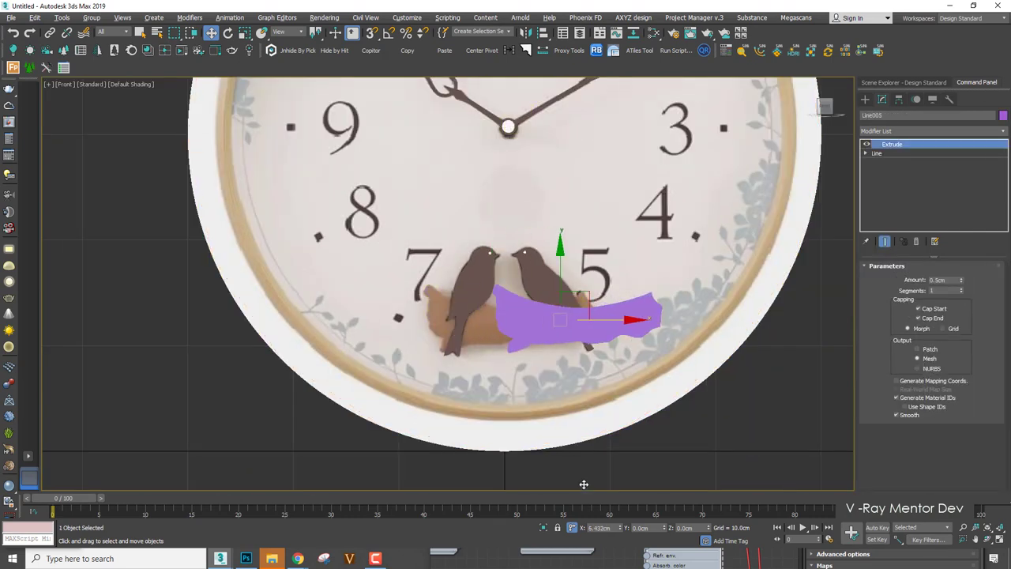
pyautogui.hotkey('ctrl', 'z')
# Change the wooden branch's object color from the palette to light orange.
pyautogui.scroll(2, 458, 349)
pyautogui.scroll(3, 456, 348)
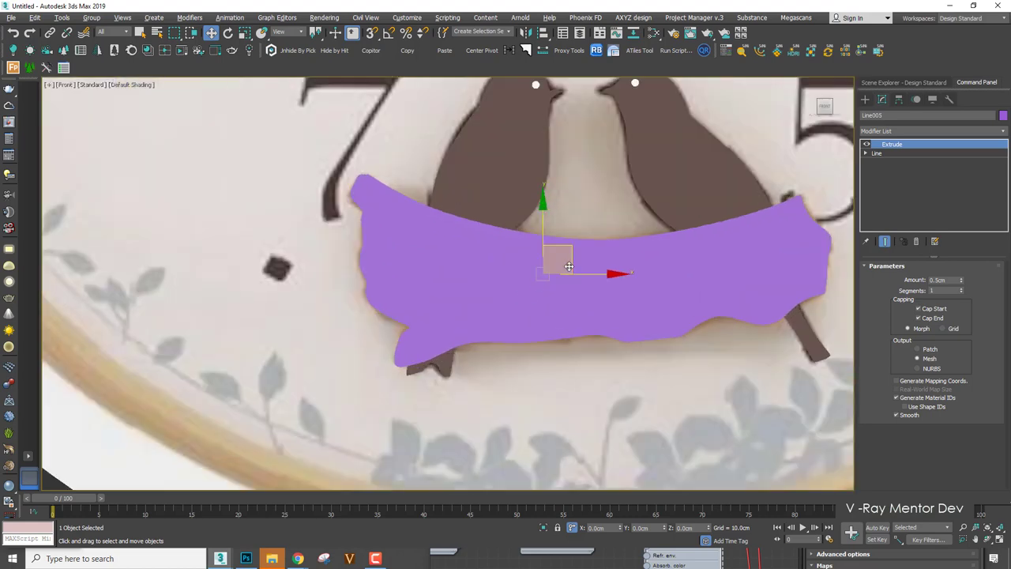
pyautogui.scroll(-2, 559, 270)
pyautogui.scroll(-2, 559, 270)
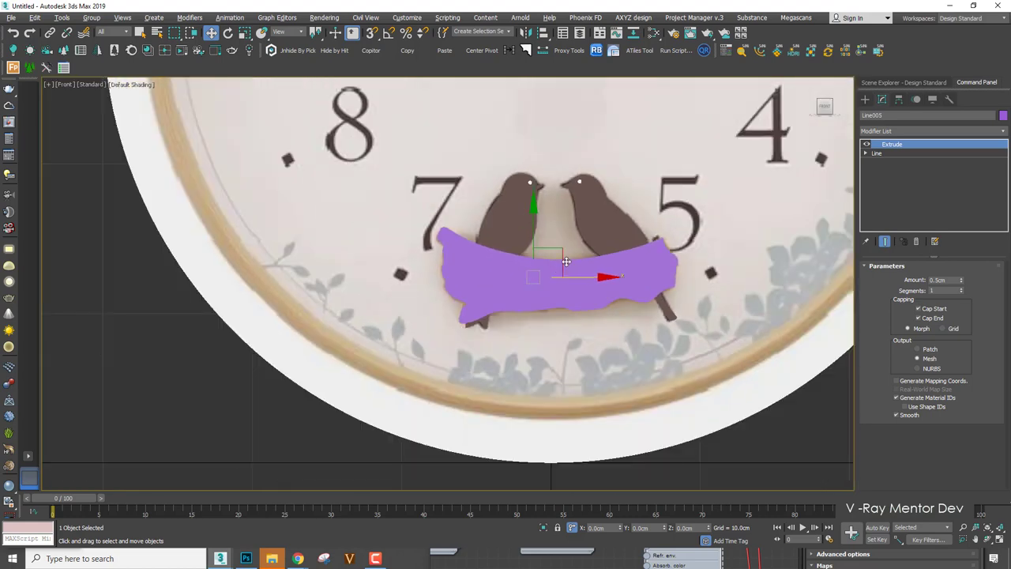
pyautogui.scroll(-2, 549, 282)
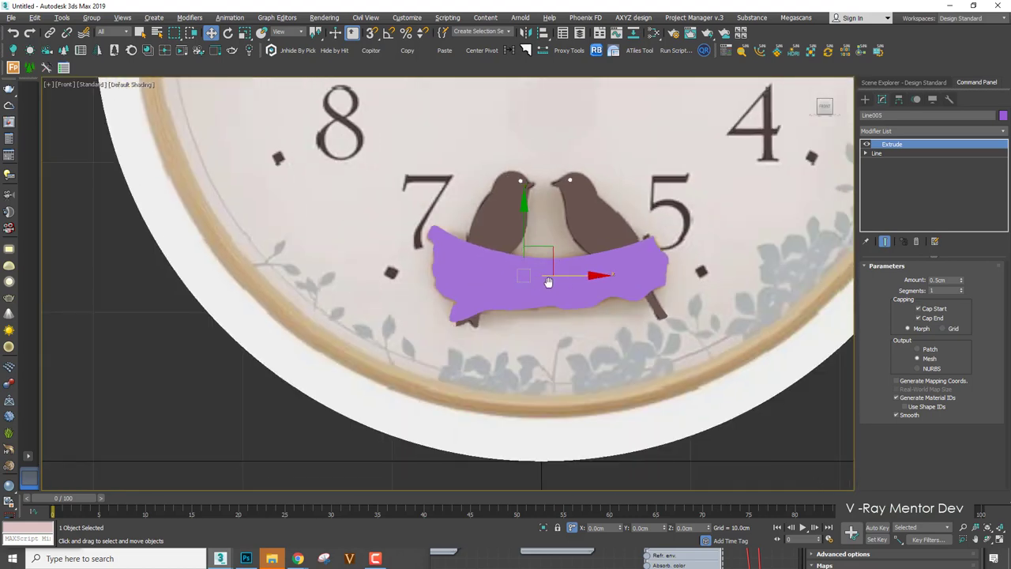
pyautogui.scroll(2, 544, 276)
pyautogui.scroll(-3, 564, 274)
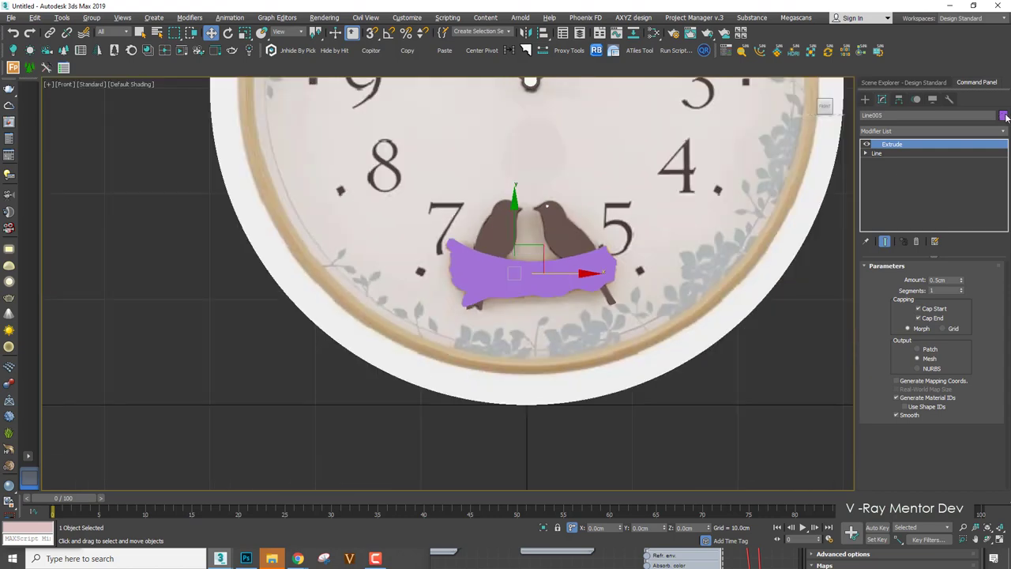
pyautogui.click(1003, 115)
pyautogui.click(270, 246)
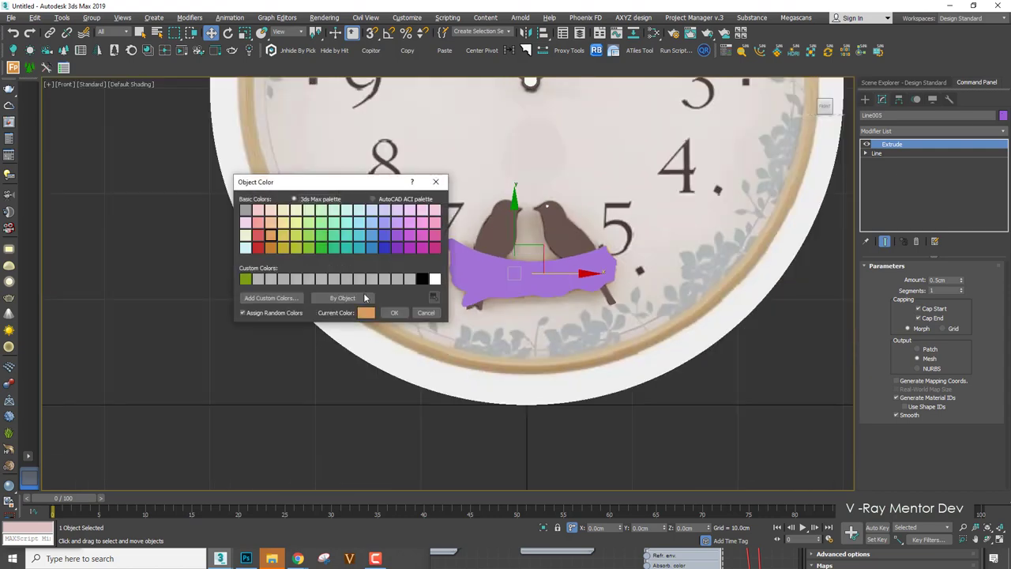
pyautogui.click(394, 313)
pyautogui.scroll(-3, 575, 253)
pyautogui.scroll(3, 555, 281)
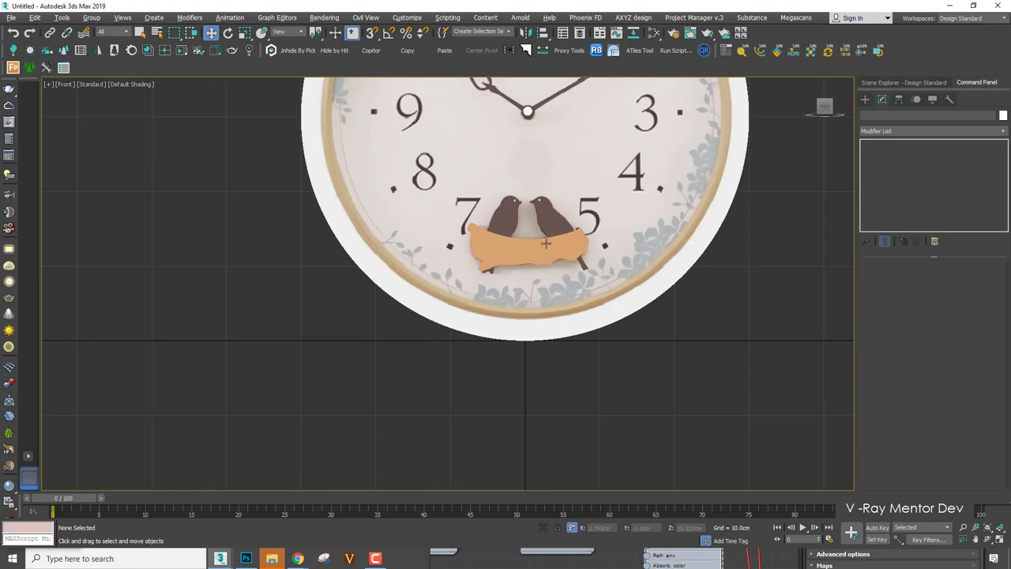
# In the perspective view, select both birds together with their eyes, leaving the branch out of the selection.
pyautogui.click(545, 243)
pyautogui.press('p')
pyautogui.press('z')
pyautogui.scroll(-5, 552, 246)
pyautogui.scroll(5, 557, 250)
pyautogui.keyDown('alt'); pyautogui.moveTo(547, 312); pyautogui.dragTo(544, 272, button='middle'); pyautogui.keyUp('alt')
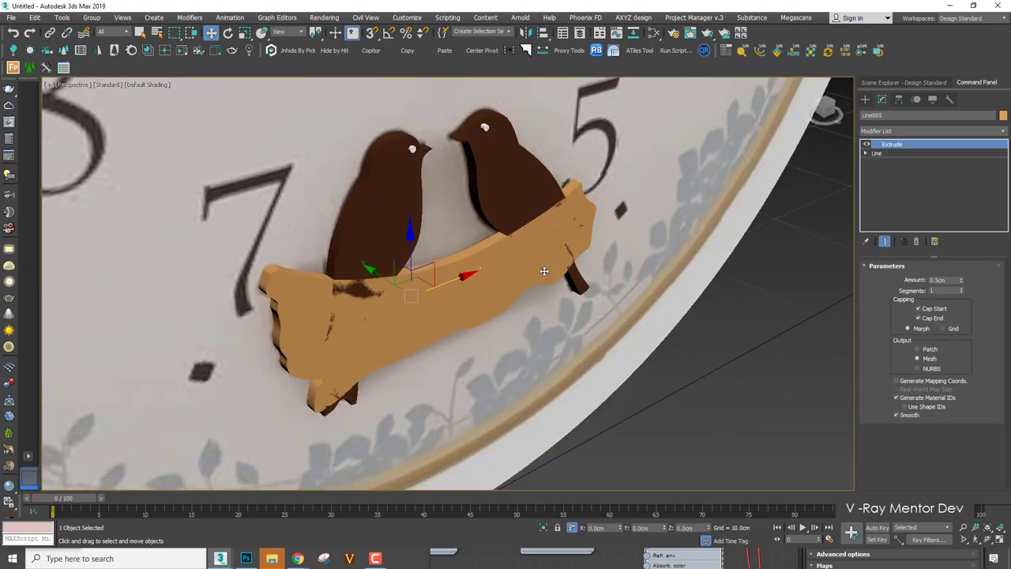
pyautogui.press('F3')
pyautogui.click(483, 127)
pyautogui.scroll(5, 493, 125)
pyautogui.keyDown('alt'); pyautogui.moveTo(502, 134); pyautogui.dragTo(546, 201, button='middle'); pyautogui.keyUp('alt')
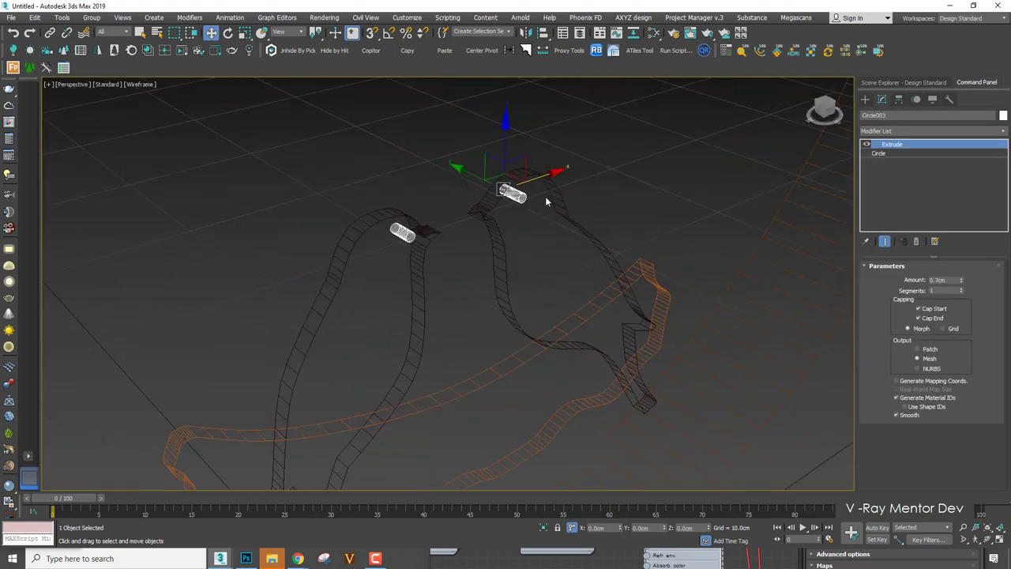
pyautogui.moveTo(557, 155)
pyautogui.mouseDown()
pyautogui.moveTo(487, 206)
pyautogui.moveTo(406, 236)
pyautogui.mouseUp()
pyautogui.press('F3')
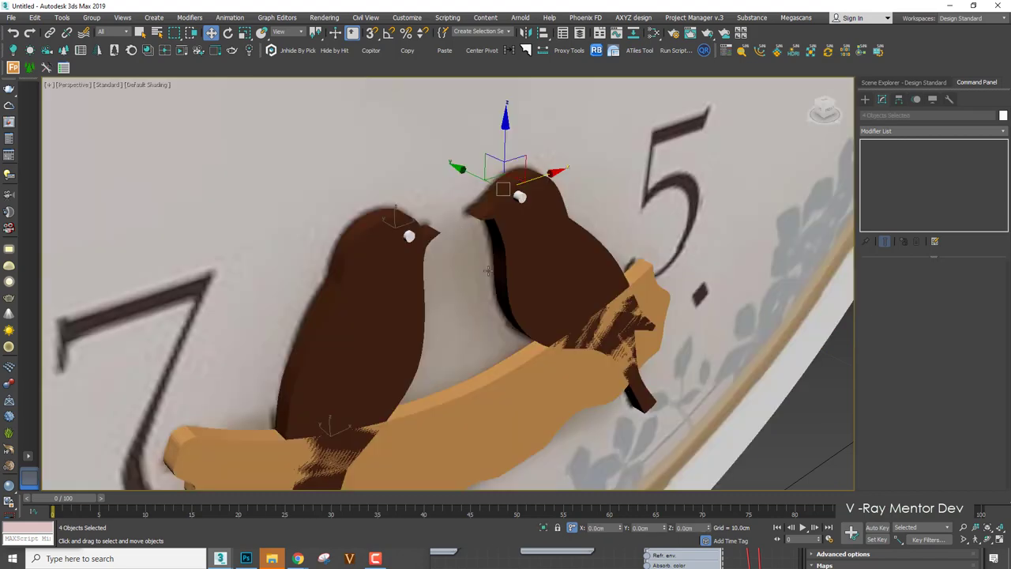
# Try moving the selected birds and eyes along the Y axis in the perspective view, and undo the move.
pyautogui.keyDown('alt'); pyautogui.moveTo(491, 259); pyautogui.dragTo(523, 264, button='middle'); pyautogui.keyUp('alt')
pyautogui.moveTo(436, 176); pyautogui.dragTo(461, 183)
pyautogui.hotkey('ctrl', 'z')
# In the top view, move the selected birds and eyes by -0.4 cm along Y so they stand in front of the branch.
pyautogui.press('t')
pyautogui.scroll(6, 466, 306)
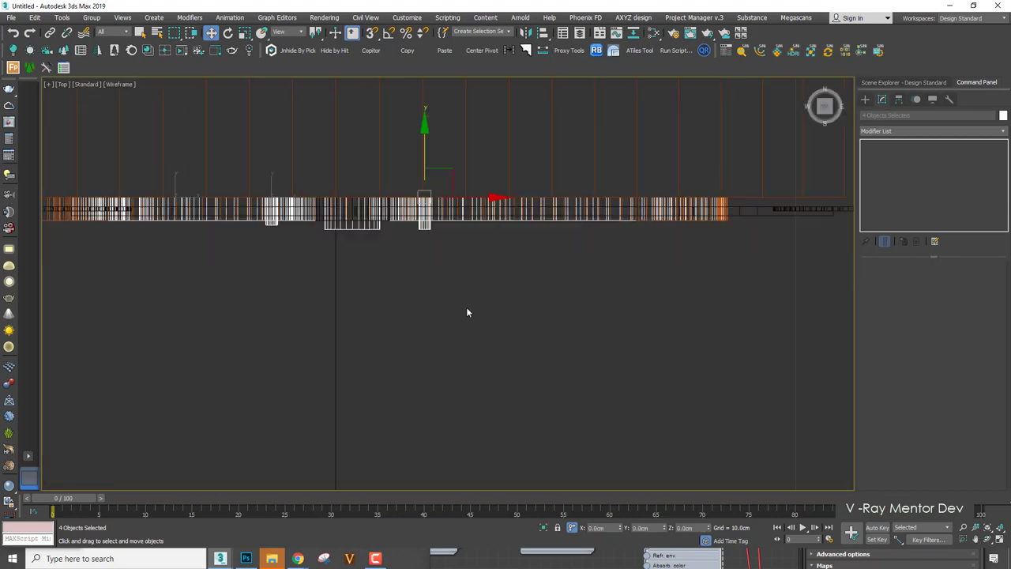
pyautogui.moveTo(403, 92); pyautogui.dragTo(421, 118)
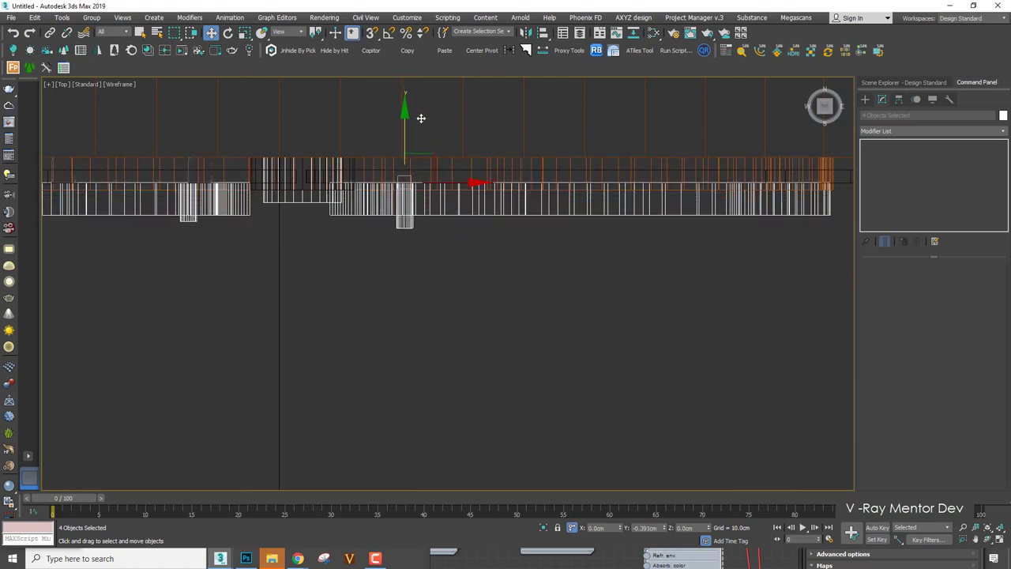
pyautogui.hotkey('ctrl', 'z')
pyautogui.moveTo(660, 528); pyautogui.dragTo(486, 531)
pyautogui.write('-.5')
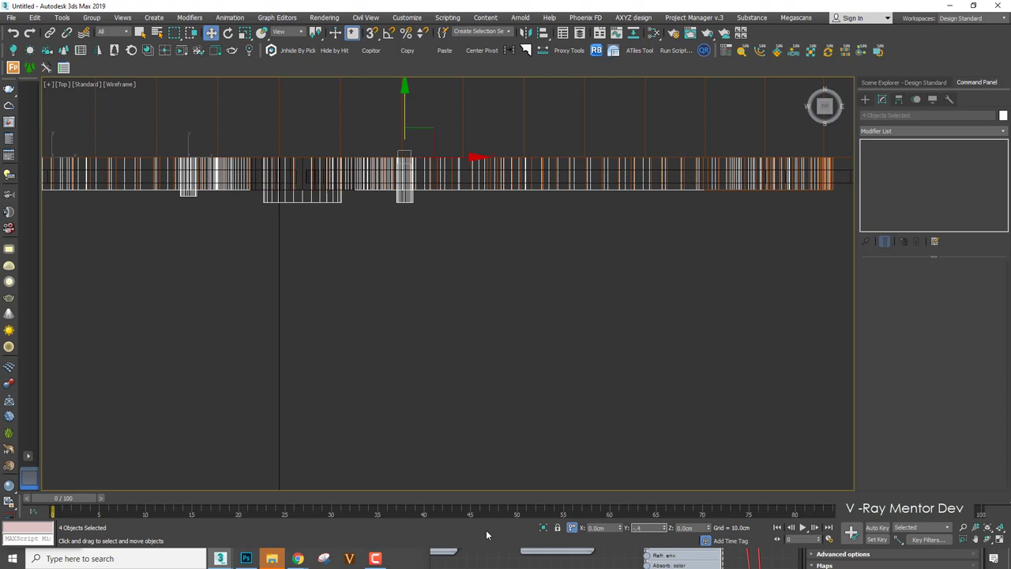
pyautogui.press('Return')
# Set the extrusion amount of both bird eyes to 0.55 cm.
pyautogui.scroll(-3, 430, 277)
pyautogui.moveTo(430, 276); pyautogui.dragTo(390, 211, button='middle')
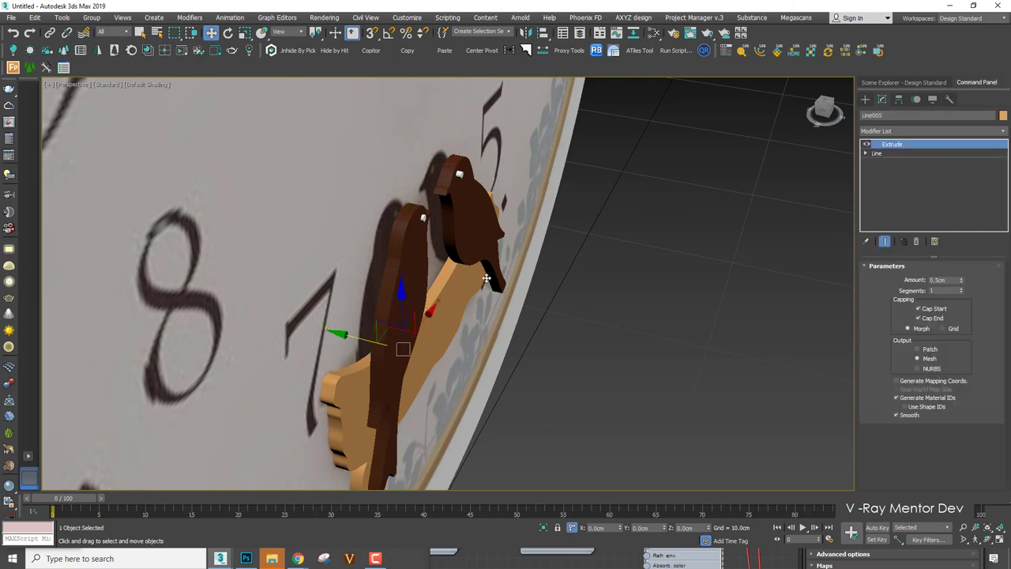
pyautogui.keyDown('alt'); pyautogui.moveTo(486, 278); pyautogui.dragTo(430, 292, button='middle'); pyautogui.keyUp('alt')
pyautogui.scroll(6, 470, 169)
pyautogui.click(478, 169)
pyautogui.keyDown('alt'); pyautogui.moveTo(478, 169); pyautogui.dragTo(571, 210, button='middle'); pyautogui.keyUp('alt')
pyautogui.press('F4')
pyautogui.moveTo(952, 280); pyautogui.dragTo(766, 250)
pyautogui.write('.')
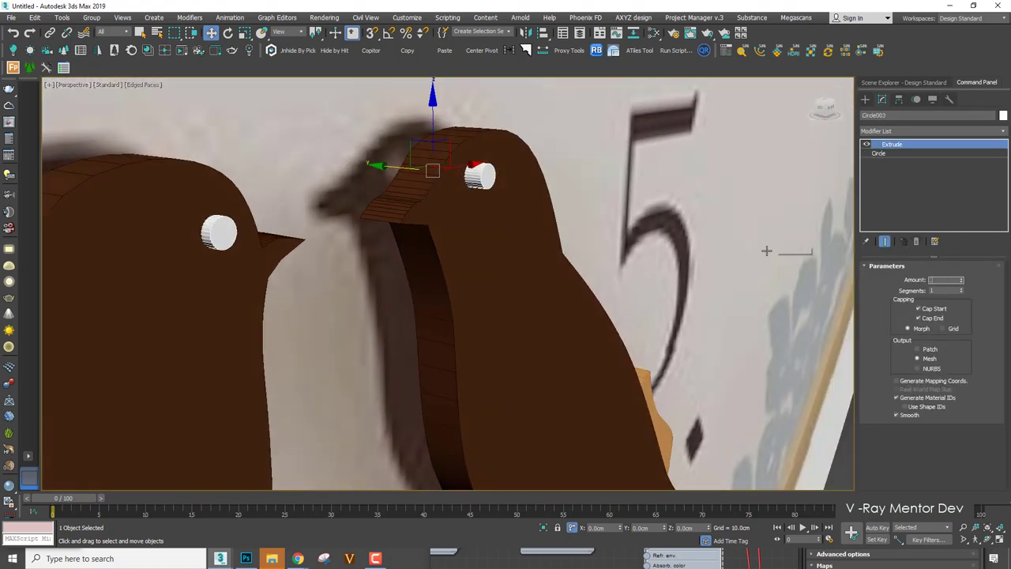
pyautogui.write('0.5')
pyautogui.press('Return')
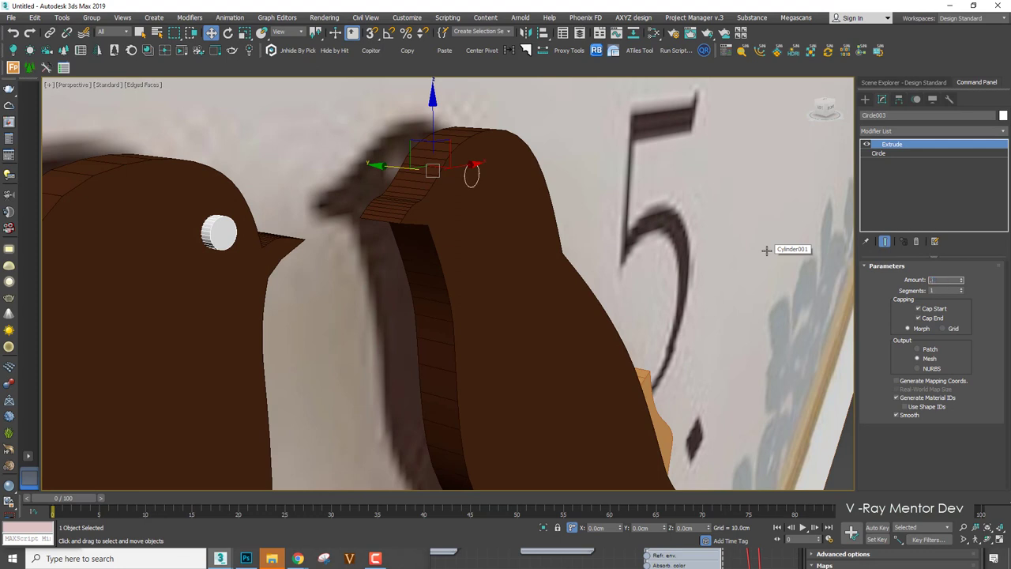
pyautogui.write('0.55')
pyautogui.press('Return')
pyautogui.click(222, 216)
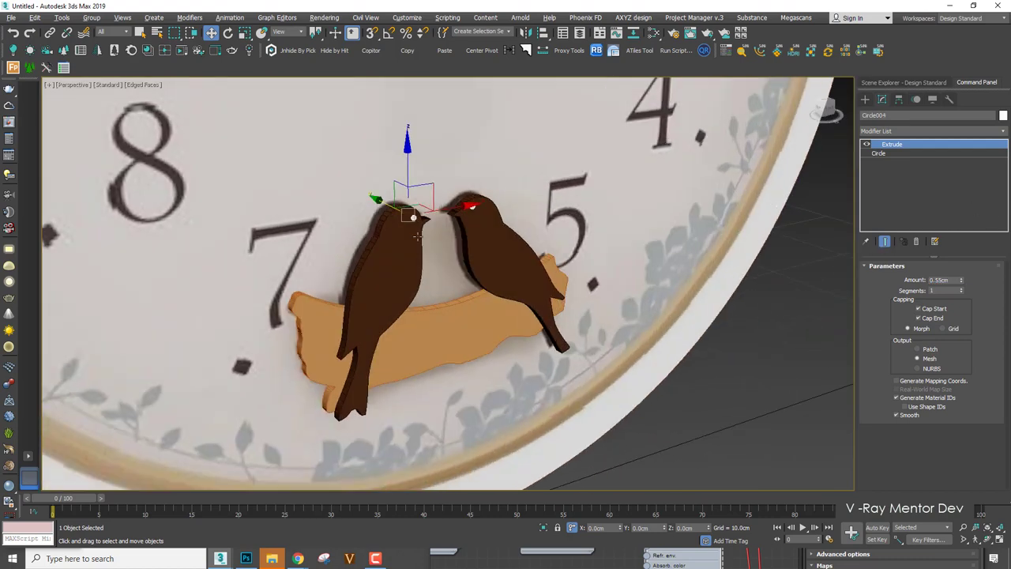
pyautogui.scroll(2, 474, 228)
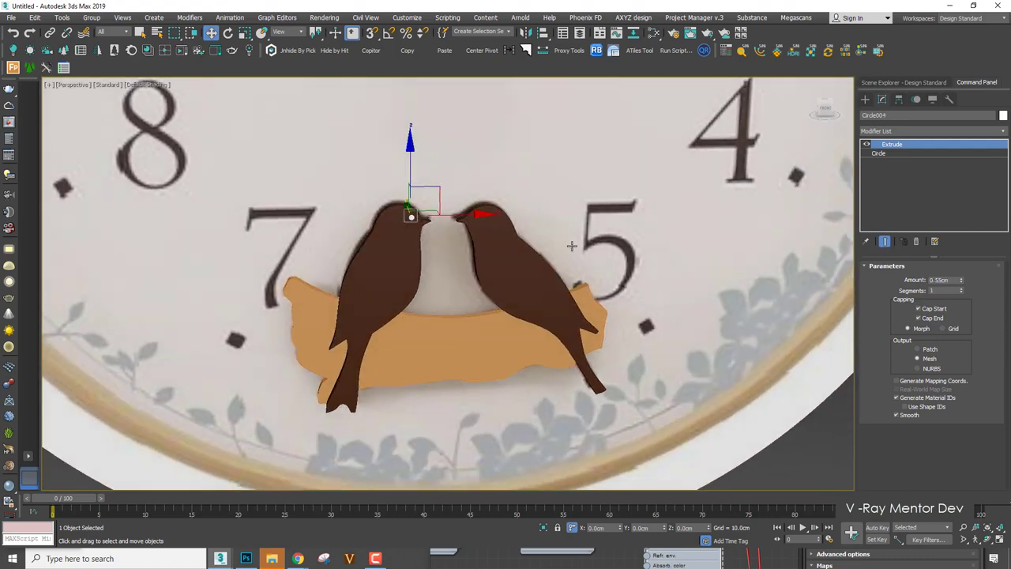
# Group the right bird's body with its eye under the name bird1.
pyautogui.scroll(2, 474, 228)
pyautogui.scroll(-2, 474, 229)
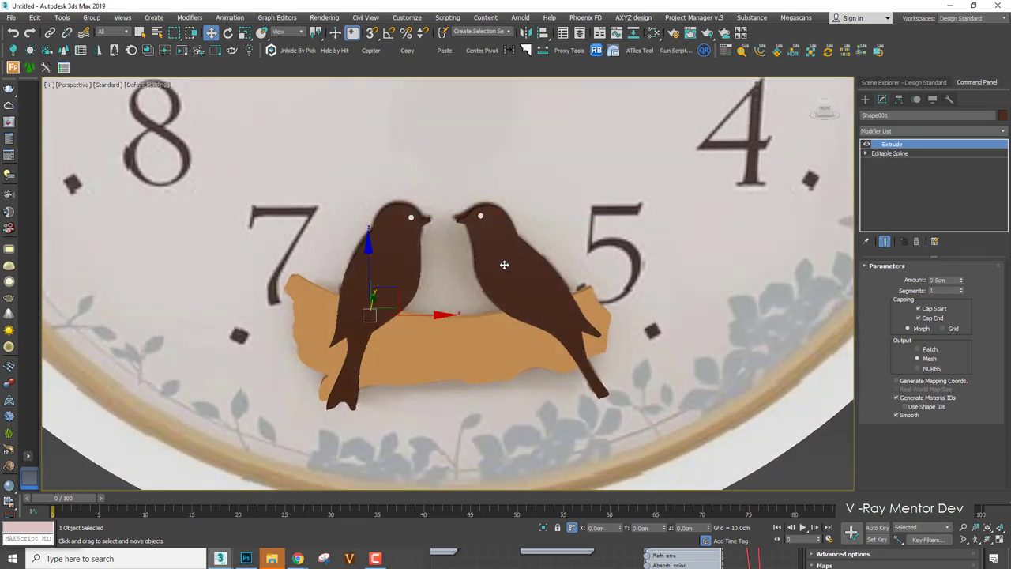
pyautogui.scroll(5, 490, 229)
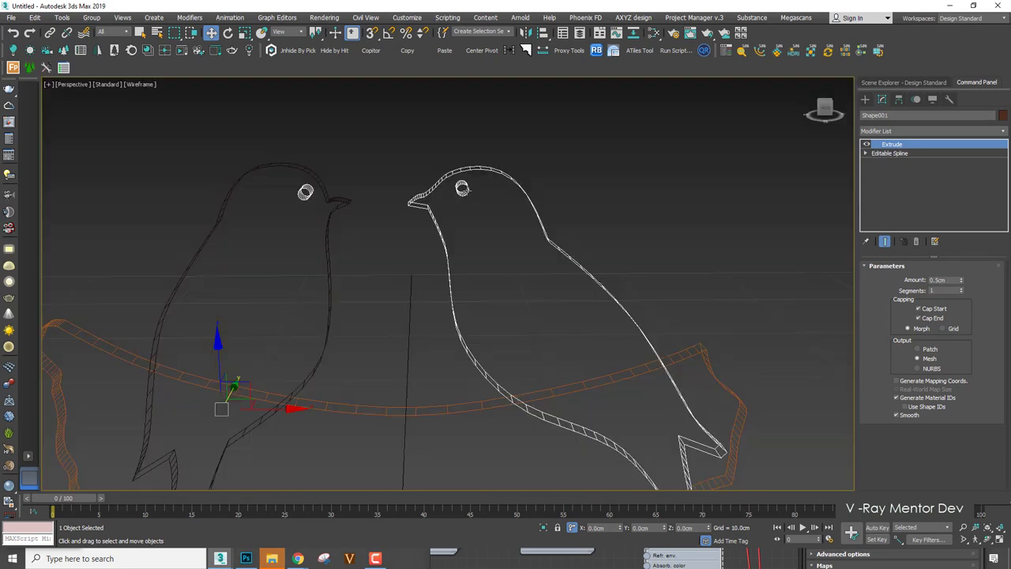
pyautogui.click(468, 189)
pyautogui.press('F3')
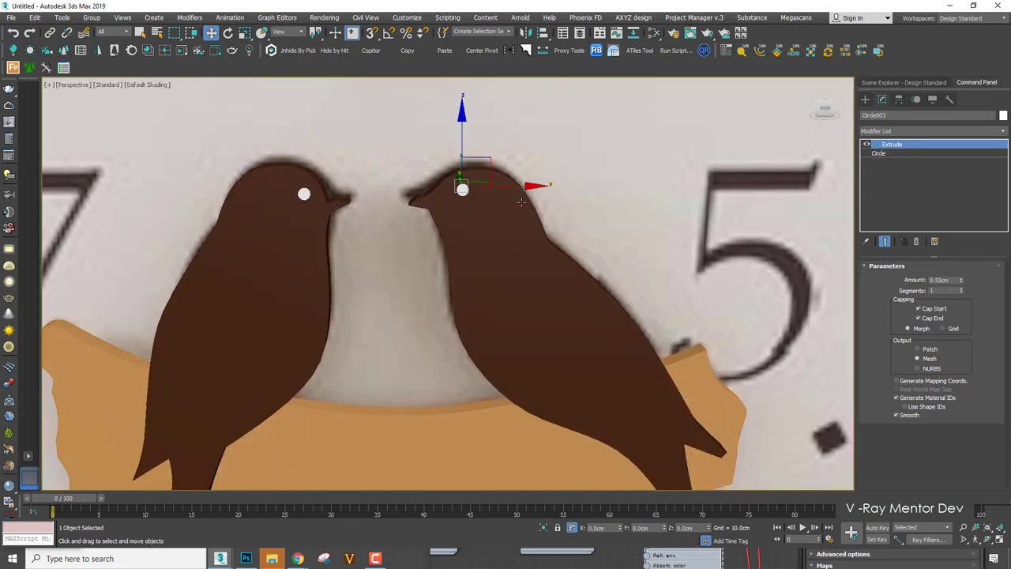
pyautogui.moveTo(522, 195); pyautogui.dragTo(535, 237)
pyautogui.click(534, 236)
pyautogui.keyDown('ctrl'); pyautogui.click(461, 190); pyautogui.keyUp('ctrl')
pyautogui.click(91, 17)
pyautogui.click(100, 37)
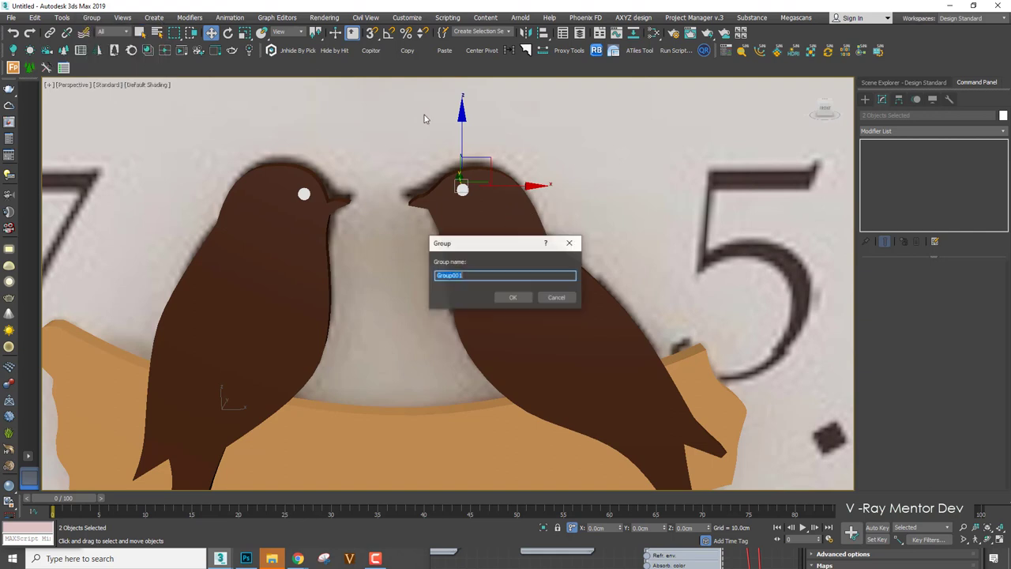
pyautogui.write('bird')
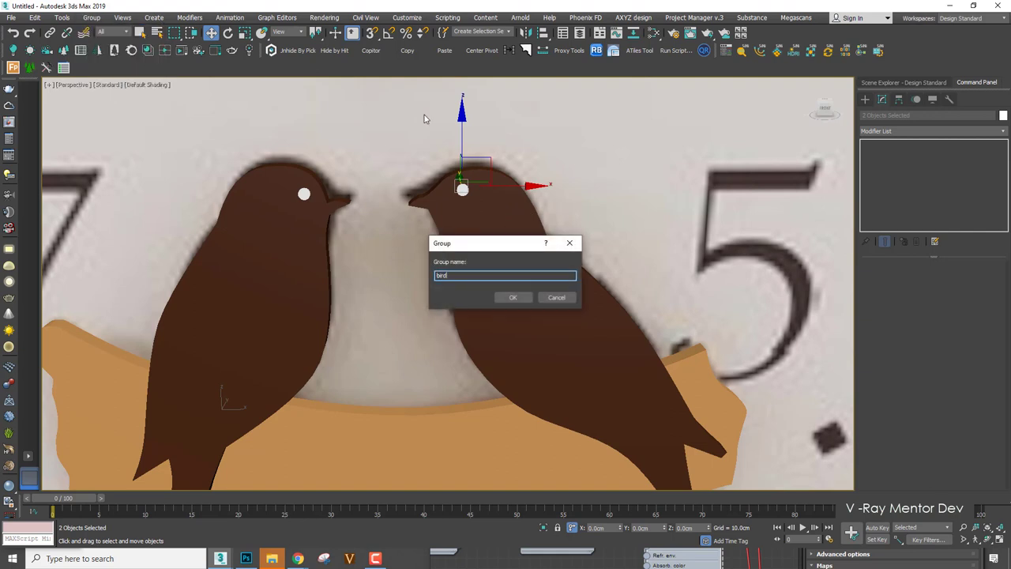
pyautogui.write('1')
pyautogui.press('Return')
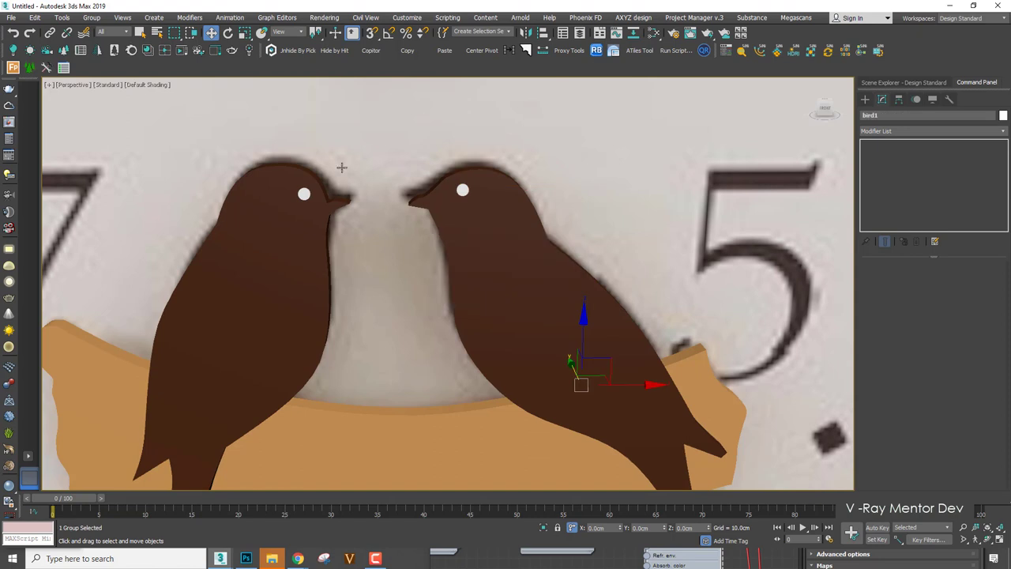
# Group the left bird's body with its eye under the name bird 2.
pyautogui.click(301, 275)
pyautogui.keyDown('ctrl'); pyautogui.click(303, 197); pyautogui.keyUp('ctrl')
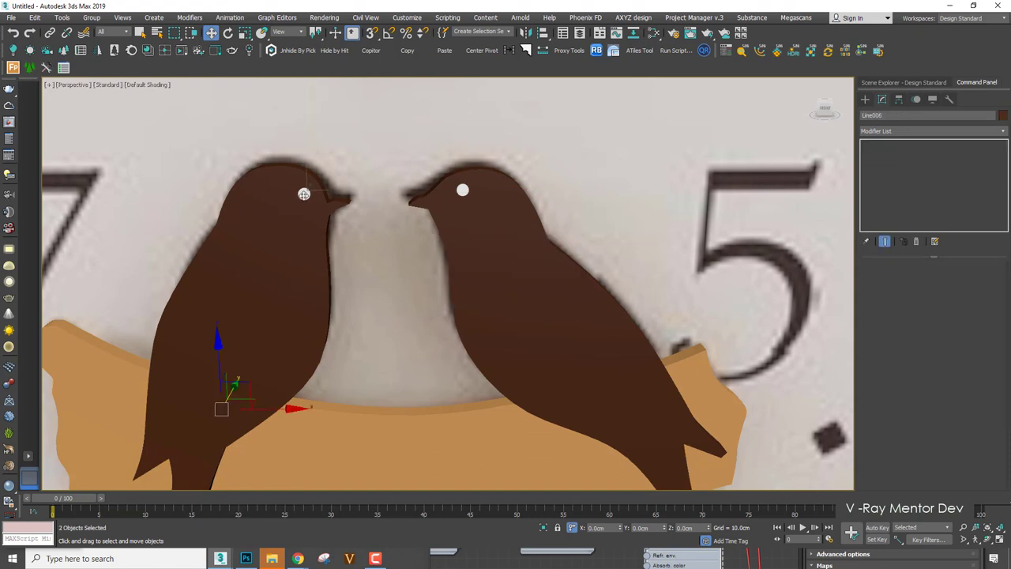
pyautogui.click(92, 18)
pyautogui.click(100, 37)
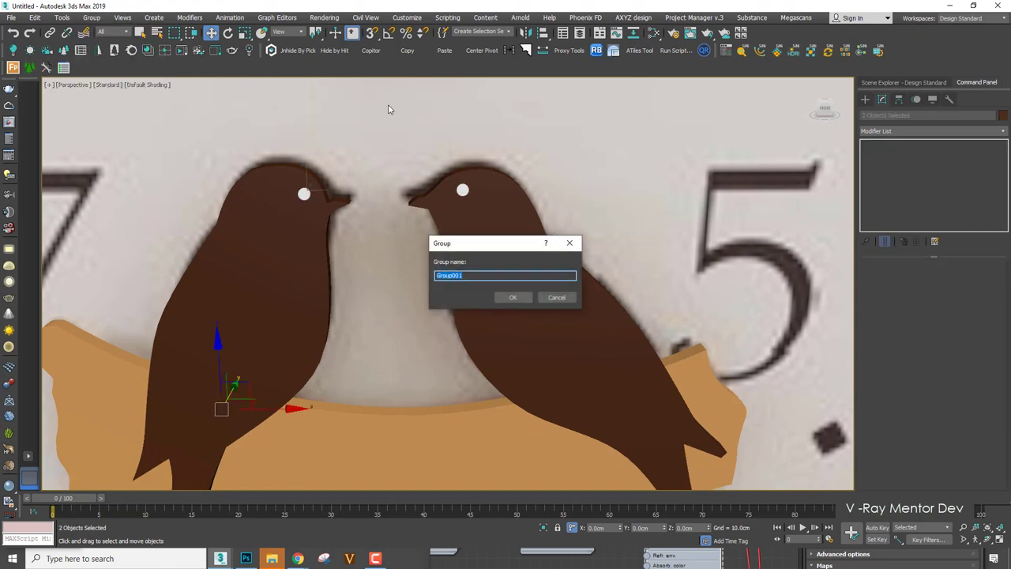
pyautogui.write('bird 2')
pyautogui.press('Return')
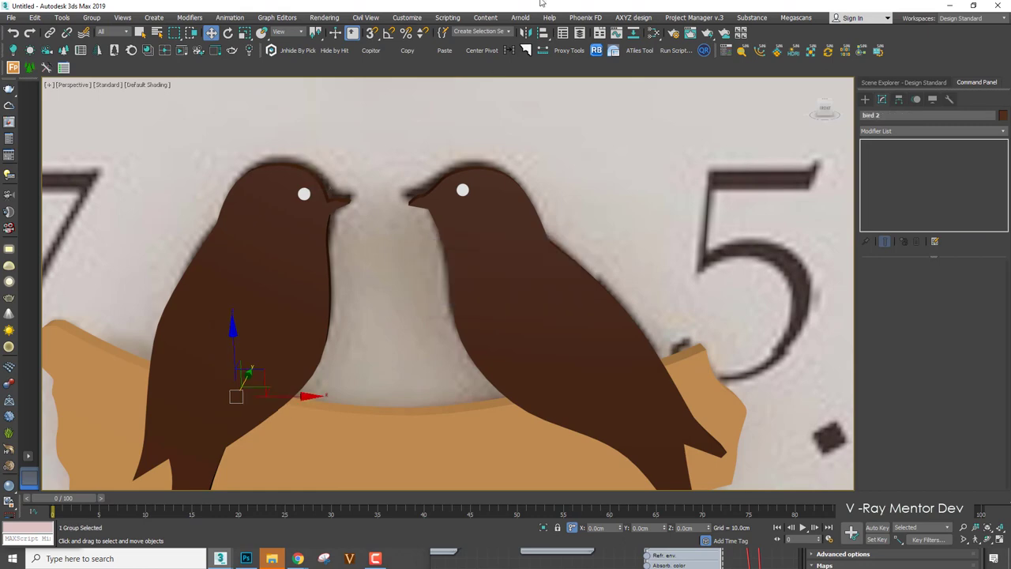
# Examine the pivot positions of both bird groups in the front view, comparing wireframe and shaded display.
pyautogui.scroll(-5, 559, 265)
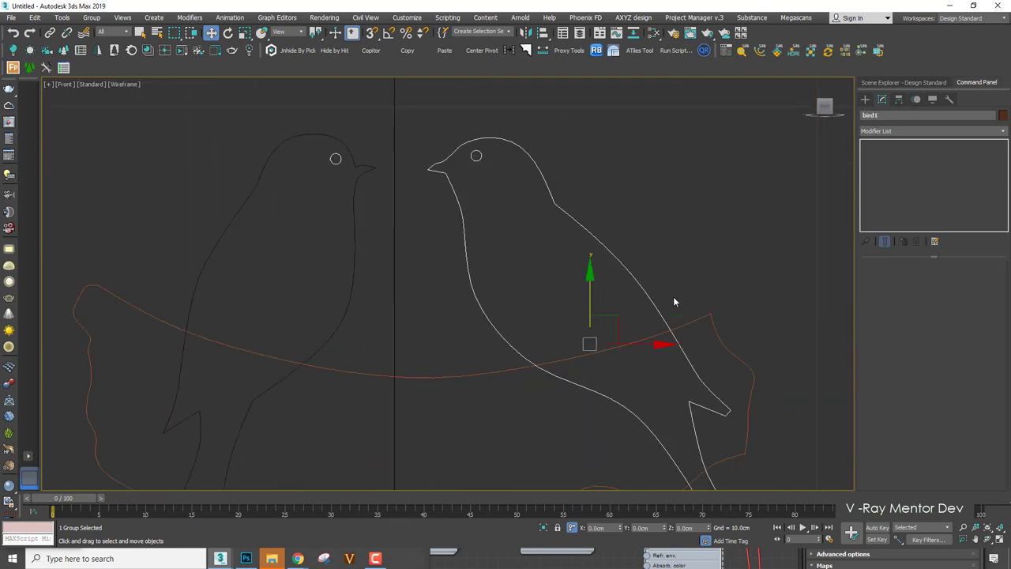
pyautogui.scroll(-2, 656, 300)
pyautogui.moveTo(646, 299); pyautogui.dragTo(640, 214, button='middle')
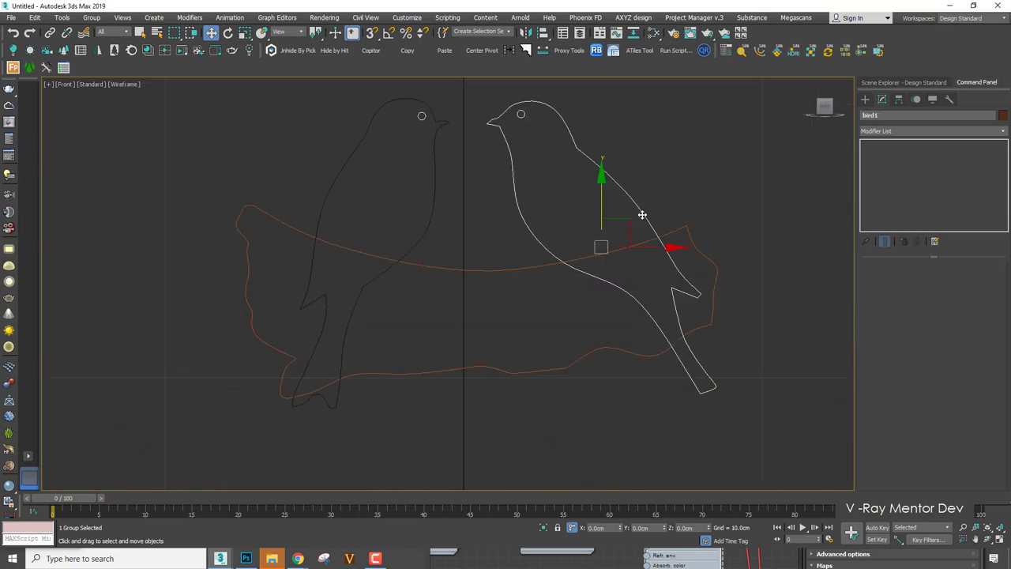
pyautogui.press('F3')
pyautogui.click(352, 260)
pyautogui.press('F3')
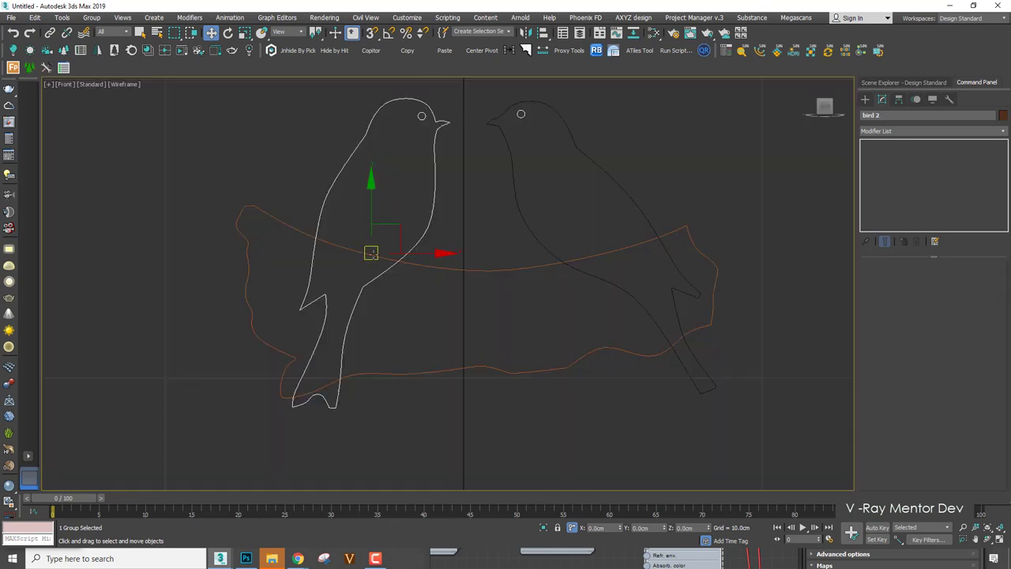
pyautogui.scroll(3, 368, 256)
pyautogui.scroll(-3, 368, 256)
pyautogui.scroll(-3, 376, 242)
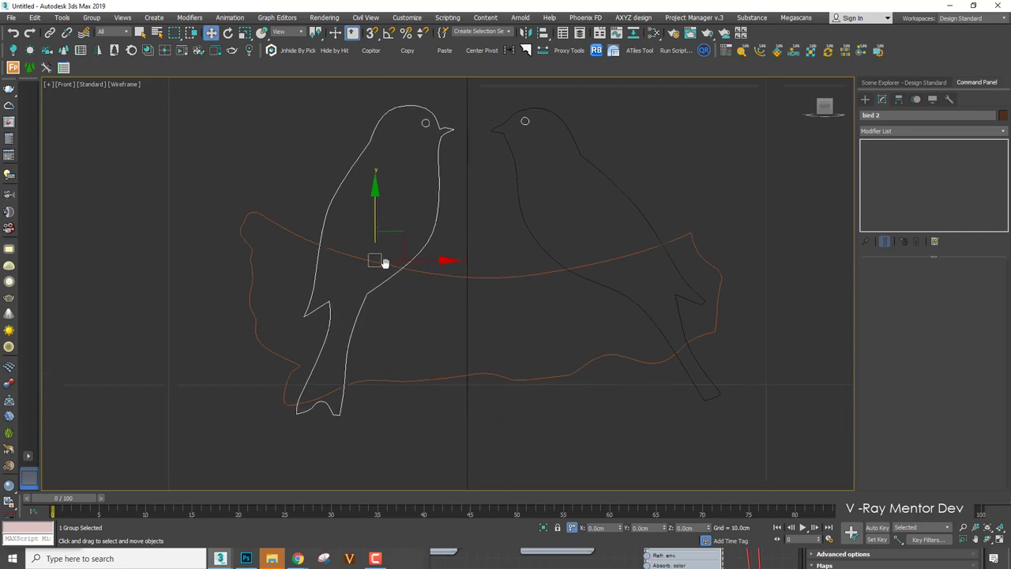
pyautogui.press('F3')
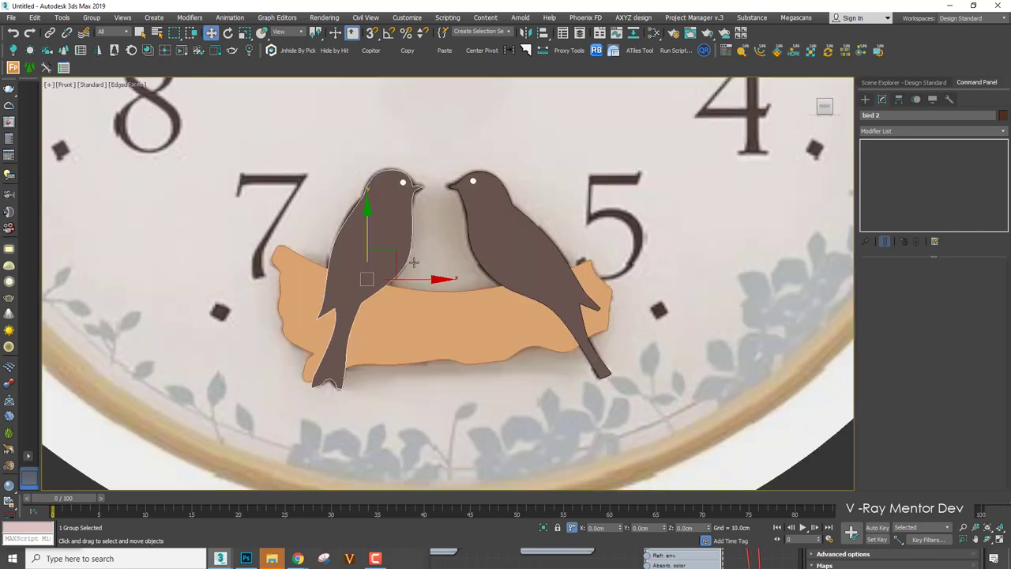
pyautogui.scroll(-2, 479, 225)
# Move only the pivot of the bird1 group onto the branch's upper edge, under the bird's body.
pyautogui.click(517, 261)
pyautogui.scroll(3, 517, 261)
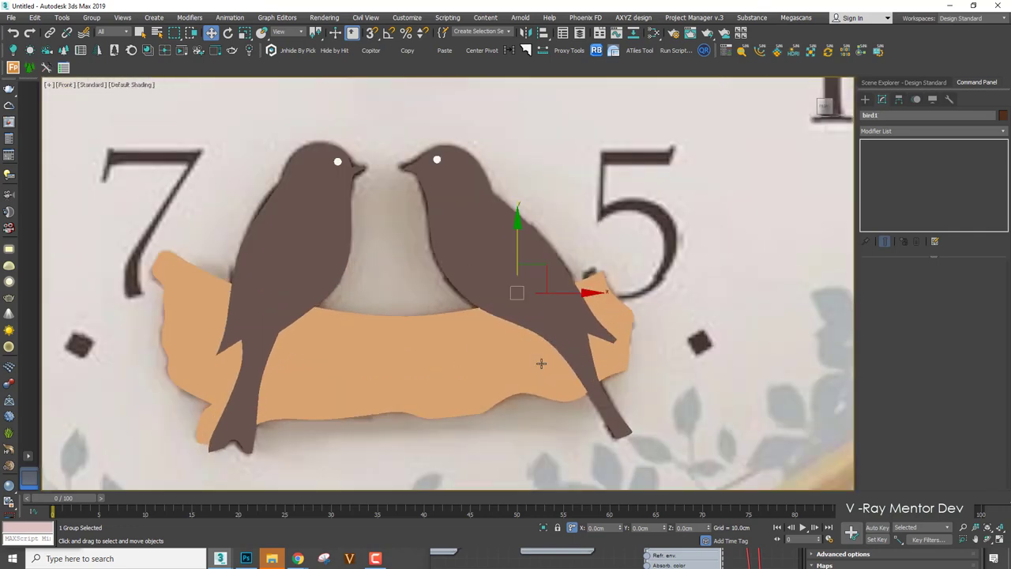
pyautogui.press('F3')
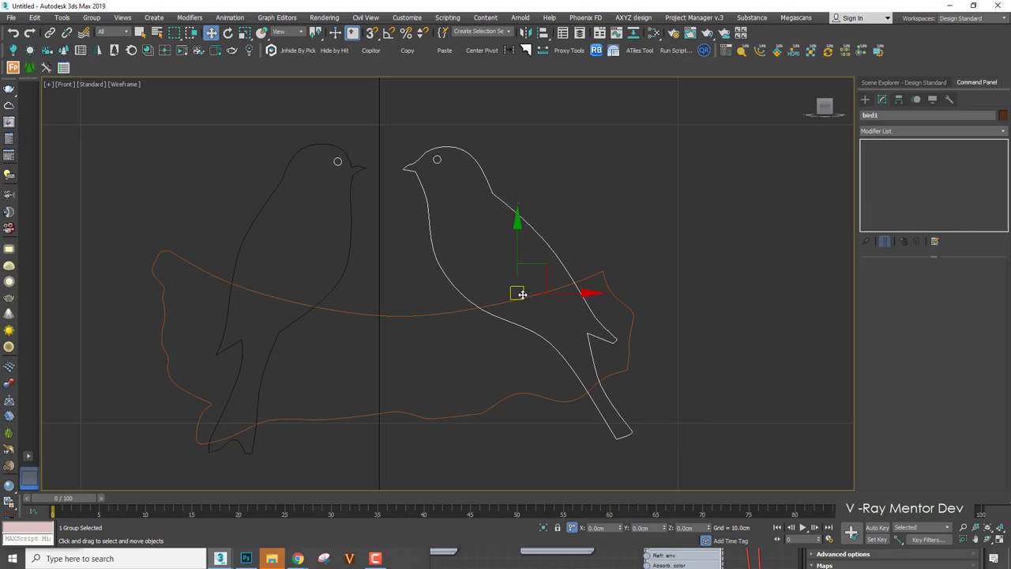
pyautogui.click(899, 99)
pyautogui.click(924, 173)
pyautogui.scroll(5, 563, 266)
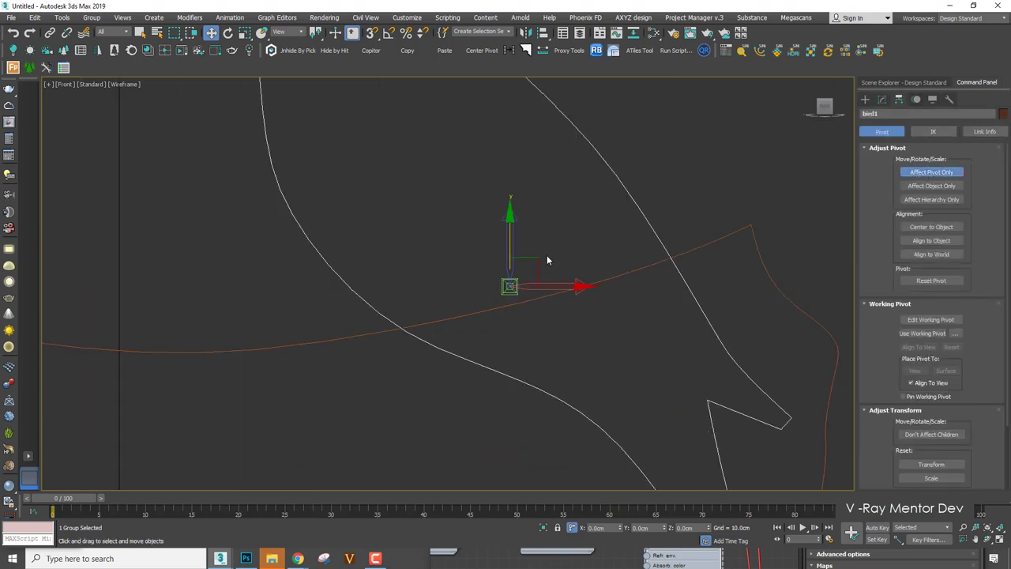
pyautogui.scroll(-5, 569, 272)
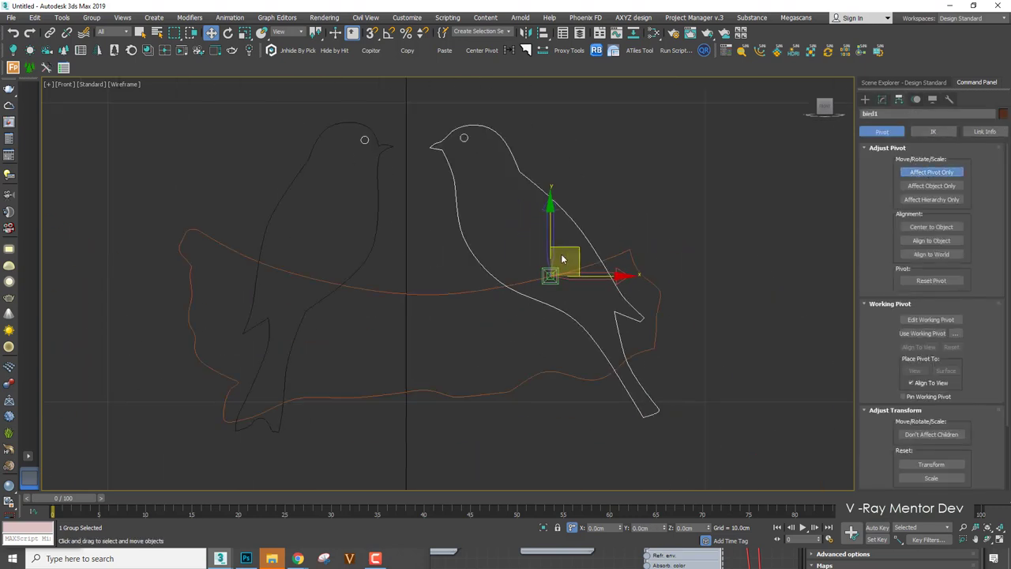
pyautogui.click(889, 136)
# Try rotating the bird1 group about its adjusted pivot in shaded display.
pyautogui.moveTo(366, 203); pyautogui.dragTo(384, 217, button='middle')
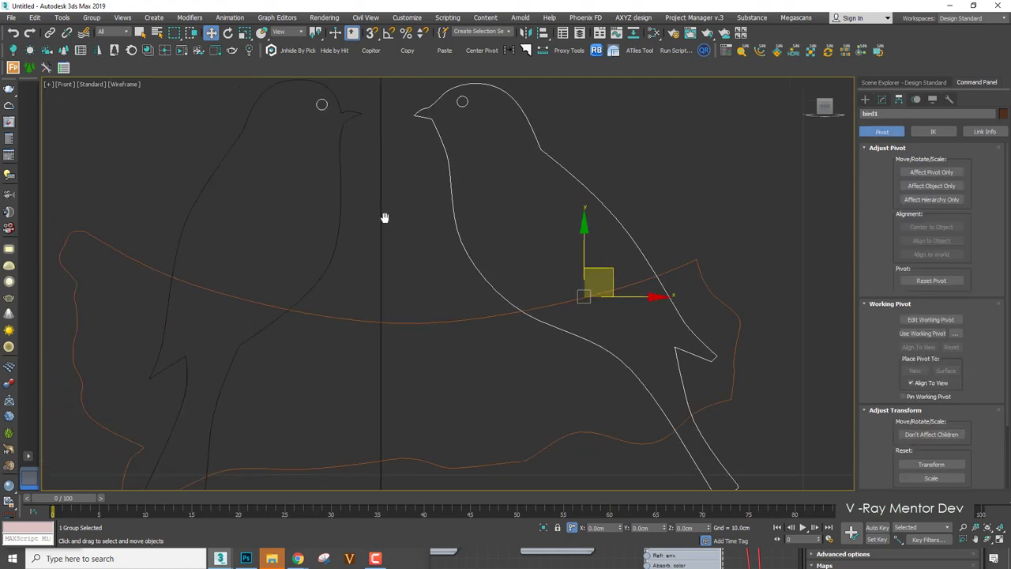
pyautogui.scroll(-3, 385, 219)
pyautogui.press('e')
pyautogui.press('F3')
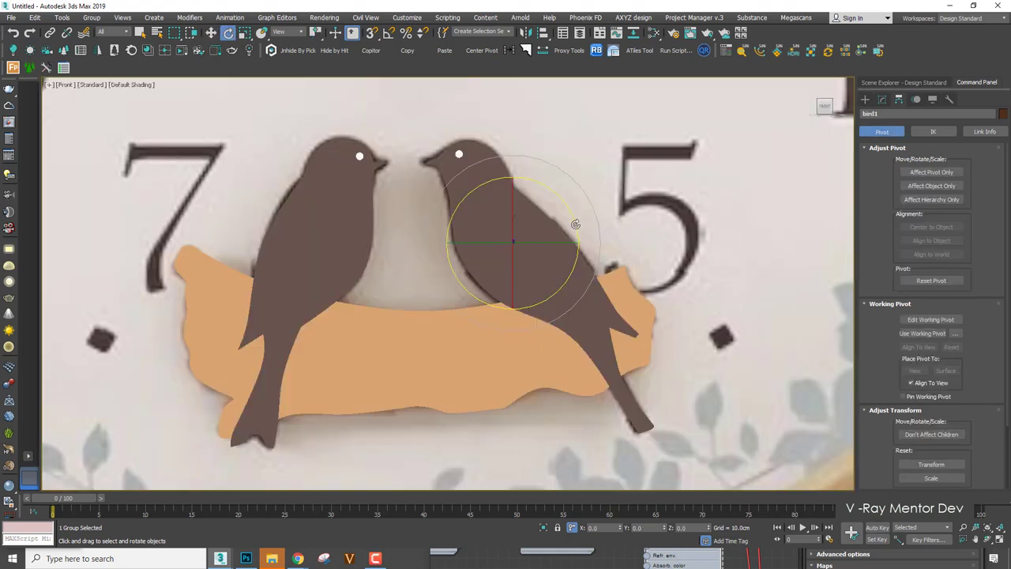
pyautogui.moveTo(578, 226)
pyautogui.mouseDown()
pyautogui.moveTo(573, 215)
pyautogui.moveTo(584, 210)
pyautogui.moveTo(571, 203)
pyautogui.moveTo(578, 210)
pyautogui.mouseUp()
# Move only the pivot of the bird 2 group onto the branch's upper edge, near the bird's back.
pyautogui.click(343, 250)
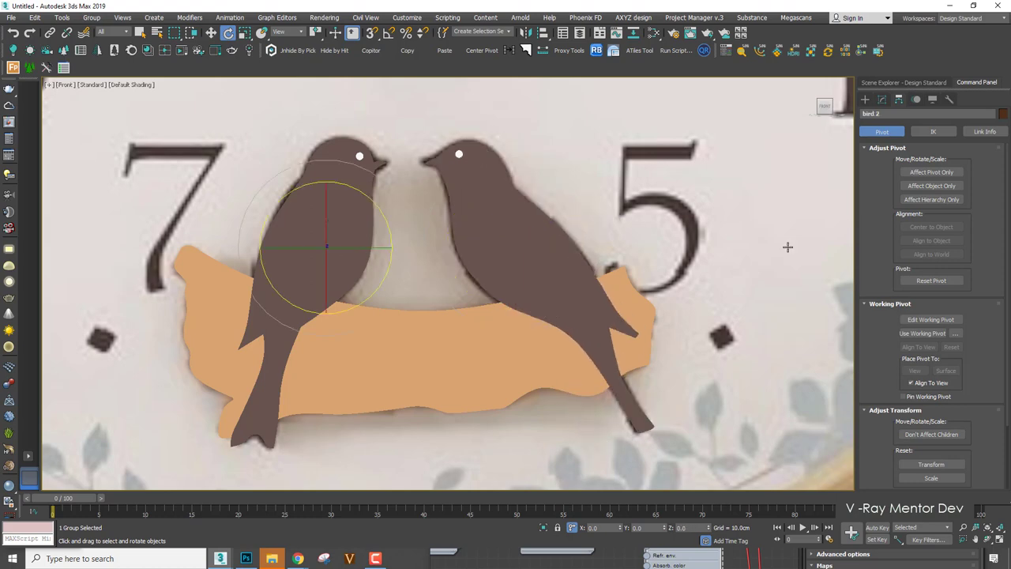
pyautogui.click(931, 171)
pyautogui.scroll(3, 315, 276)
pyautogui.moveTo(284, 276); pyautogui.dragTo(400, 289, button='middle')
pyautogui.press('w')
pyautogui.press('F3')
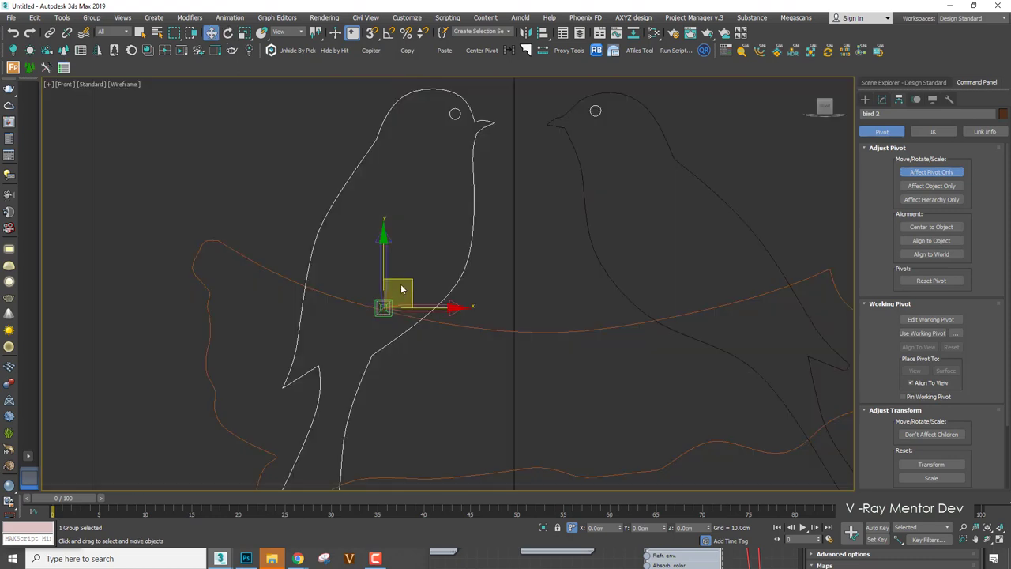
pyautogui.moveTo(398, 278); pyautogui.dragTo(377, 261)
pyautogui.scroll(-2, 537, 268)
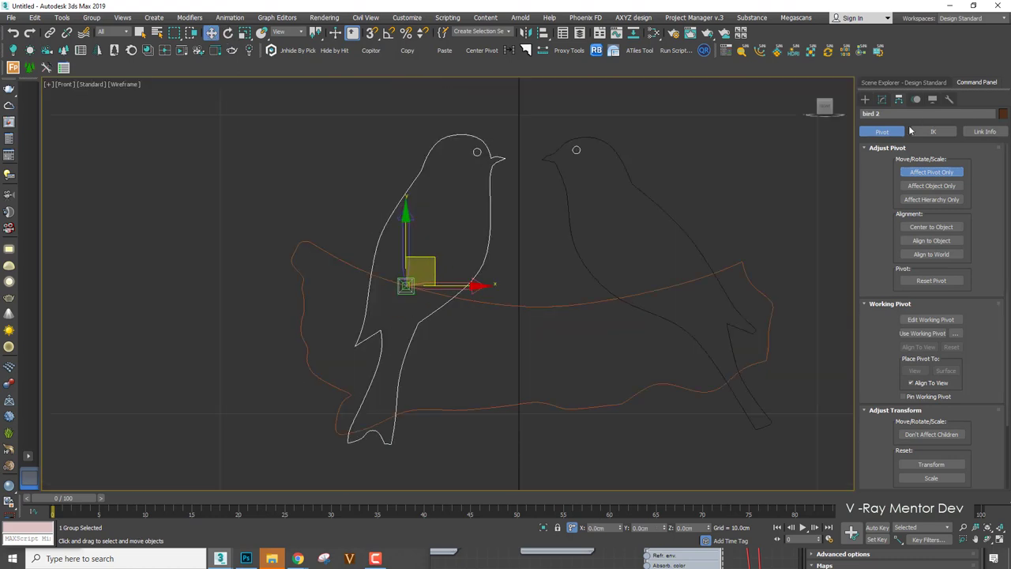
pyautogui.click(931, 171)
# Try rotating the bird 2 group about its adjusted pivot in shaded display.
pyautogui.press('F3')
pyautogui.moveTo(485, 235); pyautogui.dragTo(478, 276, button='middle')
pyautogui.press('e')
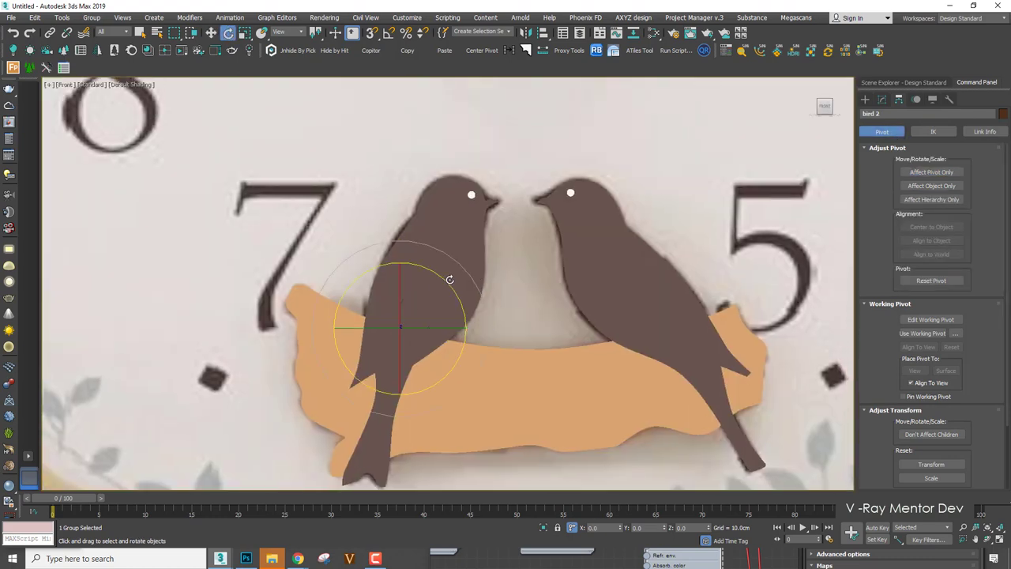
pyautogui.moveTo(449, 279); pyautogui.dragTo(449, 271)
pyautogui.moveTo(537, 244); pyautogui.dragTo(521, 221, button='middle')
pyautogui.scroll(-3, 520, 219)
# Try rotating the bar of the clock hand pointing at 2 and undo the rotation.
pyautogui.click(576, 300)
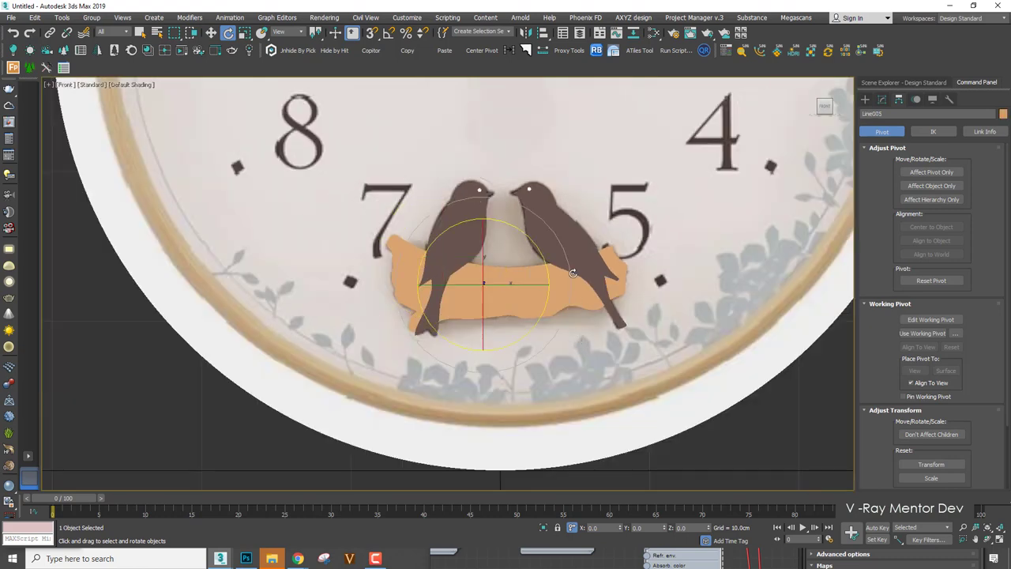
pyautogui.scroll(-3, 573, 273)
pyautogui.scroll(7, 474, 253)
pyautogui.click(513, 251)
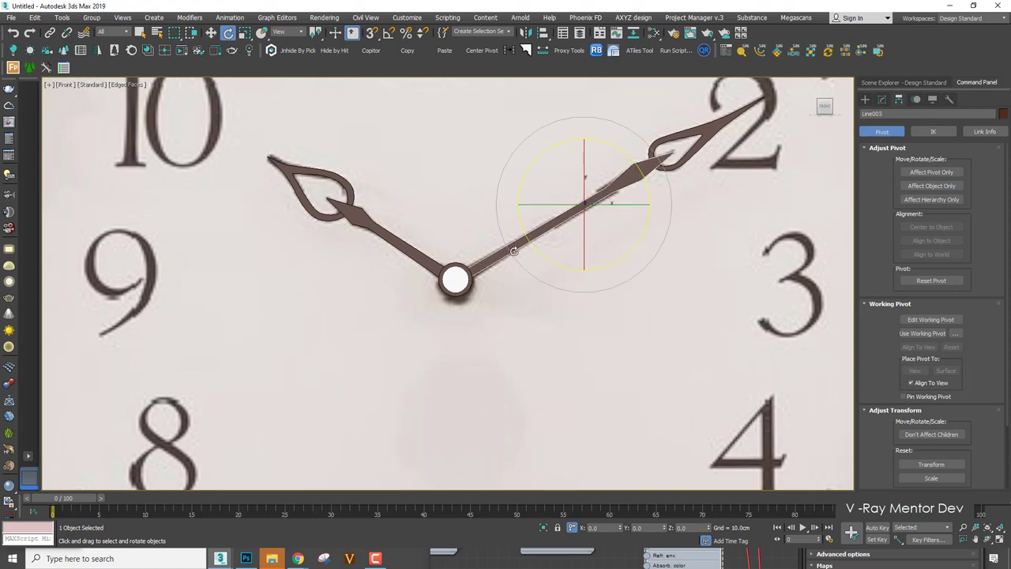
pyautogui.moveTo(629, 162); pyautogui.dragTo(653, 188)
pyautogui.hotkey('ctrl', 'z')
# Group the teardrop tip and bar of the hand pointing at 2 under the name H.
pyautogui.press('F3')
pyautogui.click(705, 142)
pyautogui.keyDown('ctrl'); pyautogui.click(624, 183); pyautogui.keyUp('ctrl')
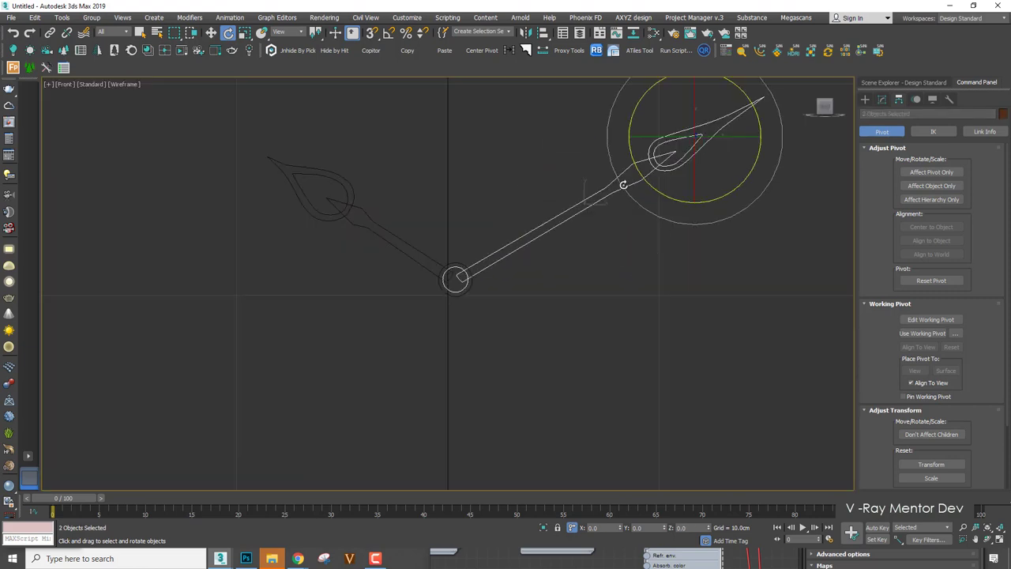
pyautogui.press('F3')
pyautogui.click(92, 17)
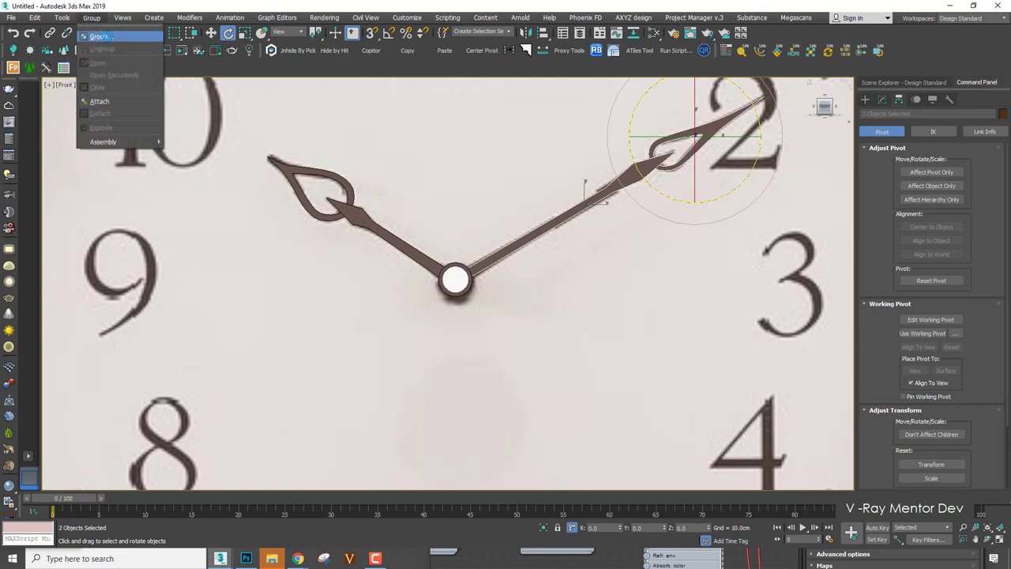
pyautogui.click(102, 36)
pyautogui.write('h')
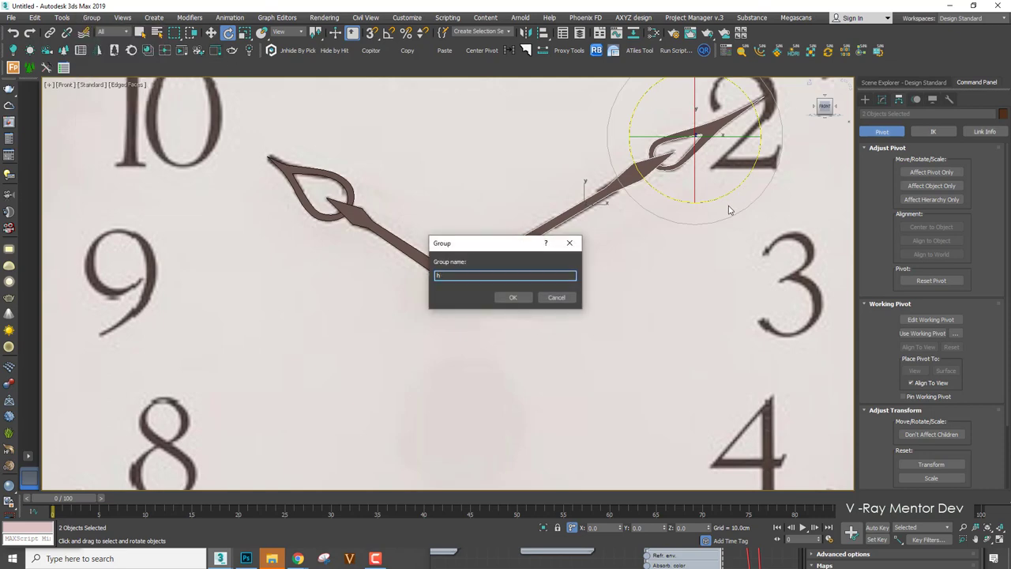
pyautogui.press('Return')
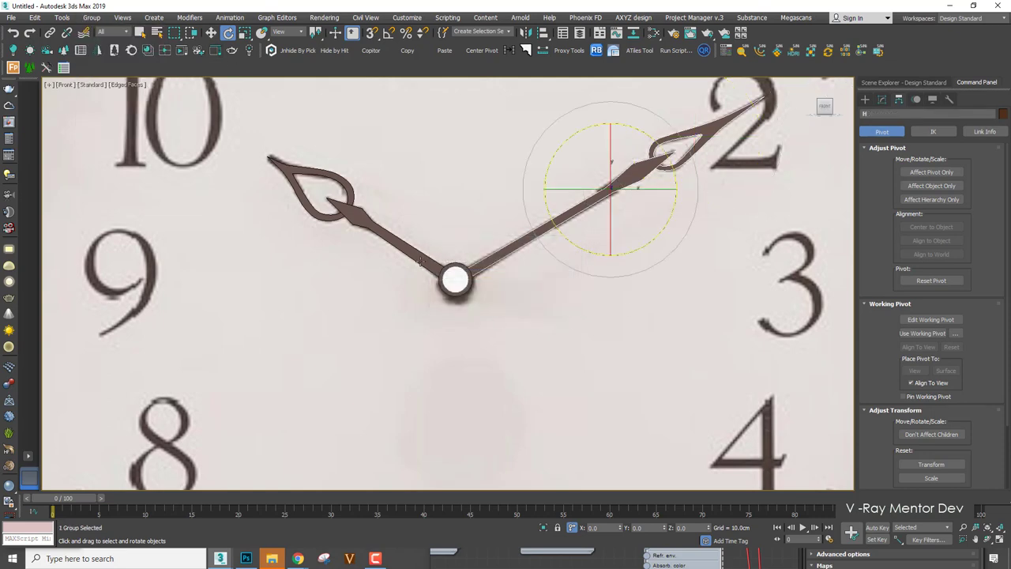
# Group the teardrop tip and bar of the hand pointing at 10 under the name M.
pyautogui.click(419, 261)
pyautogui.keyDown('ctrl'); pyautogui.click(319, 171); pyautogui.keyUp('ctrl')
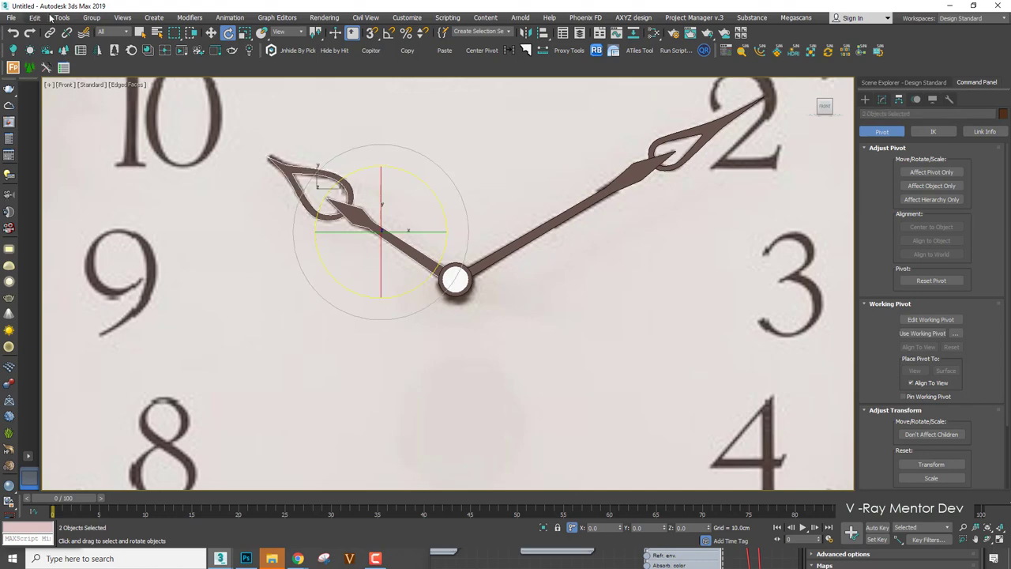
pyautogui.hotkey('ctrl', 'g')
pyautogui.write('M')
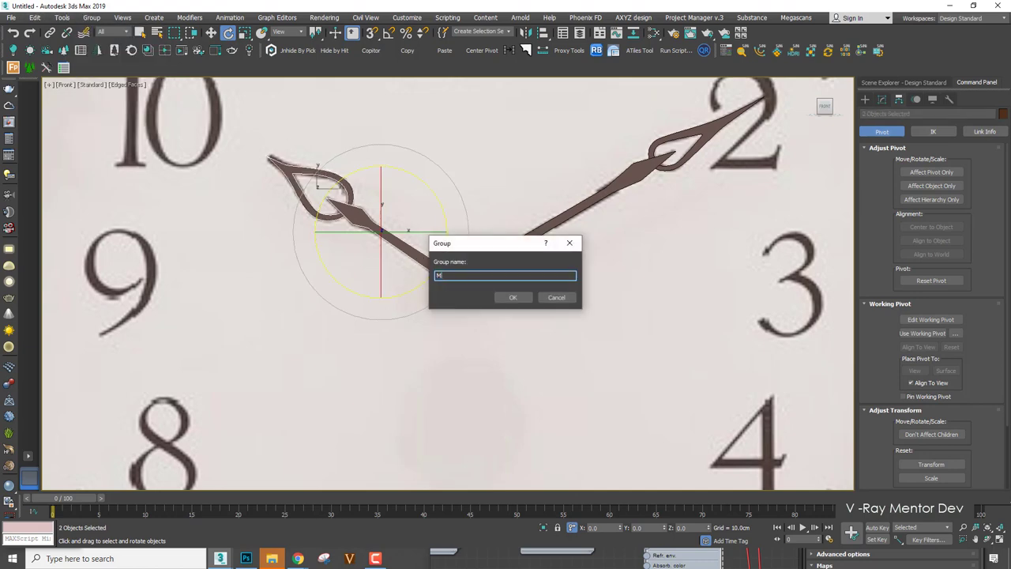
pyautogui.press('Return')
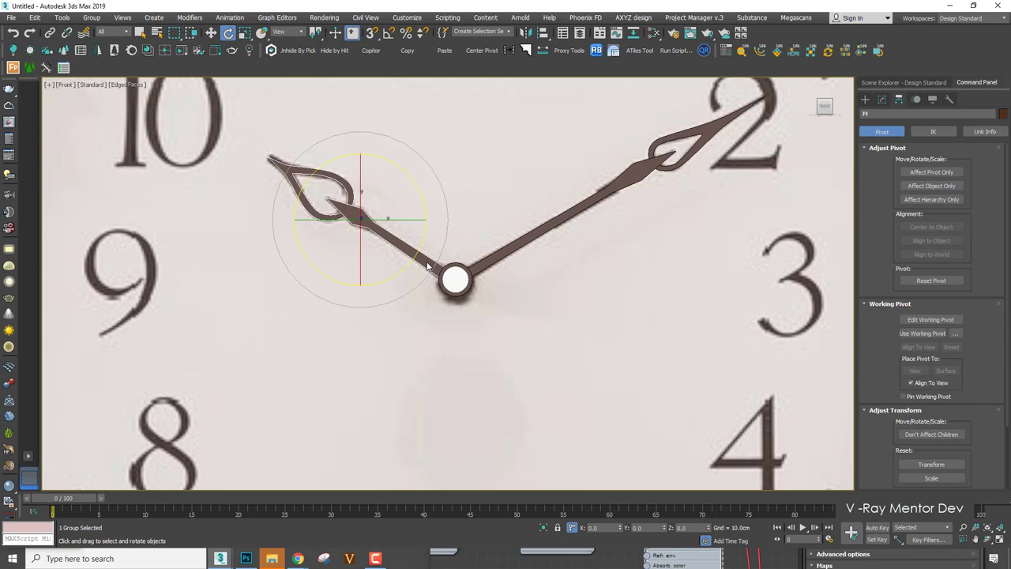
# Align only the pivot of group M to Circle002 at the clock's centre in X, Y and Z position.
pyautogui.press('F3')
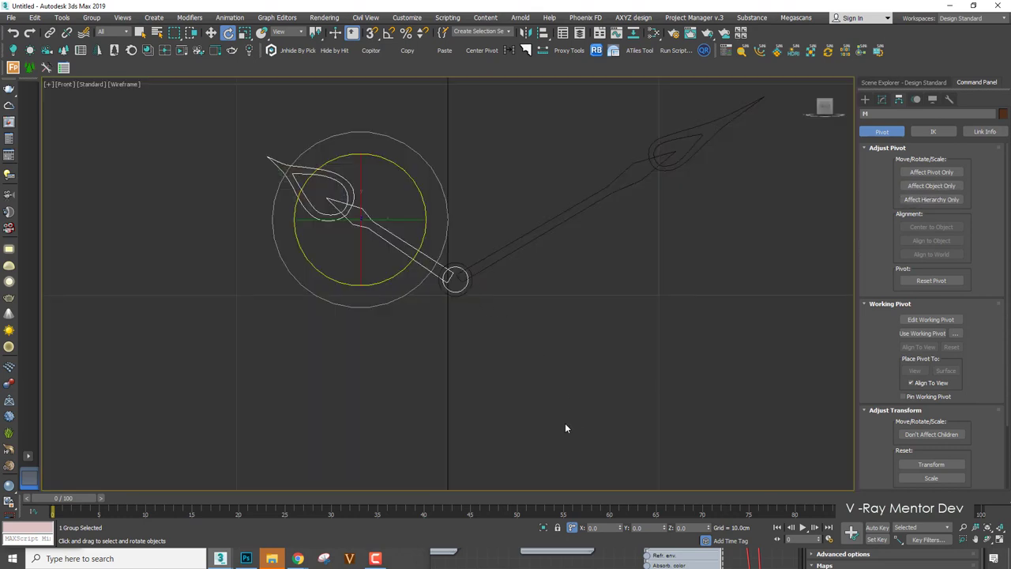
pyautogui.scroll(4, 481, 298)
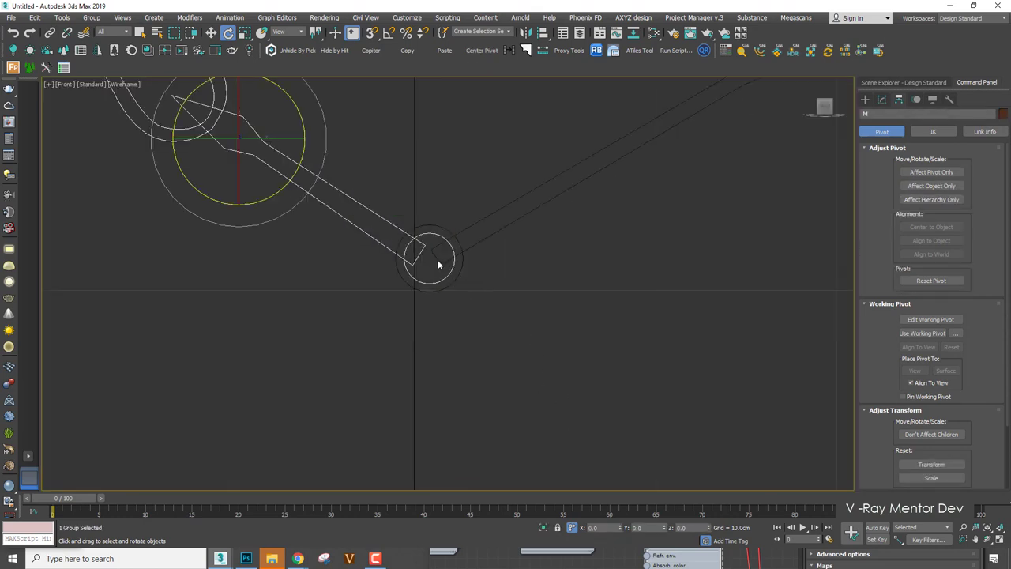
pyautogui.click(929, 173)
pyautogui.moveTo(402, 224); pyautogui.dragTo(422, 300, button='middle')
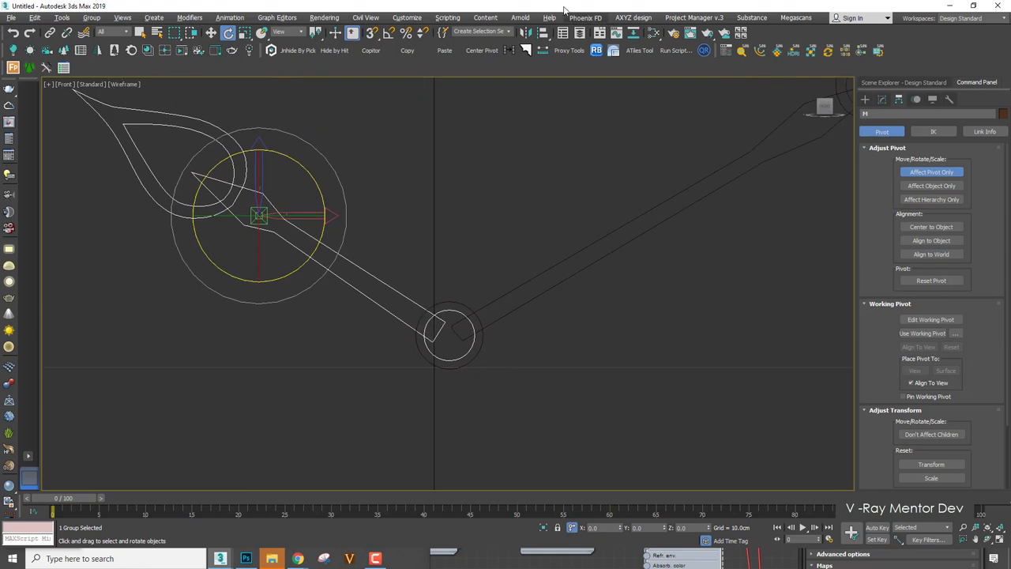
pyautogui.click(542, 34)
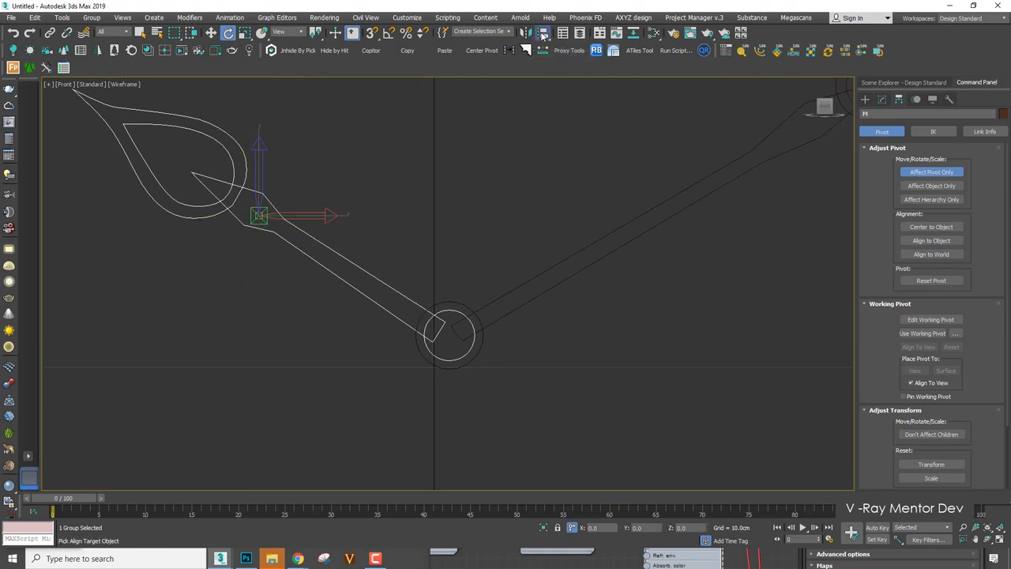
pyautogui.click(461, 318)
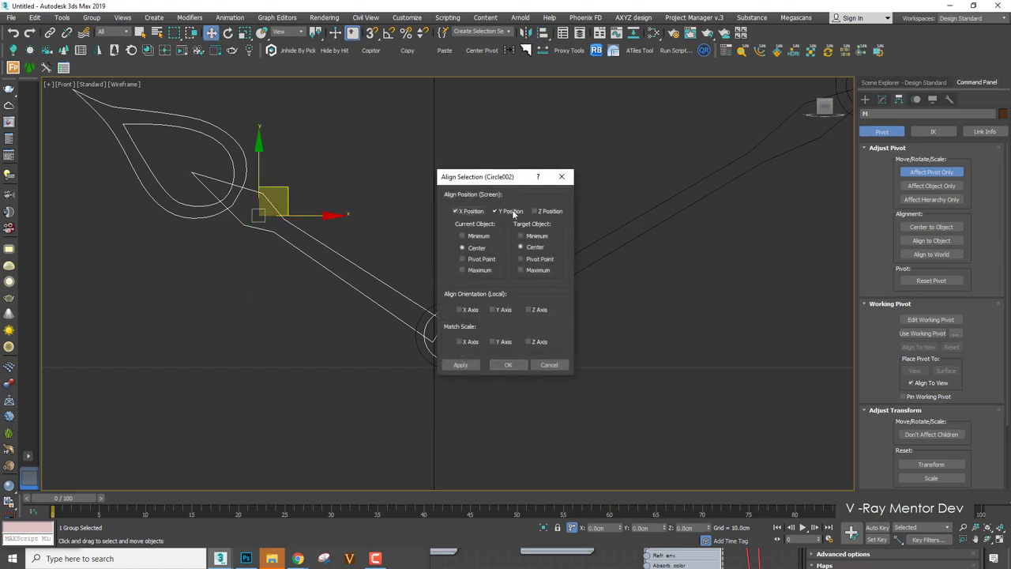
pyautogui.moveTo(487, 185); pyautogui.dragTo(651, 180)
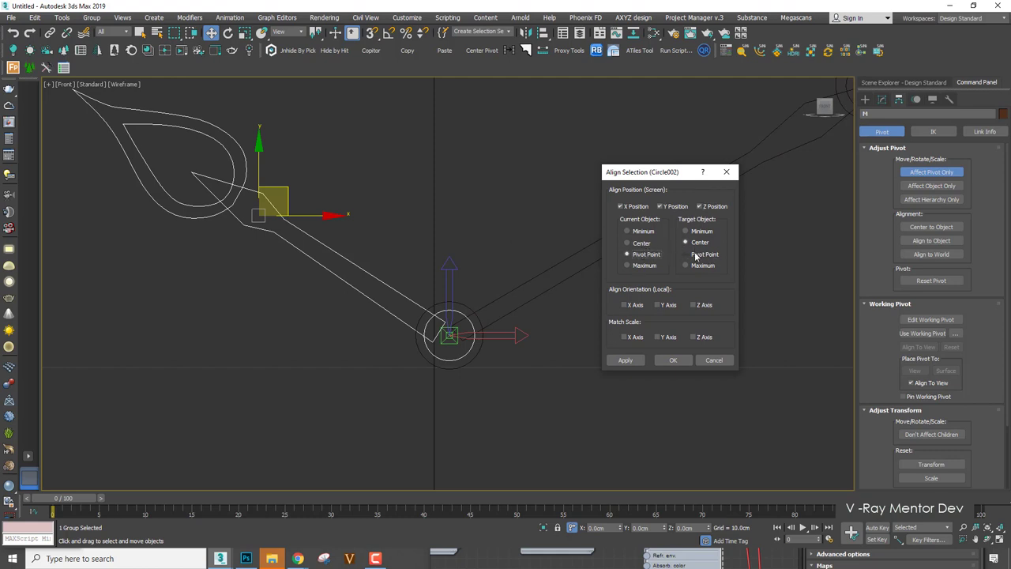
pyautogui.click(625, 360)
pyautogui.click(673, 360)
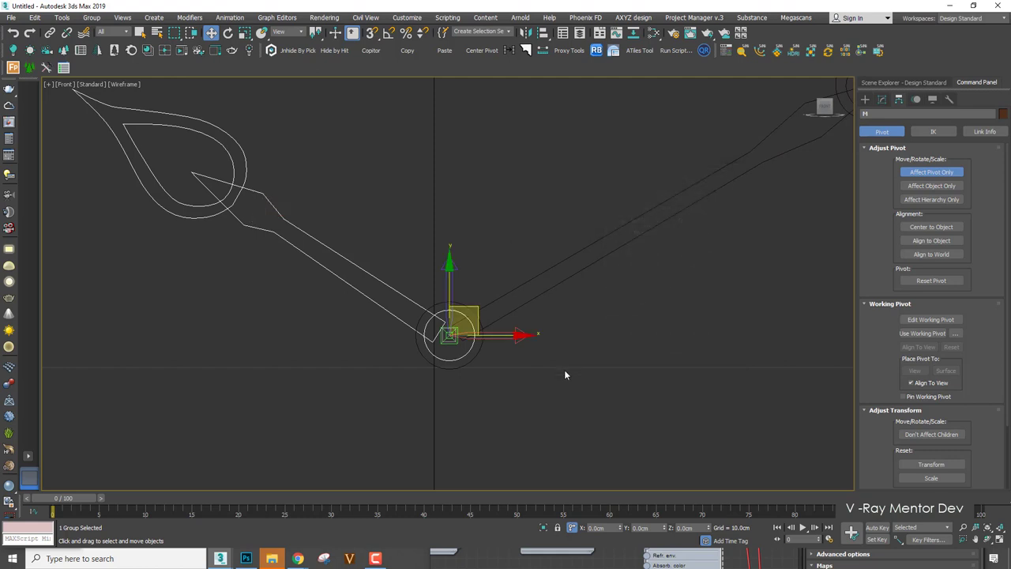
pyautogui.click(477, 326)
pyautogui.click(415, 304)
pyautogui.scroll(-2, 621, 316)
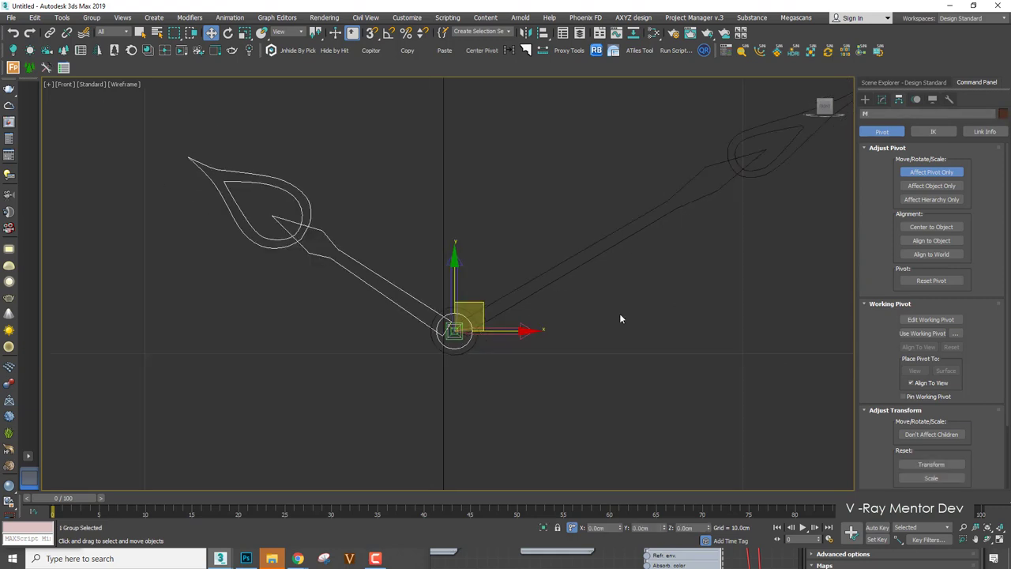
pyautogui.click(894, 135)
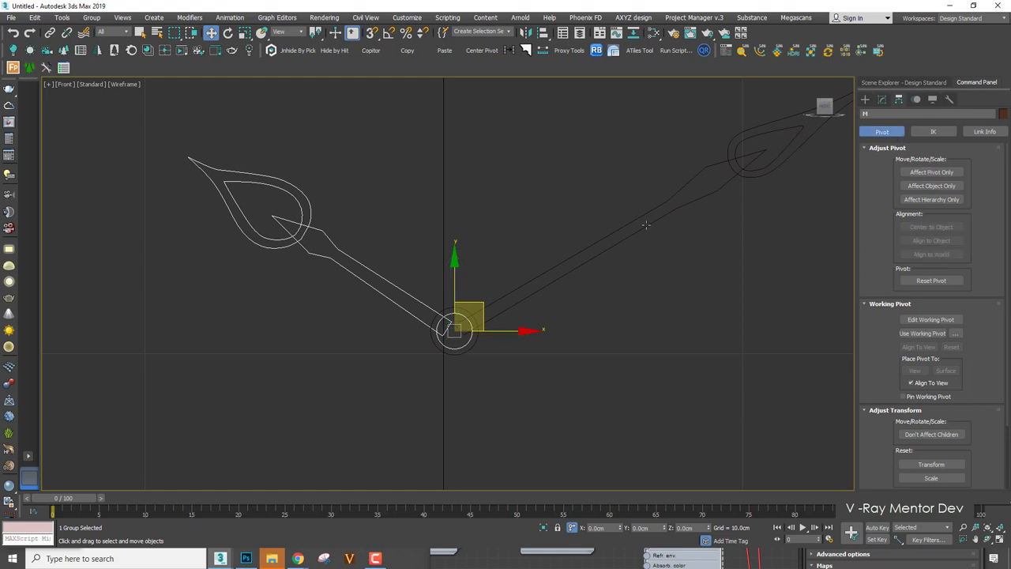
# Try rotating group M about the clock's centre.
pyautogui.press('e')
pyautogui.moveTo(491, 275); pyautogui.dragTo(535, 289)
pyautogui.rightClick(535, 289)
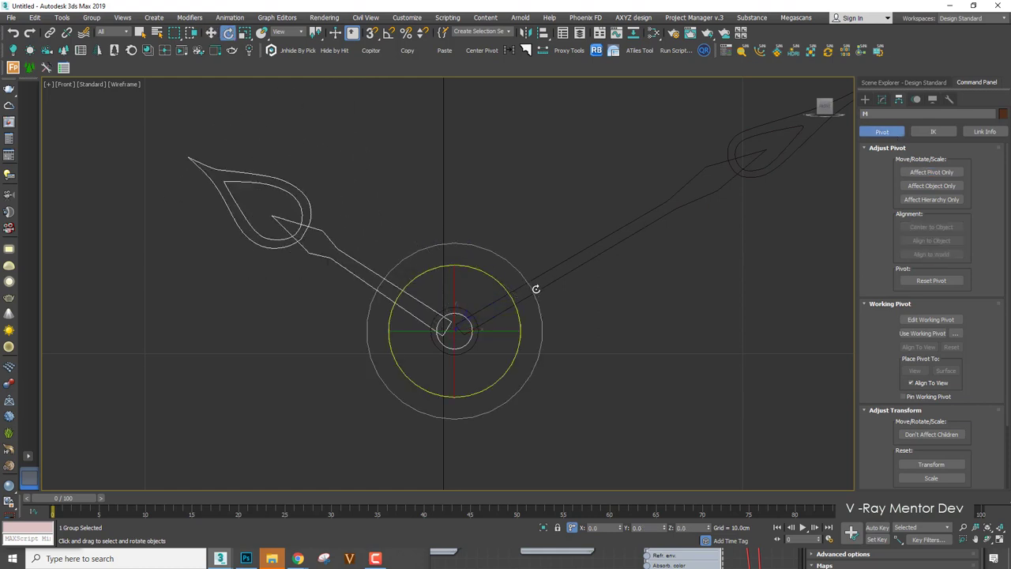
# Align only the pivot of group H to Circle002's pivot point in X, Y and Z position.
pyautogui.click(541, 288)
pyautogui.click(920, 172)
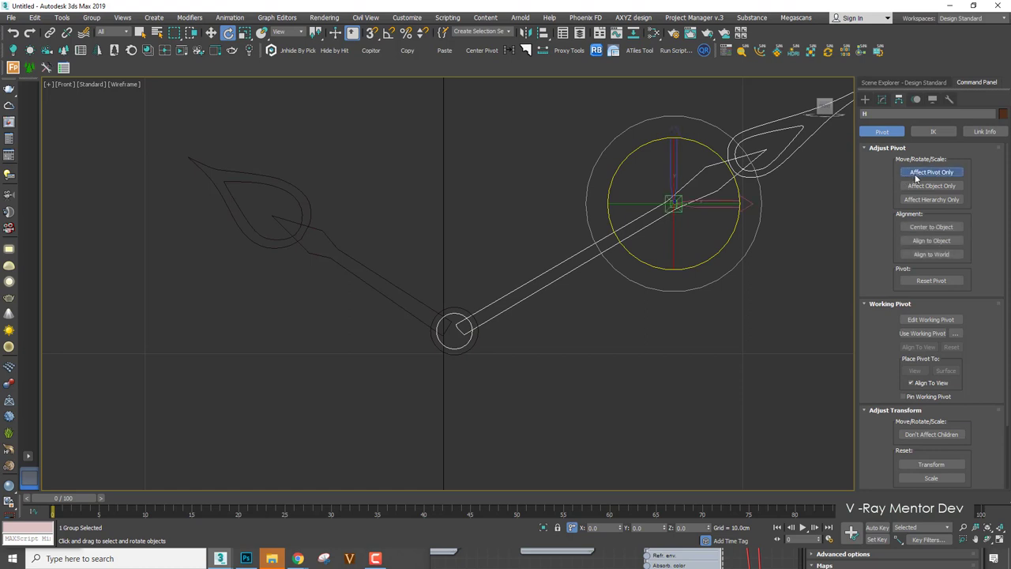
pyautogui.hotkey('alt', 'a')
pyautogui.click(471, 345)
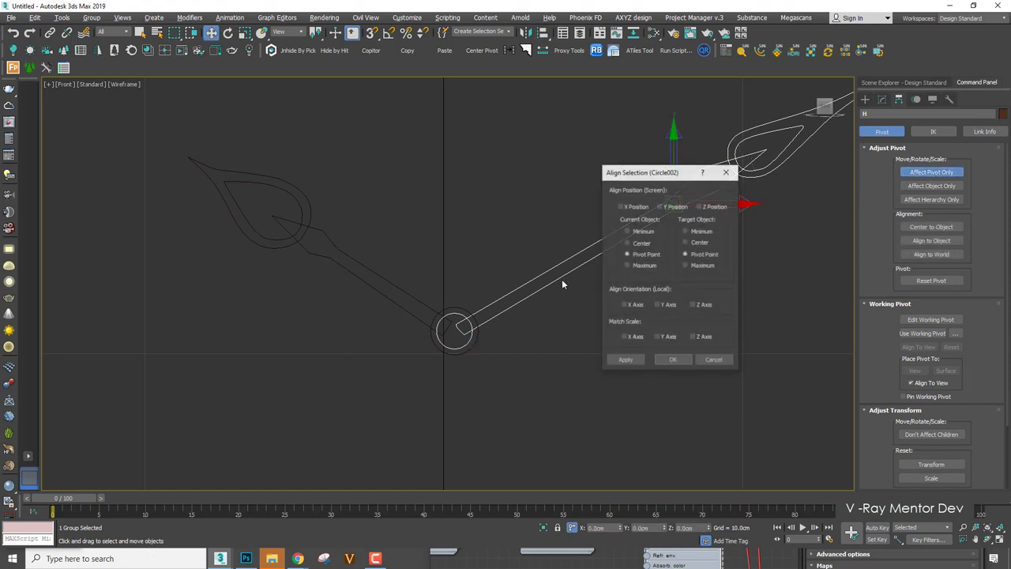
pyautogui.click(631, 206)
pyautogui.click(672, 206)
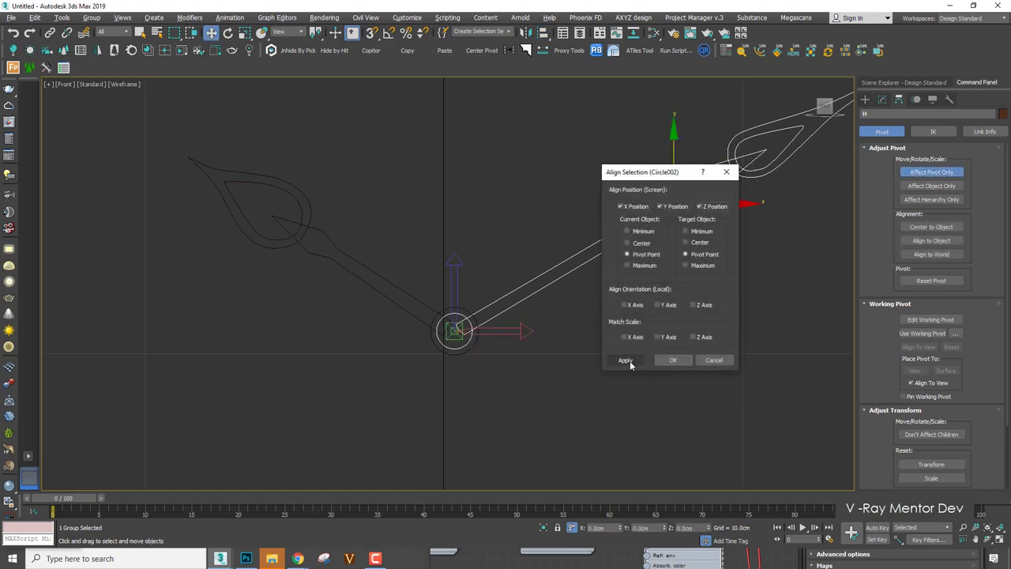
pyautogui.click(672, 360)
pyautogui.scroll(-3, 548, 251)
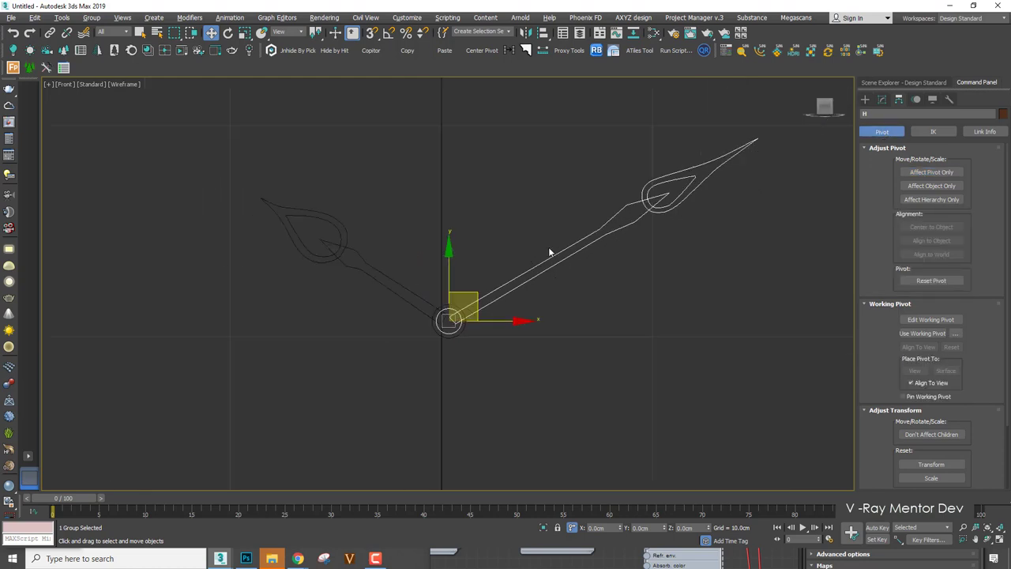
# Try rotating group H about the clock's centre in shaded display.
pyautogui.moveTo(540, 214); pyautogui.dragTo(557, 246, button='middle')
pyautogui.press('e')
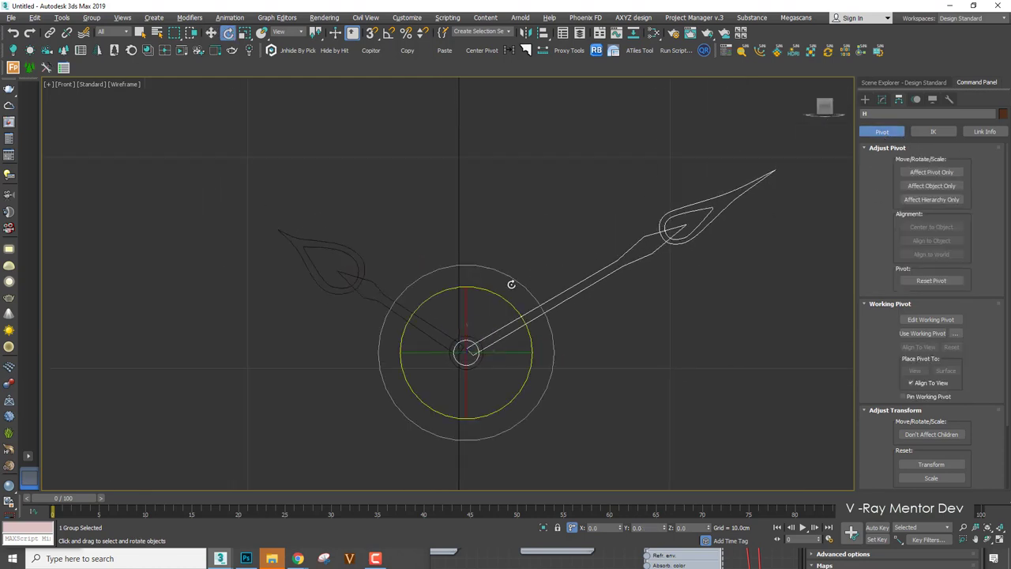
pyautogui.scroll(-2, 507, 277)
pyautogui.moveTo(504, 270); pyautogui.dragTo(498, 238, button='middle')
pyautogui.press('F3')
pyautogui.moveTo(499, 237); pyautogui.dragTo(532, 198)
pyautogui.scroll(-3, 536, 201)
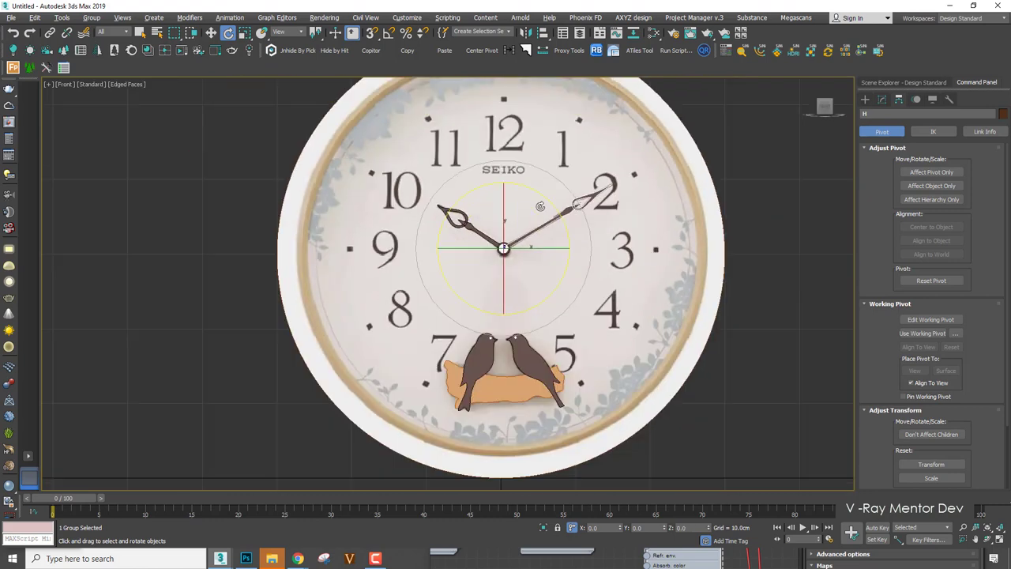
# Test another rotation of group H about the clock's centre, then undo it and clear the selection.
pyautogui.moveTo(537, 197); pyautogui.dragTo(525, 107)
pyautogui.hotkey('ctrl', 'z')
pyautogui.scroll(2, 521, 211)
pyautogui.scroll(-2, 561, 232)
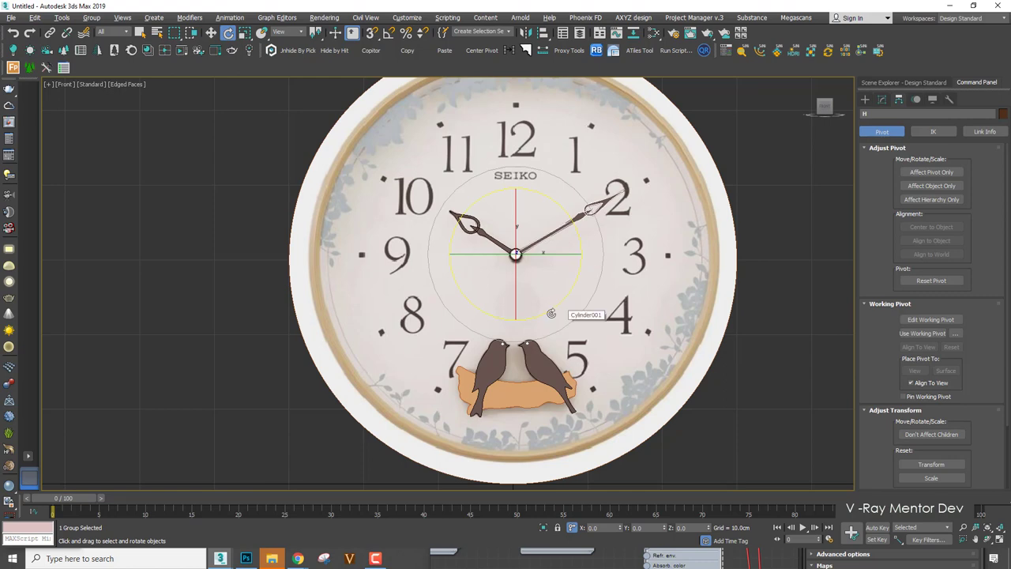
pyautogui.click(764, 194)
pyautogui.scroll(2, 600, 222)
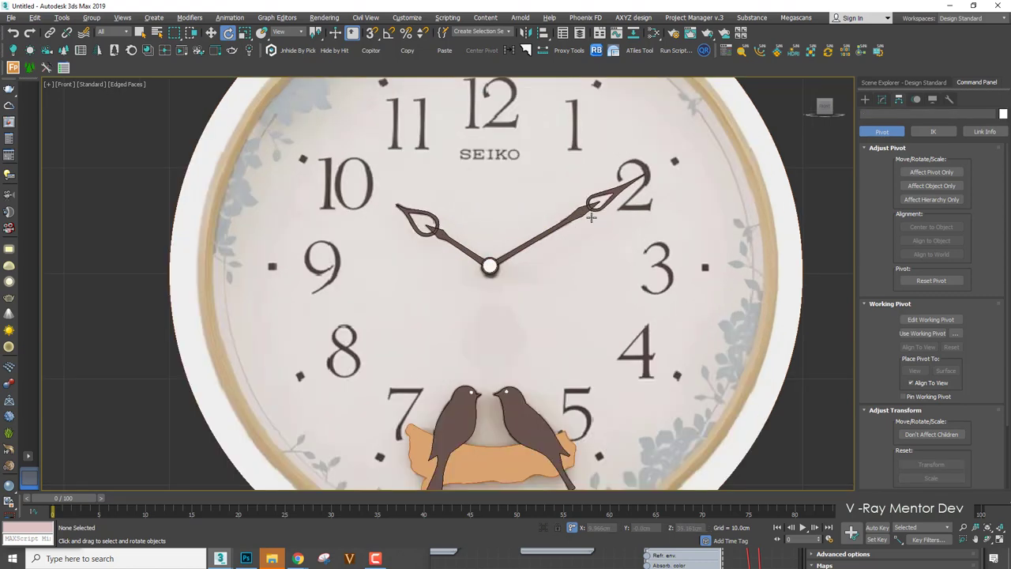
# Try making a freehand rotated copy of group H that points at 12 o'clock.
pyautogui.click(591, 216)
pyautogui.scroll(3, 553, 232)
pyautogui.scroll(-1, 527, 246)
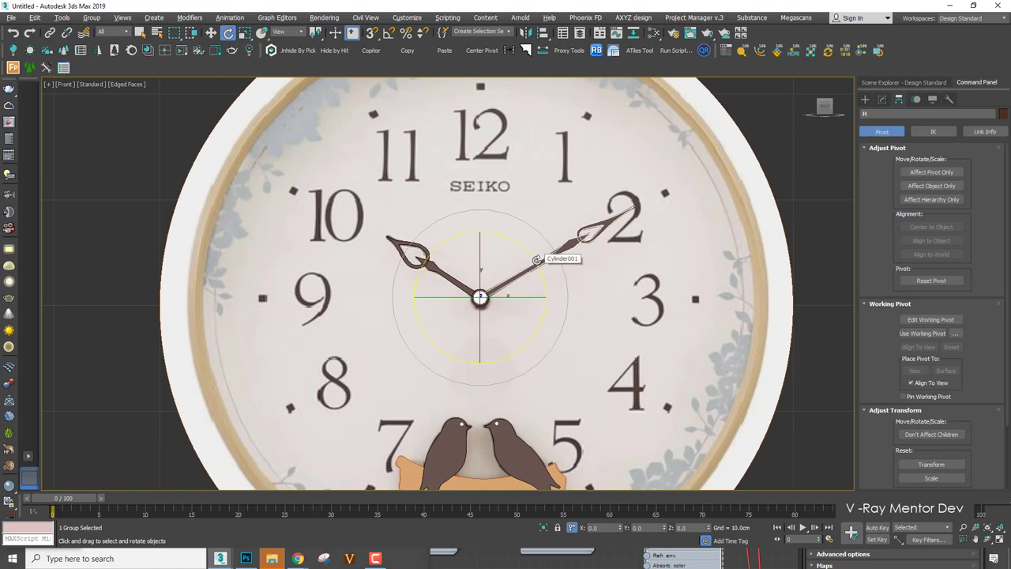
pyautogui.moveTo(535, 259); pyautogui.dragTo(494, 212)
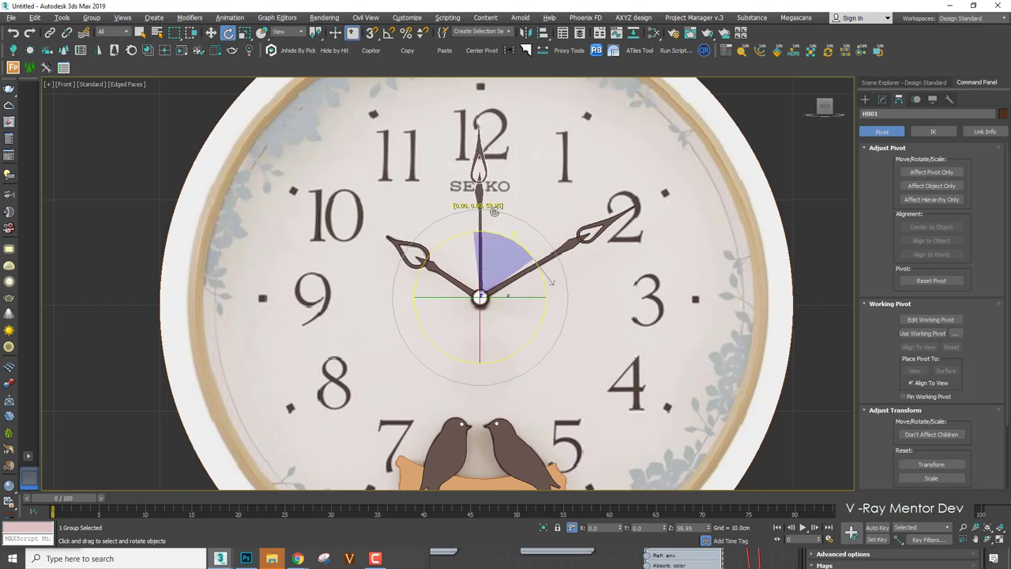
pyautogui.keyDown('shift'); pyautogui.moveTo(494, 212); pyautogui.dragTo(494, 211); pyautogui.keyUp('shift')
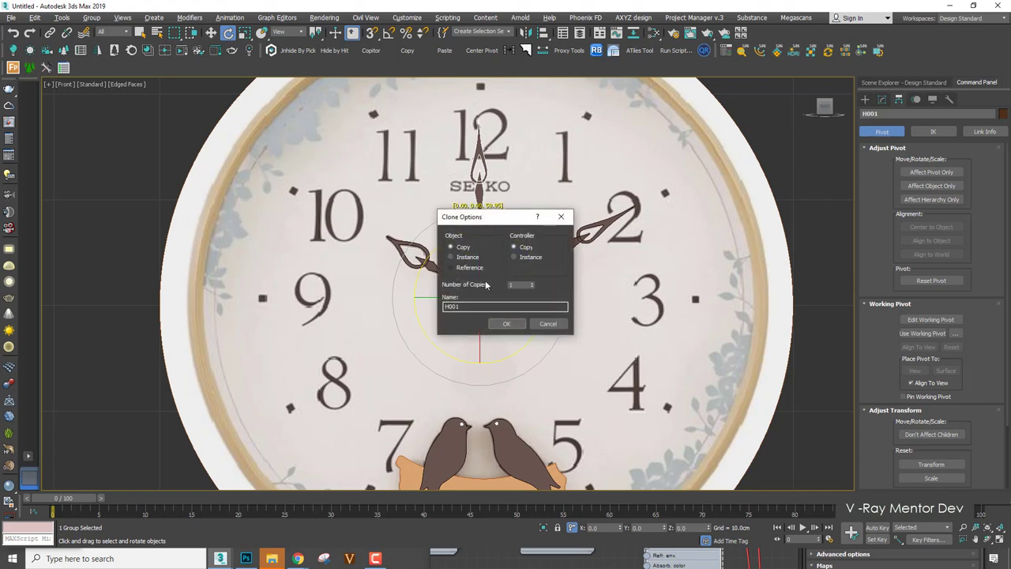
pyautogui.click(546, 322)
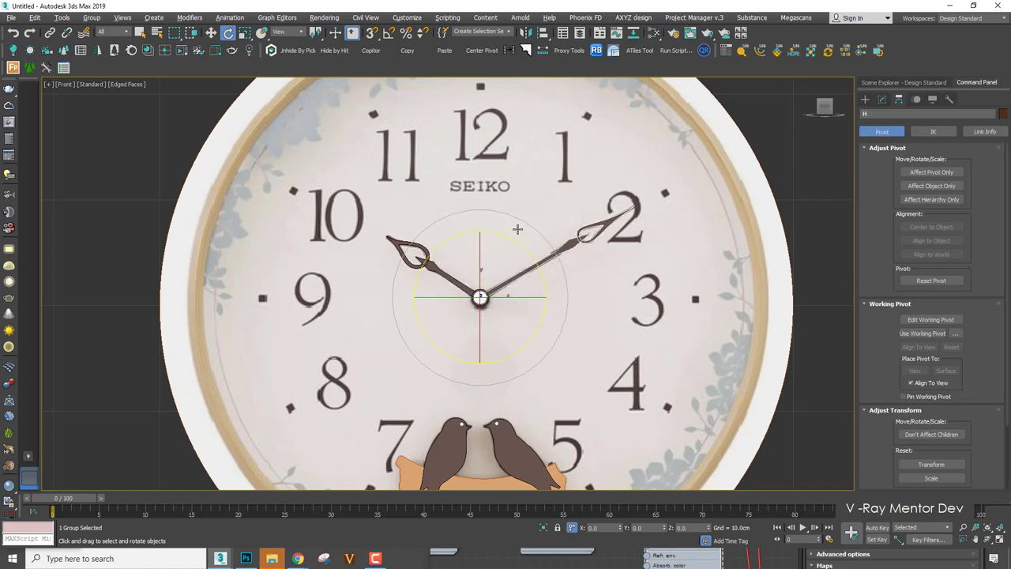
pyautogui.keyDown('shift'); pyautogui.moveTo(518, 242); pyautogui.dragTo(491, 145); pyautogui.keyUp('shift')
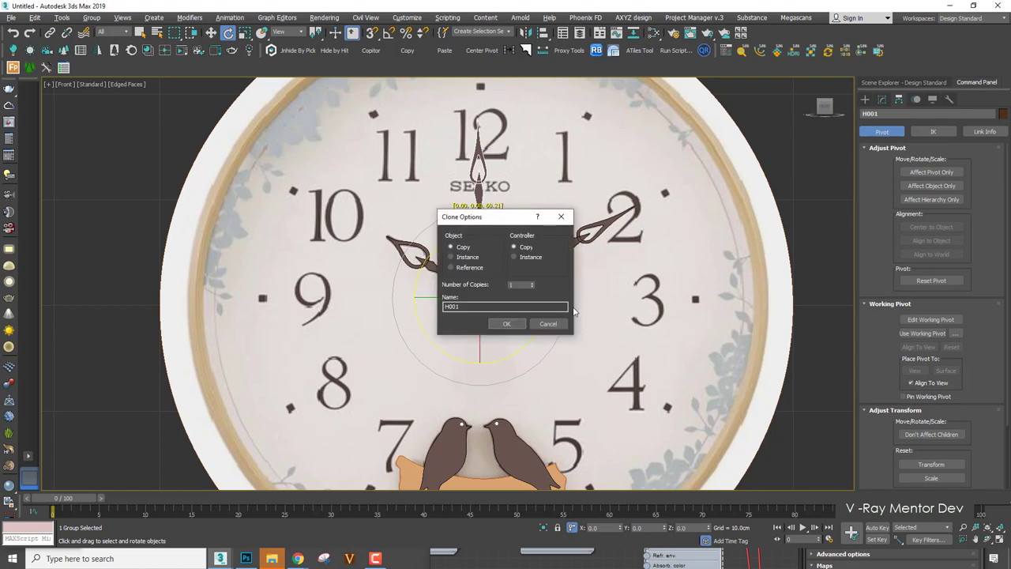
pyautogui.click(546, 322)
# Rotate a copy of group H by 60 degrees to point at 12, using a 60-degree angle snap.
pyautogui.rightClick(389, 34)
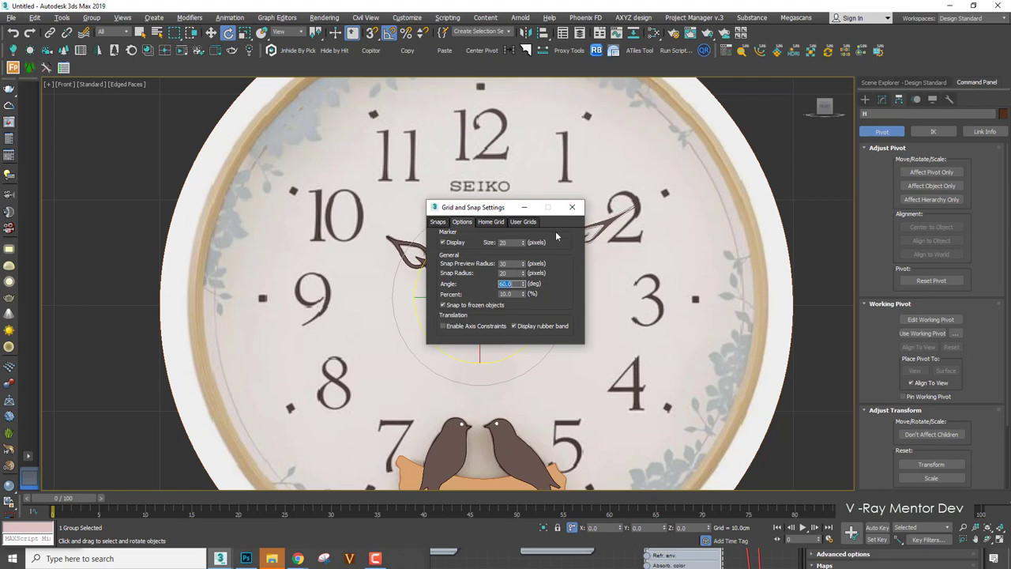
pyautogui.click(576, 210)
pyautogui.keyDown('shift'); pyautogui.moveTo(517, 244); pyautogui.dragTo(536, 237); pyautogui.keyUp('shift')
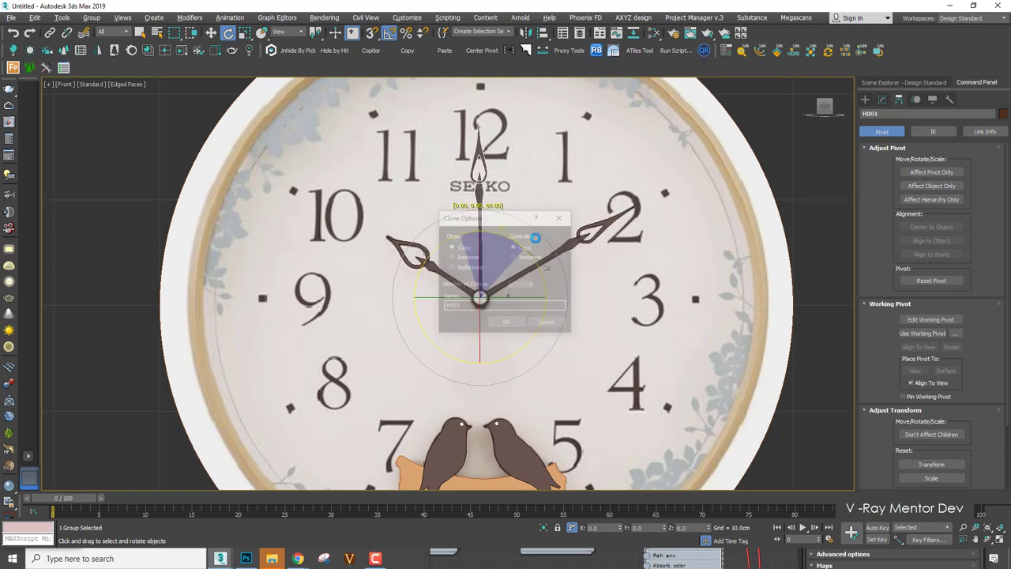
pyautogui.click(507, 321)
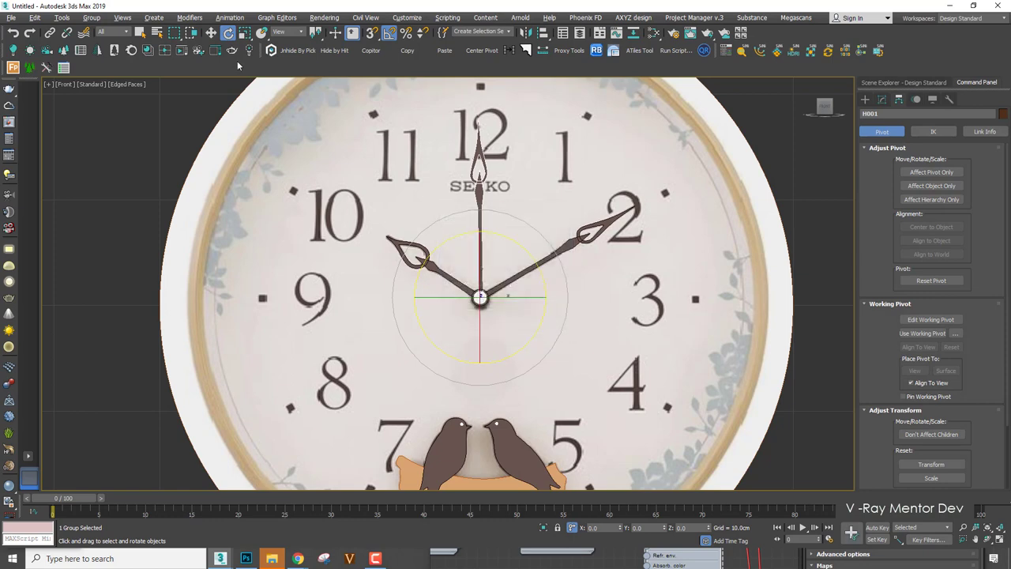
# Ungroup the copied hand and move its teardrop tip straight up over the 12, away from the shaft.
pyautogui.click(93, 18)
pyautogui.click(110, 66)
pyautogui.scroll(4, 510, 165)
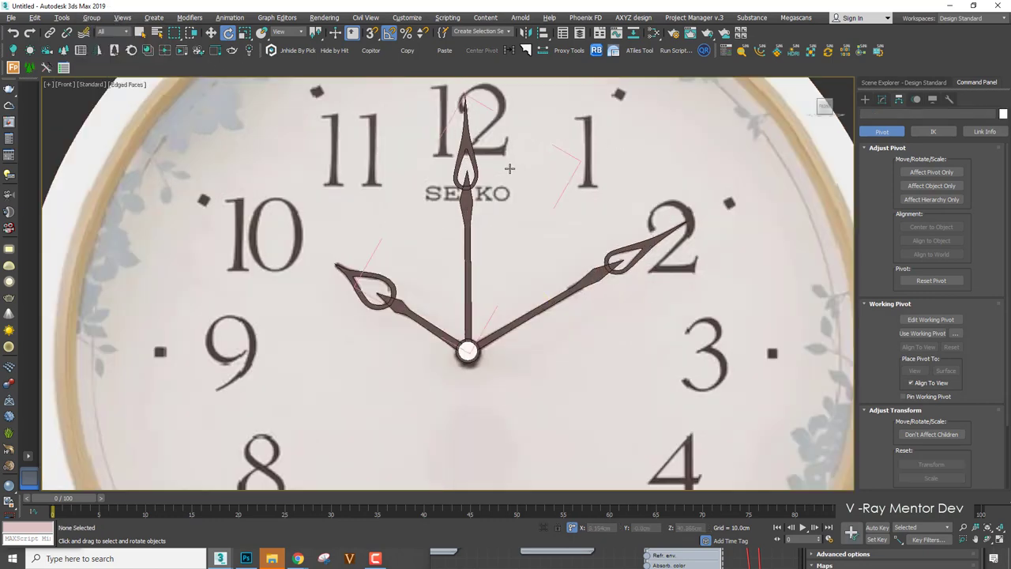
pyautogui.click(448, 127)
pyautogui.scroll(2, 530, 312)
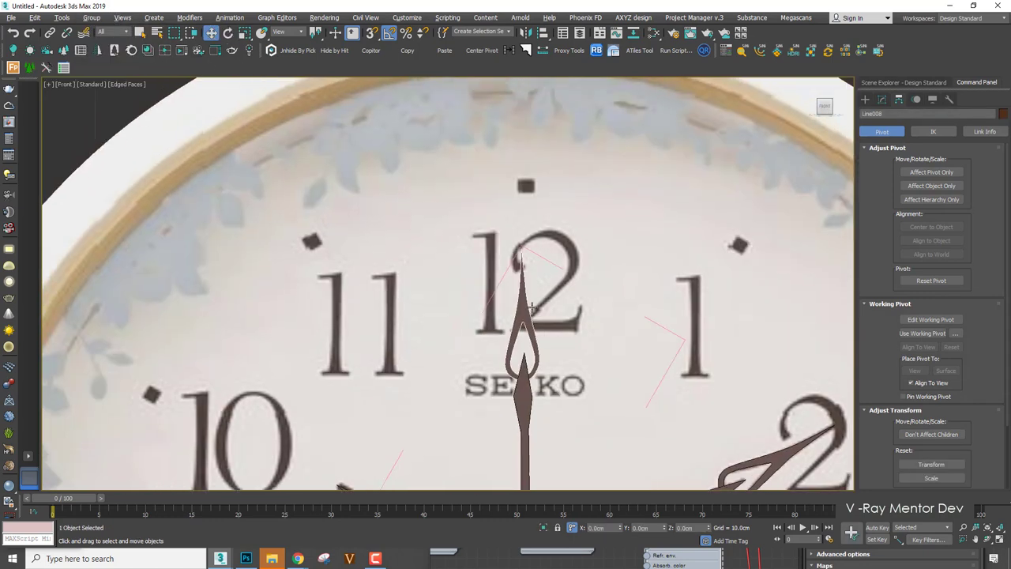
pyautogui.press('w')
pyautogui.scroll(-3, 517, 257)
pyautogui.moveTo(522, 365); pyautogui.dragTo(526, 330)
pyautogui.scroll(2, 526, 330)
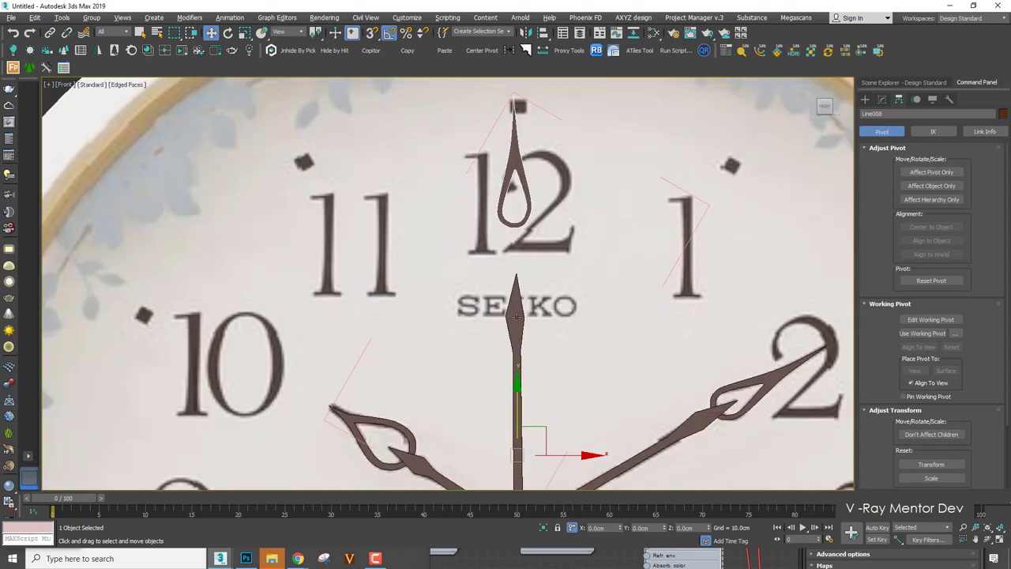
# Delete the side vertices of the diamond-shaped bulge on the copied hand's shaft, with the end result shown.
pyautogui.click(521, 321)
pyautogui.scroll(-1, 521, 321)
pyautogui.click(882, 99)
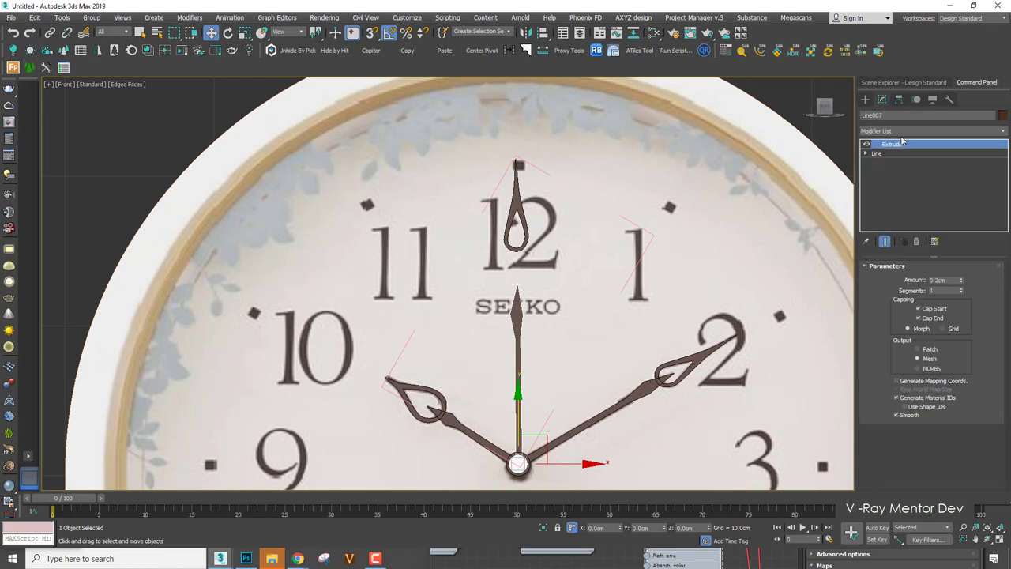
pyautogui.click(866, 153)
pyautogui.click(884, 162)
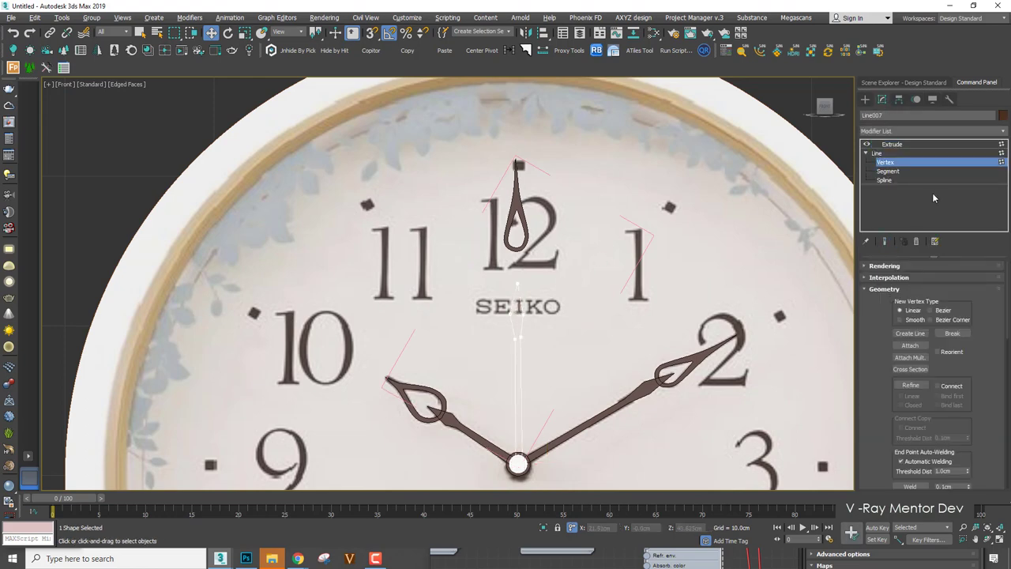
pyautogui.click(883, 241)
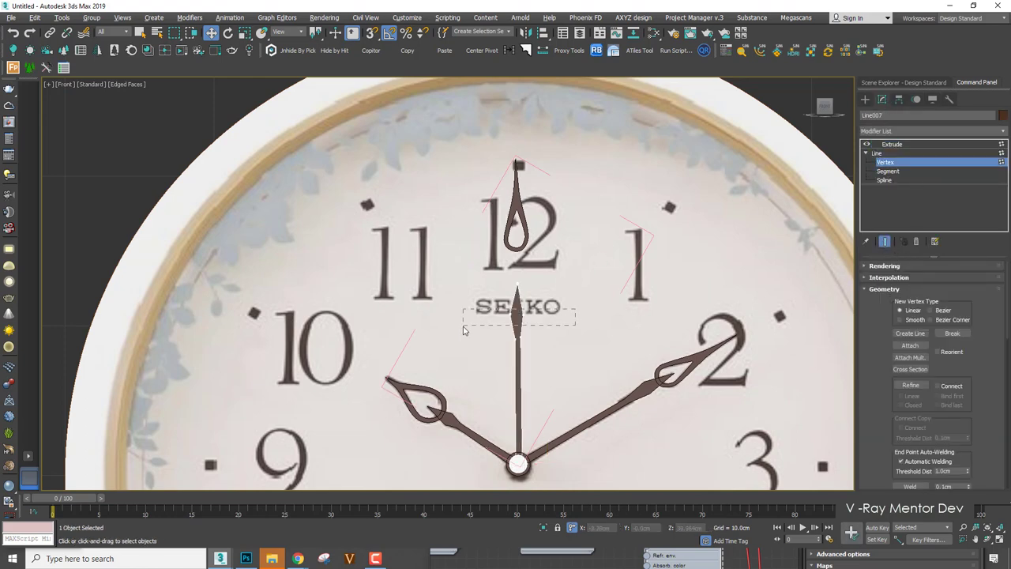
pyautogui.moveTo(463, 327); pyautogui.dragTo(495, 303)
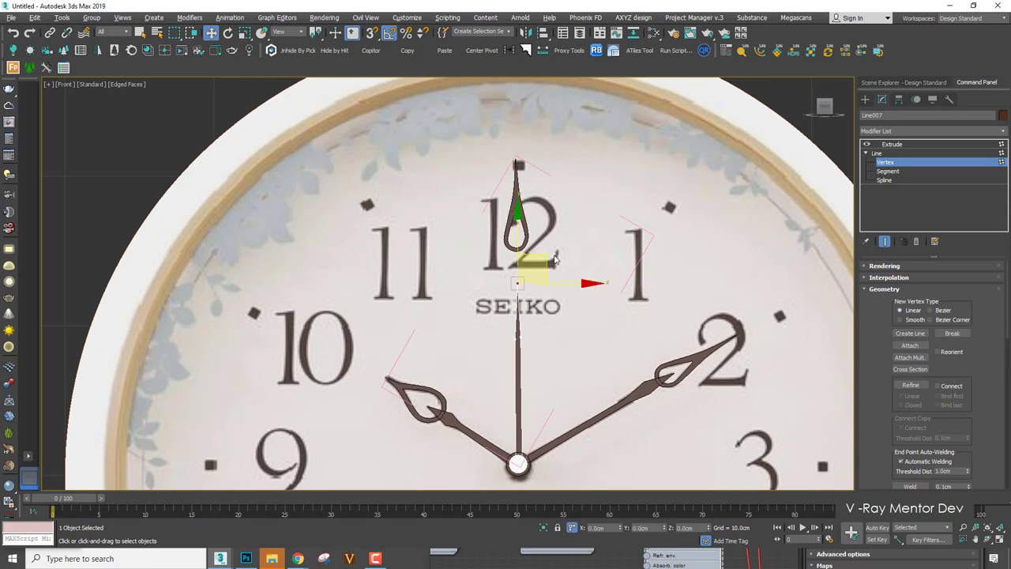
# Move the shaft spline's upper vertices up so the shaft reaches the teardrop tip.
pyautogui.moveTo(552, 255); pyautogui.dragTo(479, 344)
pyautogui.click(517, 284)
pyautogui.moveTo(517, 239); pyautogui.dragTo(517, 166)
pyautogui.click(565, 251)
pyautogui.scroll(3, 557, 260)
pyautogui.moveTo(558, 260); pyautogui.dragTo(622, 273, button='middle')
pyautogui.moveTo(496, 303); pyautogui.dragTo(538, 208)
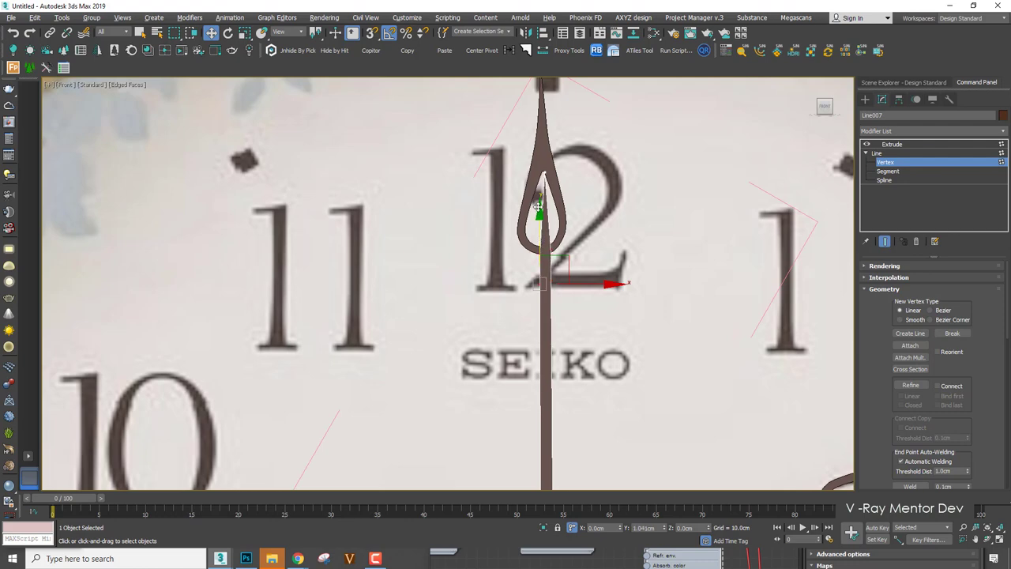
# Lower the shaft's right shoulder vertex in wireframe display until it is level with the left one.
pyautogui.scroll(6, 538, 207)
pyautogui.press('F3')
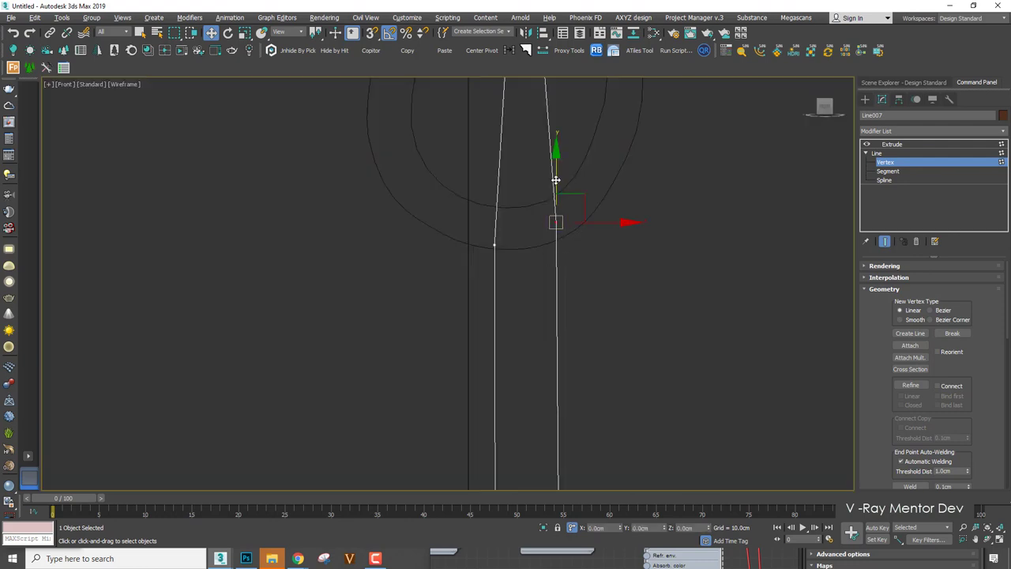
pyautogui.moveTo(556, 180); pyautogui.dragTo(559, 196)
pyautogui.click(569, 188)
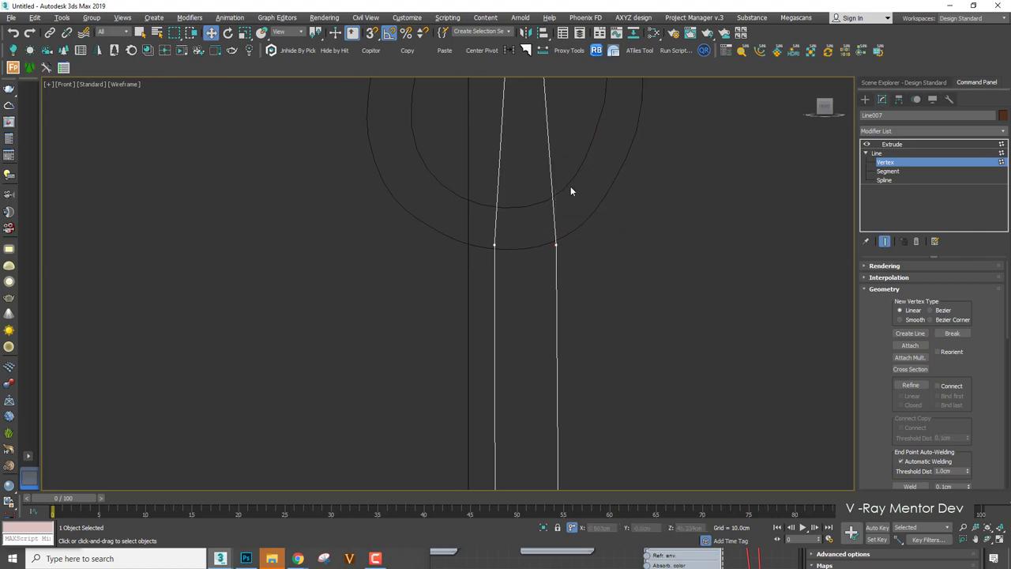
pyautogui.scroll(-5, 592, 203)
pyautogui.press('F3')
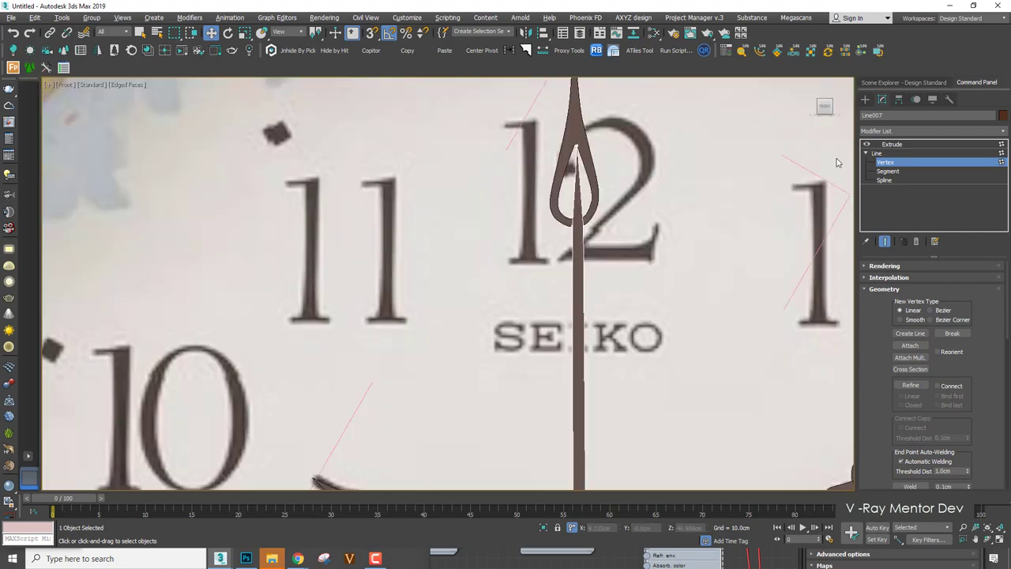
pyautogui.click(900, 153)
pyautogui.scroll(-4, 605, 219)
pyautogui.scroll(4, 550, 186)
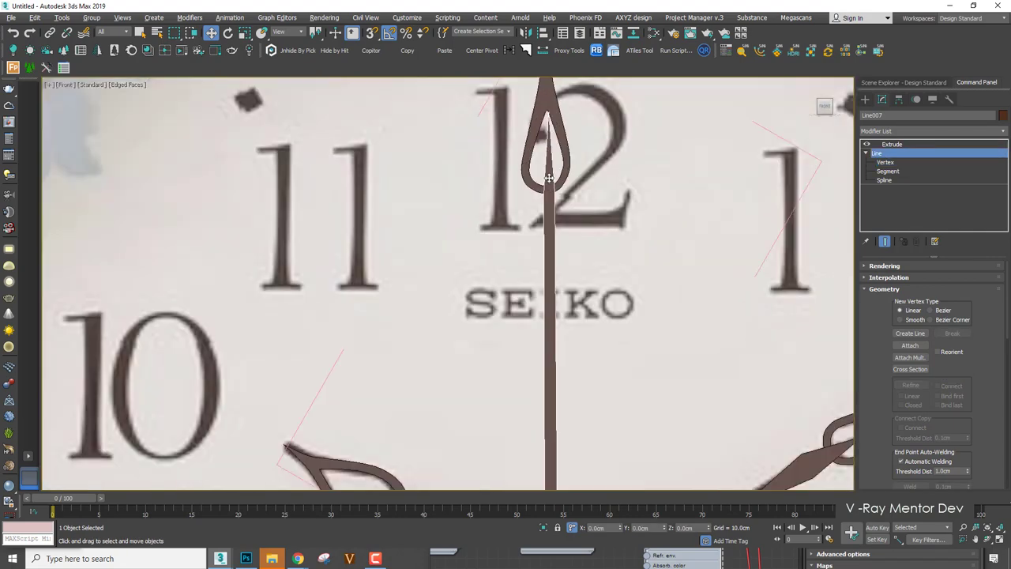
# Delete the shaft's pointed end vertex and raise its two shoulder vertices to touch the teardrop's base.
pyautogui.press('1')
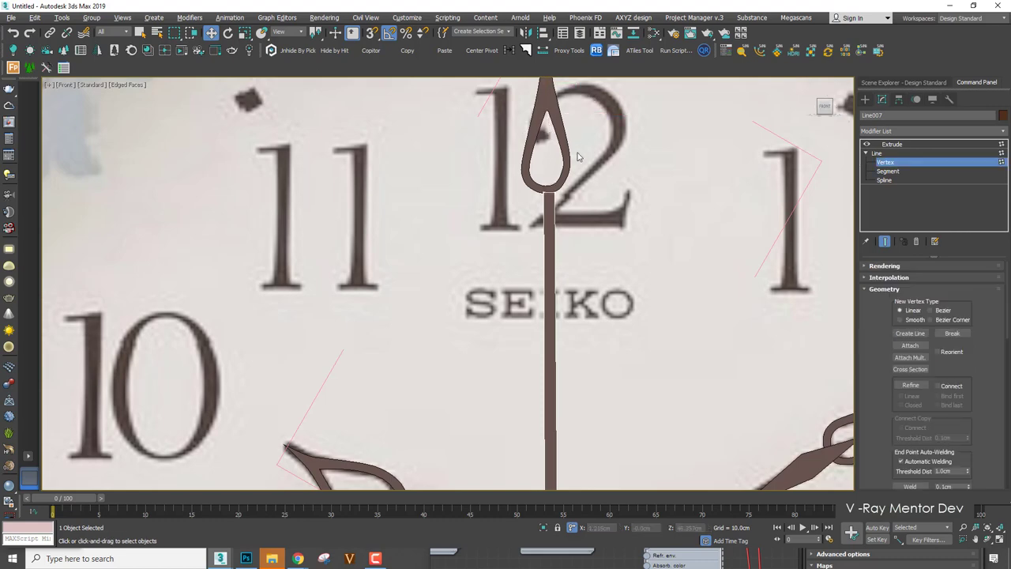
pyautogui.moveTo(518, 210); pyautogui.dragTo(567, 189)
pyautogui.moveTo(554, 153); pyautogui.dragTo(555, 148)
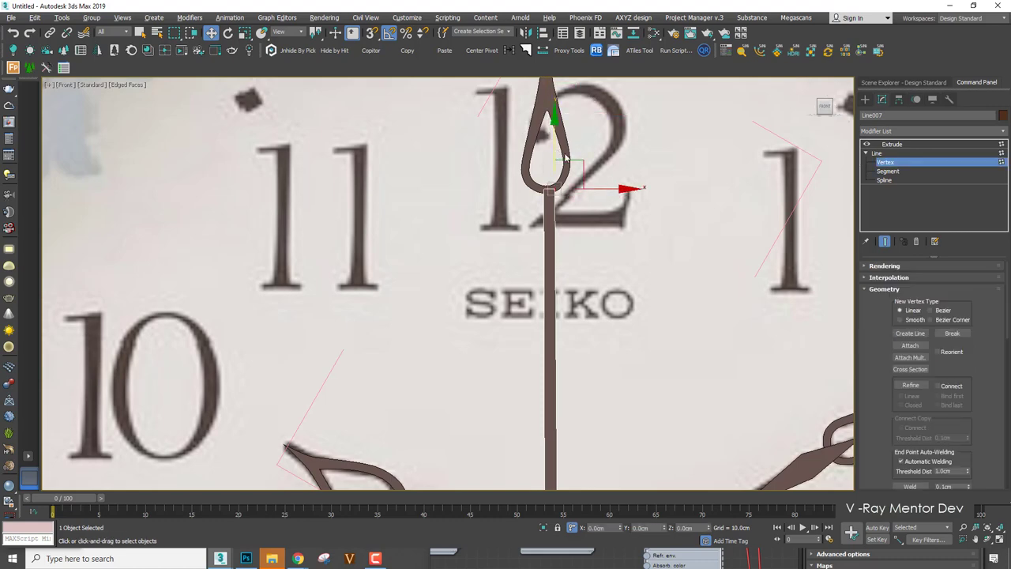
pyautogui.scroll(-2, 566, 158)
pyautogui.click(877, 152)
pyautogui.scroll(3, 584, 168)
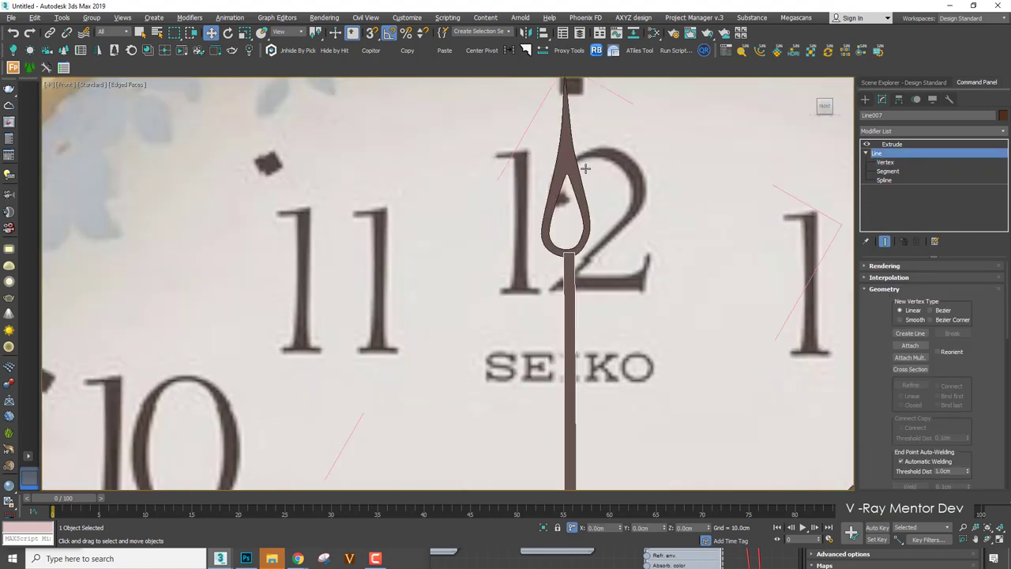
# Move the teardrop tip slightly down and right so it overlaps and centres on the shaft's end.
pyautogui.click(572, 169)
pyautogui.scroll(-4, 573, 182)
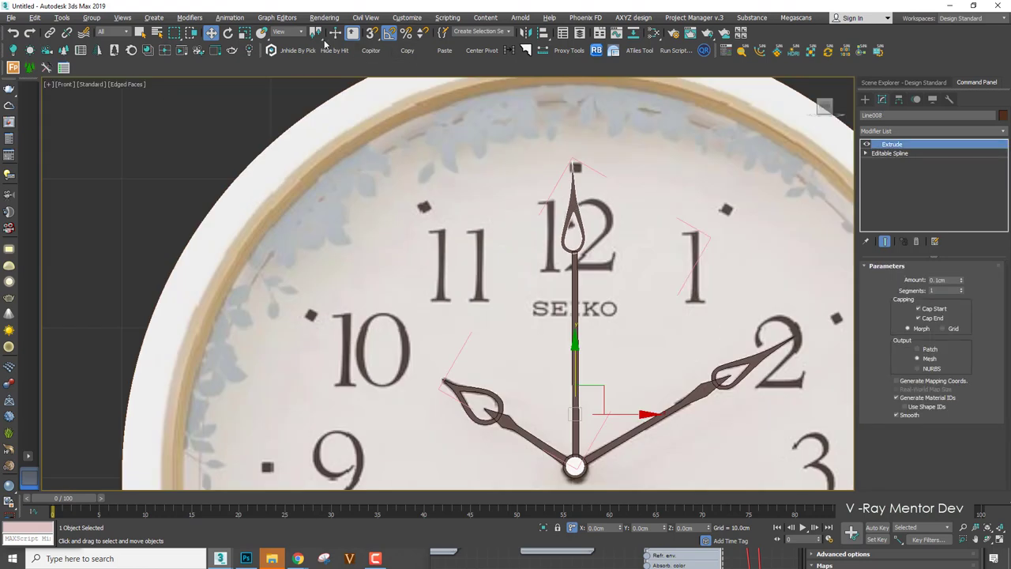
pyautogui.scroll(2, 545, 229)
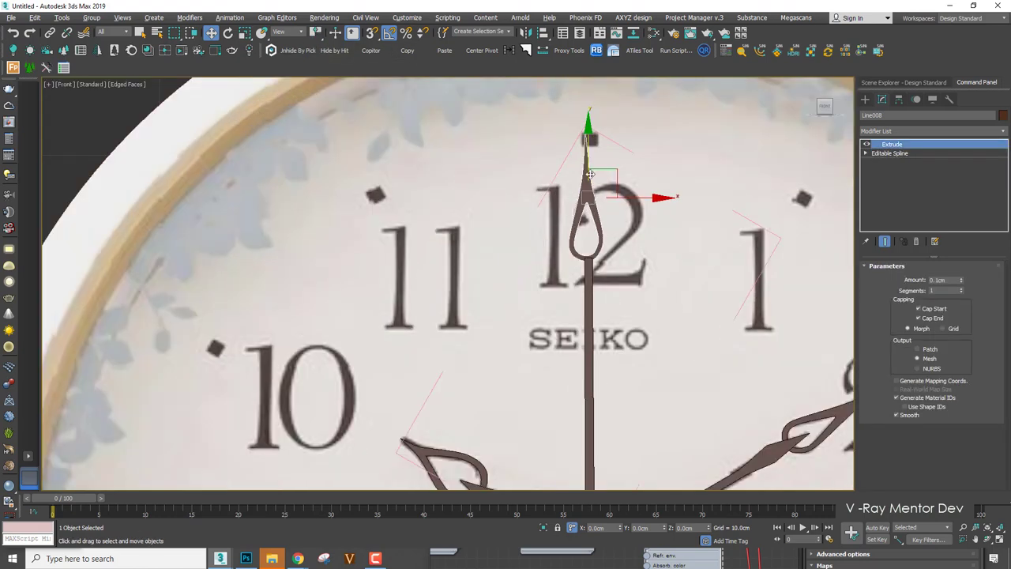
pyautogui.moveTo(588, 146); pyautogui.dragTo(588, 157)
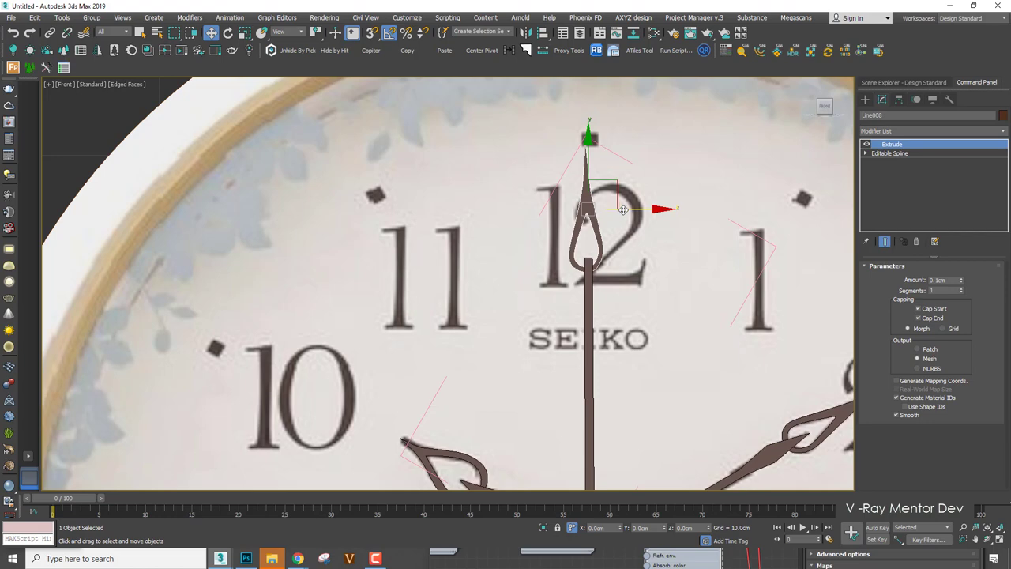
pyautogui.moveTo(623, 209); pyautogui.dragTo(626, 209)
# Delete the teardrop tip's inner spline to make the tip solid, and turn off edged faces.
pyautogui.click(867, 153)
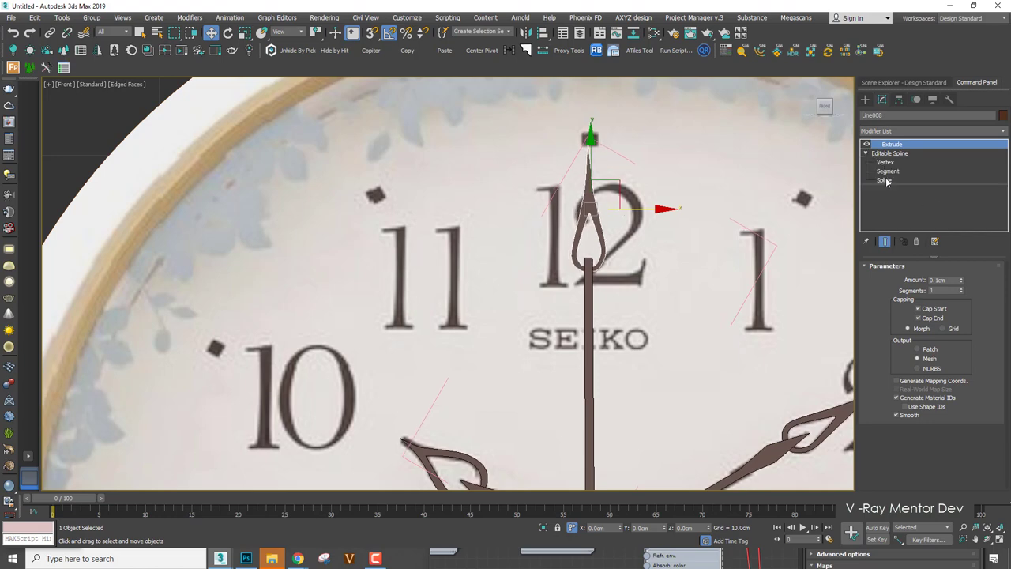
pyautogui.click(883, 180)
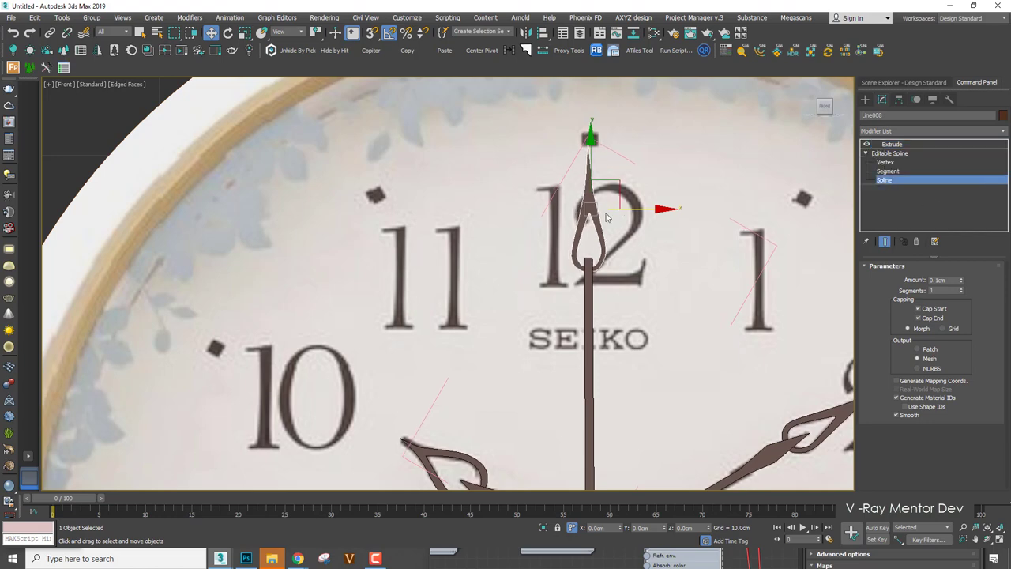
pyautogui.click(905, 145)
pyautogui.scroll(-5, 577, 246)
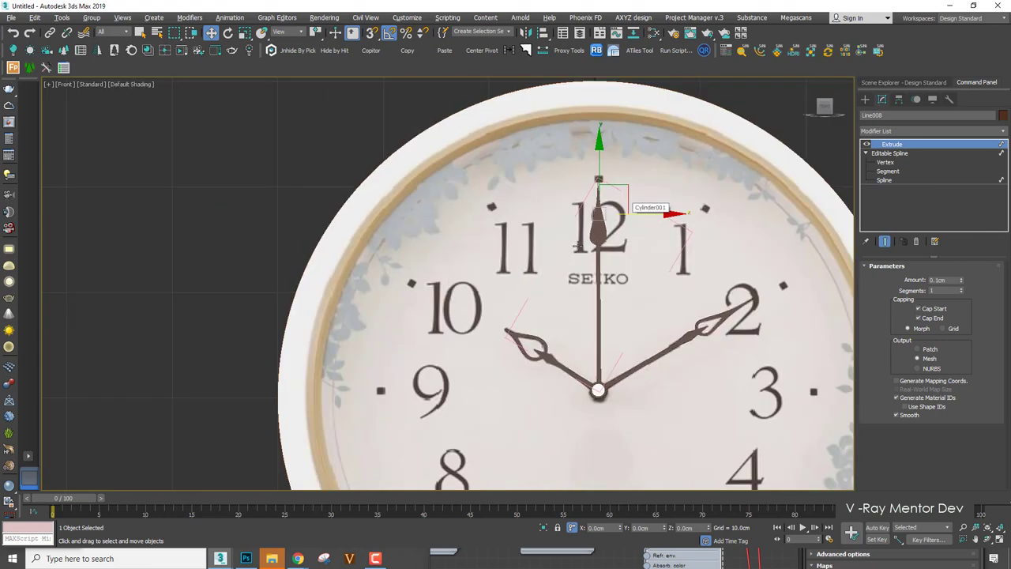
pyautogui.scroll(3, 577, 245)
# Delete the lower side vertices on both sides of the tip's outline so it tapers into the shaft.
pyautogui.click(900, 165)
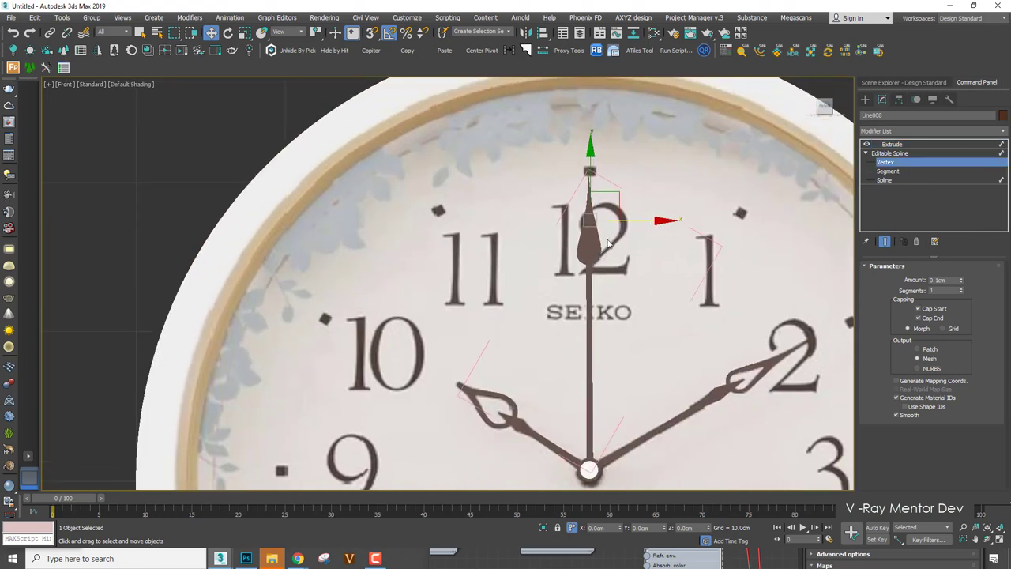
pyautogui.scroll(5, 608, 243)
pyautogui.moveTo(612, 269); pyautogui.dragTo(588, 298)
pyautogui.press('Delete')
pyautogui.click(535, 275)
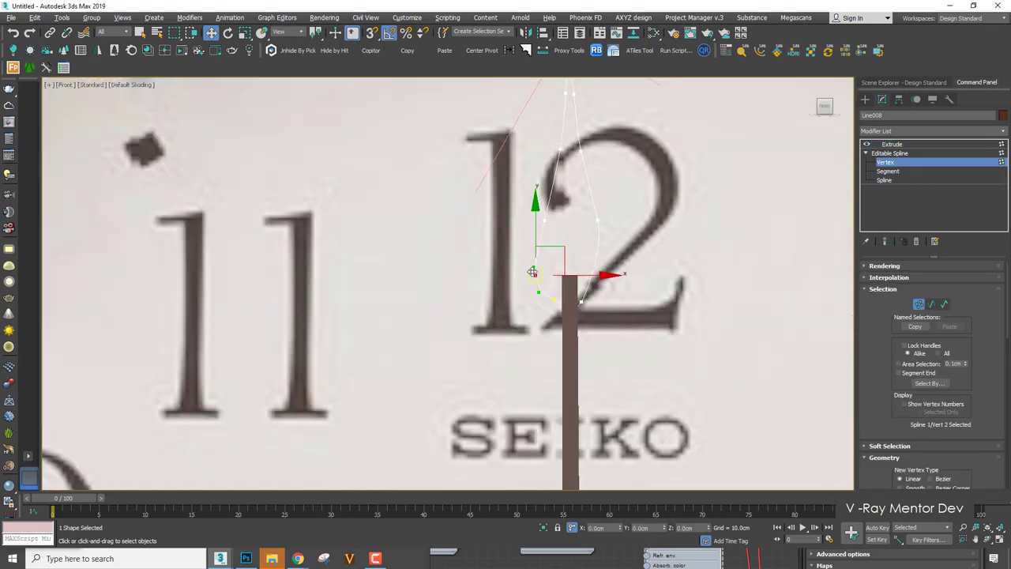
pyautogui.press('Delete')
pyautogui.moveTo(509, 238); pyautogui.dragTo(509, 238)
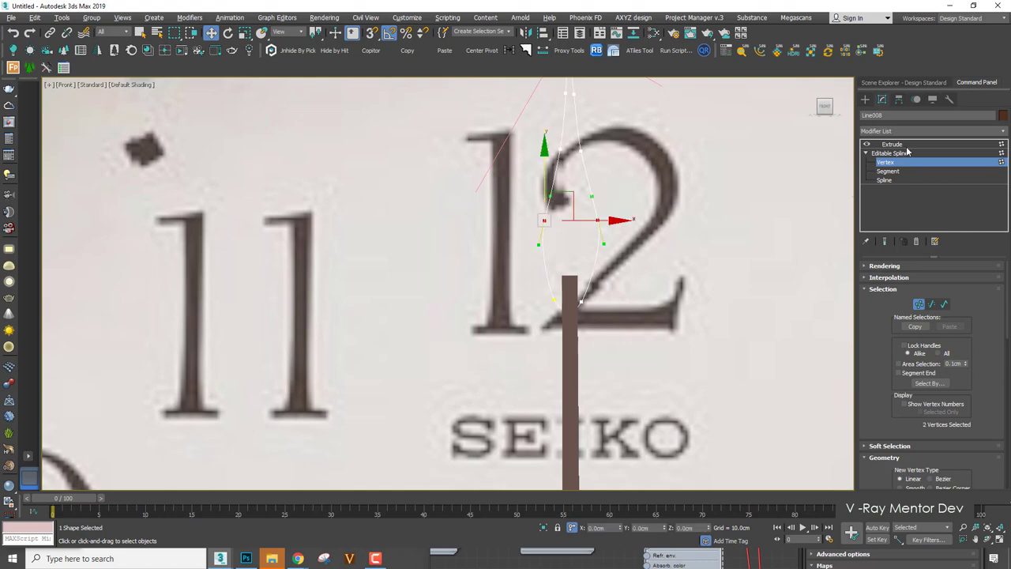
pyautogui.click(905, 146)
pyautogui.scroll(-6, 622, 224)
pyautogui.scroll(4, 623, 223)
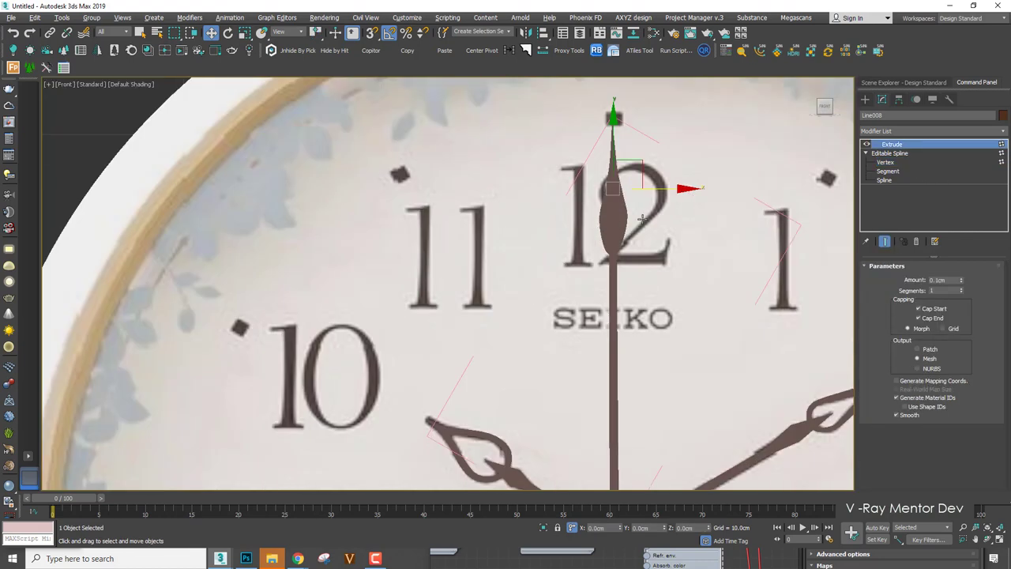
# Delete the widest side vertices on both sides of the tip's outline to slim it, and show the extruded result.
pyautogui.press('F4')
pyautogui.click(885, 162)
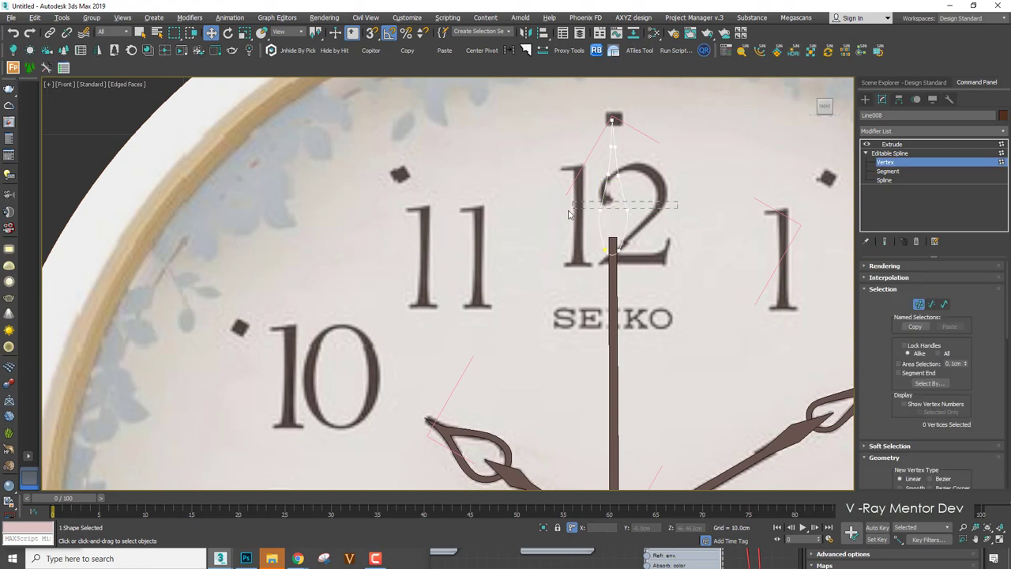
pyautogui.moveTo(641, 239); pyautogui.dragTo(556, 275)
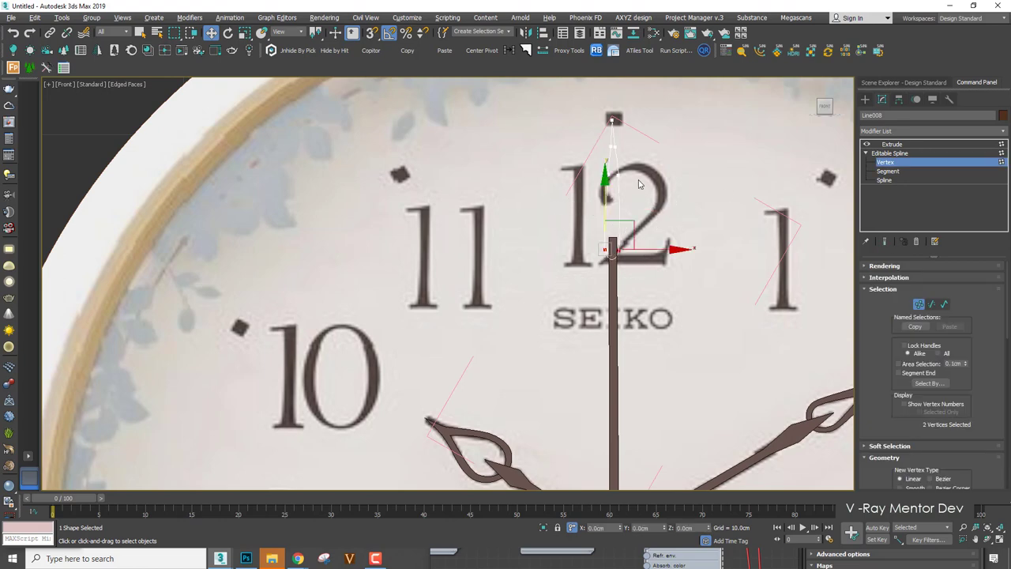
pyautogui.moveTo(643, 162); pyautogui.dragTo(592, 188)
pyautogui.click(884, 241)
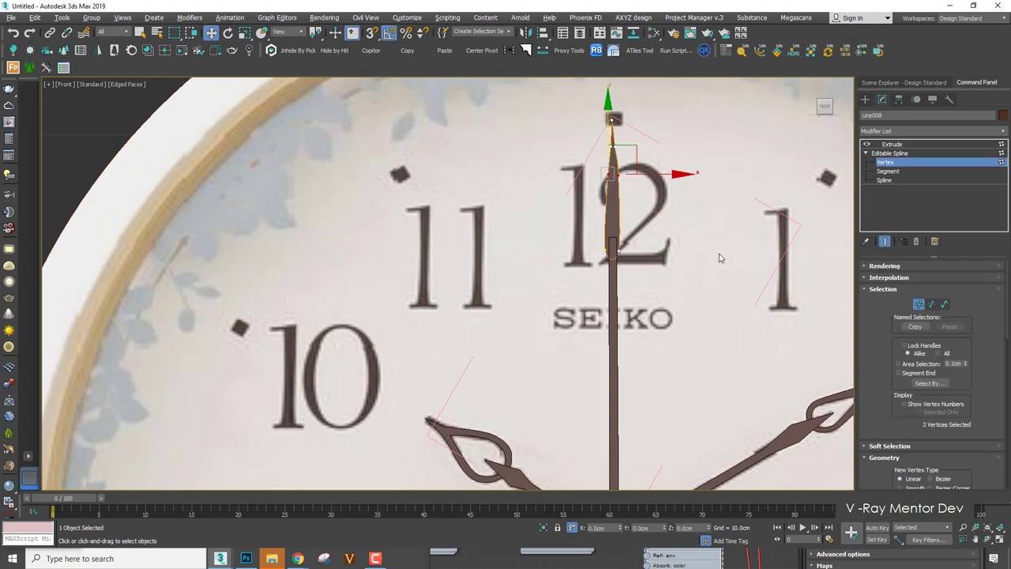
pyautogui.press('F3')
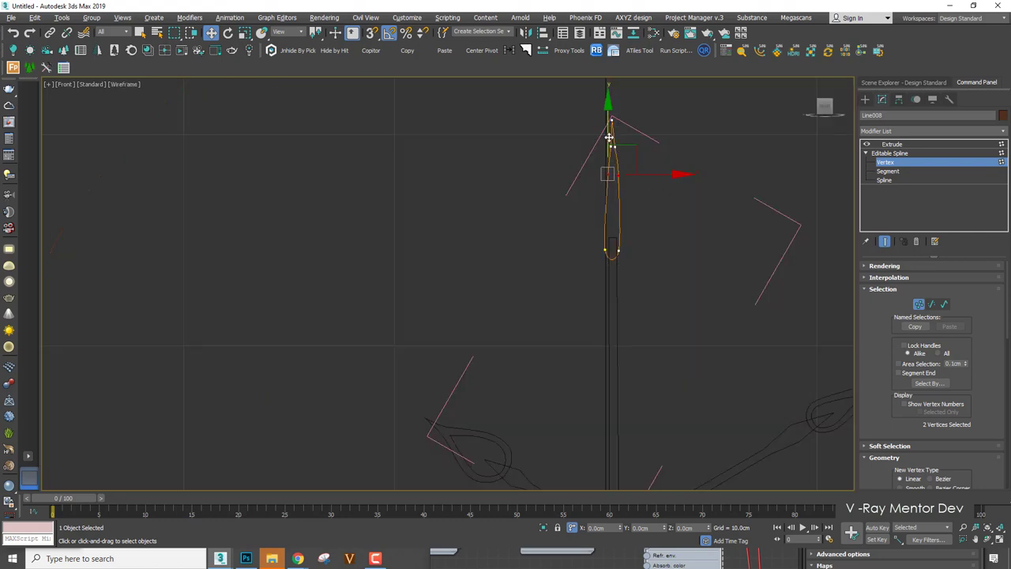
pyautogui.press('F3')
pyautogui.scroll(2, 622, 239)
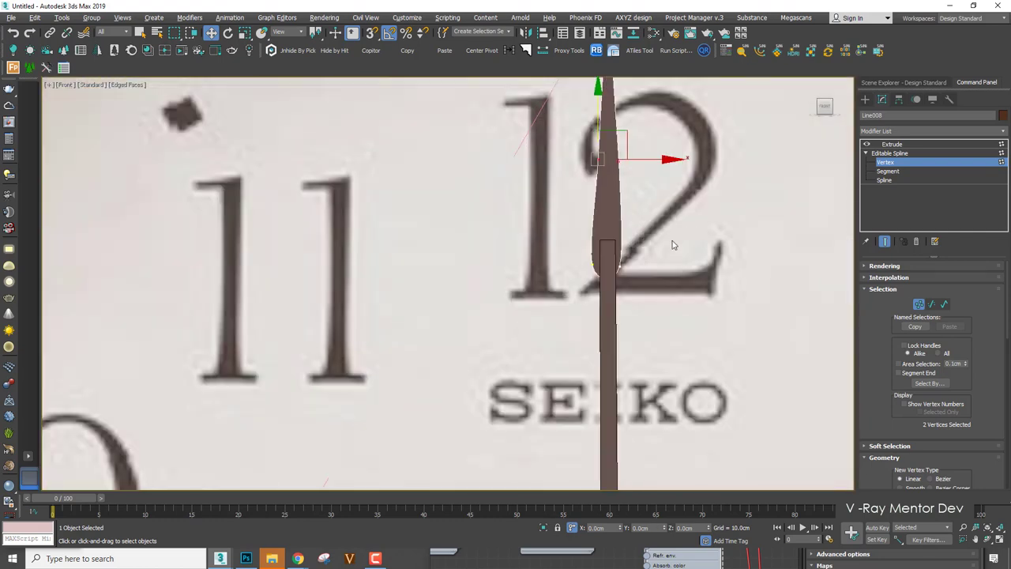
# Shift the tip's two base vertices about 0.036 cm right to centre them on the shaft, and turn off edged faces.
pyautogui.click(627, 245)
pyautogui.scroll(3, 632, 260)
pyautogui.moveTo(632, 287); pyautogui.dragTo(497, 353)
pyautogui.moveTo(624, 320); pyautogui.dragTo(624, 321)
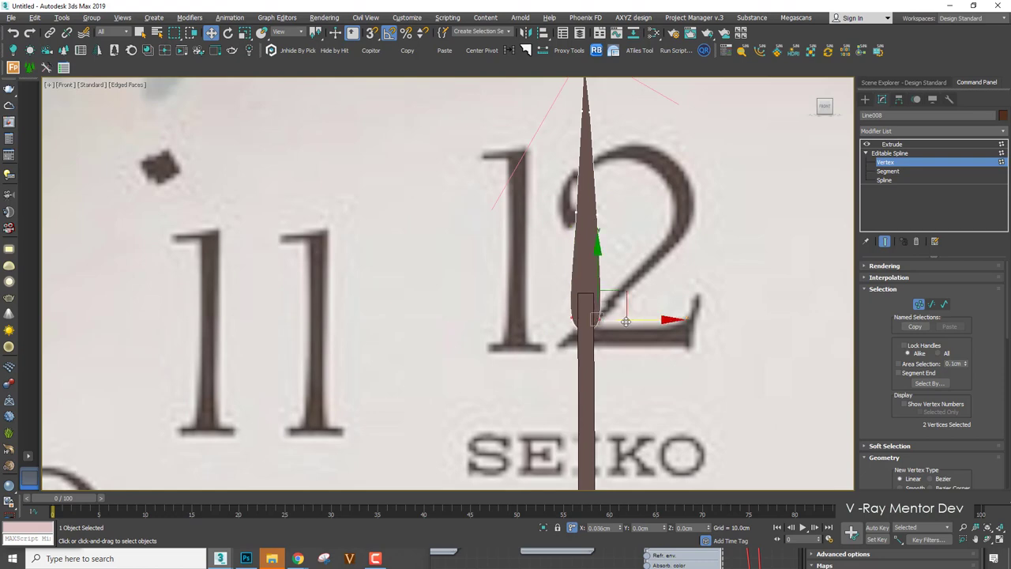
pyautogui.click(620, 304)
pyautogui.scroll(-4, 619, 302)
pyautogui.click(890, 145)
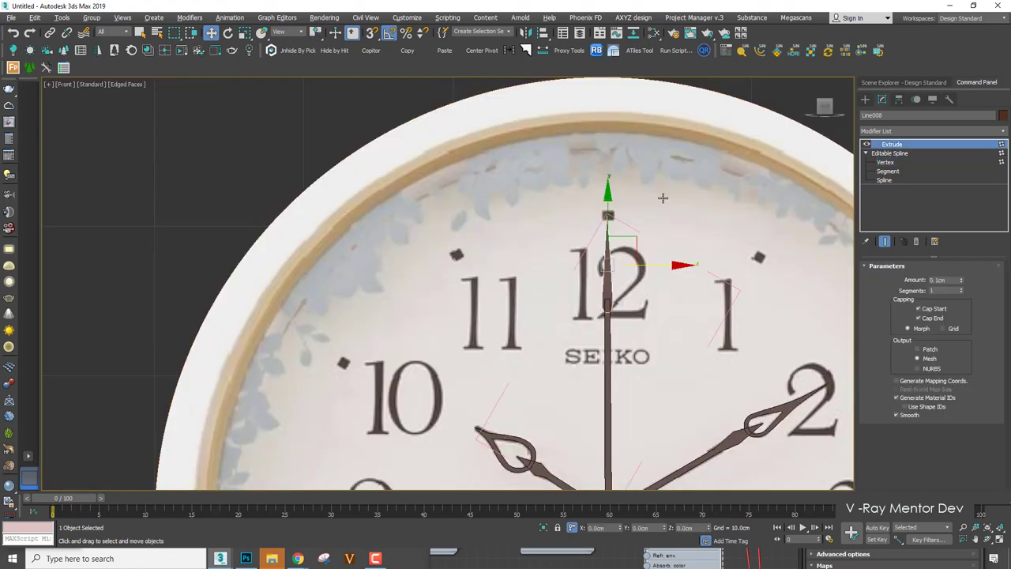
pyautogui.scroll(-3, 648, 194)
pyautogui.click(754, 134)
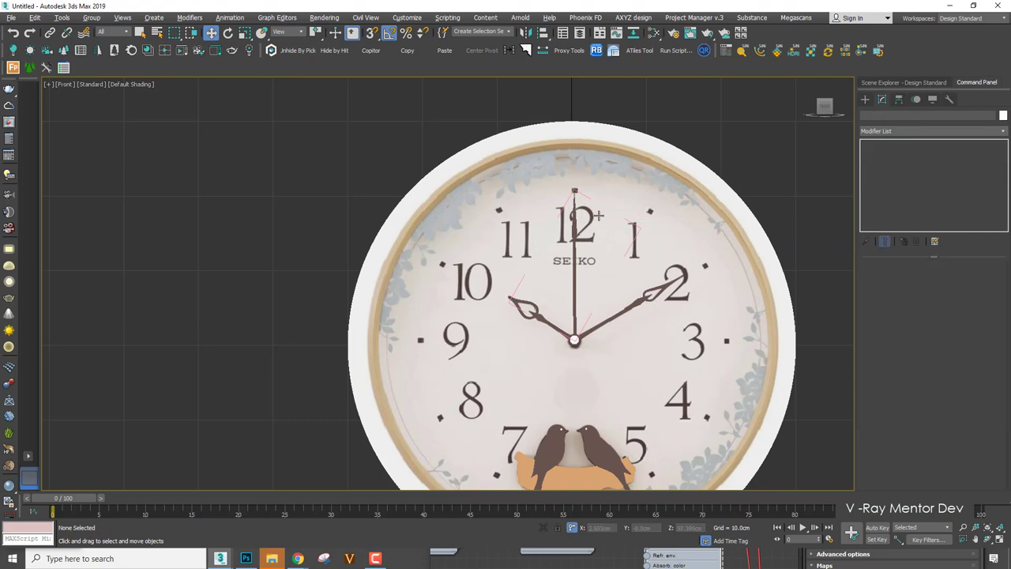
# Scale the tip's two base vertices outward about their shared centre to widen the teardrop's base.
pyautogui.scroll(2, 599, 215)
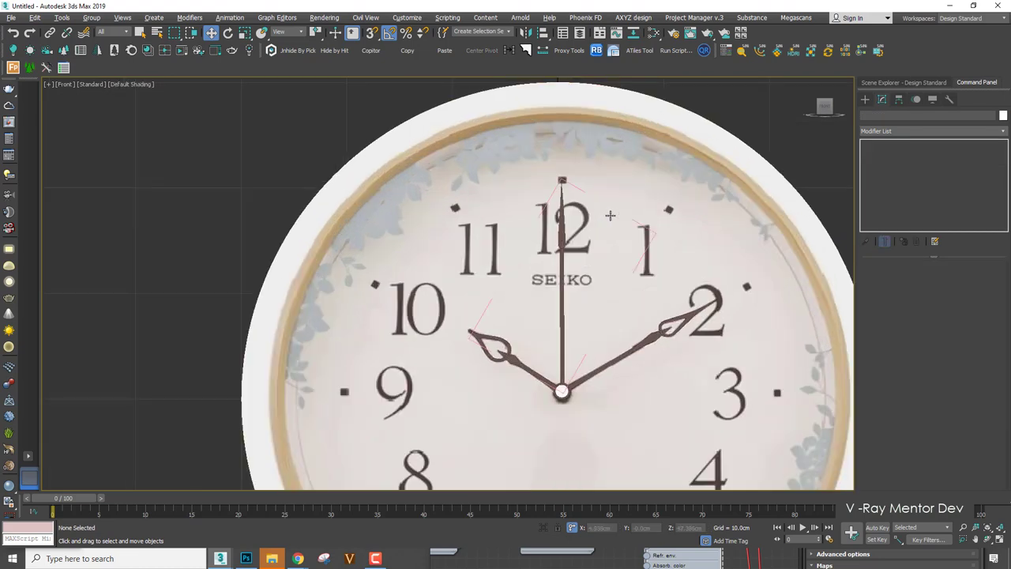
pyautogui.scroll(3, 562, 215)
pyautogui.click(562, 221)
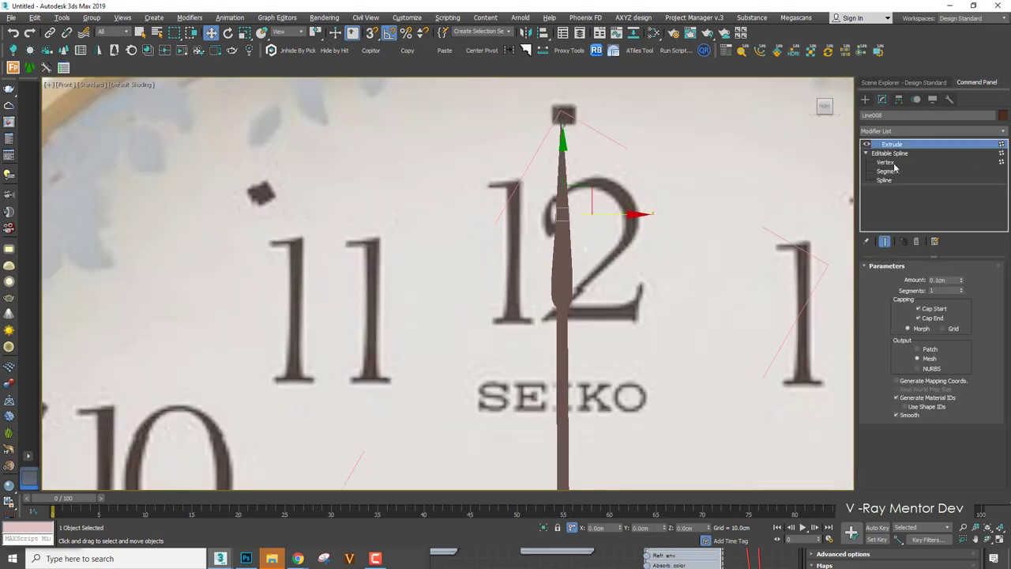
pyautogui.click(894, 165)
pyautogui.moveTo(671, 252); pyautogui.dragTo(497, 340)
pyautogui.press('r')
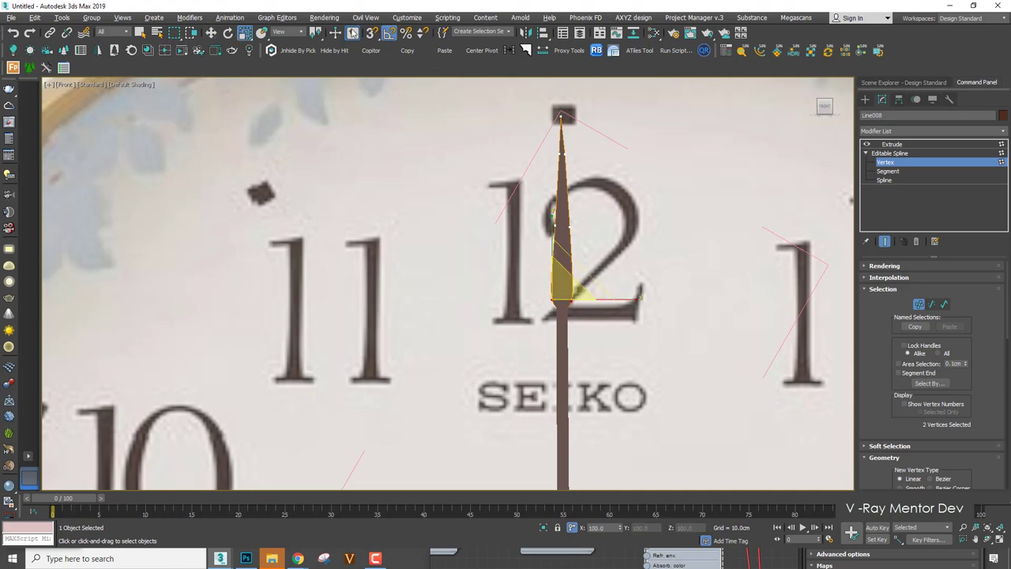
pyautogui.moveTo(317, 33); pyautogui.dragTo(319, 66)
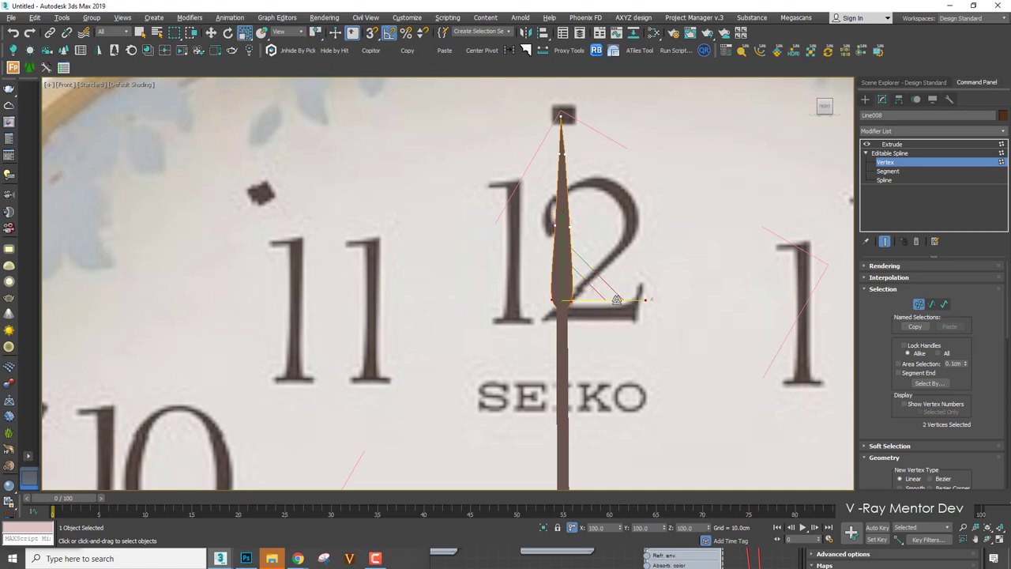
pyautogui.moveTo(616, 300); pyautogui.dragTo(602, 226)
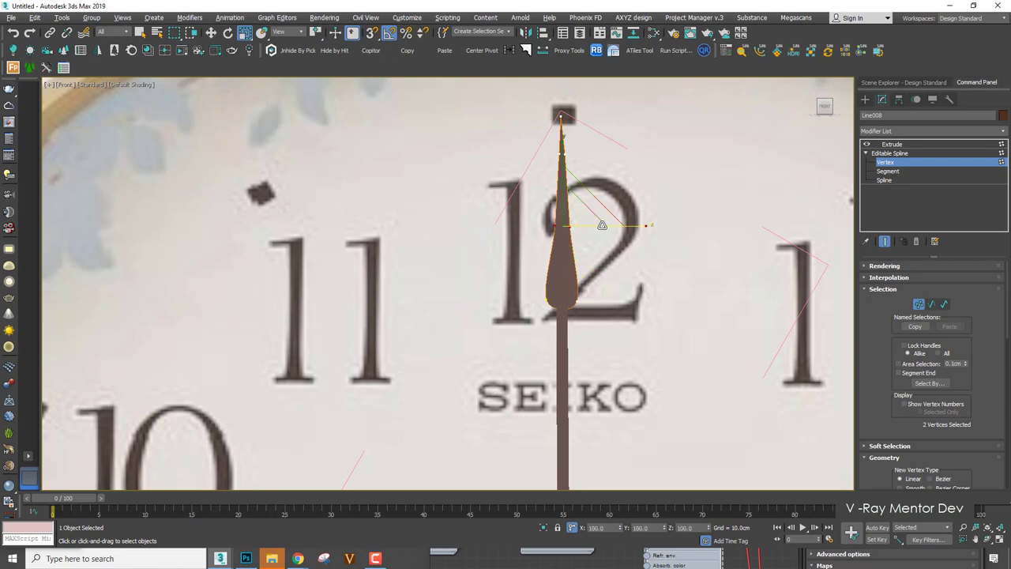
# Set the two middle side vertices of the tip's outline to Smooth and leave vertex editing.
pyautogui.rightClick(679, 192)
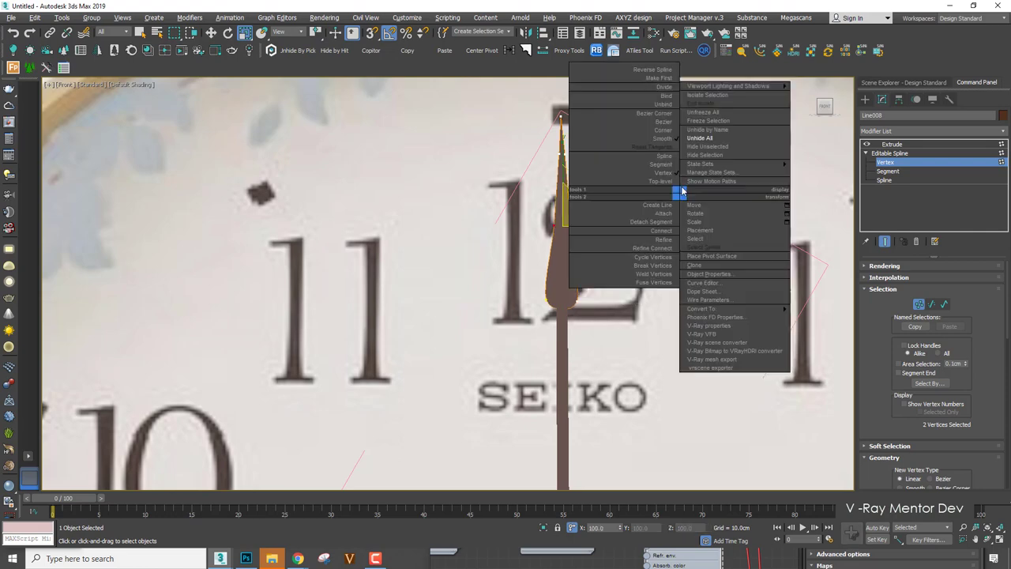
pyautogui.click(666, 141)
pyautogui.scroll(5, 579, 234)
pyautogui.click(576, 234)
pyautogui.click(538, 251)
pyautogui.press('w')
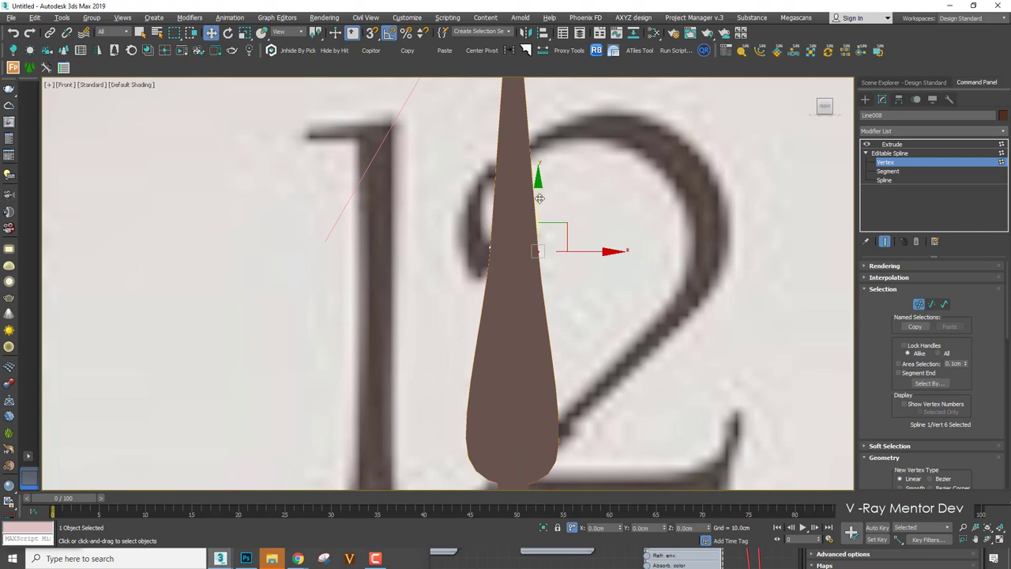
pyautogui.scroll(-4, 541, 193)
pyautogui.click(600, 248)
pyautogui.scroll(-1, 578, 256)
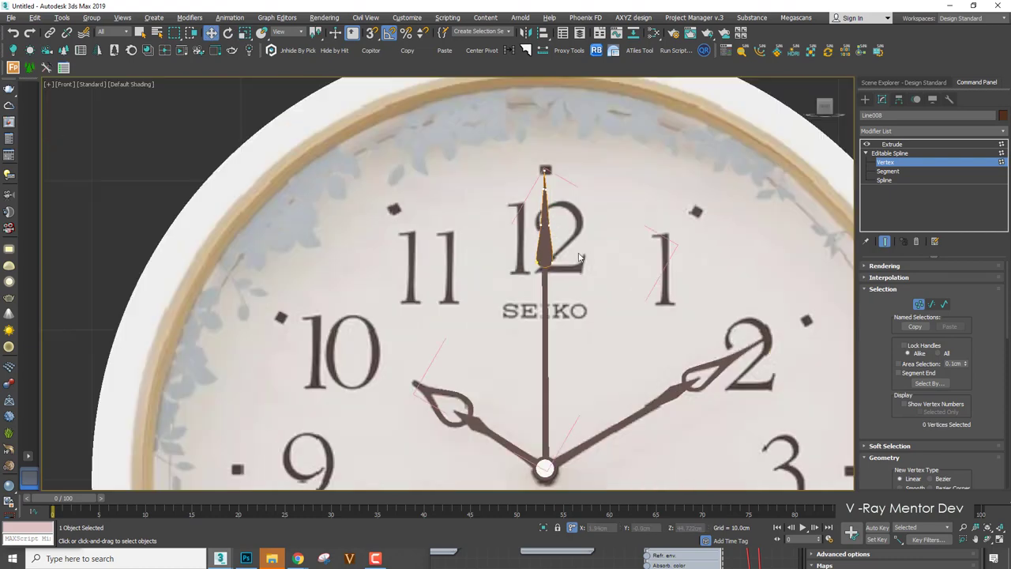
pyautogui.click(884, 144)
# Try to raise the three topmost vertices of the second hand's tip, and undo the move.
pyautogui.scroll(-2, 580, 201)
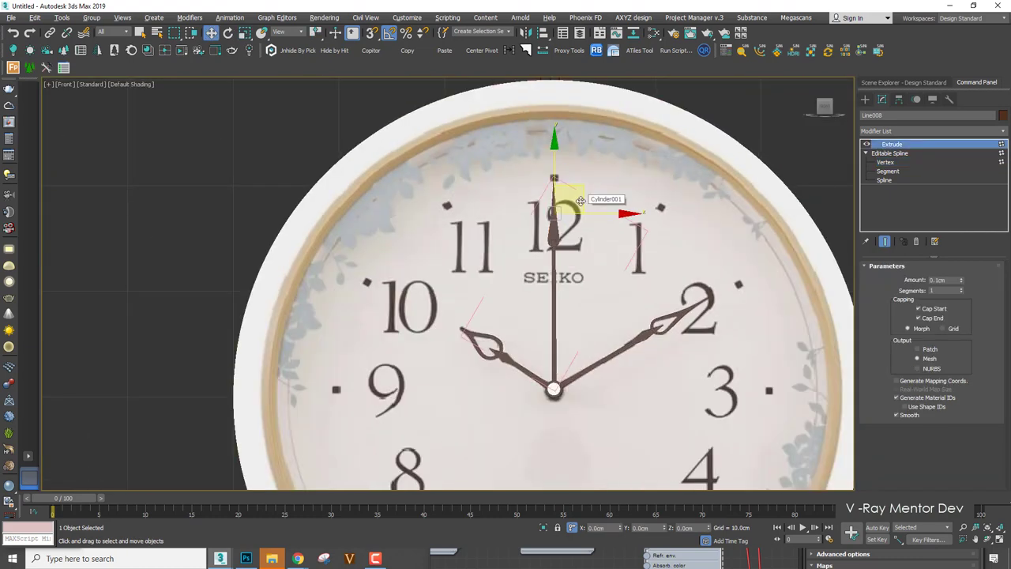
pyautogui.click(580, 206)
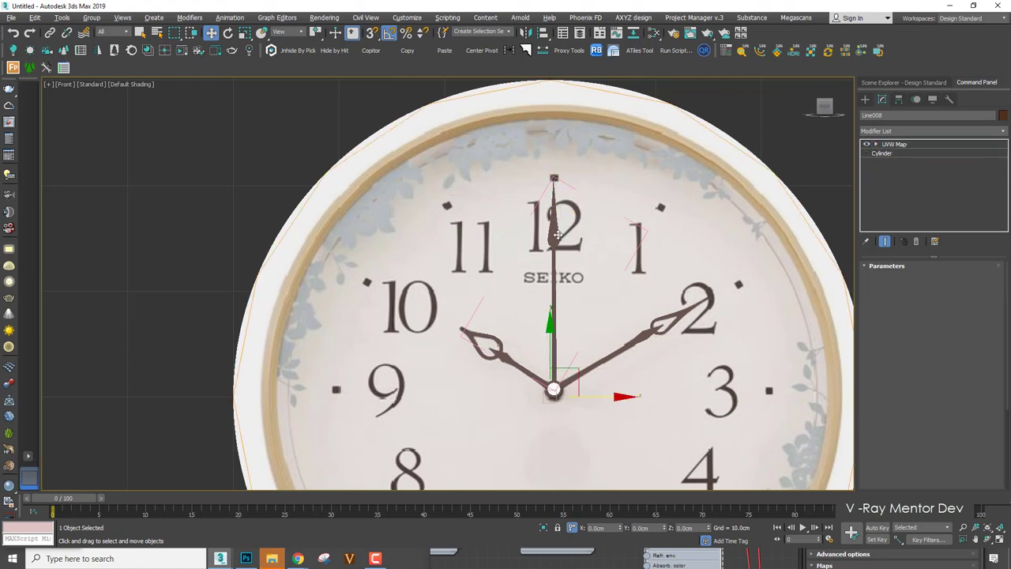
pyautogui.scroll(2, 589, 215)
pyautogui.click(567, 249)
pyautogui.scroll(-2, 560, 249)
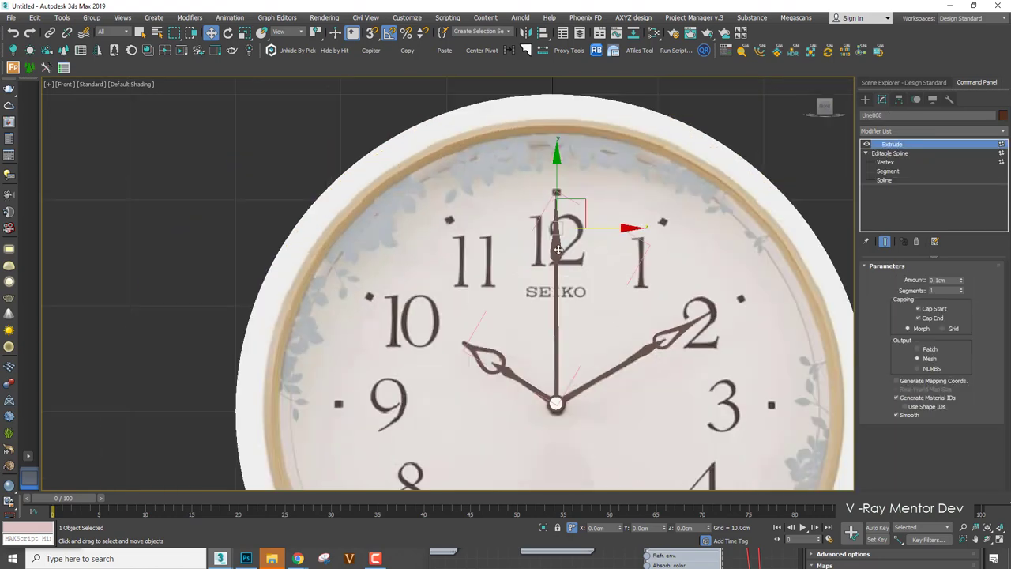
pyautogui.press('F4')
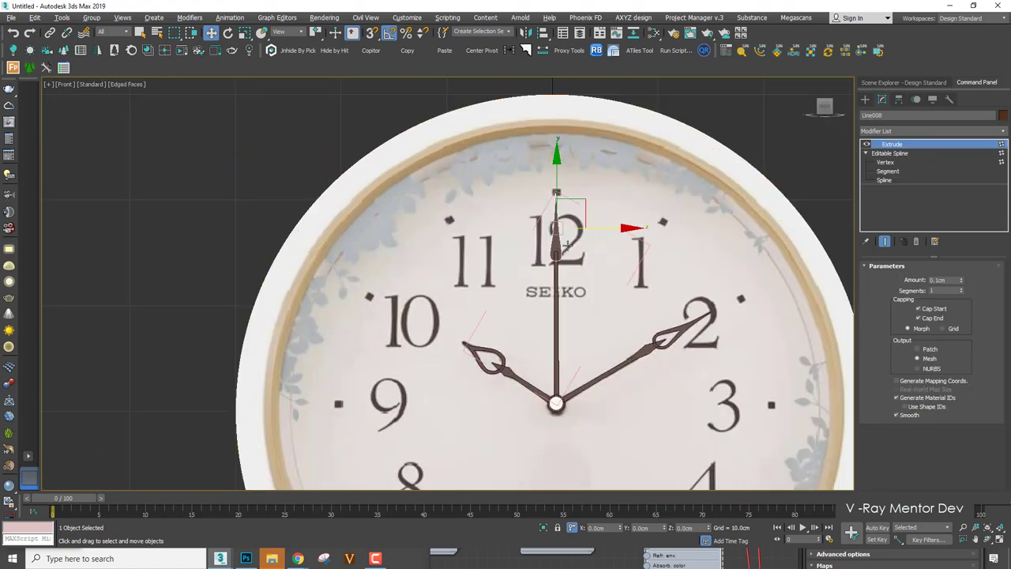
pyautogui.click(885, 162)
pyautogui.moveTo(598, 158); pyautogui.dragTo(526, 207)
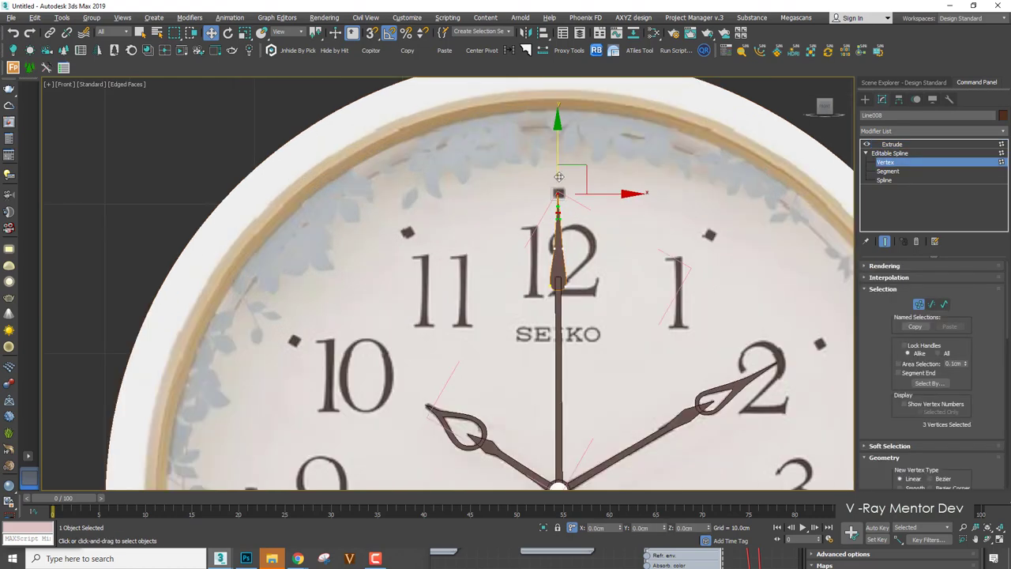
pyautogui.scroll(2, 558, 190)
pyautogui.moveTo(557, 160); pyautogui.dragTo(558, 154)
pyautogui.hotkey('ctrl', 'z')
pyautogui.click(891, 145)
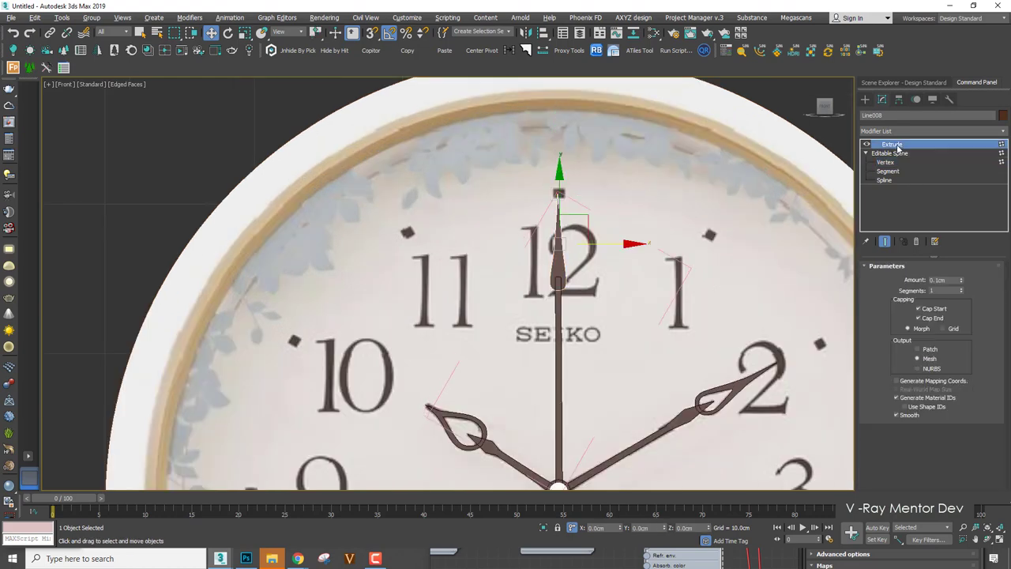
# Close the second hand's group, rename it S, and turn off edged faces.
pyautogui.click(92, 18)
pyautogui.click(99, 87)
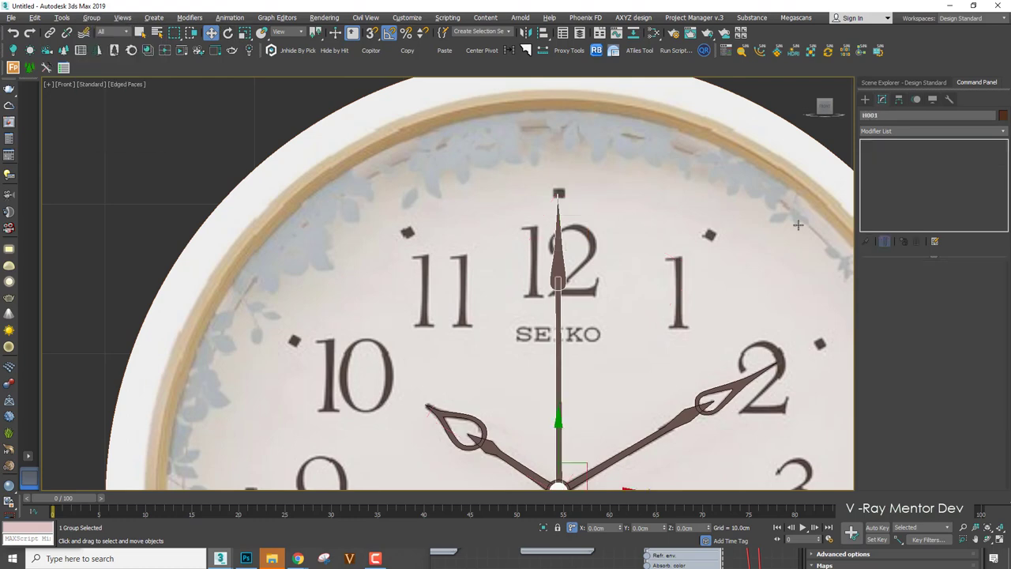
pyautogui.doubleClick(897, 114)
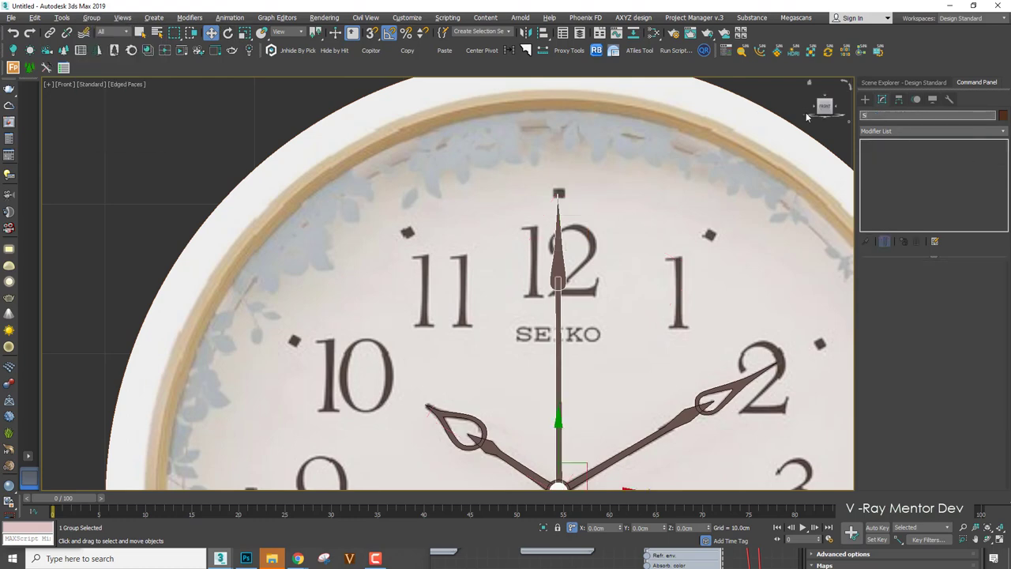
pyautogui.click(773, 279)
pyautogui.moveTo(643, 243); pyautogui.dragTo(630, 218, button='middle')
pyautogui.scroll(-4, 628, 218)
pyautogui.press('F4')
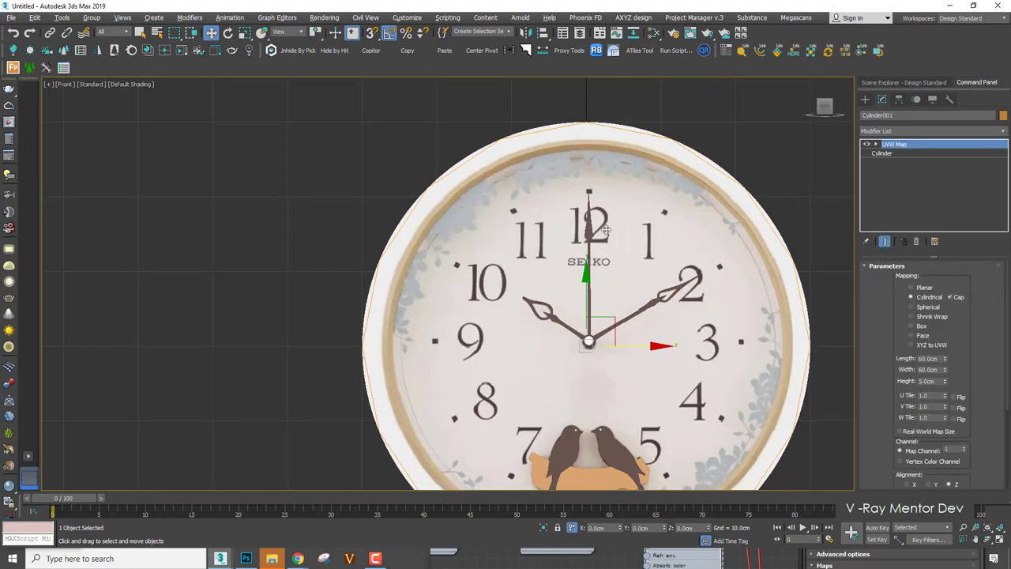
# Test-rotate the second hand group around the clock centre and undo the rotation.
pyautogui.scroll(4, 592, 237)
pyautogui.click(592, 235)
pyautogui.scroll(-3, 592, 244)
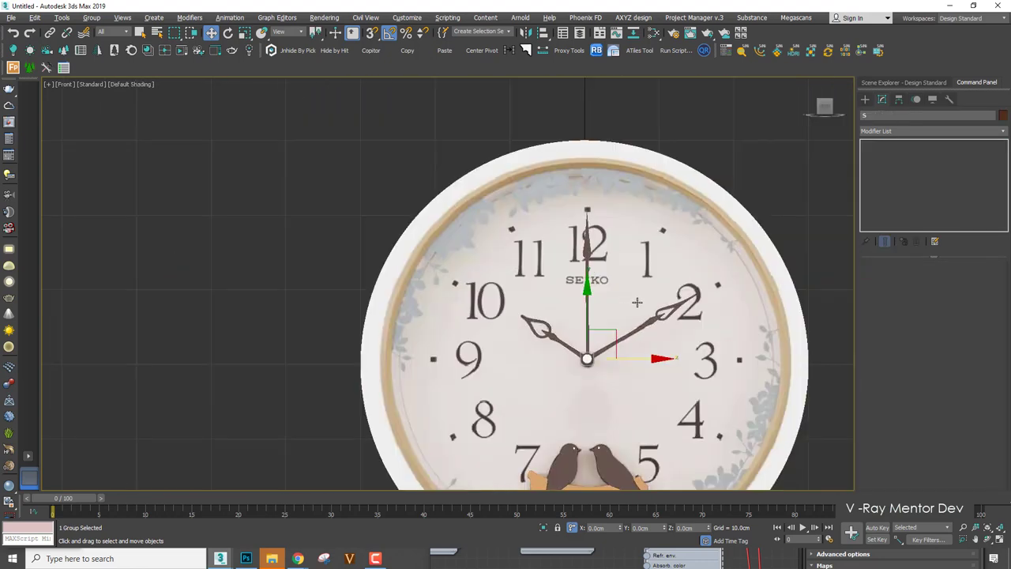
pyautogui.press('z')
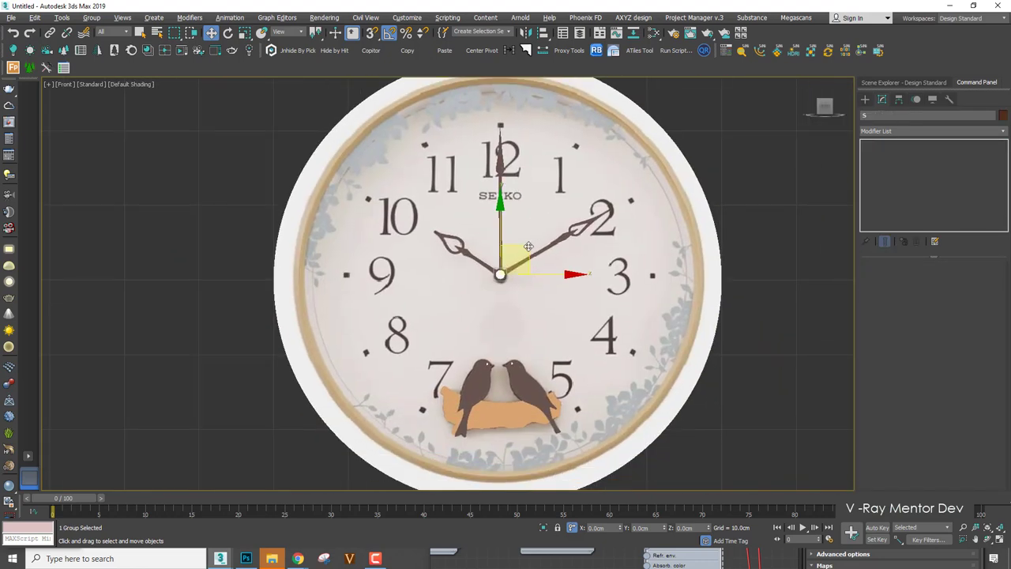
pyautogui.press('e')
pyautogui.moveTo(534, 221); pyautogui.dragTo(584, 282)
pyautogui.hotkey('ctrl', 'z')
pyautogui.click(771, 148)
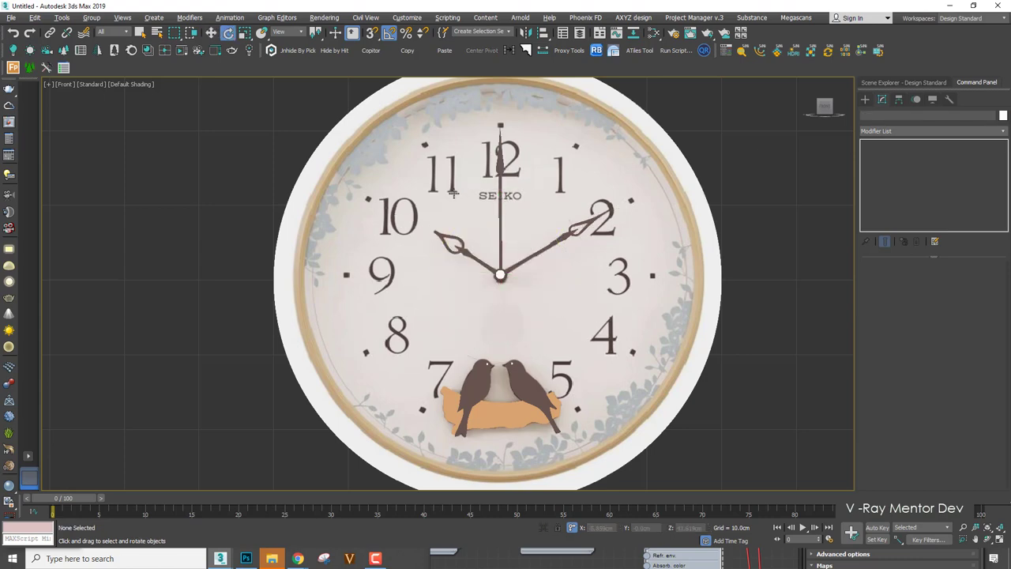
# Move the clock body sideways away from the hands and birds, and undo the move.
pyautogui.moveTo(453, 193); pyautogui.dragTo(436, 205, button='middle')
pyautogui.scroll(-2, 436, 205)
pyautogui.scroll(2, 466, 363)
pyautogui.click(466, 359)
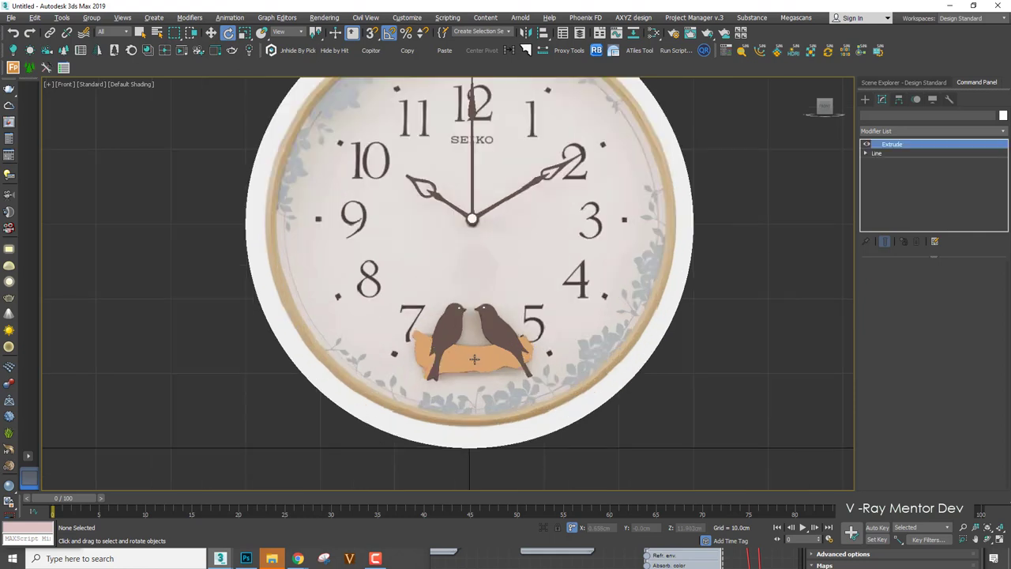
pyautogui.click(743, 188)
pyautogui.click(566, 212)
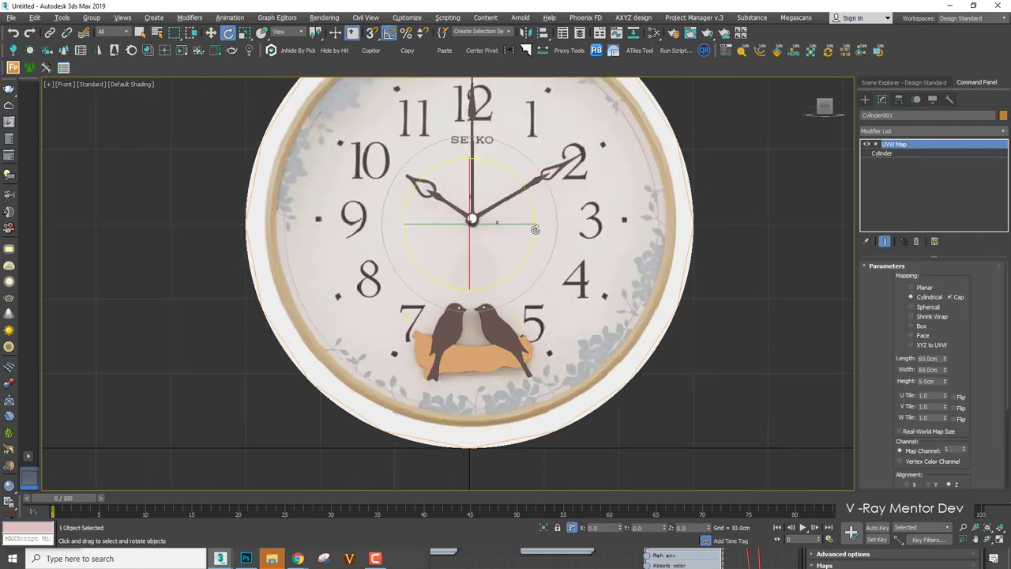
pyautogui.scroll(-2, 535, 228)
pyautogui.press('w')
pyautogui.moveTo(552, 225); pyautogui.dragTo(700, 226)
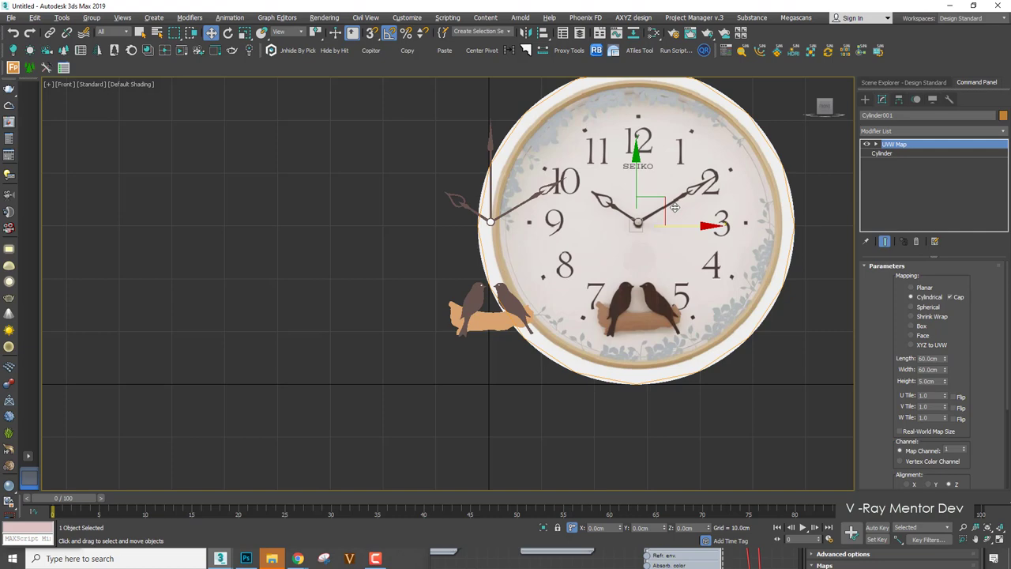
pyautogui.hotkey('ctrl', 'z')
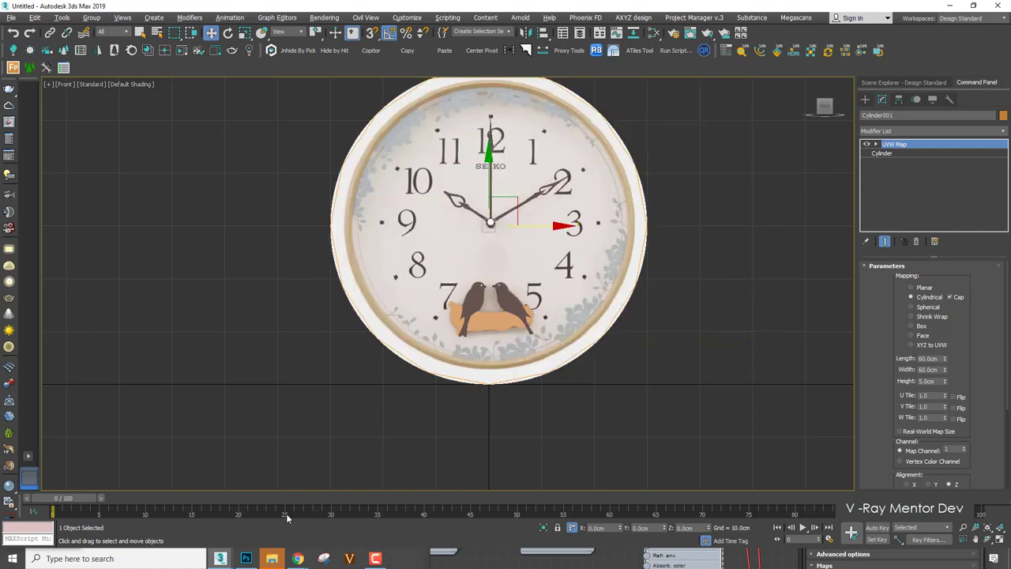
# Switch to Photoshop to check the retouched dial image seiko.jpg, and return to 3ds Max to isolate the clock body.
pyautogui.click(247, 557)
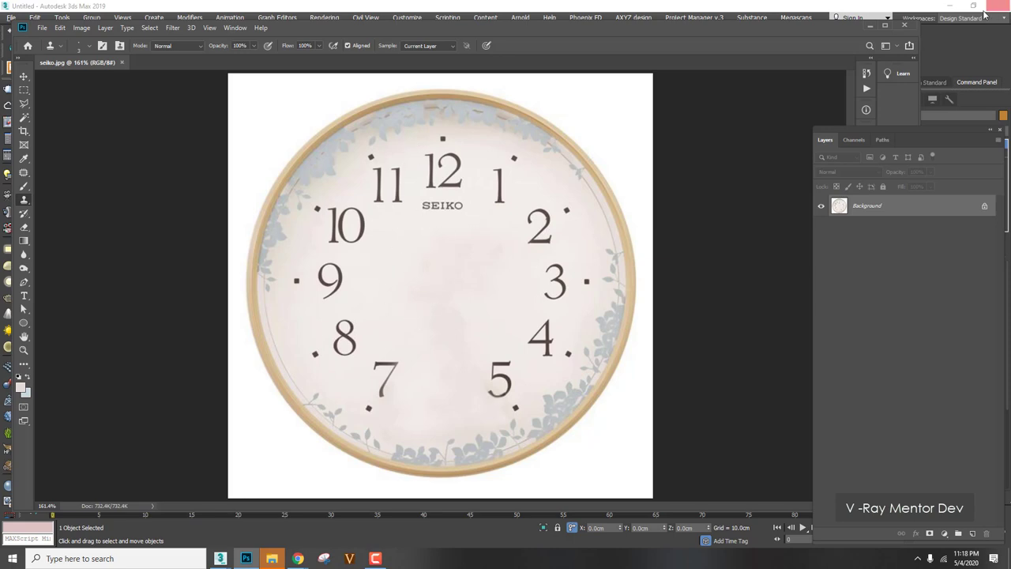
pyautogui.click(947, 12)
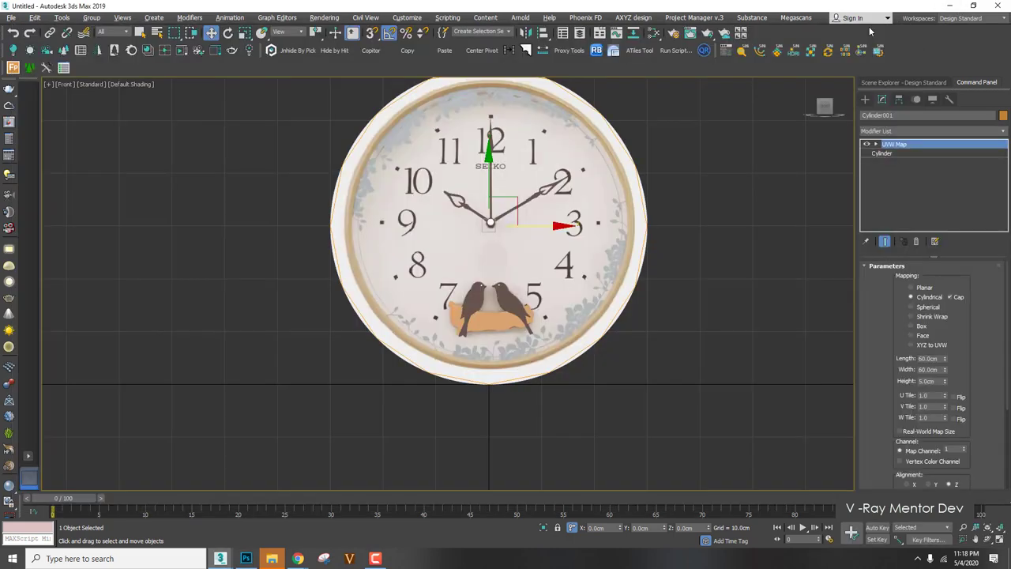
pyautogui.scroll(-3, 596, 210)
pyautogui.scroll(4, 608, 213)
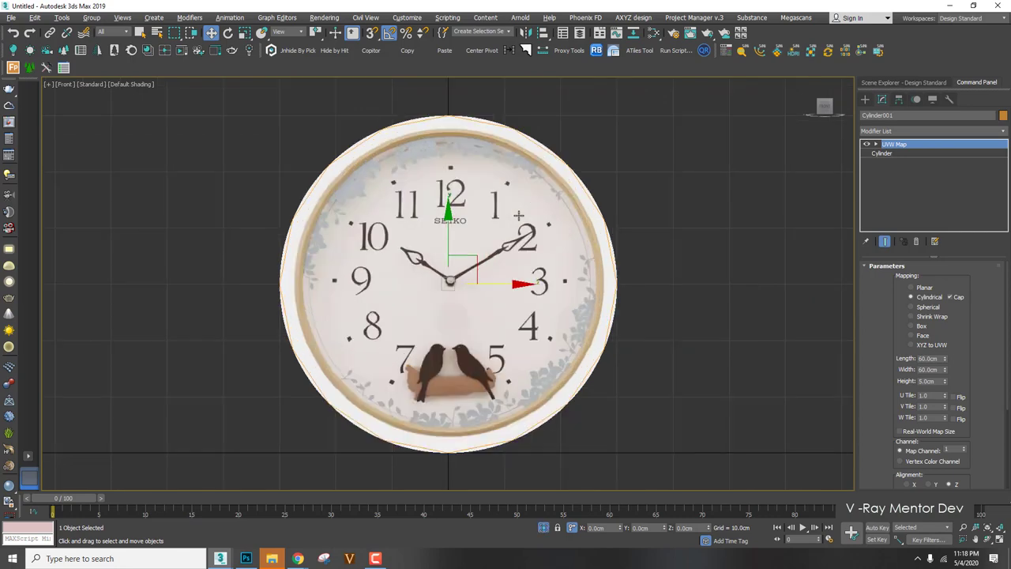
# Open the Slate Material Editor and add a Bitmap map loaded with the retouched dial image.
pyautogui.press('m')
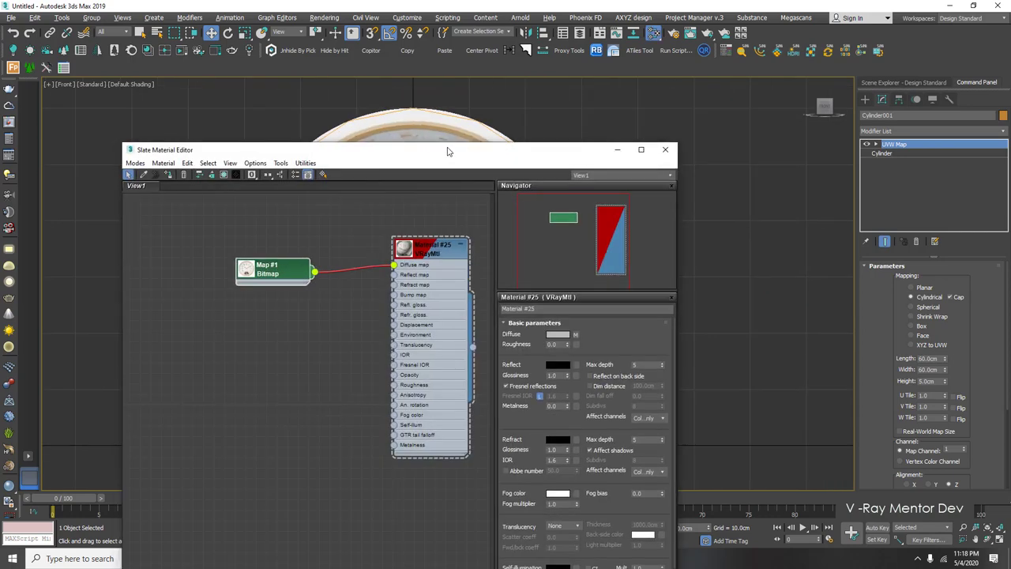
pyautogui.moveTo(449, 151); pyautogui.dragTo(741, 136)
pyautogui.scroll(1, 569, 299)
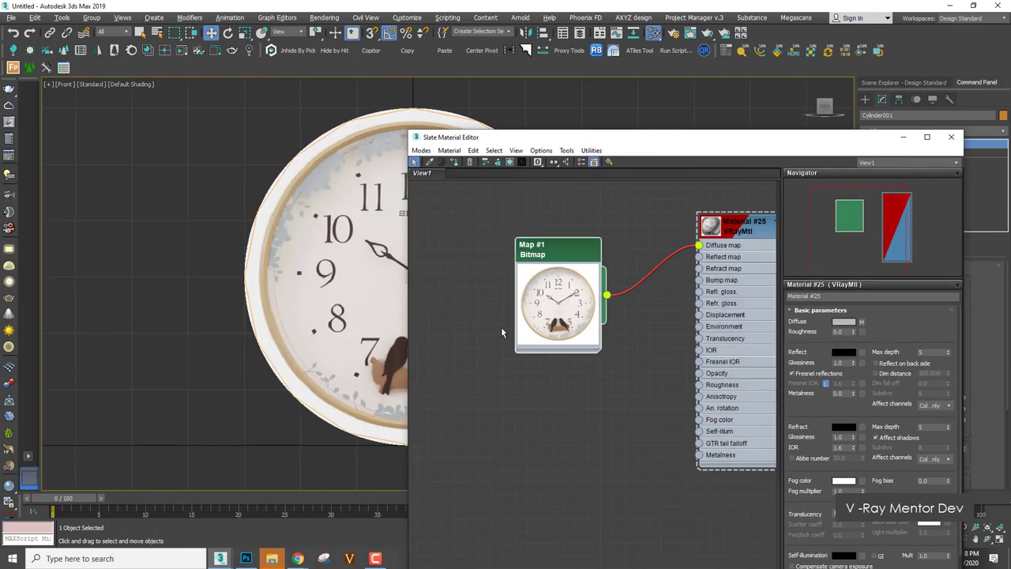
pyautogui.rightClick(496, 387)
pyautogui.moveTo(525, 403)
pyautogui.moveTo(643, 427)
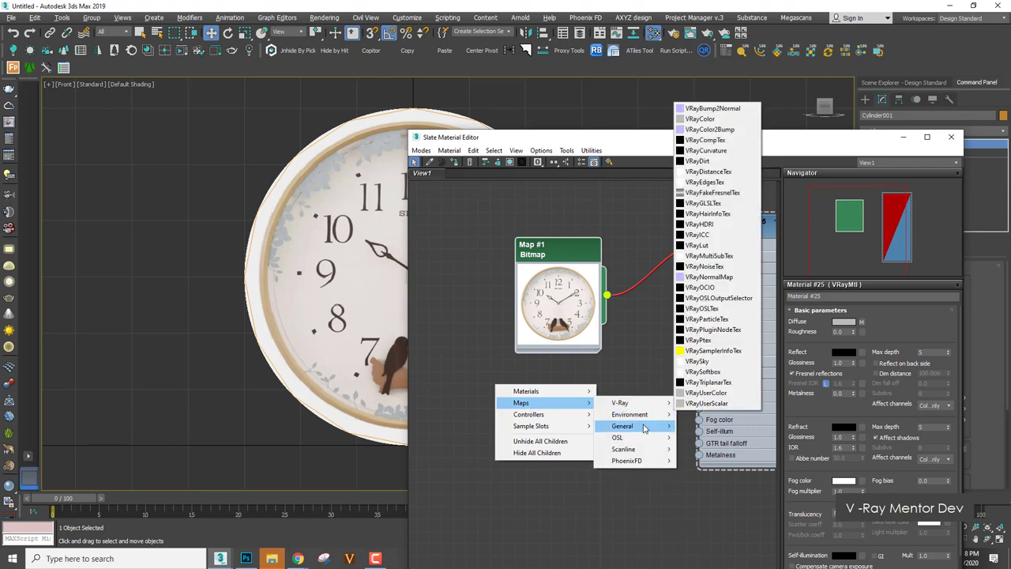
pyautogui.click(702, 35)
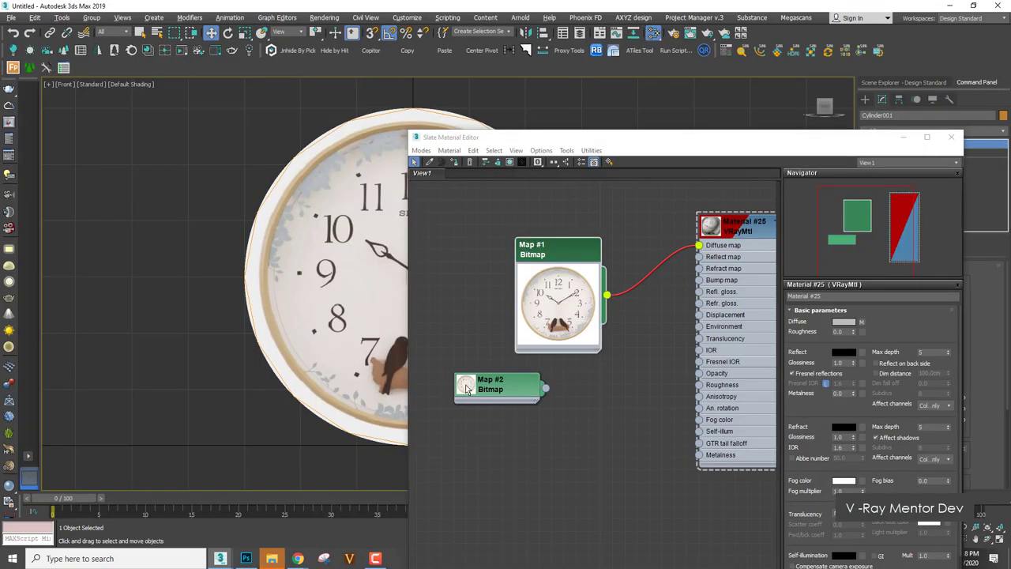
# Connect the retouched dial bitmap to the diffuse map of the clock body's VRayMtl and close the material editor.
pyautogui.click(466, 387)
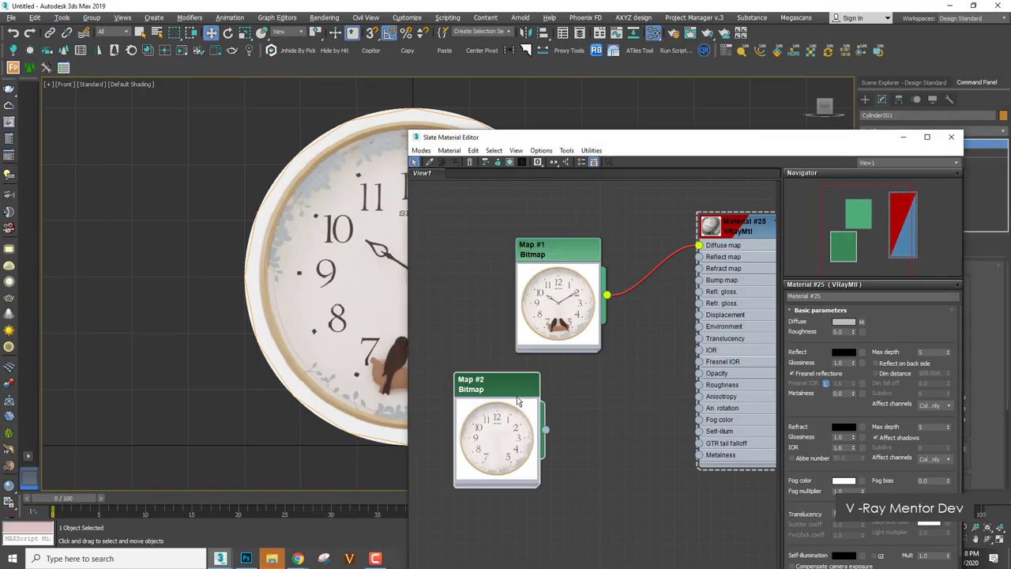
pyautogui.moveTo(466, 387); pyautogui.dragTo(530, 387)
pyautogui.moveTo(607, 428); pyautogui.dragTo(698, 246)
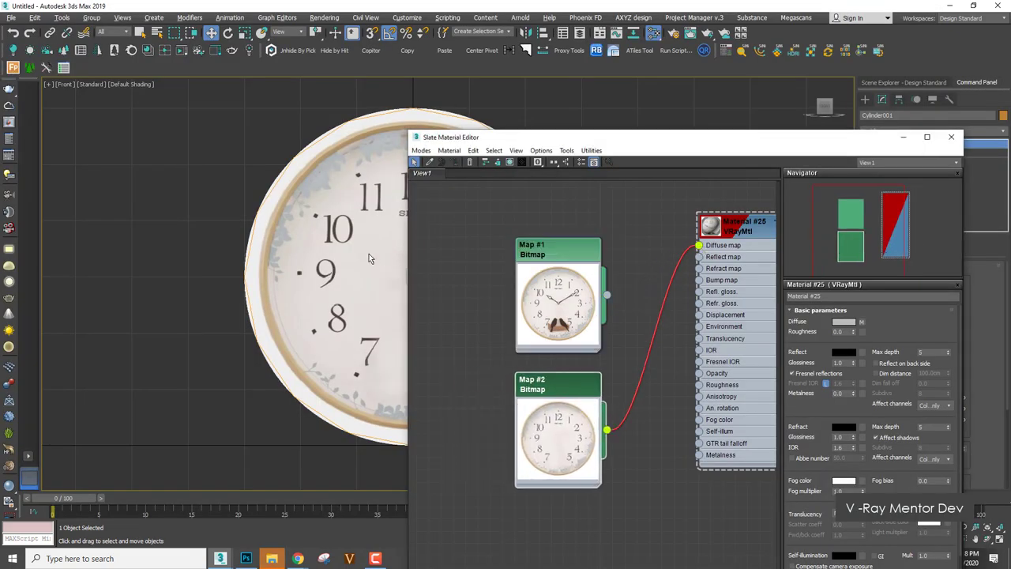
pyautogui.click(950, 136)
# Unhide all objects, view the complete clock at an angle in perspective, and clear the selection.
pyautogui.rightClick(735, 208)
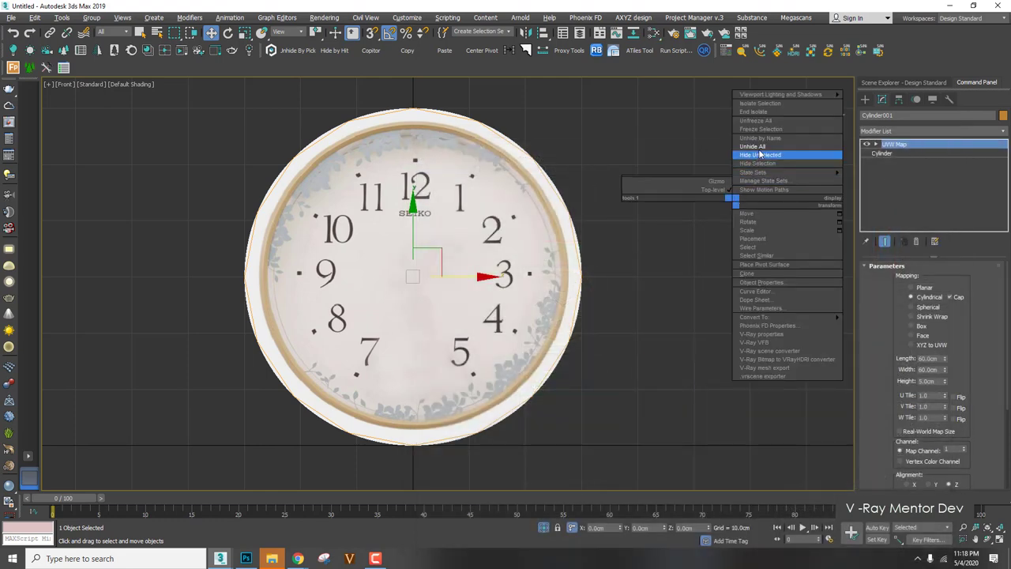
pyautogui.click(760, 153)
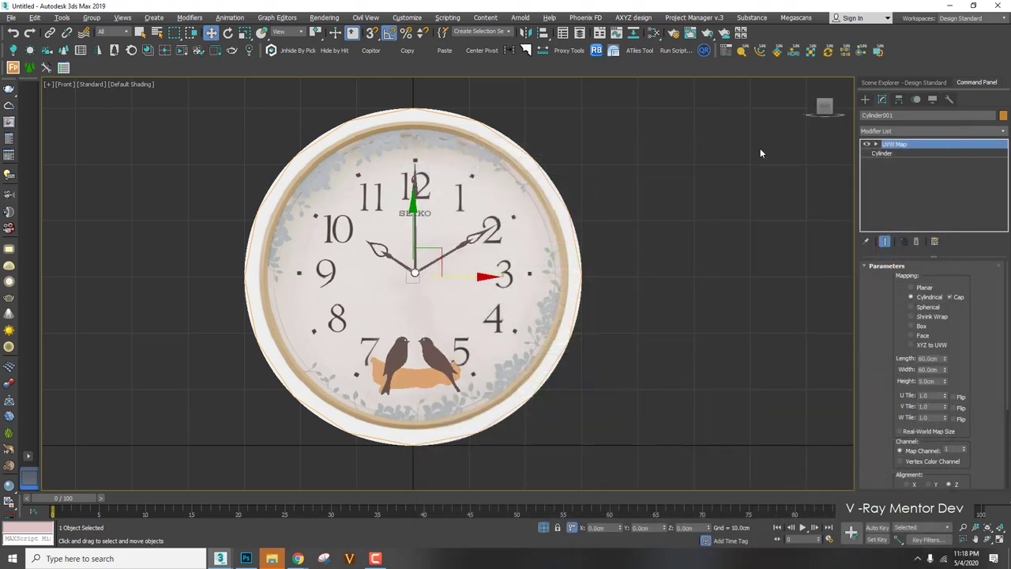
pyautogui.click(474, 231)
pyautogui.scroll(3, 470, 231)
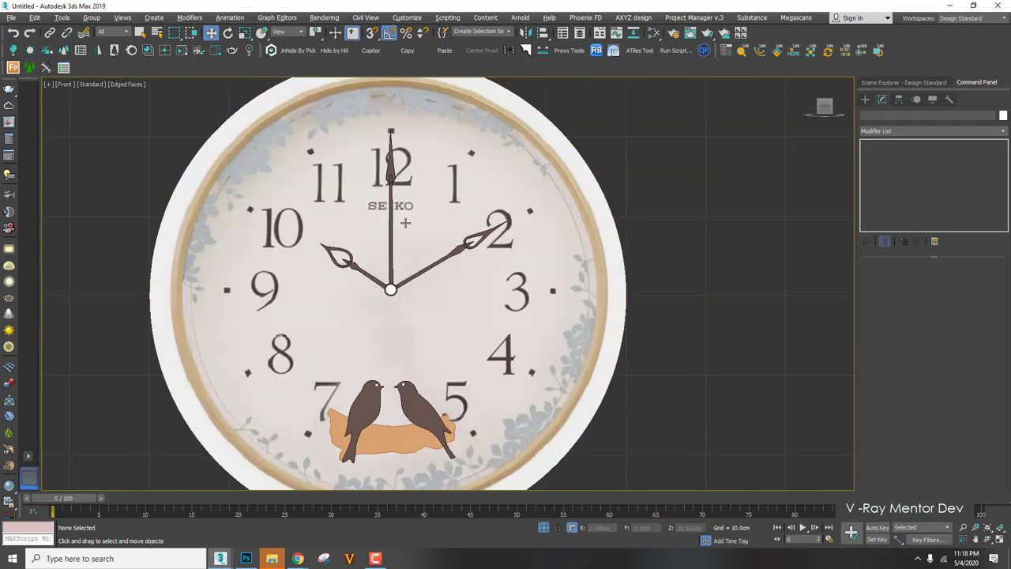
pyautogui.scroll(-3, 441, 226)
pyautogui.press('p')
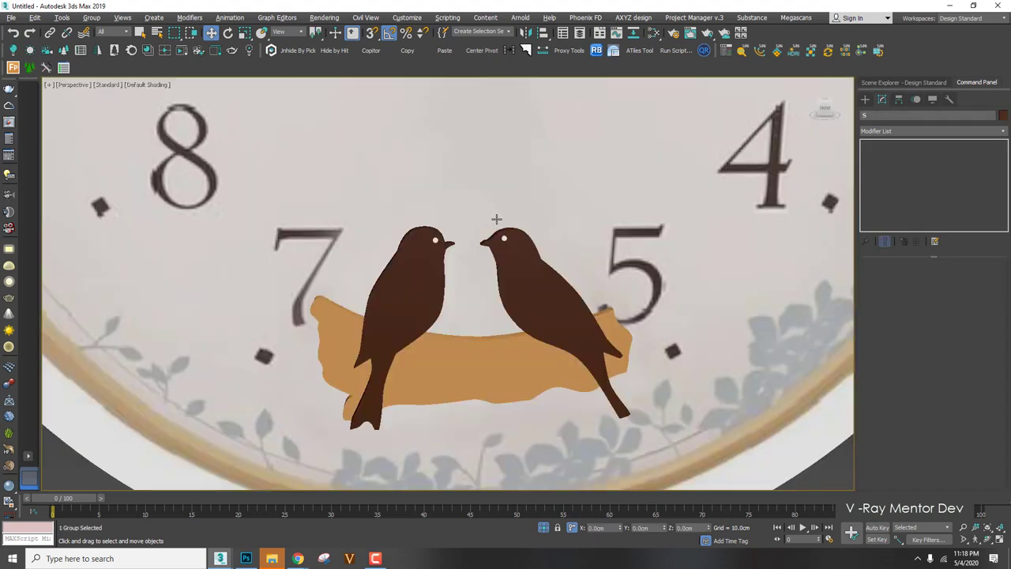
pyautogui.press('z')
pyautogui.scroll(-5, 485, 241)
pyautogui.keyDown('alt'); pyautogui.moveTo(485, 241); pyautogui.dragTo(511, 276, button='middle'); pyautogui.keyUp('alt')
pyautogui.scroll(-3, 511, 276)
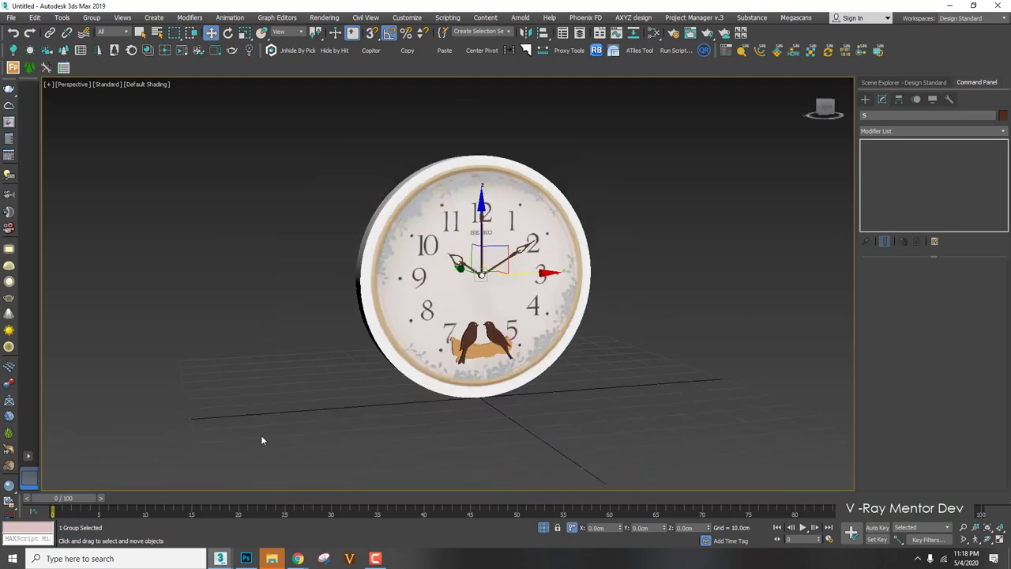
pyautogui.click(9, 562)
pyautogui.click(777, 351)
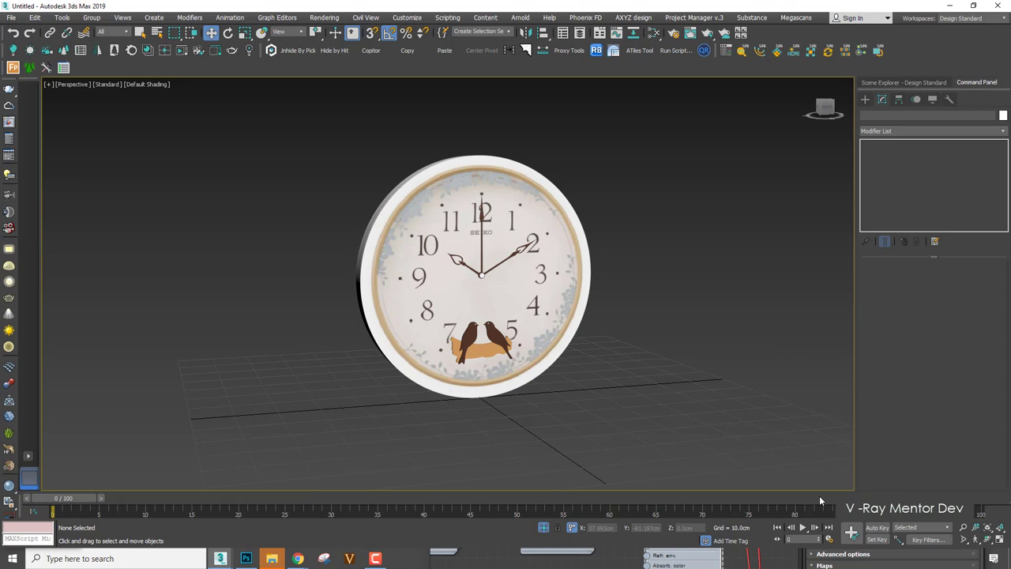
# Set the animation frame rate to Film and reopen the Time Configuration settings.
pyautogui.click(828, 538)
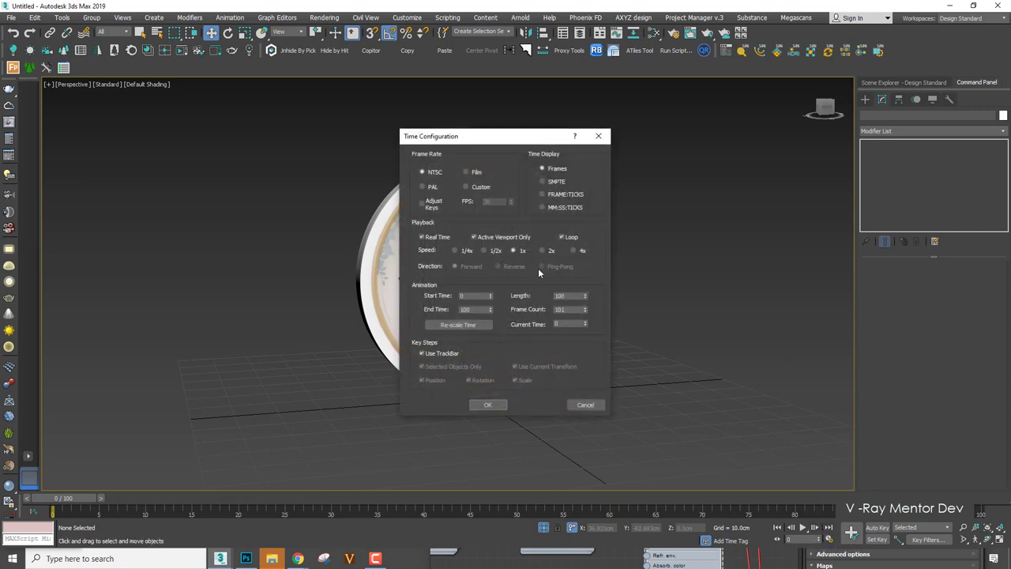
pyautogui.click(465, 171)
pyautogui.click(487, 405)
pyautogui.click(829, 539)
# Open the Windows Calculator beside the time settings and multiply 24 by 60.
pyautogui.click(12, 558)
pyautogui.write('CA')
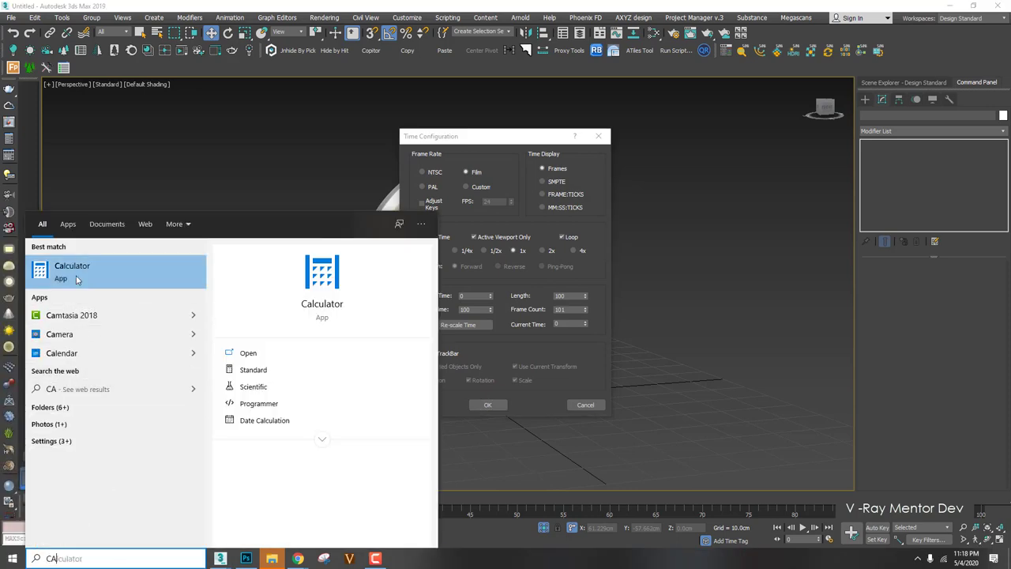
pyautogui.click(85, 267)
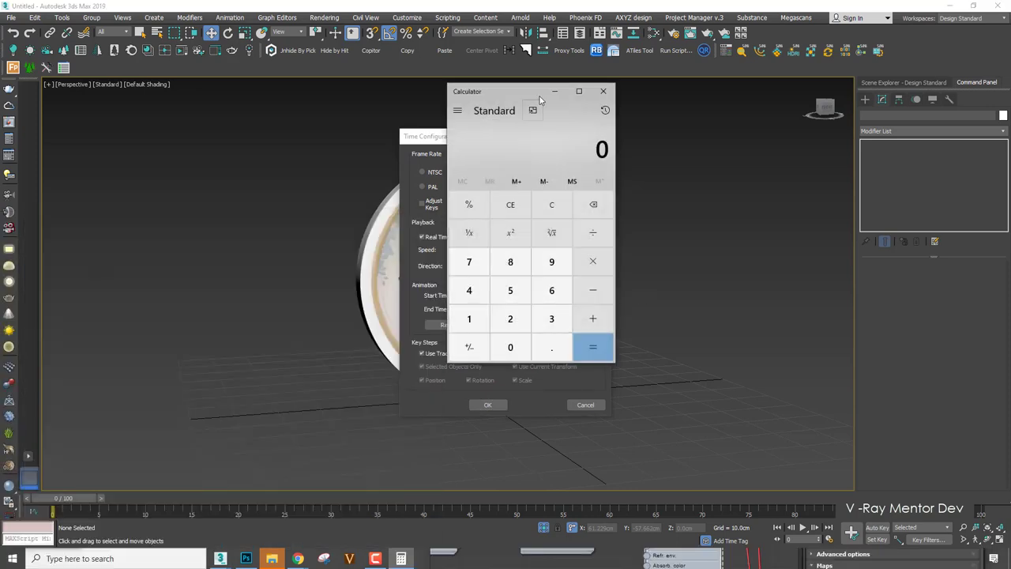
pyautogui.moveTo(513, 99); pyautogui.dragTo(721, 129)
pyautogui.write('24')
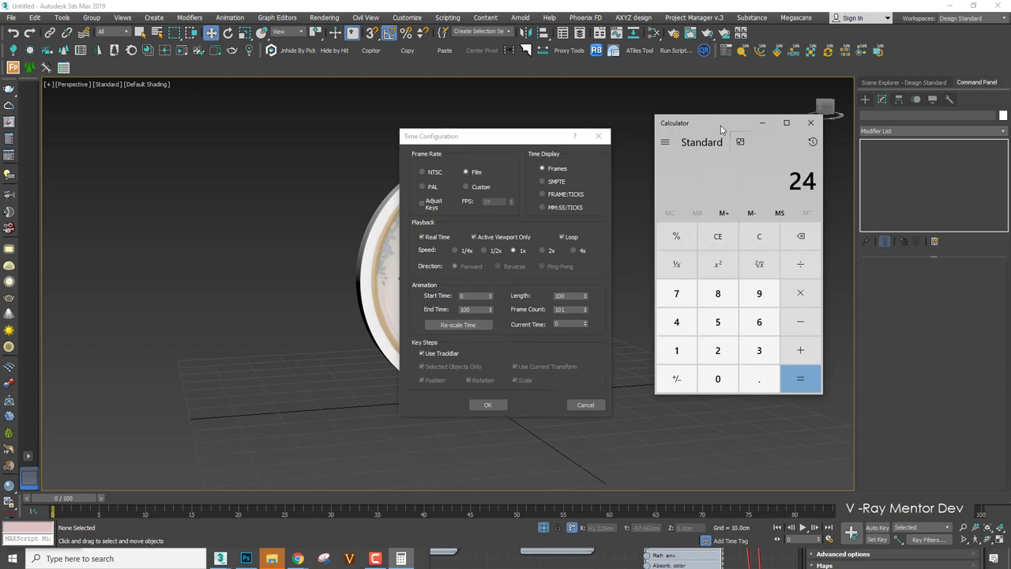
pyautogui.write('*60')
pyautogui.press('Return')
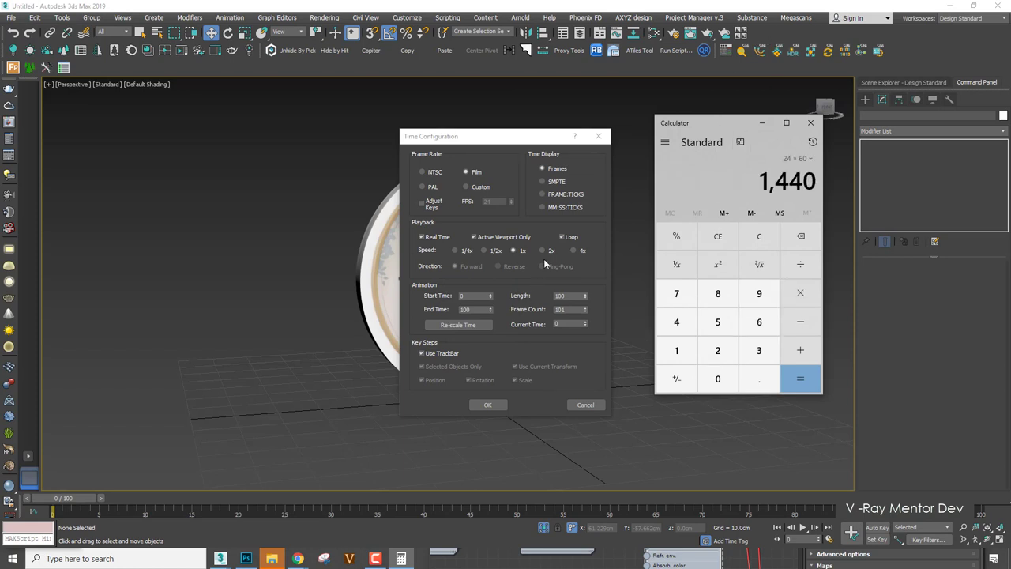
# Set the animation length to 1440 frames and confirm the time settings.
pyautogui.doubleClick(567, 295)
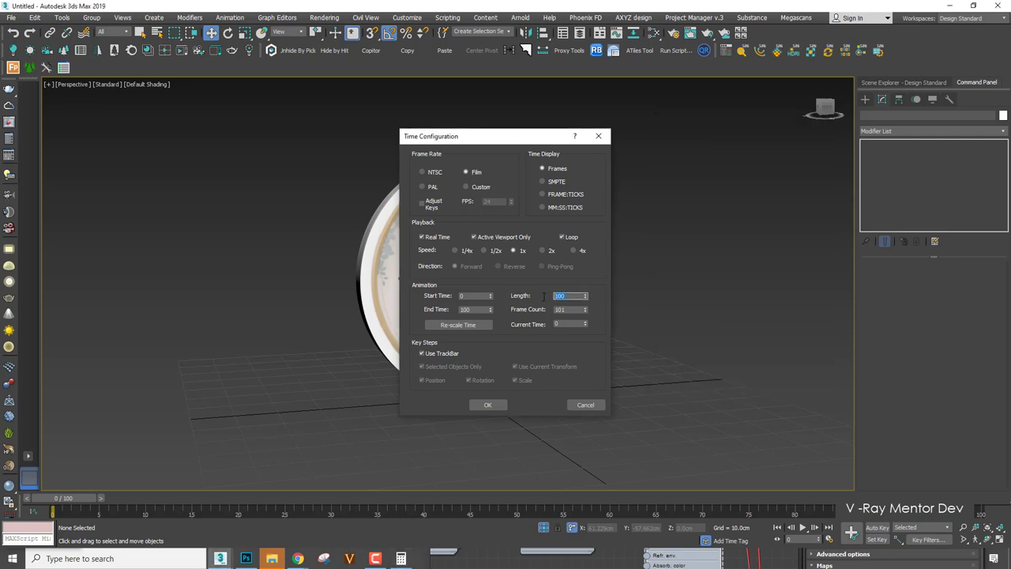
pyautogui.write('1440')
pyautogui.press('Return')
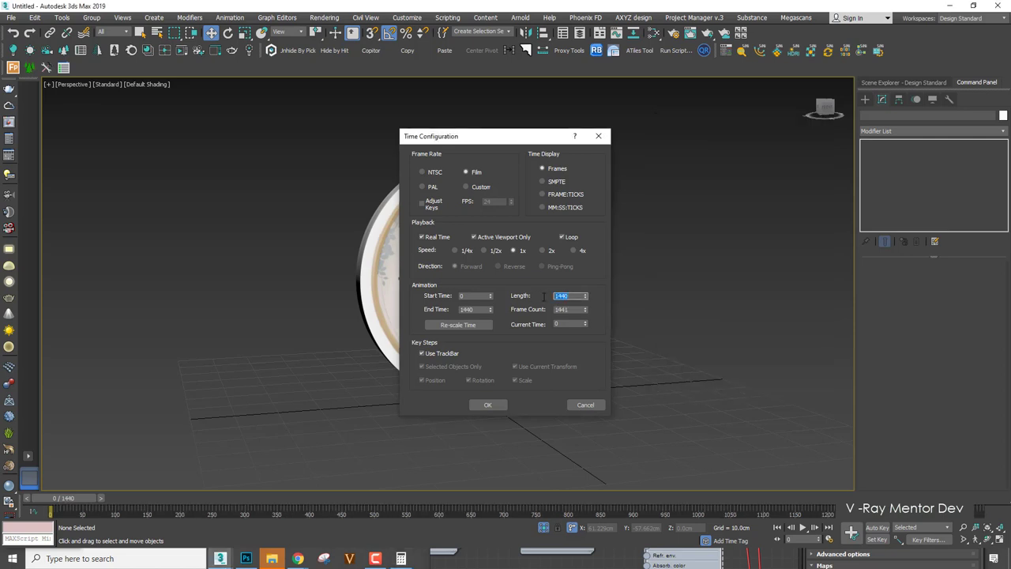
pyautogui.click(488, 405)
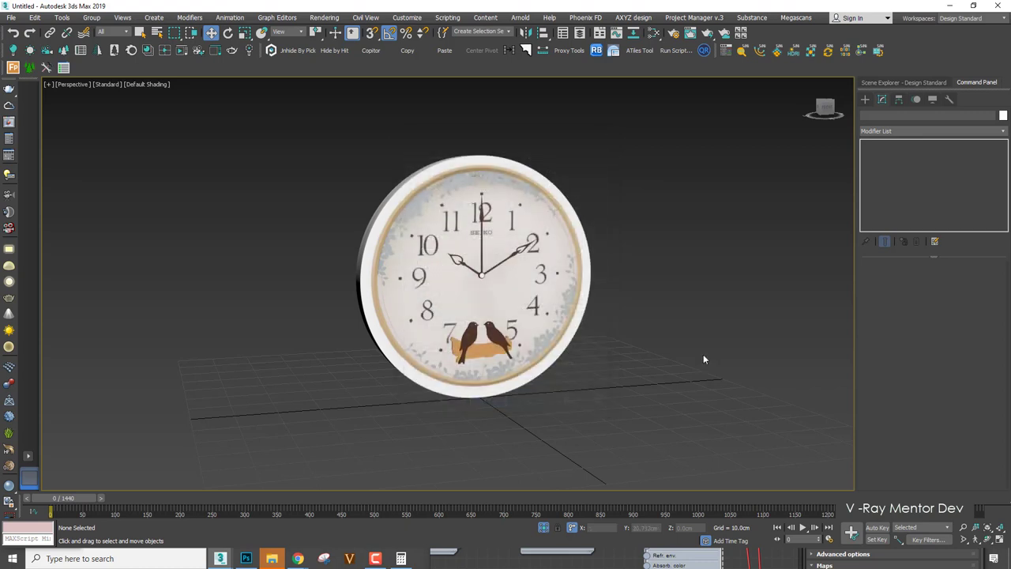
# Switch to the Calculator and divide 360 by 60 to work out the second hand's angle per step.
pyautogui.click(480, 257)
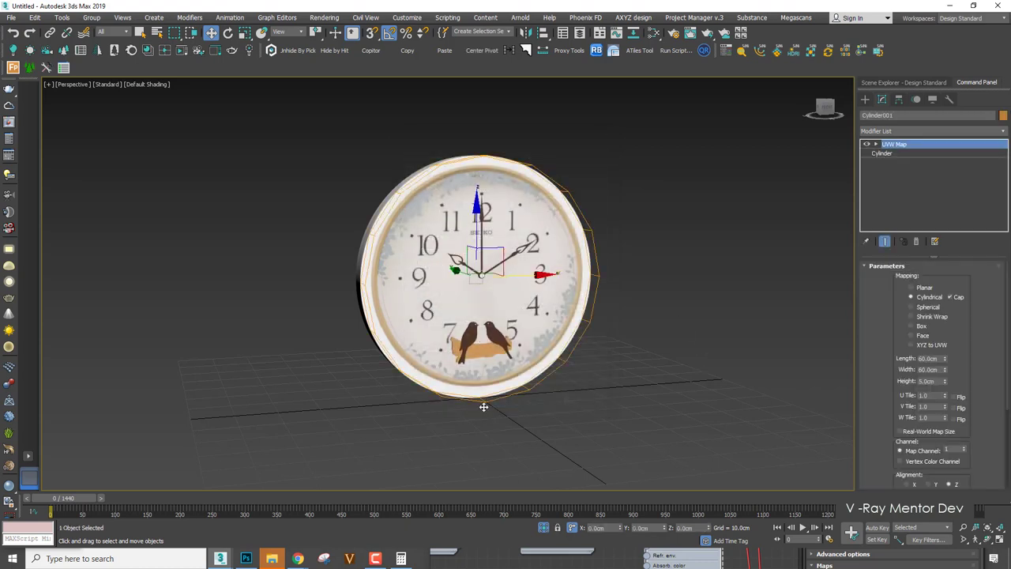
pyautogui.click(401, 558)
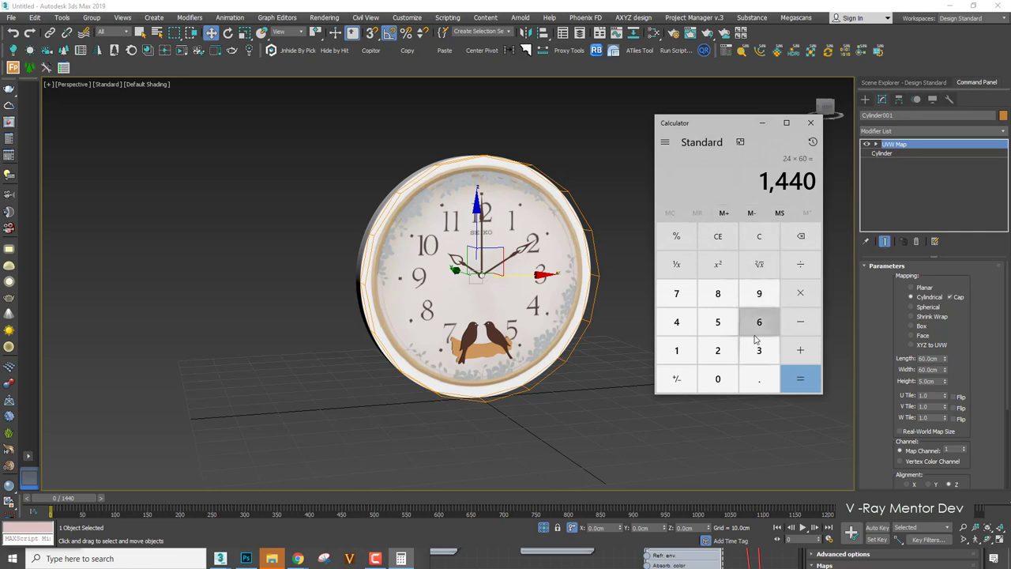
pyautogui.write('360')
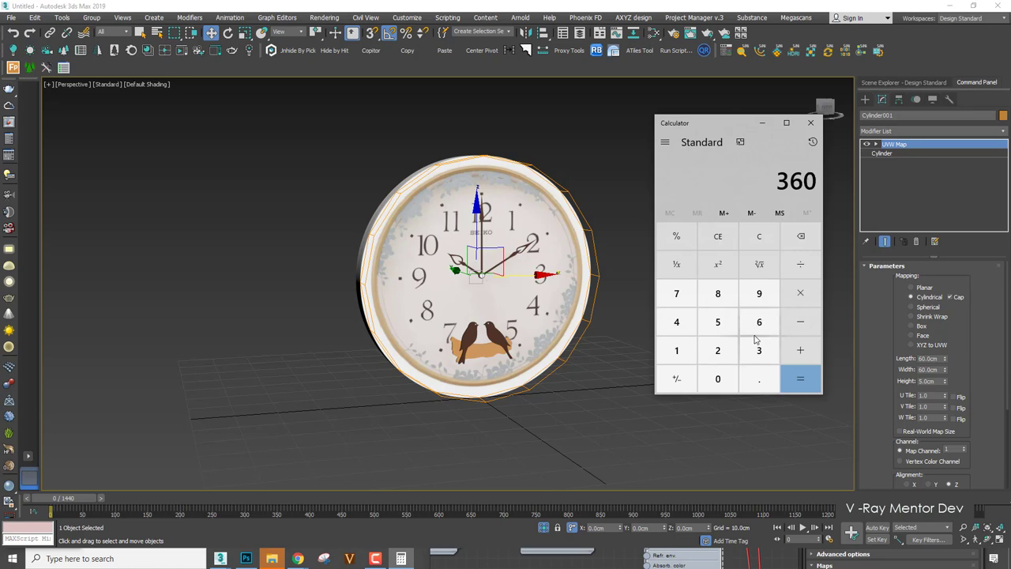
pyautogui.write('/60')
pyautogui.press('Return')
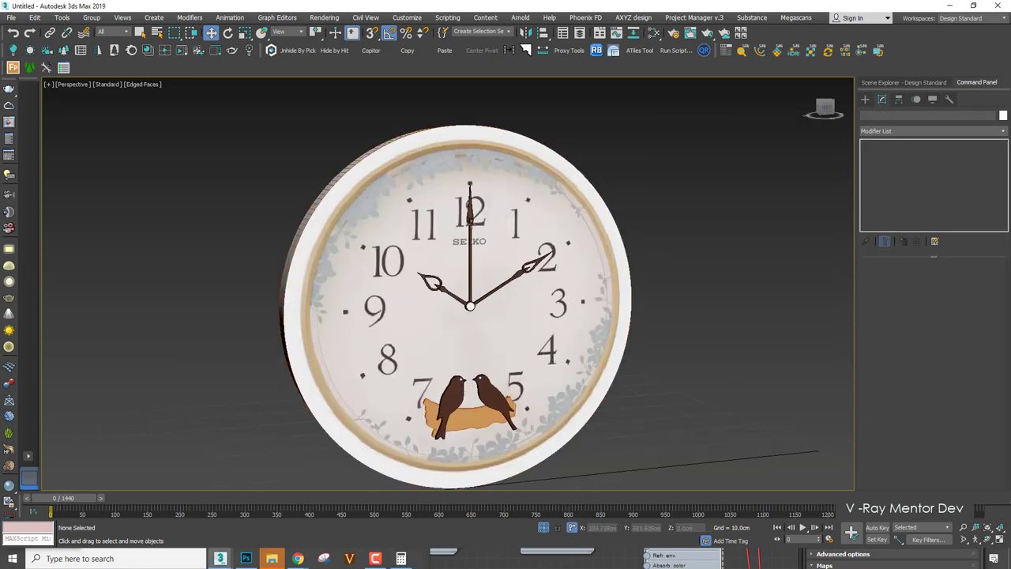
# Select the second hand group S, switch to the front view, and change the angle snap increment in the Grid and Snap Settings.
pyautogui.click(470, 229)
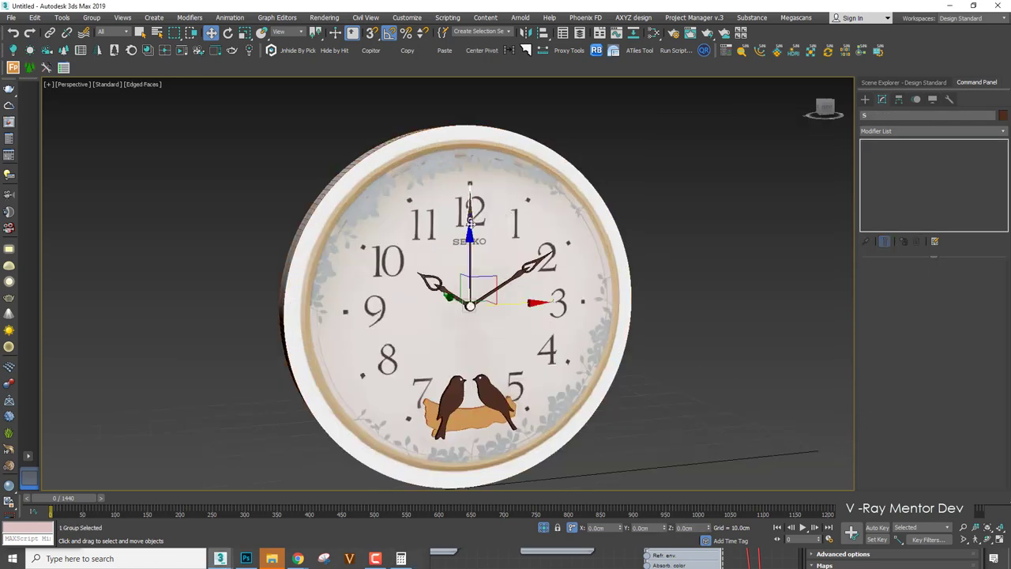
pyautogui.press('f')
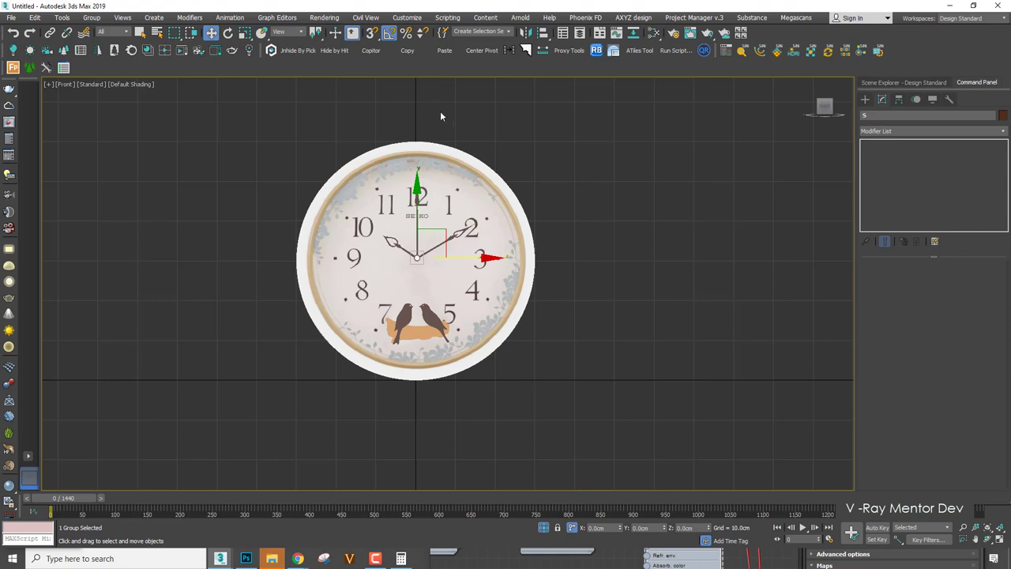
pyautogui.rightClick(389, 36)
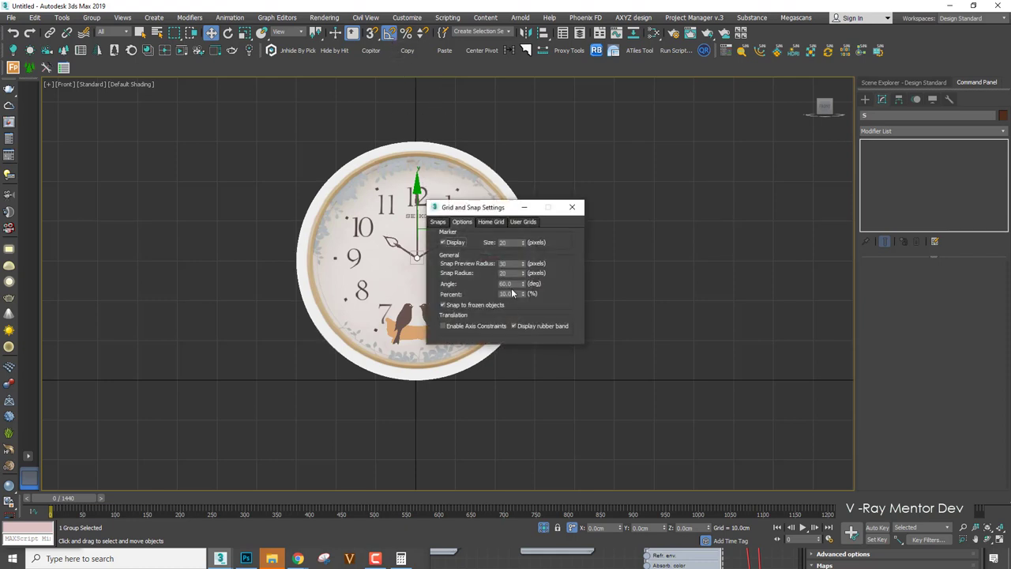
pyautogui.moveTo(518, 284); pyautogui.dragTo(476, 284)
pyautogui.click(574, 210)
# Reselect the second hand group S in the front view and activate the Rotate tool on it.
pyautogui.moveTo(459, 183); pyautogui.dragTo(551, 180, button='middle')
pyautogui.click(620, 187)
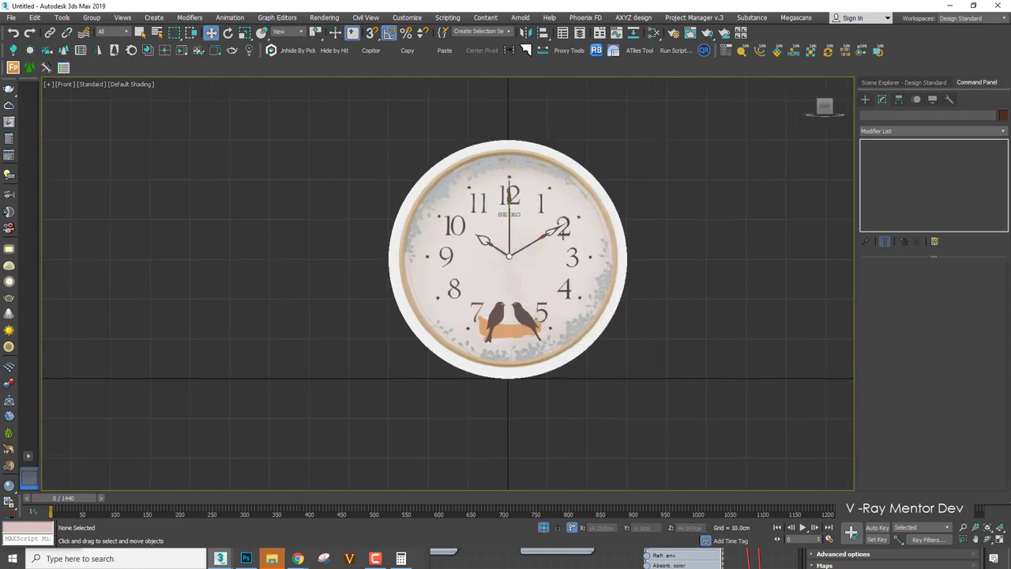
pyautogui.scroll(4, 531, 250)
pyautogui.click(491, 245)
pyautogui.scroll(-3, 493, 241)
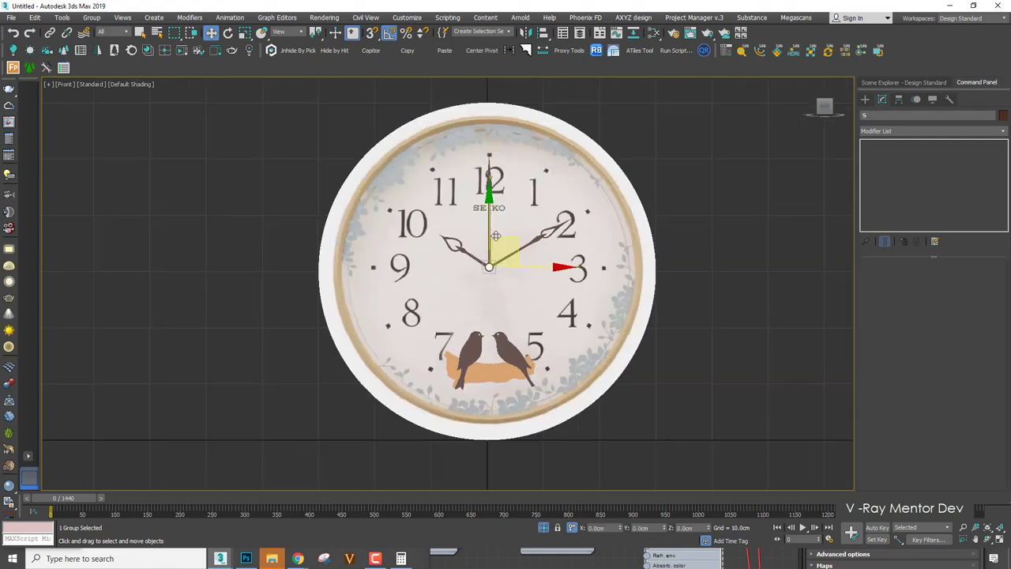
pyautogui.moveTo(494, 235); pyautogui.dragTo(489, 246, button='middle')
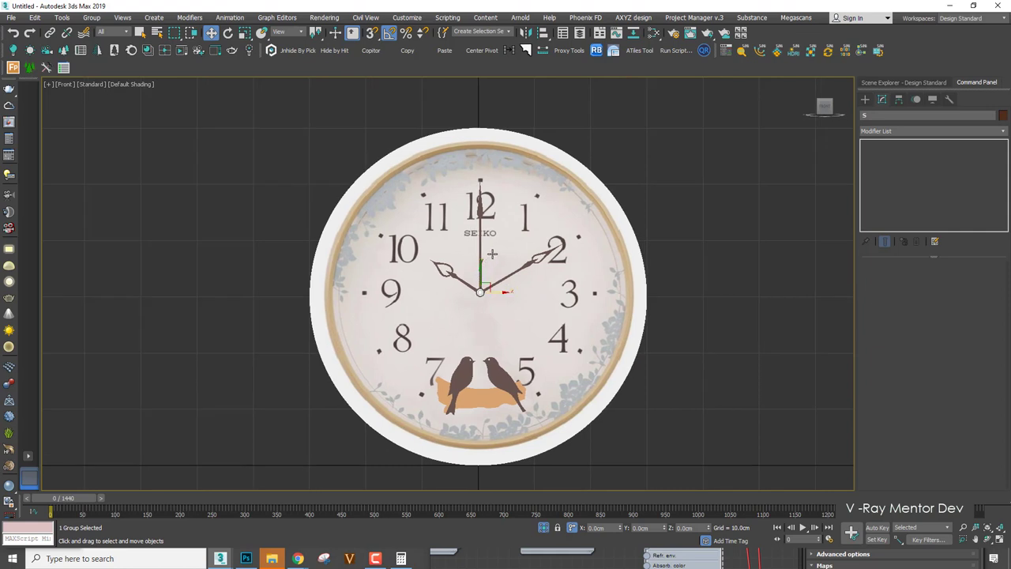
pyautogui.scroll(3, 491, 253)
pyautogui.press('e')
pyautogui.moveTo(485, 283); pyautogui.dragTo(486, 289)
pyautogui.scroll(-3, 497, 197)
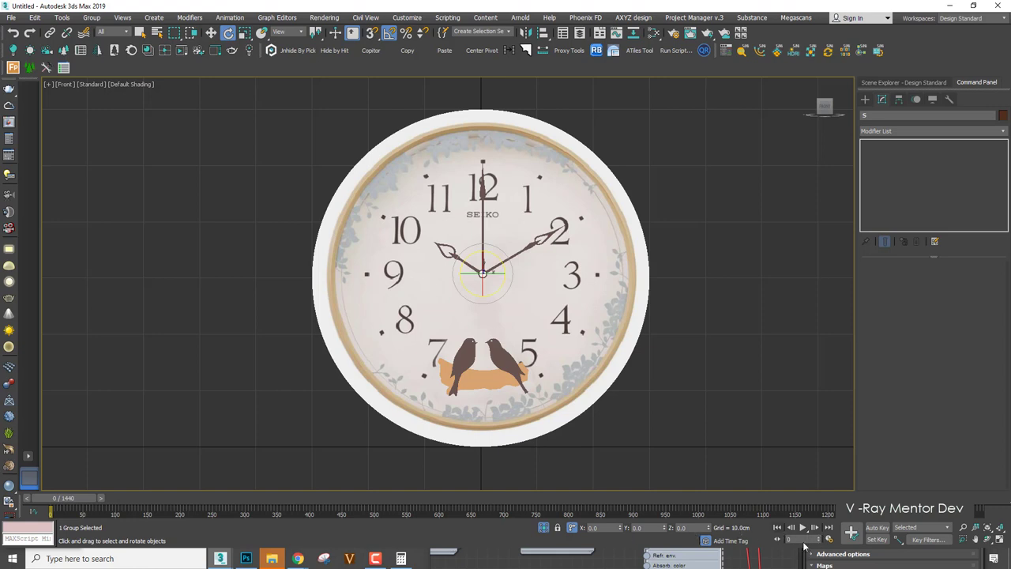
# Go to frame 24 on the timeline and turn on Auto Key.
pyautogui.moveTo(803, 541); pyautogui.dragTo(763, 547)
pyautogui.write('24')
pyautogui.press('Return')
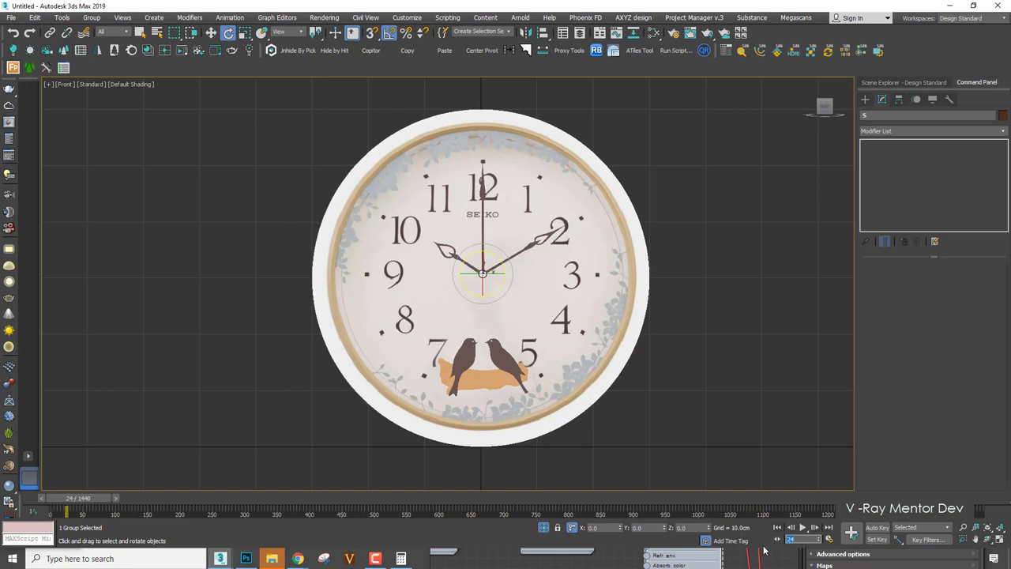
pyautogui.click(876, 527)
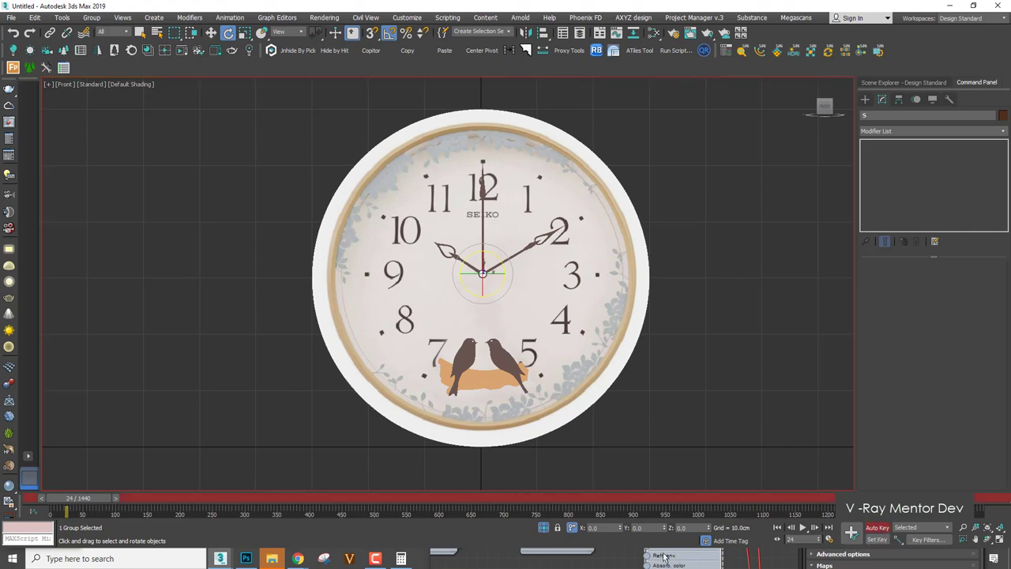
# Minimize the other 3ds Max window, vray.max, together with its material editor, and return to the clock scene.
pyautogui.click(495, 559)
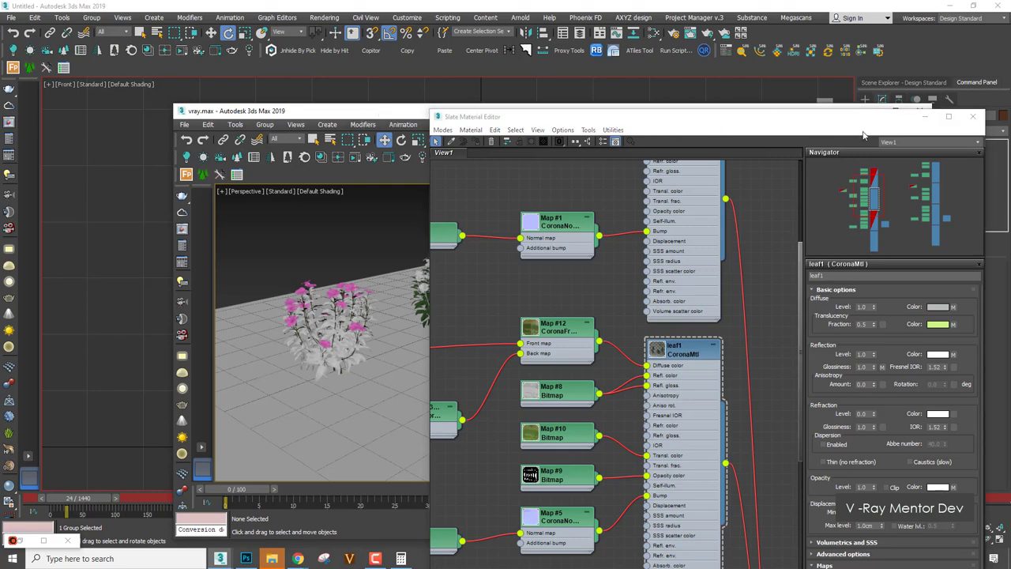
pyautogui.click(928, 117)
pyautogui.click(872, 112)
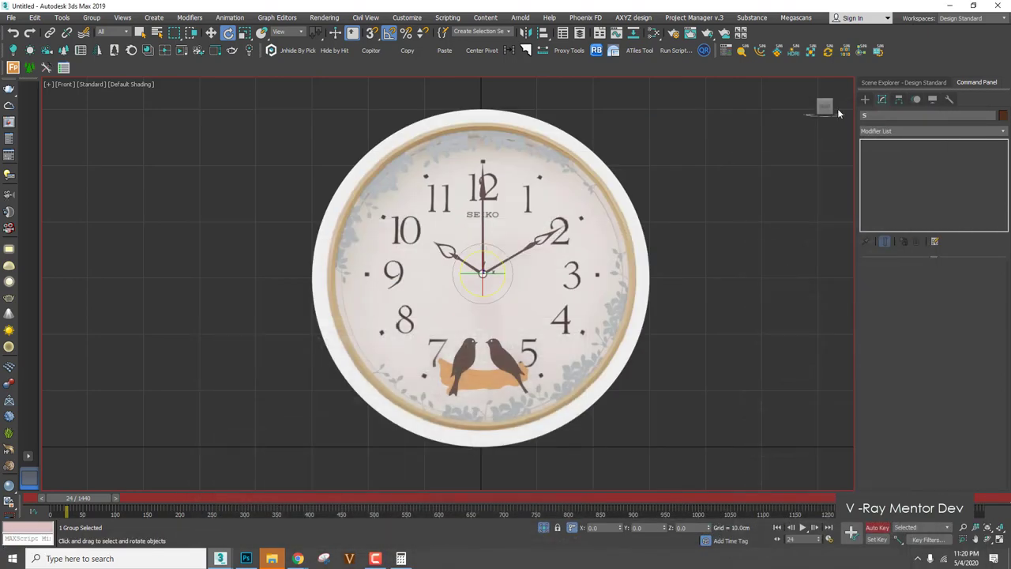
# Rotate the second hand clockwise by one minute mark at frame 24 and turn off Auto Key at frame 65.
pyautogui.moveTo(607, 220); pyautogui.dragTo(589, 203, button='middle')
pyautogui.scroll(-2, 587, 202)
pyautogui.scroll(3, 541, 250)
pyautogui.scroll(-1, 608, 237)
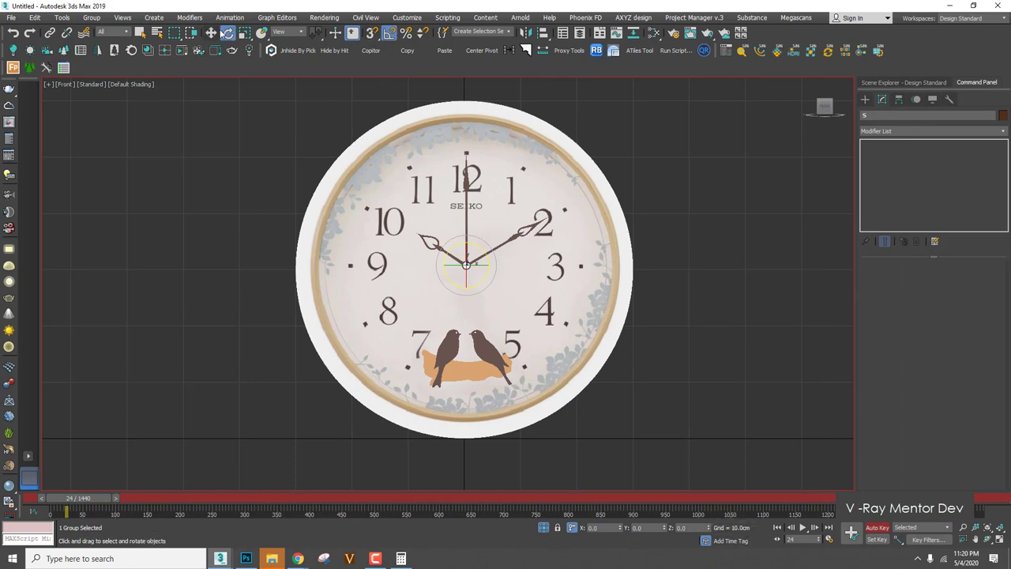
pyautogui.scroll(2, 476, 248)
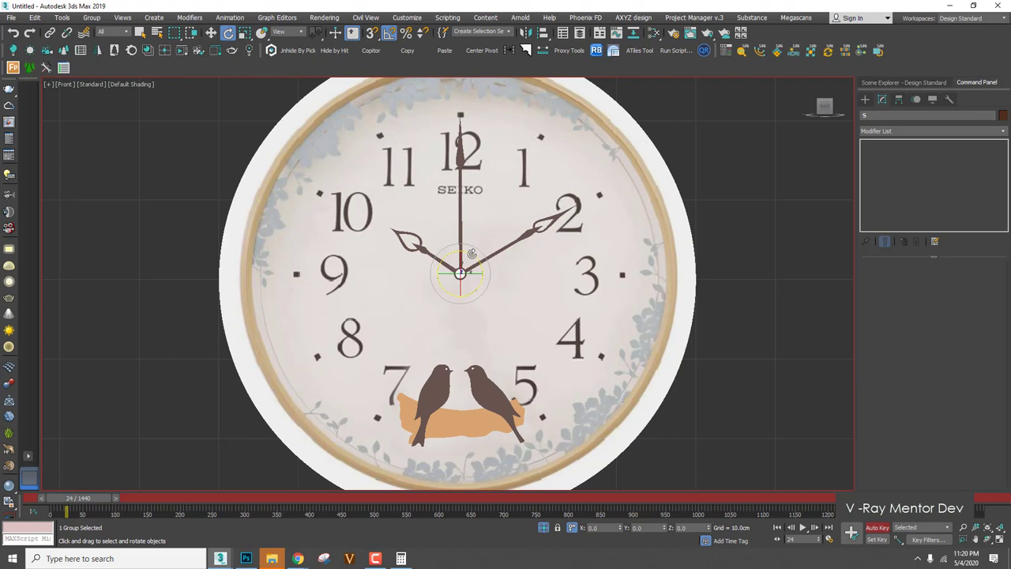
pyautogui.moveTo(471, 253); pyautogui.dragTo(474, 257)
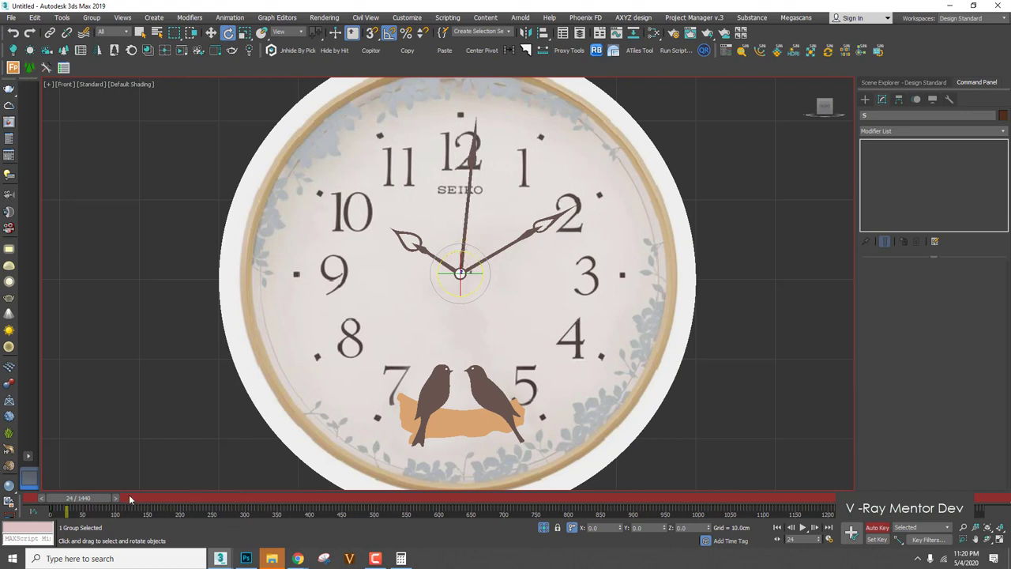
pyautogui.moveTo(106, 501); pyautogui.dragTo(131, 487)
pyautogui.click(875, 527)
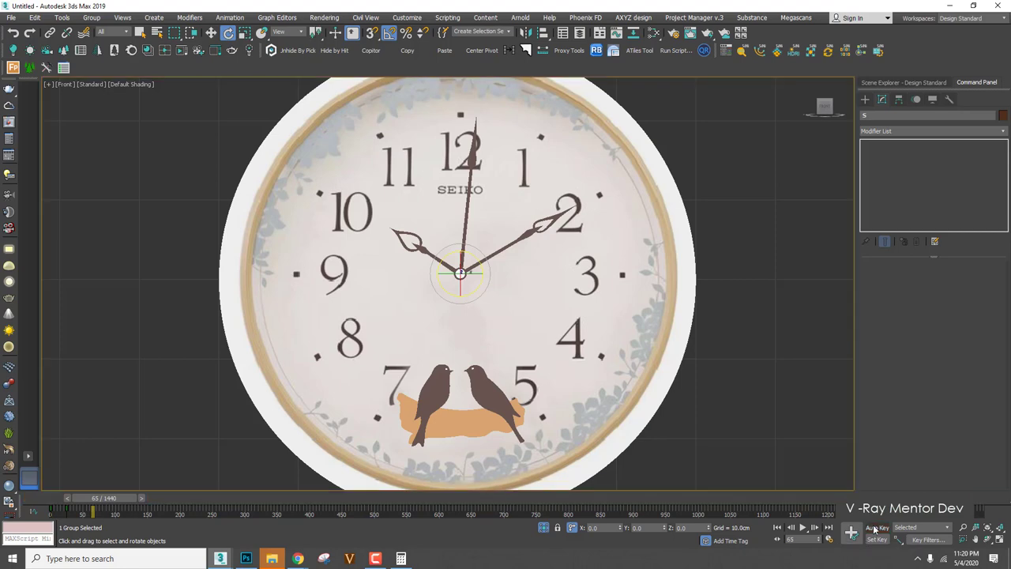
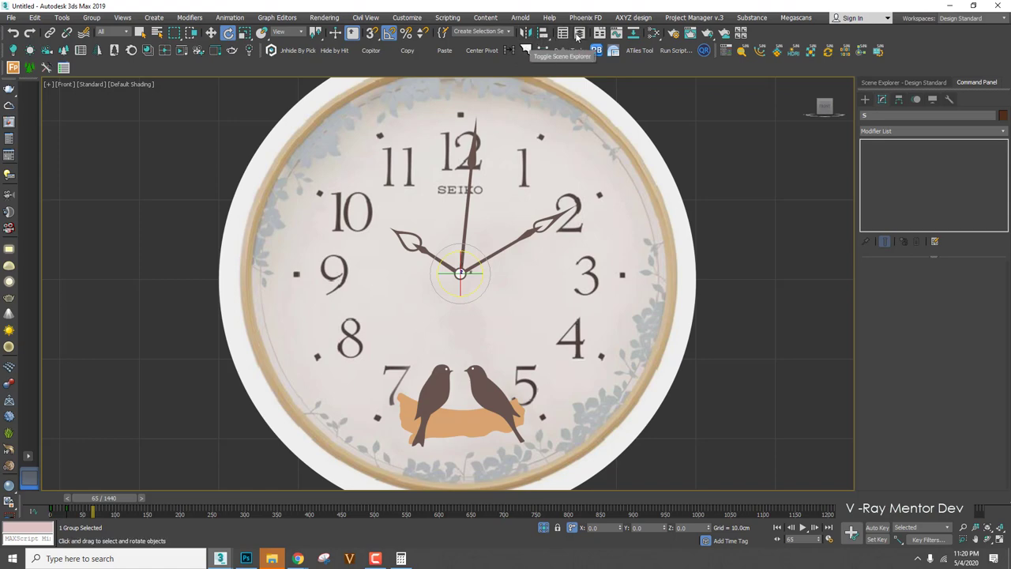
# Open the second hand's X, Y and Z Rotation curves in the Curve Editor, with the viewport in wireframe, and select all their keys.
pyautogui.click(615, 33)
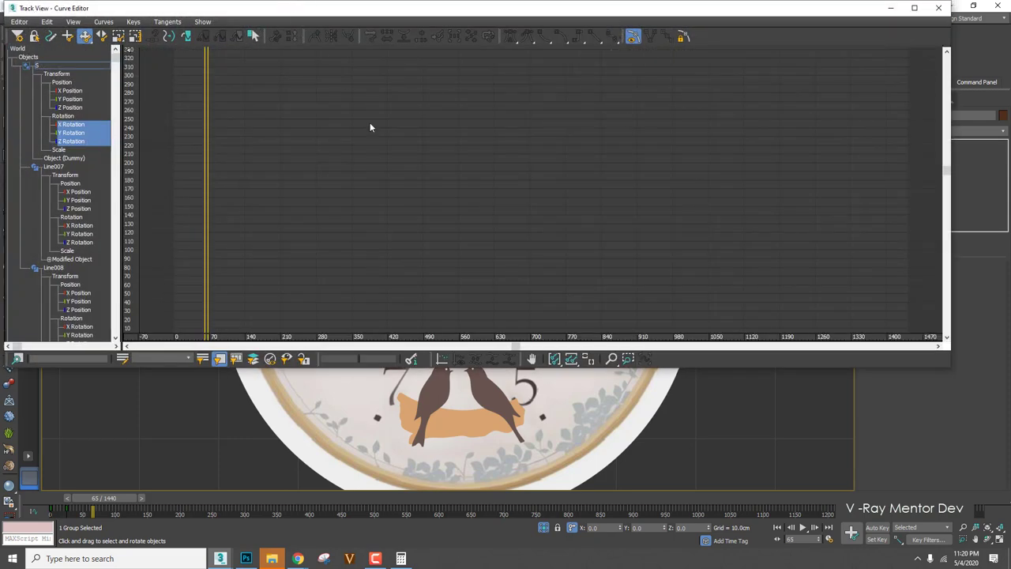
pyautogui.moveTo(380, 185); pyautogui.dragTo(389, 215, button='middle')
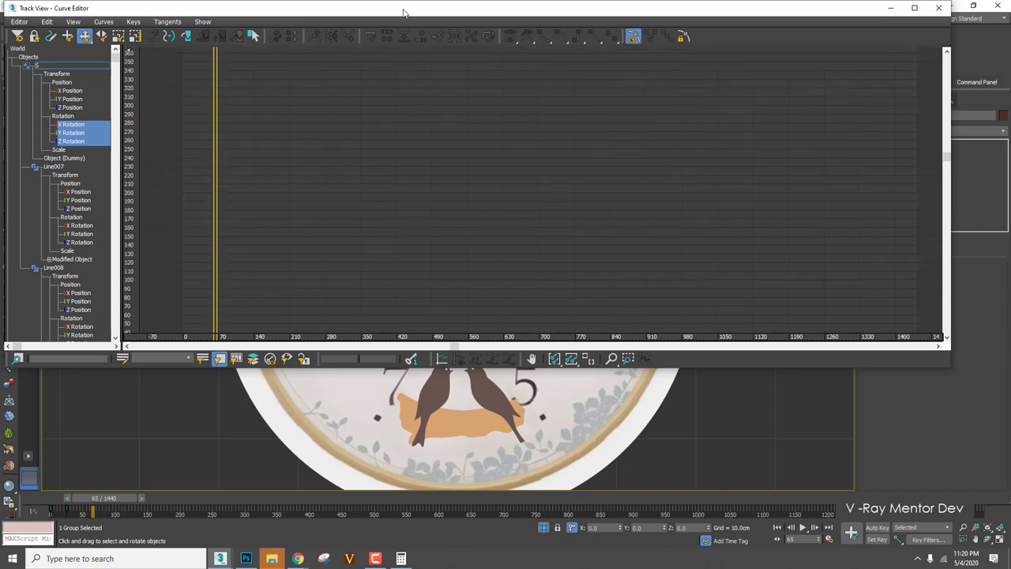
pyautogui.moveTo(403, 13); pyautogui.dragTo(563, 167)
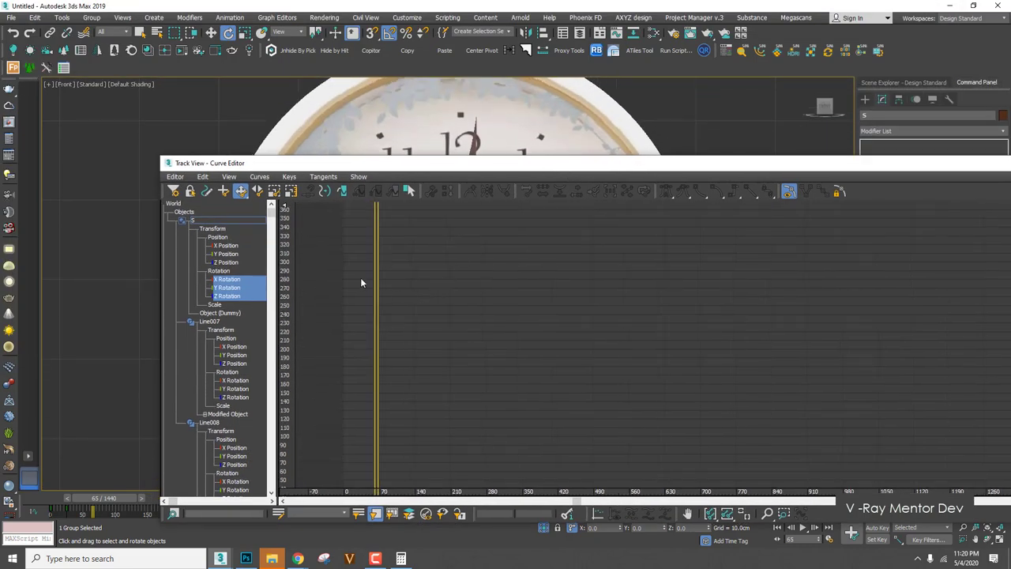
pyautogui.press('F3')
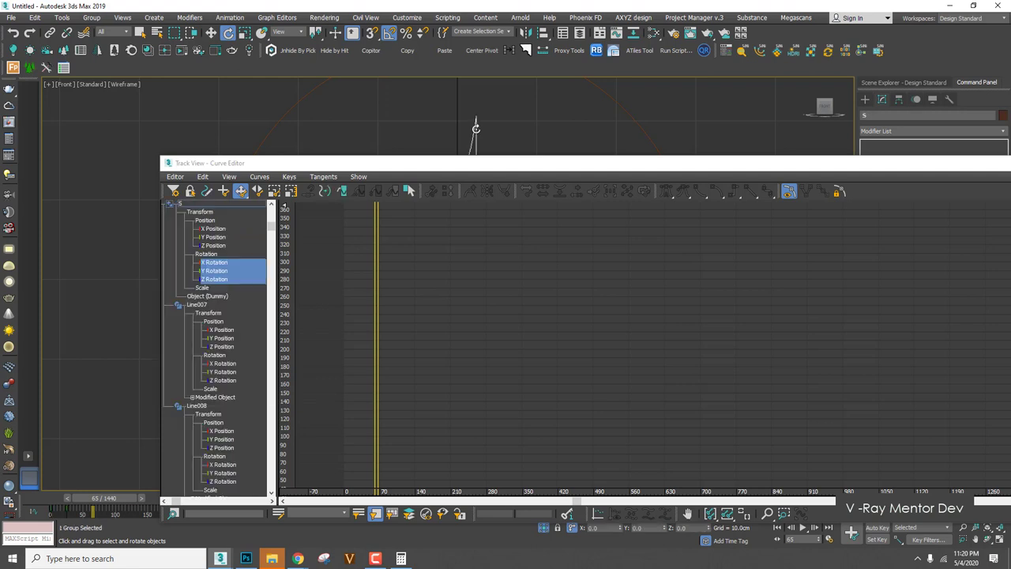
pyautogui.click(766, 513)
pyautogui.moveTo(485, 338)
pyautogui.mouseDown()
pyautogui.moveTo(490, 399)
pyautogui.moveTo(446, 380)
pyautogui.moveTo(460, 375)
pyautogui.moveTo(470, 340)
pyautogui.mouseUp()
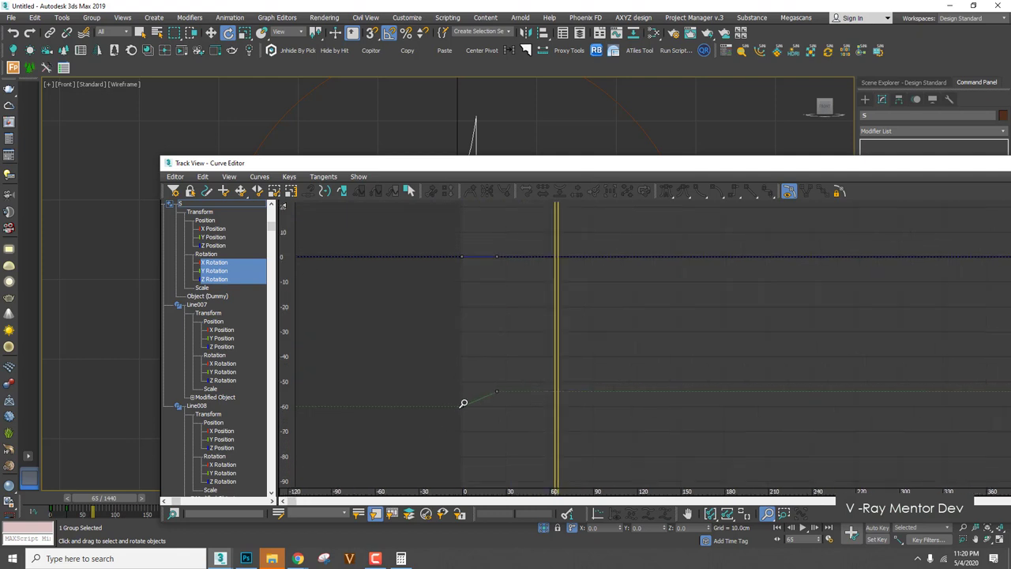
pyautogui.rightClick(507, 360)
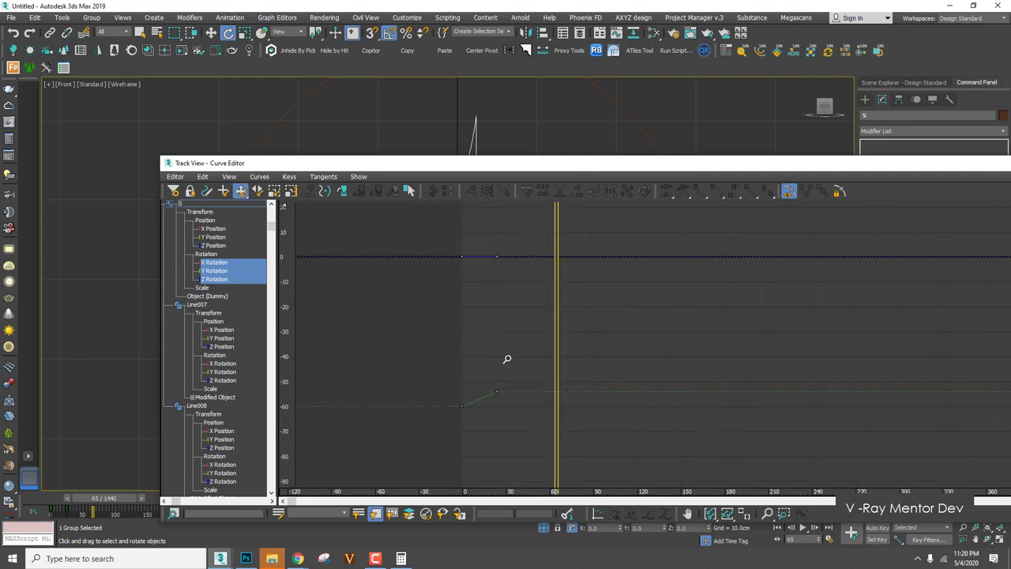
pyautogui.moveTo(424, 229); pyautogui.dragTo(530, 370)
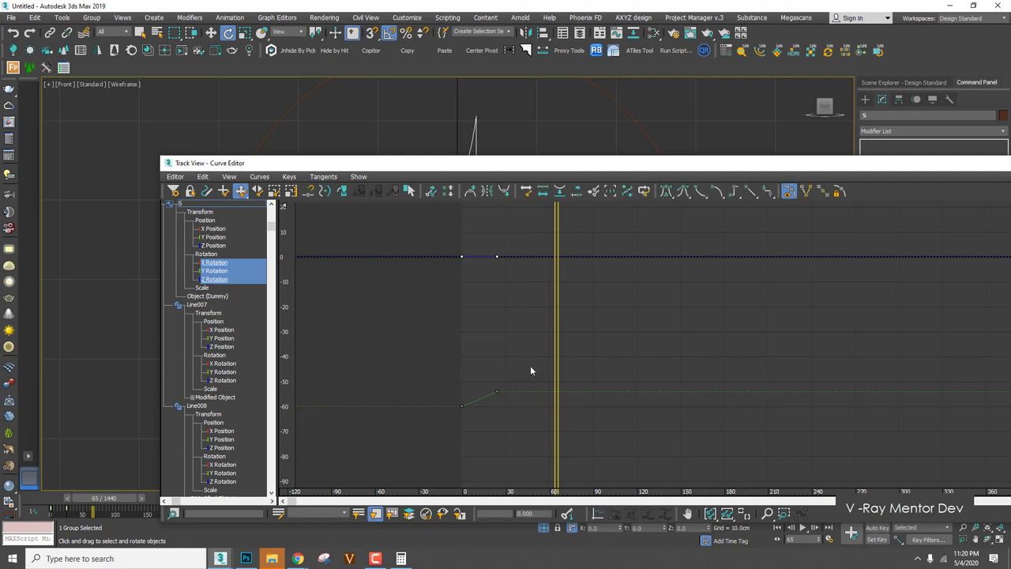
pyautogui.click(769, 516)
pyautogui.moveTo(616, 377); pyautogui.dragTo(549, 407)
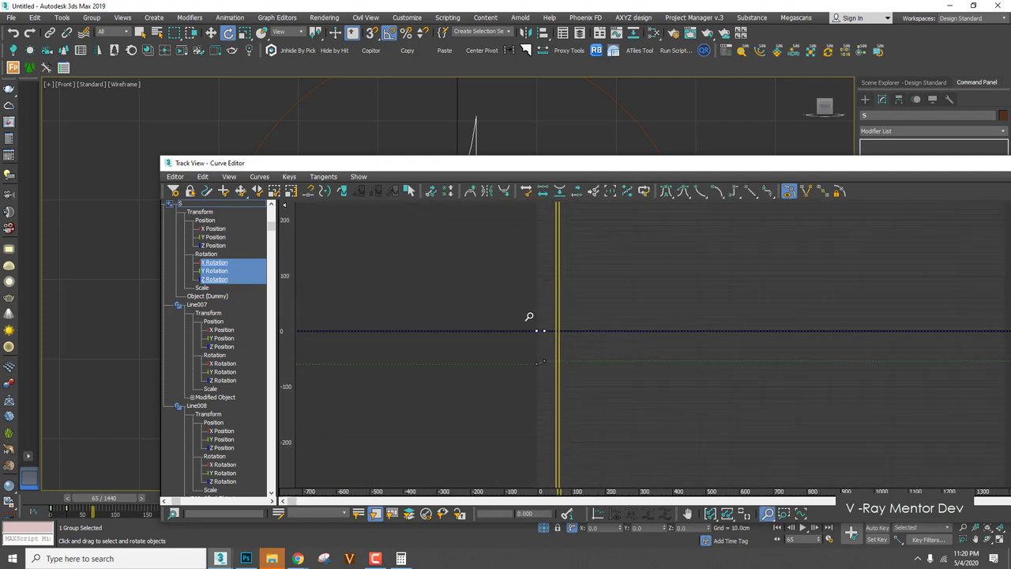
pyautogui.moveTo(529, 316); pyautogui.dragTo(534, 292)
pyautogui.rightClick(535, 292)
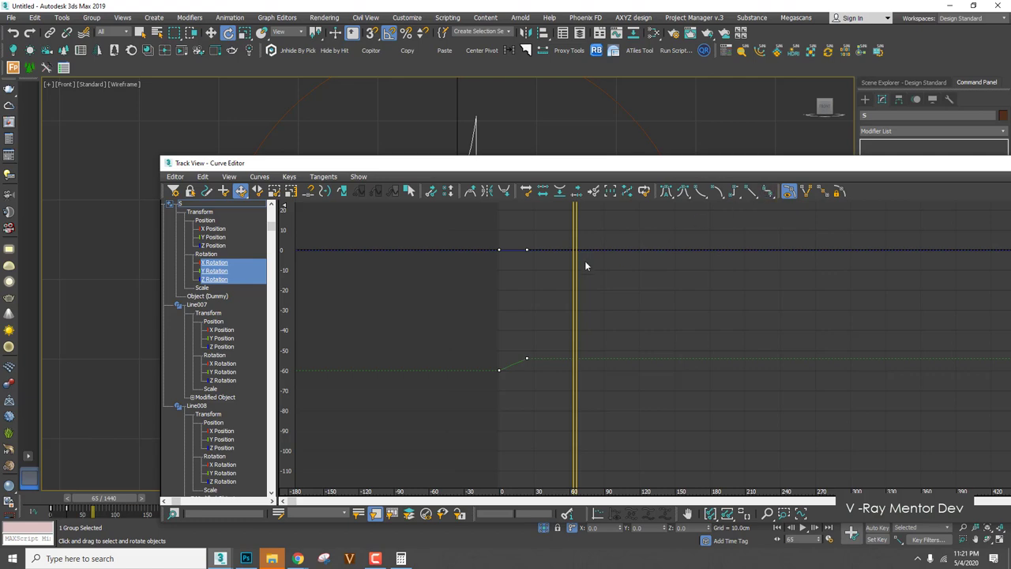
# Set the tangents of the selected rotation keys to Auto and close the Curve Editor.
pyautogui.click(667, 191)
pyautogui.moveTo(489, 163); pyautogui.dragTo(382, 210)
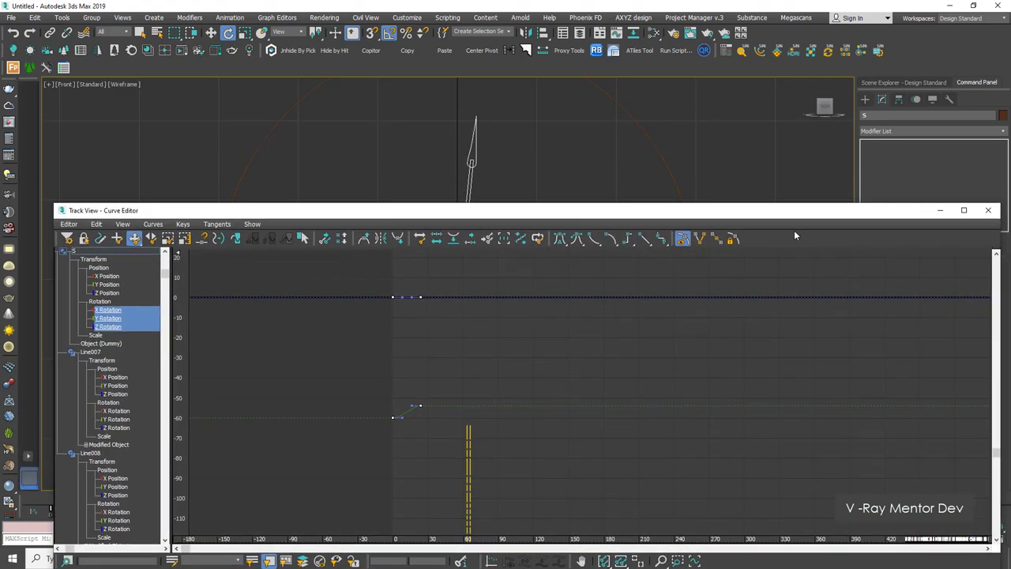
pyautogui.moveTo(820, 213); pyautogui.dragTo(662, 207)
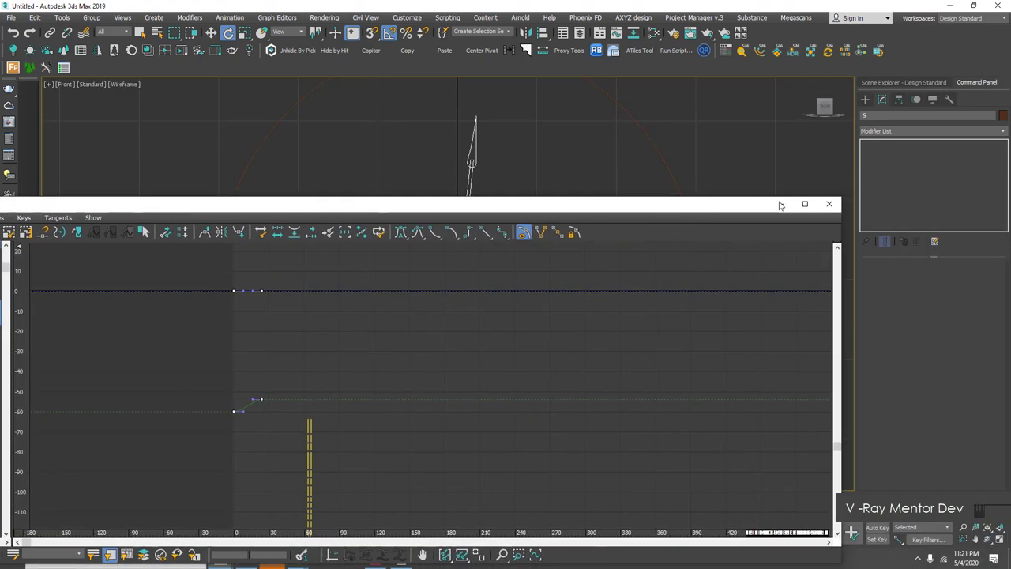
pyautogui.click(829, 204)
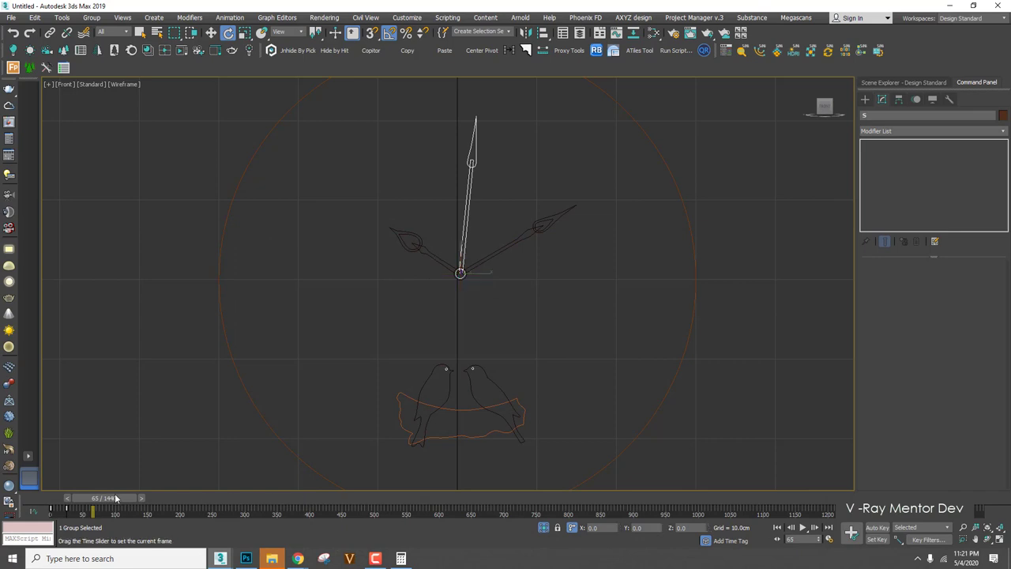
# Play the second hand's animation from the first frame, stop it, and check the default in/out tangent type for new keys.
pyautogui.moveTo(115, 498); pyautogui.dragTo(47, 497)
pyautogui.click(802, 527)
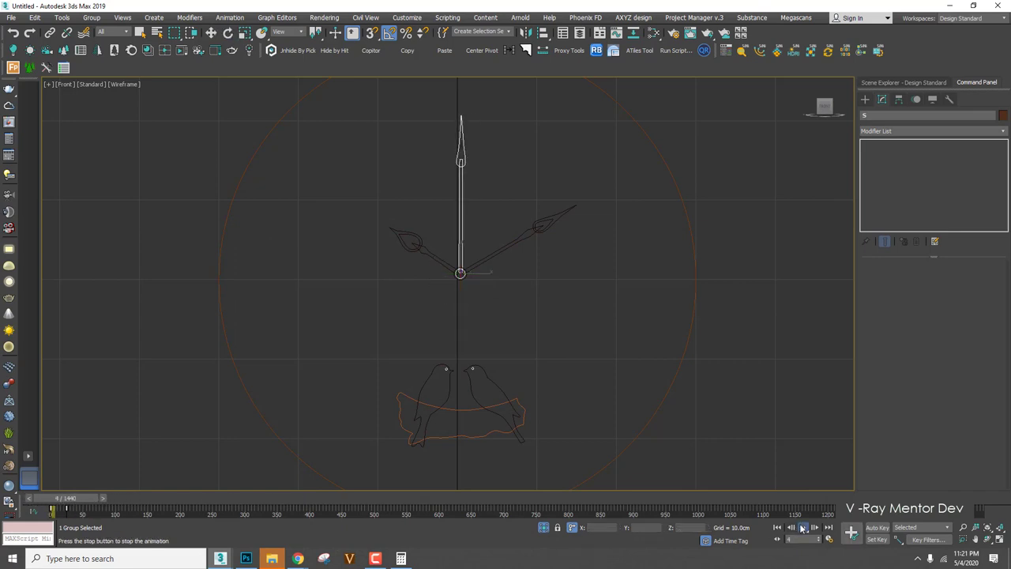
pyautogui.press('e')
pyautogui.click(801, 527)
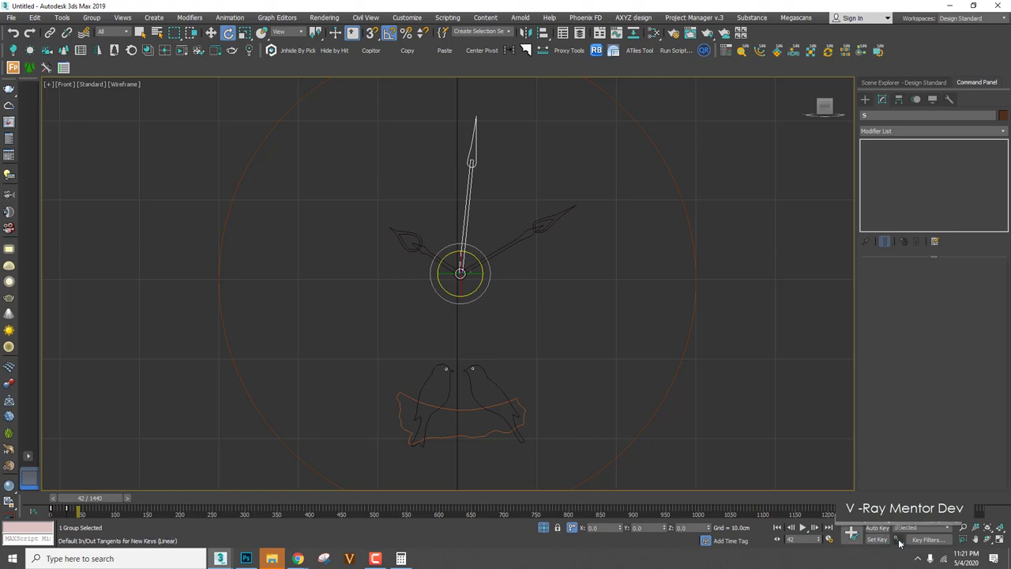
pyautogui.moveTo(897, 540); pyautogui.dragTo(902, 475)
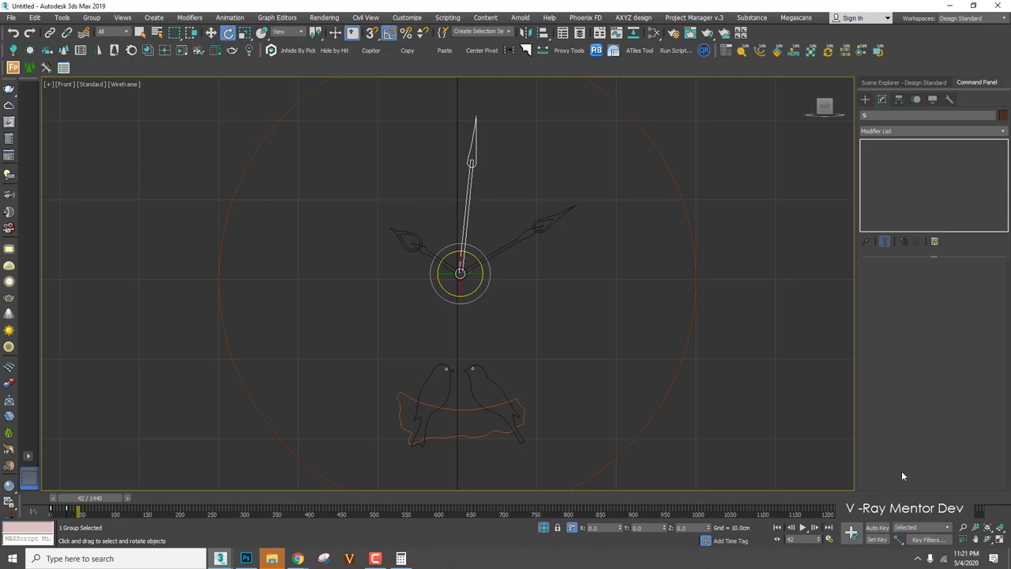
# Reopen the Curve Editor, set the second hand's rotation keys to Linear tangents, and scrub to about frame 220.
pyautogui.click(618, 33)
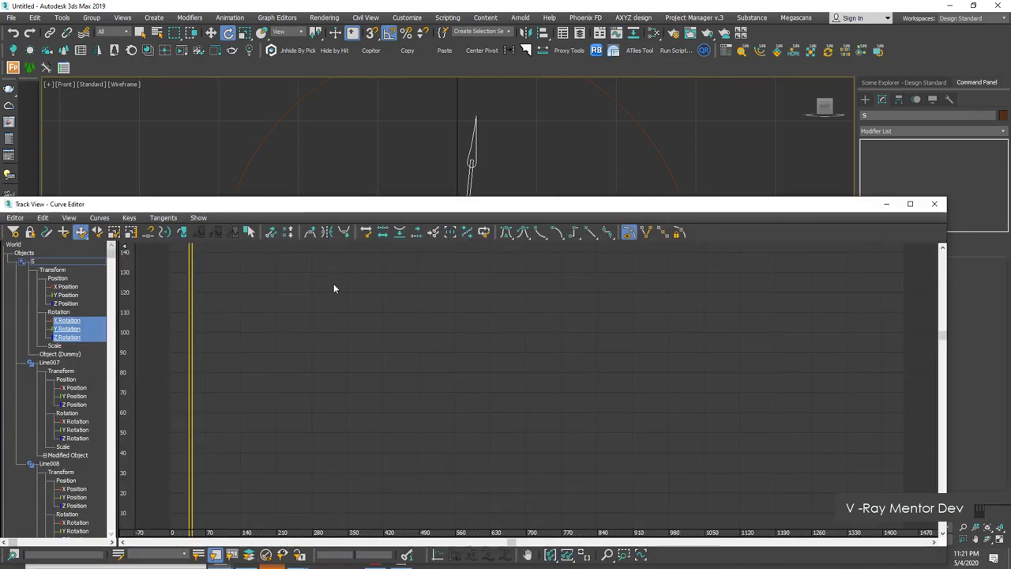
pyautogui.click(607, 555)
pyautogui.moveTo(394, 416); pyautogui.dragTo(408, 304)
pyautogui.rightClick(408, 304)
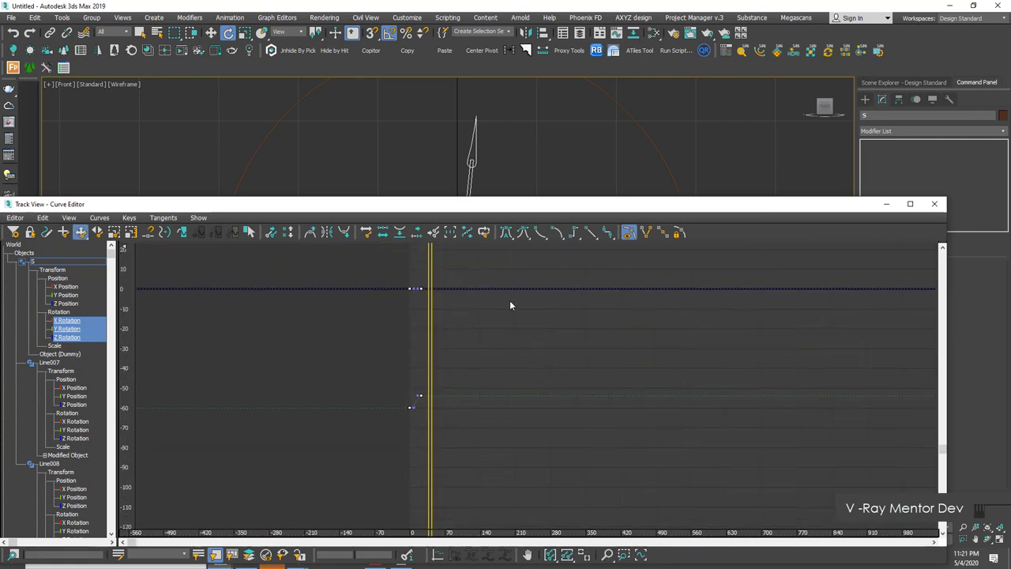
pyautogui.click(592, 239)
pyautogui.moveTo(429, 322); pyautogui.dragTo(525, 327)
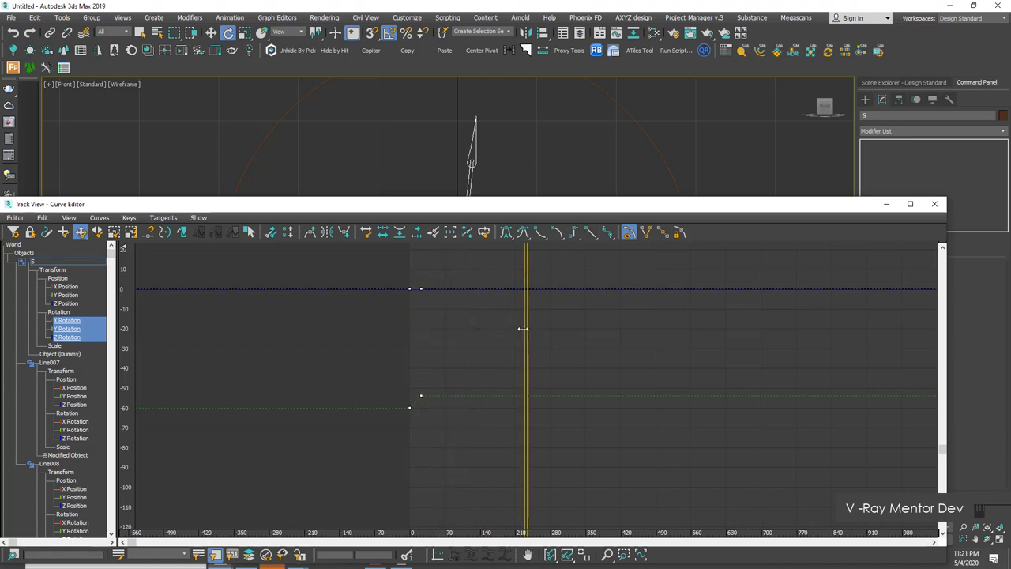
# Set the out-of-range type of the second hand's rotation curves to Relative Repeat in both directions.
pyautogui.click(42, 218)
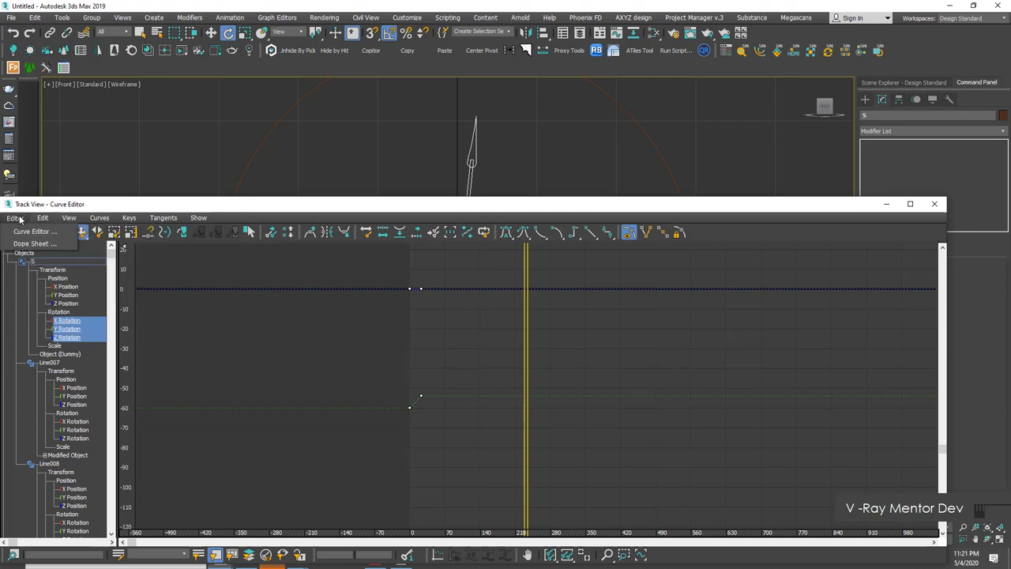
pyautogui.moveTo(77, 281)
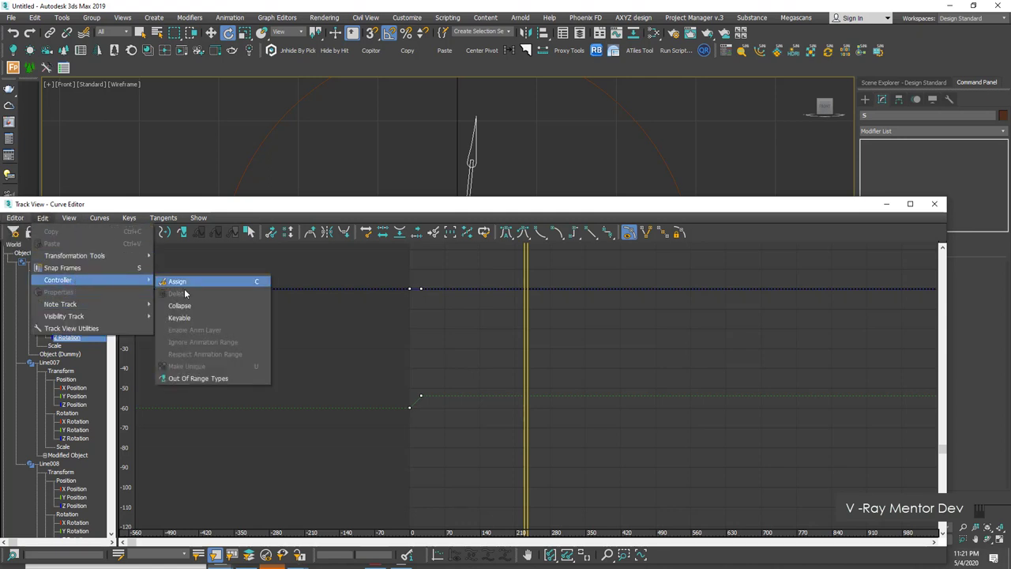
pyautogui.click(197, 378)
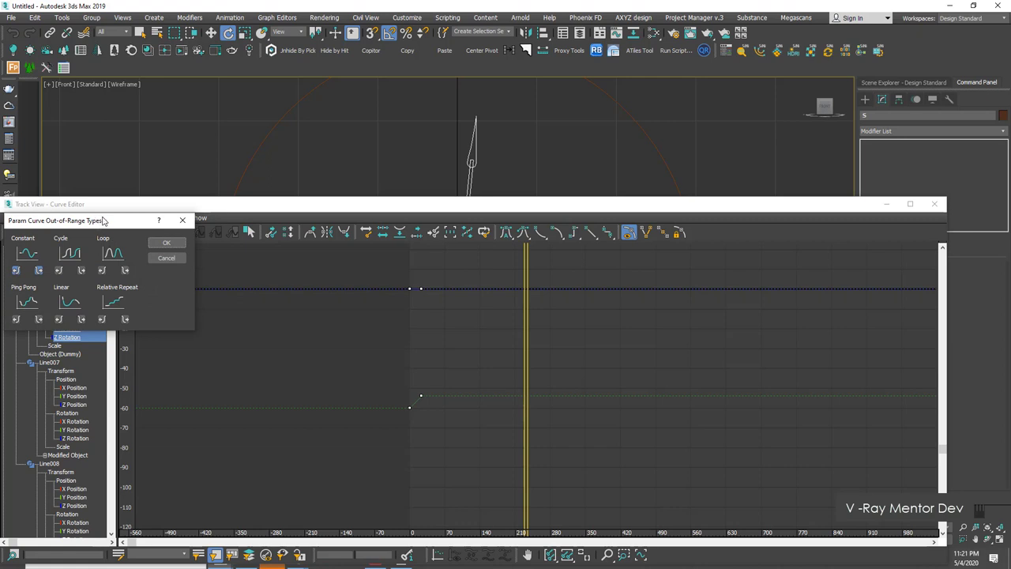
pyautogui.moveTo(103, 220); pyautogui.dragTo(389, 232)
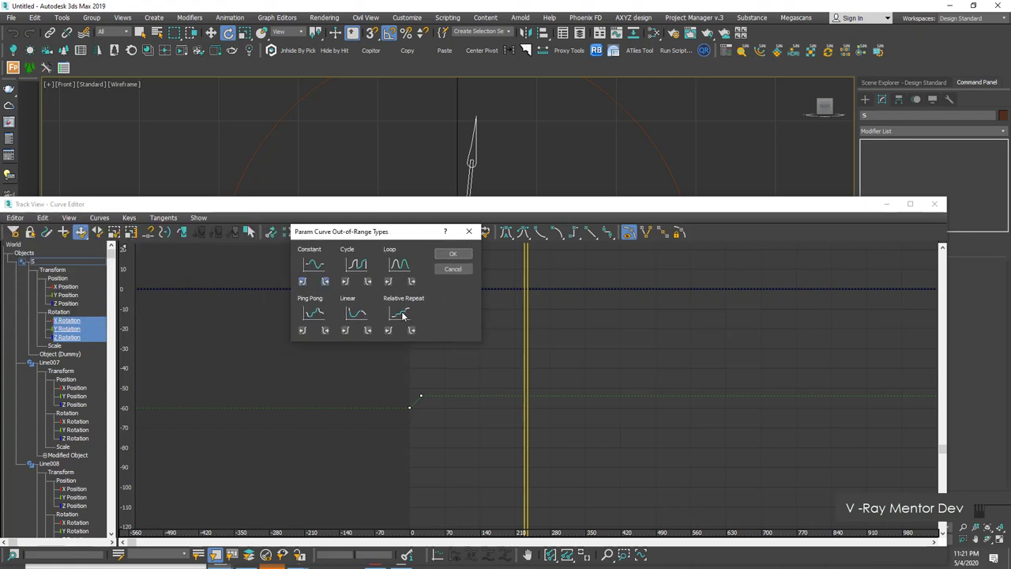
pyautogui.click(453, 253)
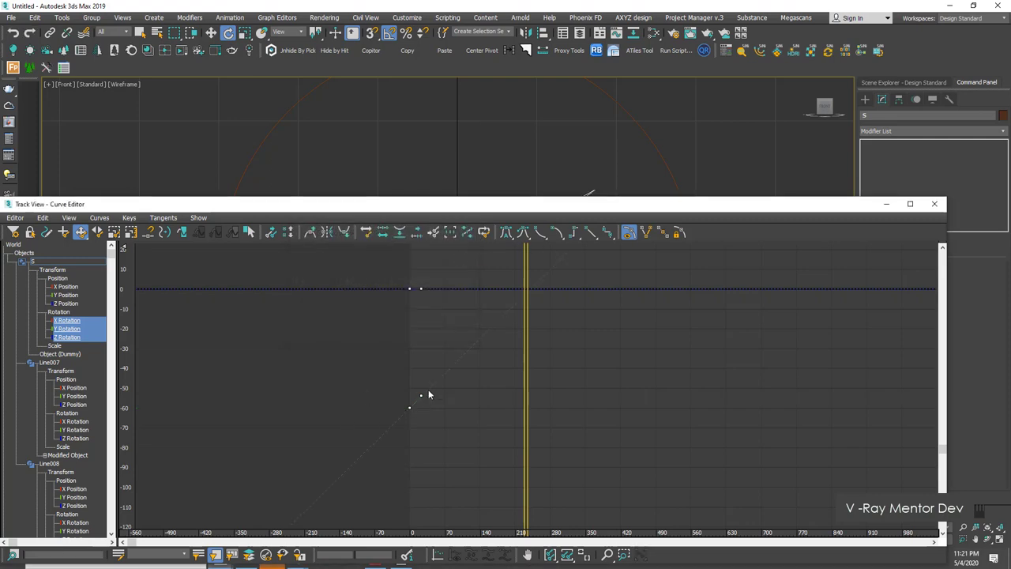
# Deselect the second hand, close the Curve Editor, and play the animation with the whole clock in Default Shading.
pyautogui.click(624, 167)
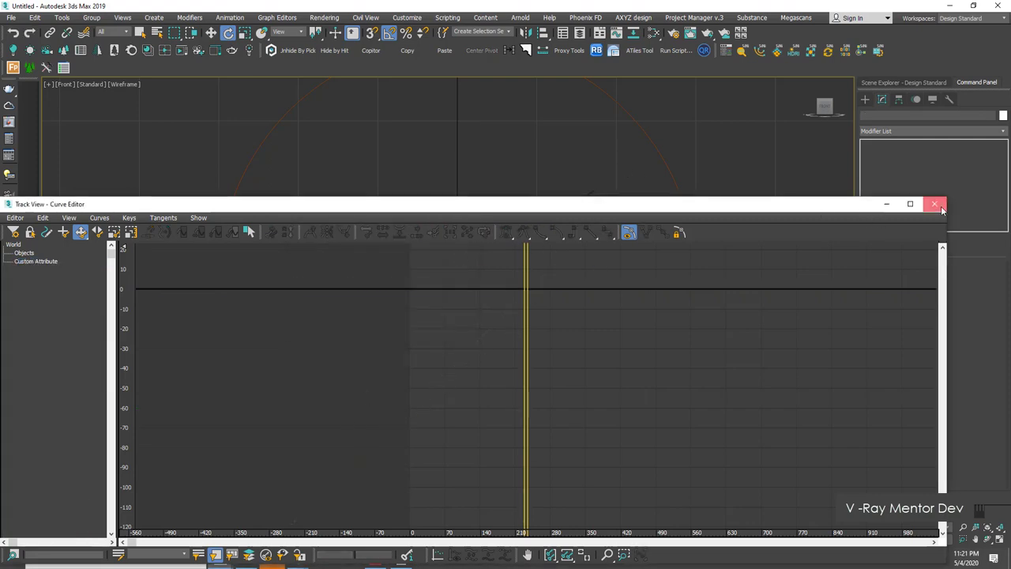
pyautogui.click(934, 204)
pyautogui.click(802, 527)
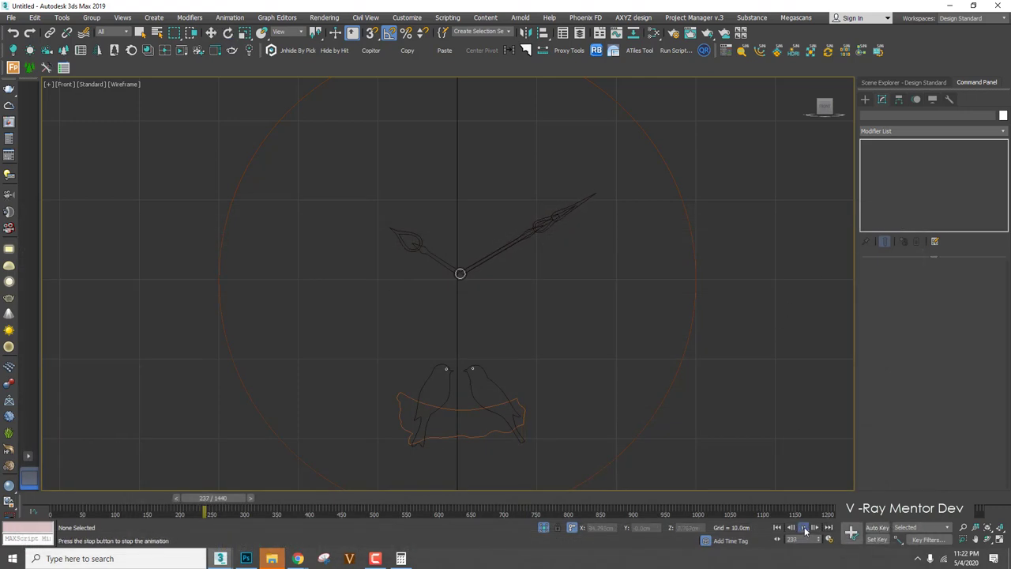
pyautogui.press('F3')
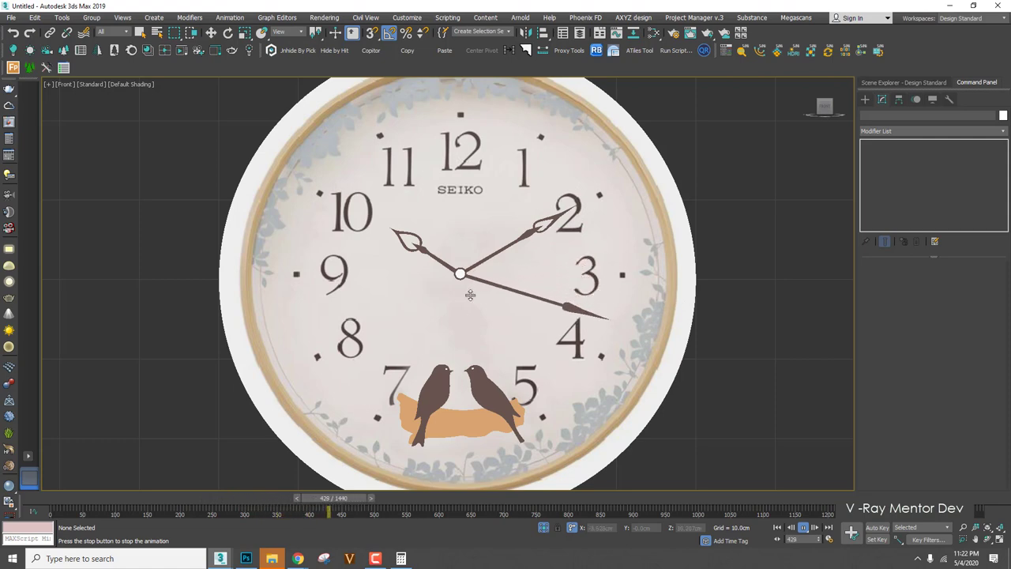
pyautogui.scroll(-2, 469, 276)
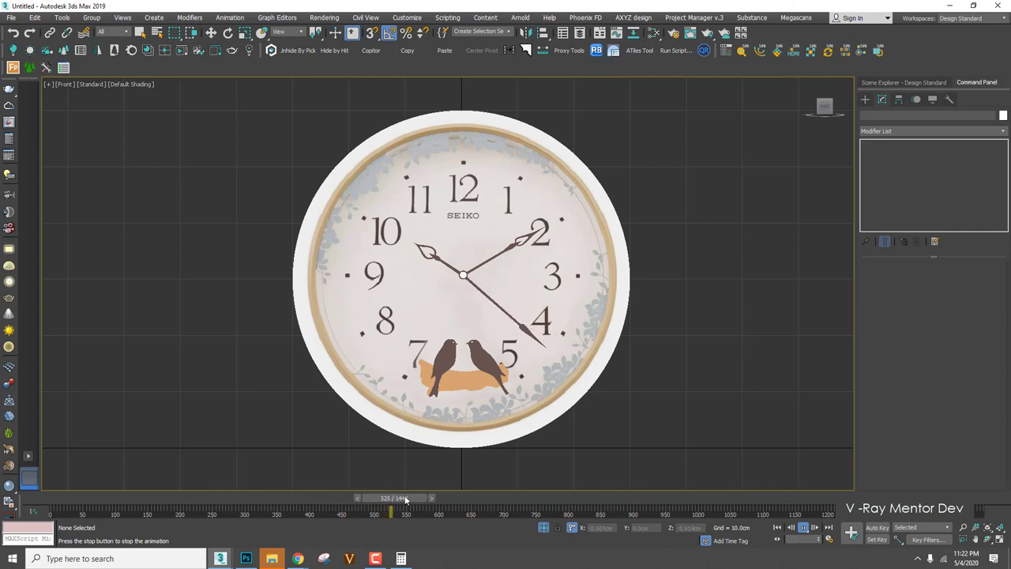
pyautogui.press('/')
# Stop the playback and open the second hand's rotation curves in the Curve Editor, bringing their keys near frame 0 into view.
pyautogui.press('e')
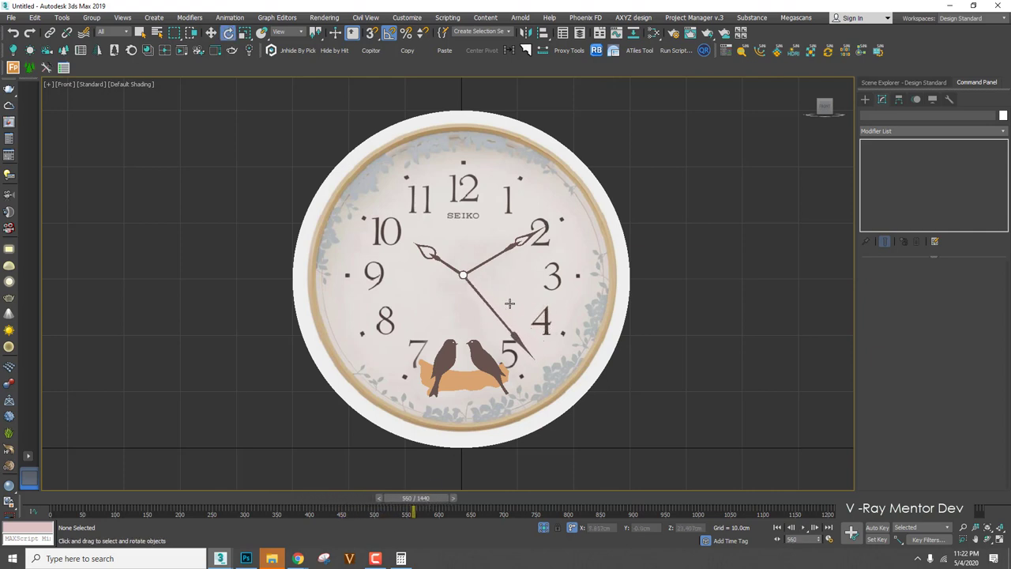
pyautogui.click(520, 339)
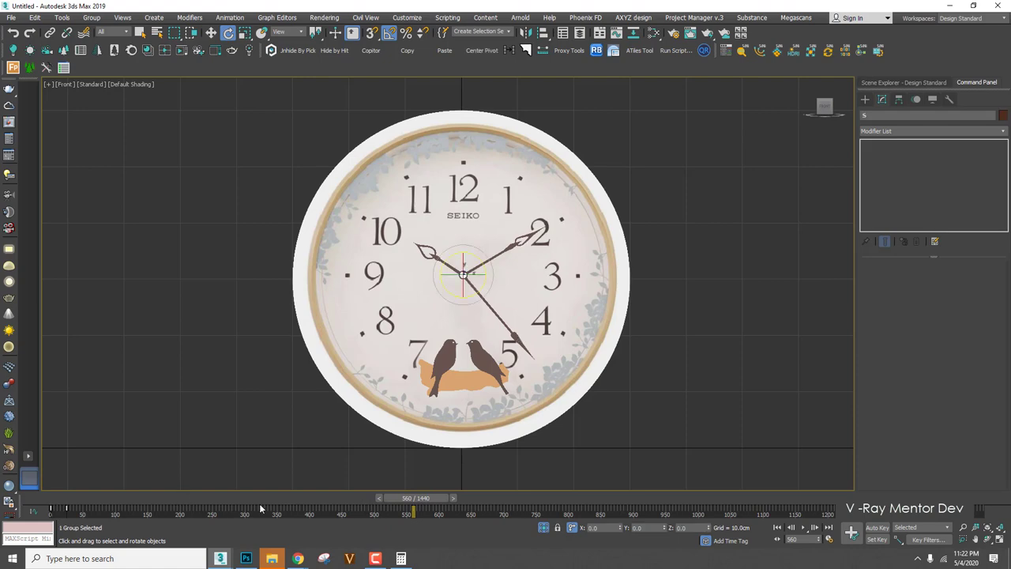
pyautogui.click(616, 34)
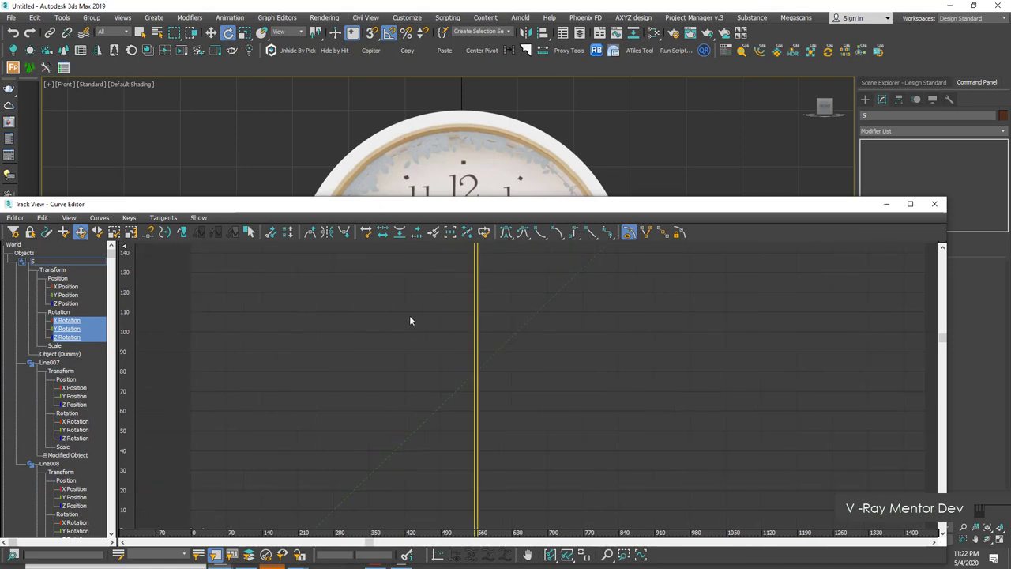
pyautogui.scroll(-1, 409, 316)
pyautogui.moveTo(409, 316); pyautogui.dragTo(467, 213, button='middle')
pyautogui.moveTo(393, 397); pyautogui.dragTo(449, 306, button='middle')
pyautogui.moveTo(307, 324); pyautogui.dragTo(345, 264, button='middle')
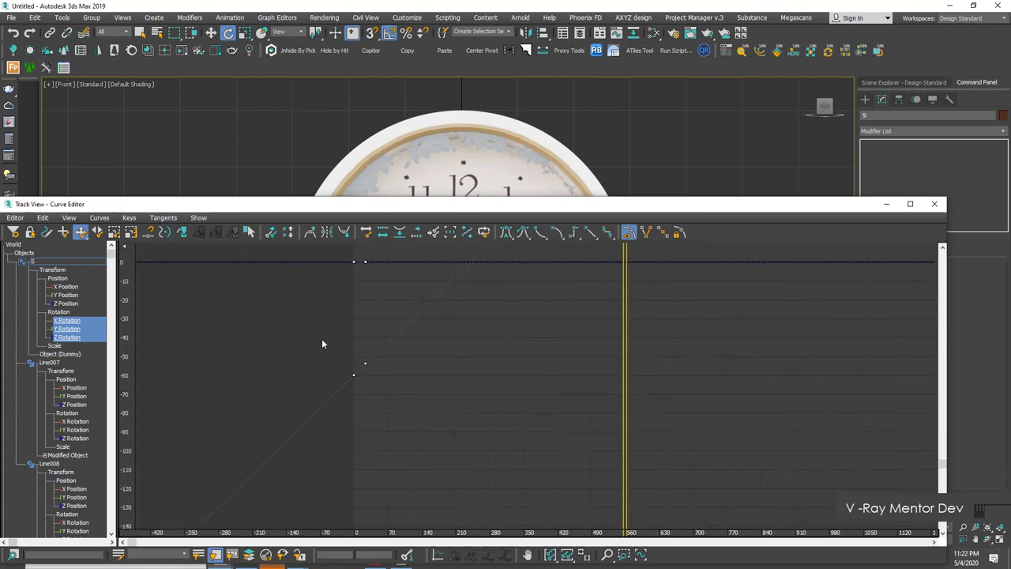
pyautogui.moveTo(316, 330); pyautogui.dragTo(390, 406)
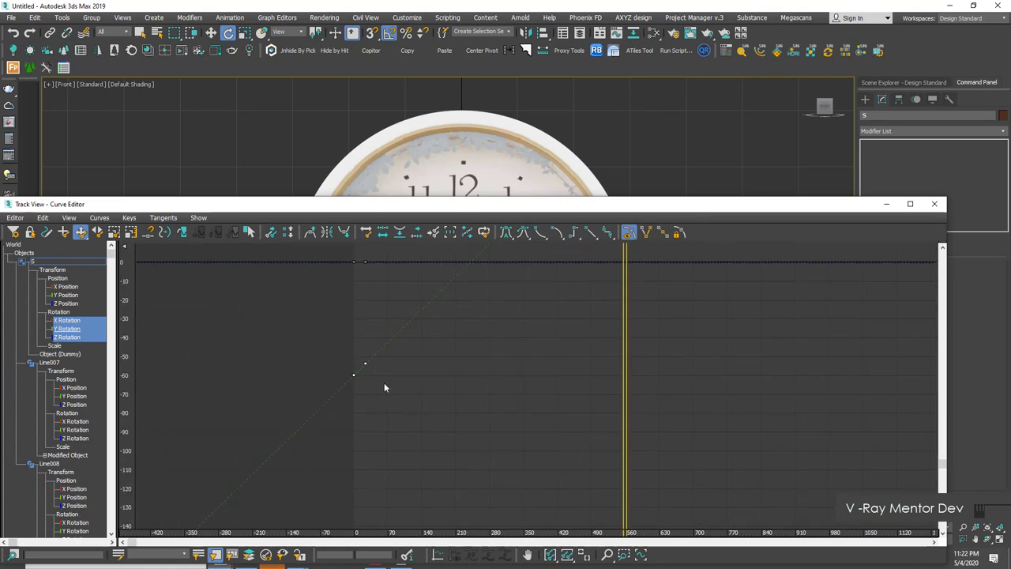
# Set the second hand's X, Y and Z Rotation keys to Step tangents and close the Curve Editor.
pyautogui.click(67, 322)
pyautogui.click(68, 329)
pyautogui.click(69, 338)
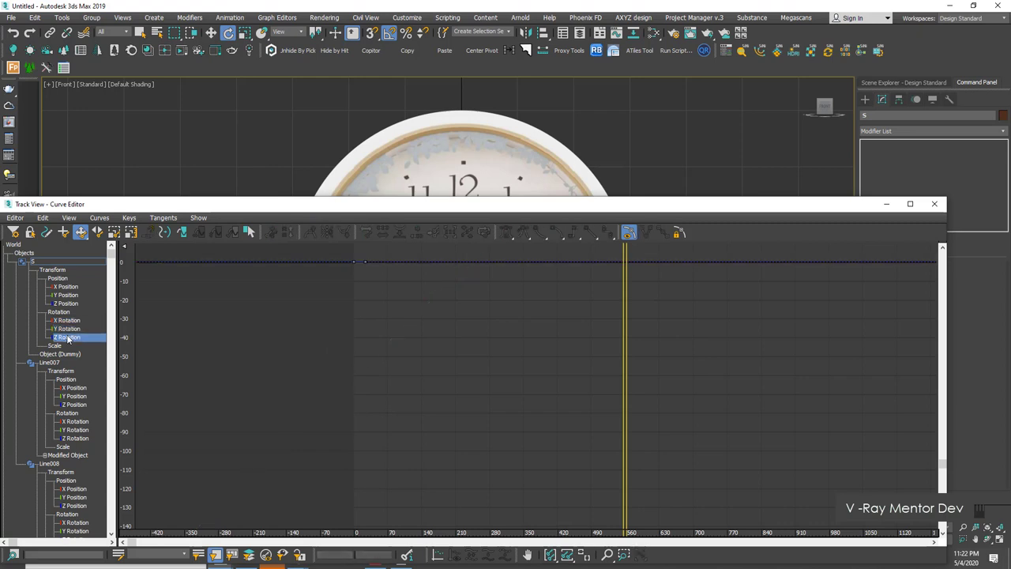
pyautogui.click(69, 330)
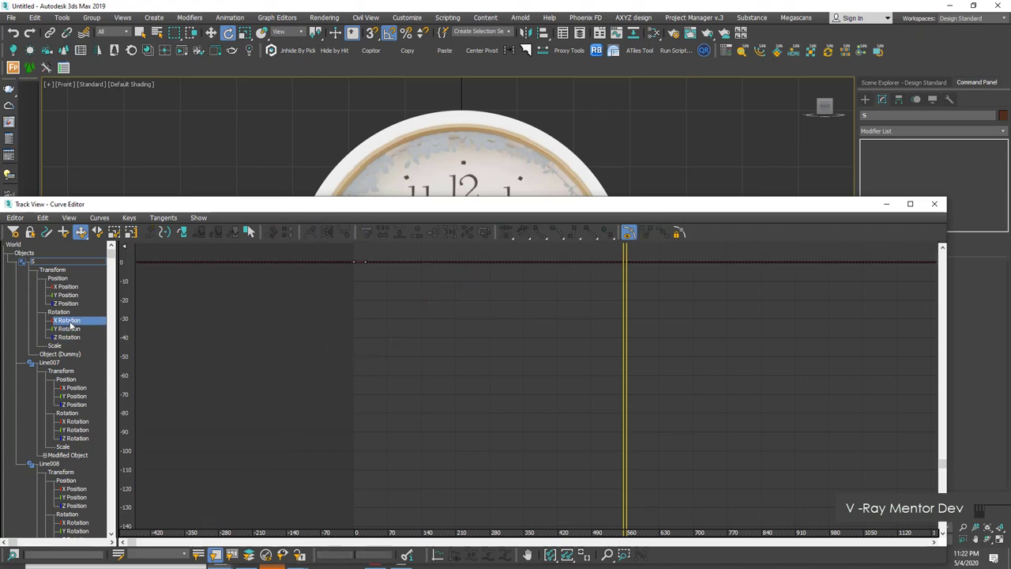
pyautogui.click(71, 320)
pyautogui.keyDown('ctrl'); pyautogui.click(69, 329); pyautogui.keyUp('ctrl')
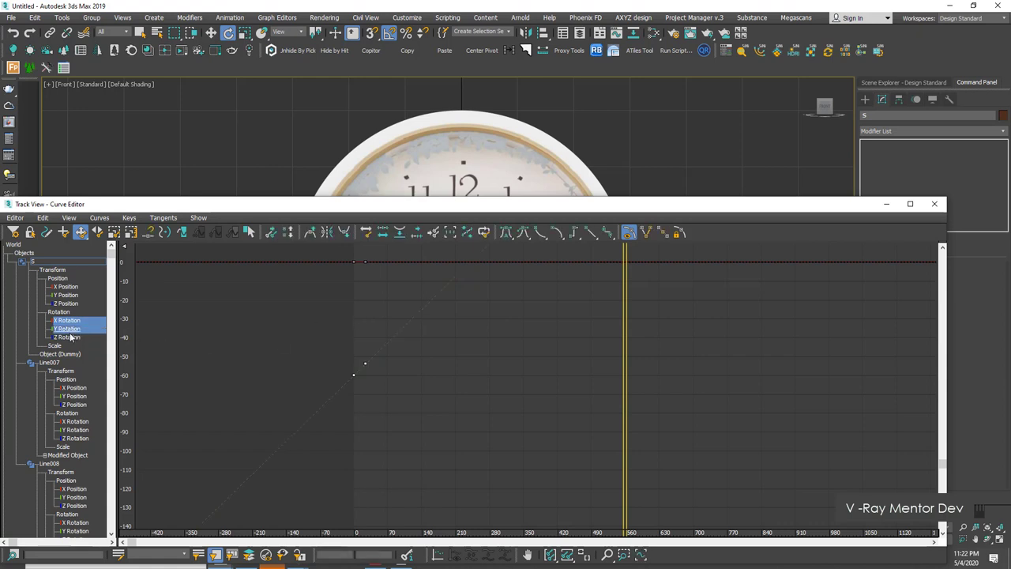
pyautogui.keyDown('ctrl'); pyautogui.click(70, 337); pyautogui.keyUp('ctrl')
pyautogui.moveTo(322, 297); pyautogui.dragTo(316, 319, button='middle')
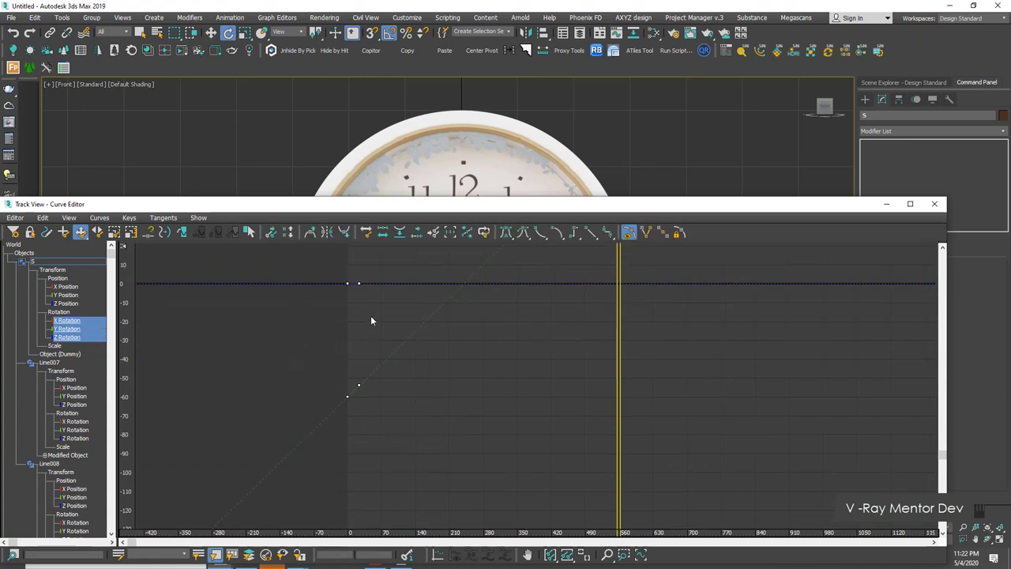
pyautogui.click(574, 234)
pyautogui.click(933, 206)
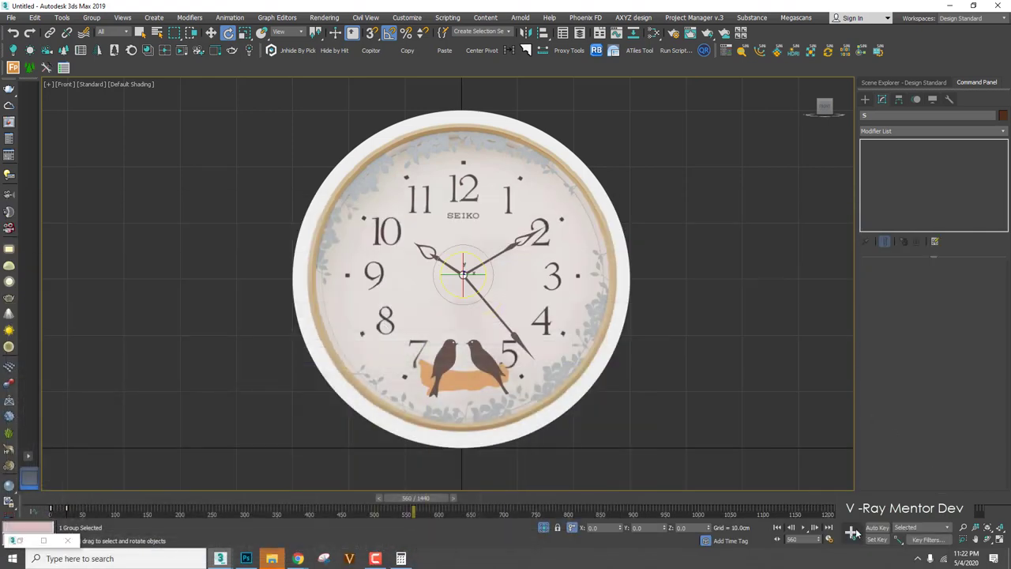
# Play the animation to check the second hand's ticking, skipping ahead to about frame 1277 before stopping.
pyautogui.click(804, 527)
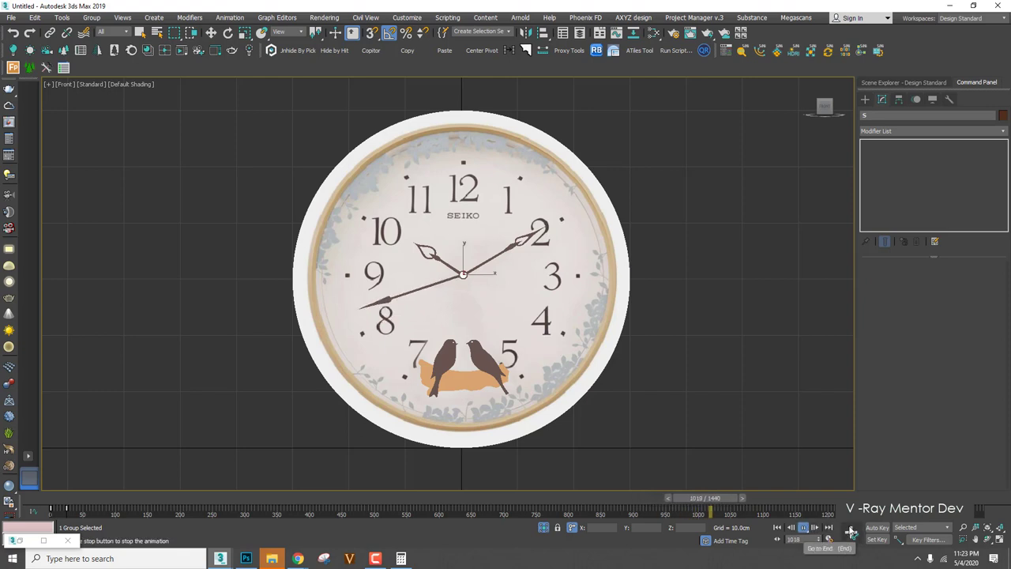
pyautogui.moveTo(728, 498); pyautogui.dragTo(827, 487)
pyautogui.press('e')
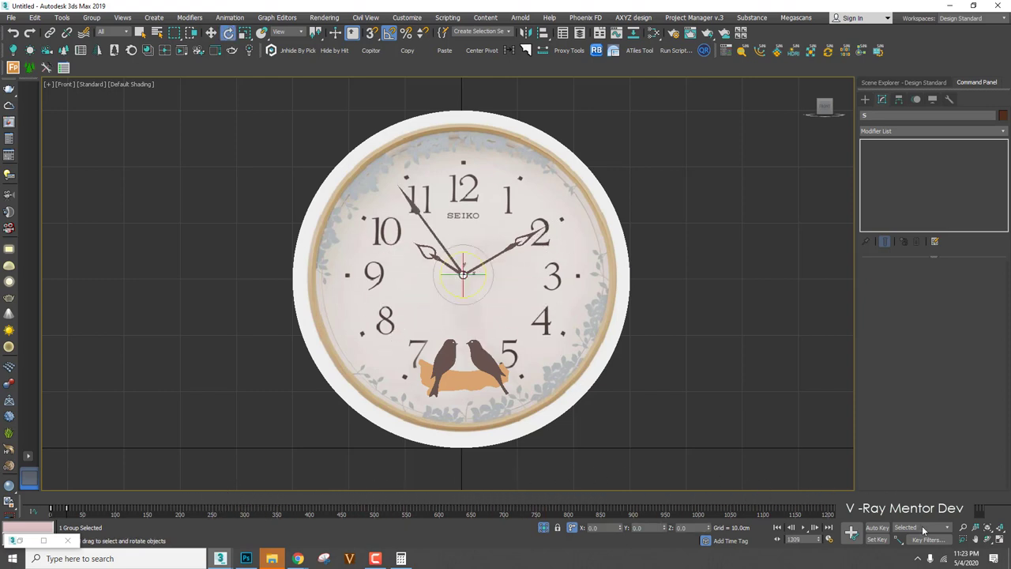
pyautogui.click(803, 531)
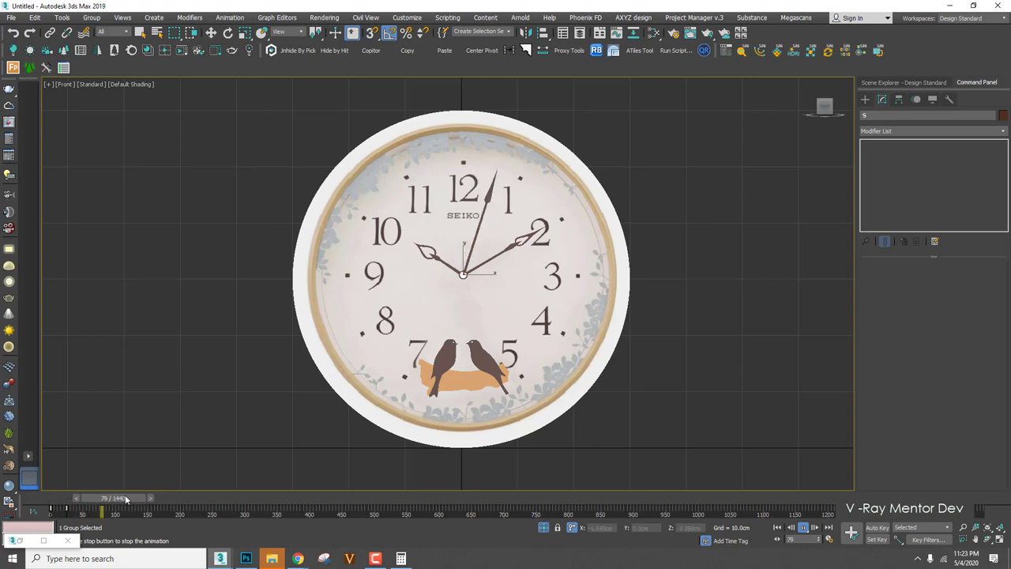
pyautogui.moveTo(124, 503); pyautogui.dragTo(826, 503)
pyautogui.press('e')
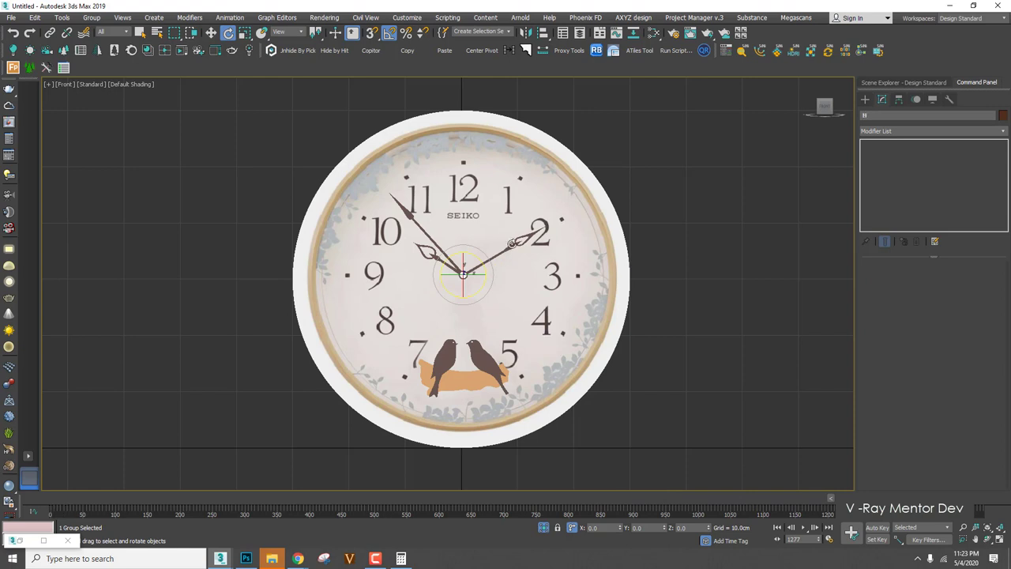
# With the minute hand selected, move to frame 1440 and turn on Auto Key.
pyautogui.scroll(3, 512, 244)
pyautogui.press('F3')
pyautogui.press('F3')
pyautogui.press('F4')
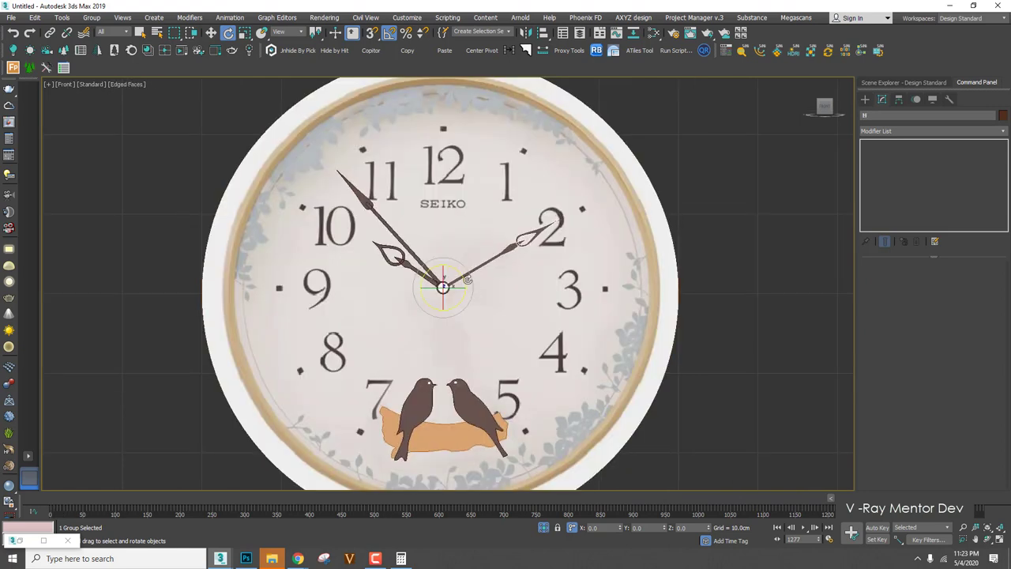
pyautogui.press('F4')
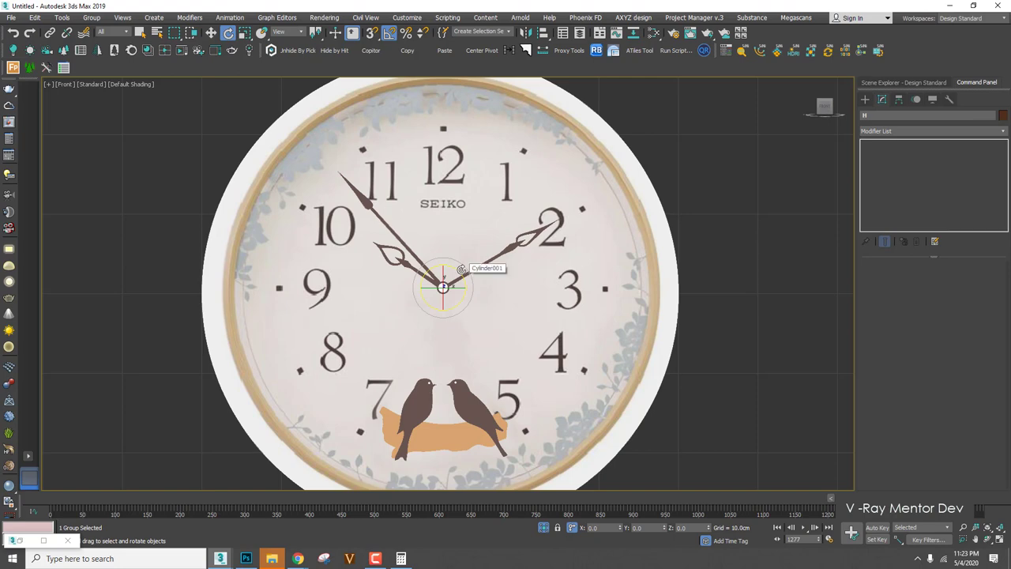
pyautogui.moveTo(876, 499); pyautogui.dragTo(1008, 502)
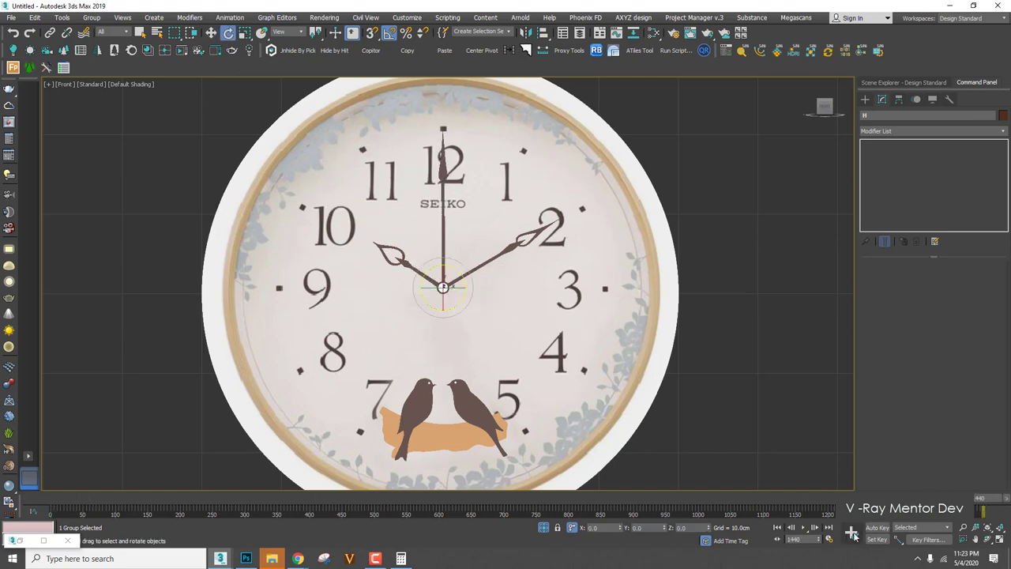
pyautogui.press('e')
pyautogui.click(876, 527)
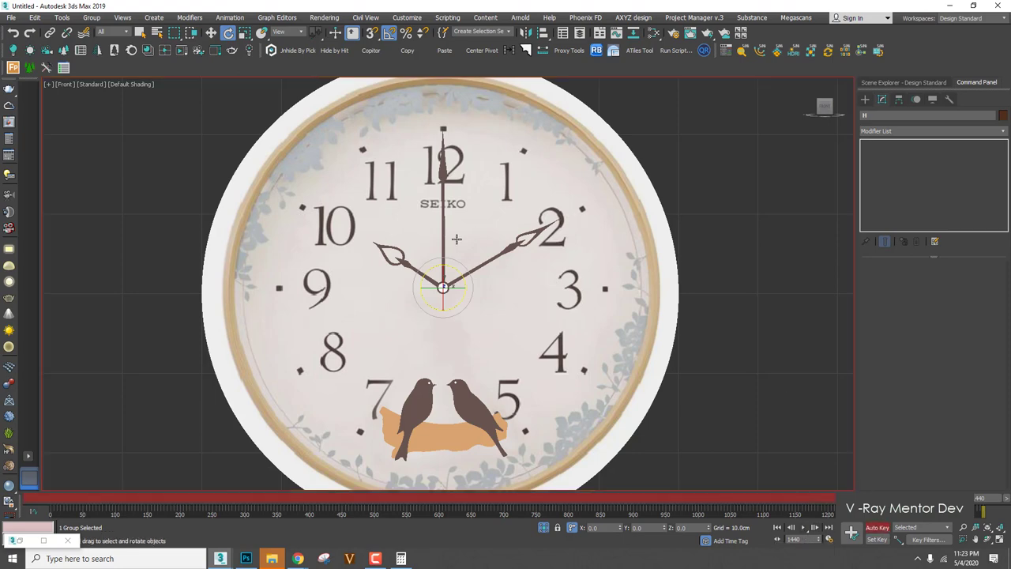
# Show edged faces and rotate the minute hand -6° about Z at frame 1440.
pyautogui.press('F3')
pyautogui.press('F3')
pyautogui.press('F4')
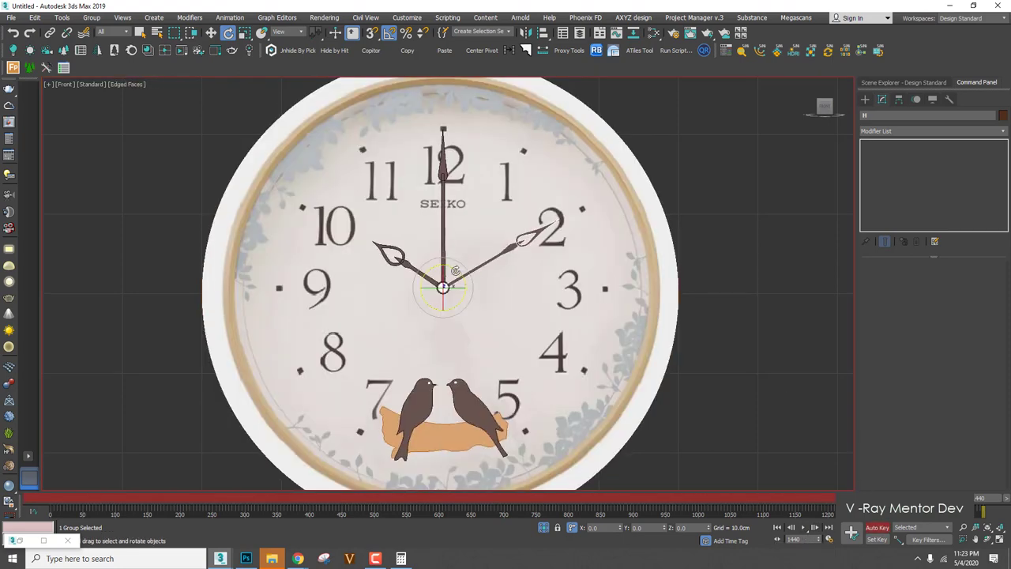
pyautogui.moveTo(456, 270); pyautogui.dragTo(457, 267)
pyautogui.hotkey('ctrl', 'z')
pyautogui.hotkey('ctrl', 'z')
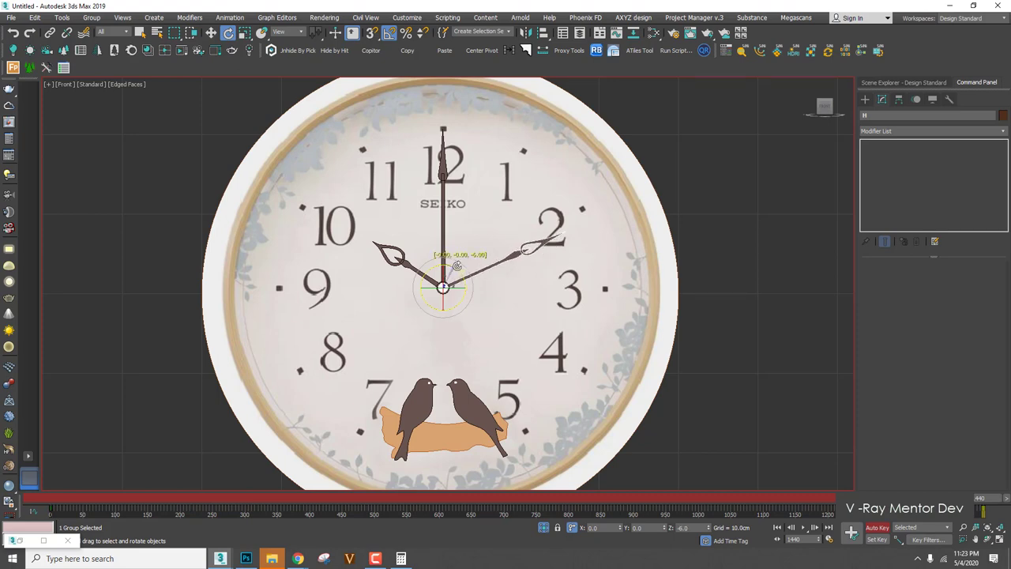
# Play the minute hand's animation from the first frame in Default Shading, scrub to frame 1440, and turn off Auto Key.
pyautogui.moveTo(968, 496); pyautogui.dragTo(1, 420)
pyautogui.press('/')
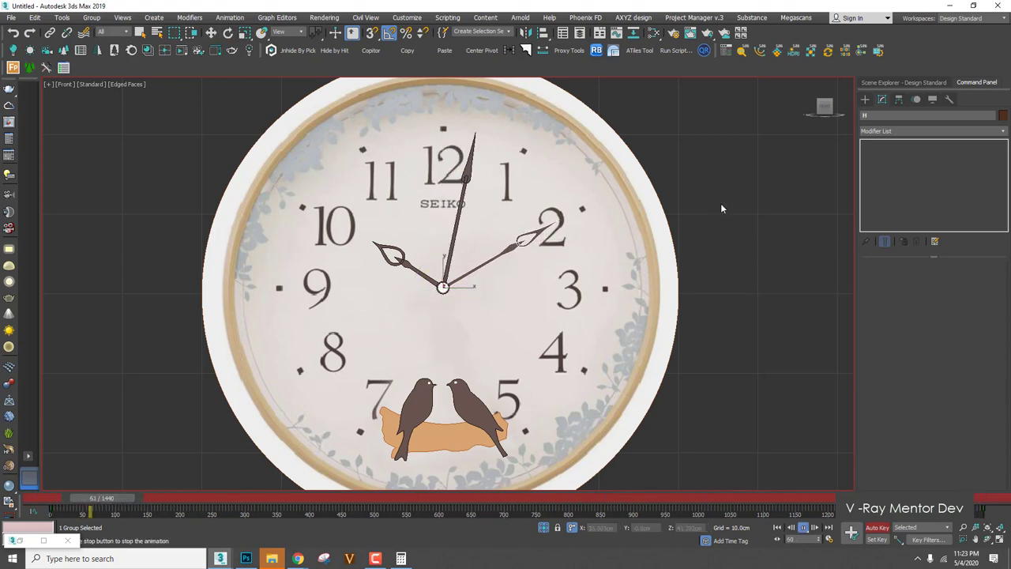
pyautogui.press('F4')
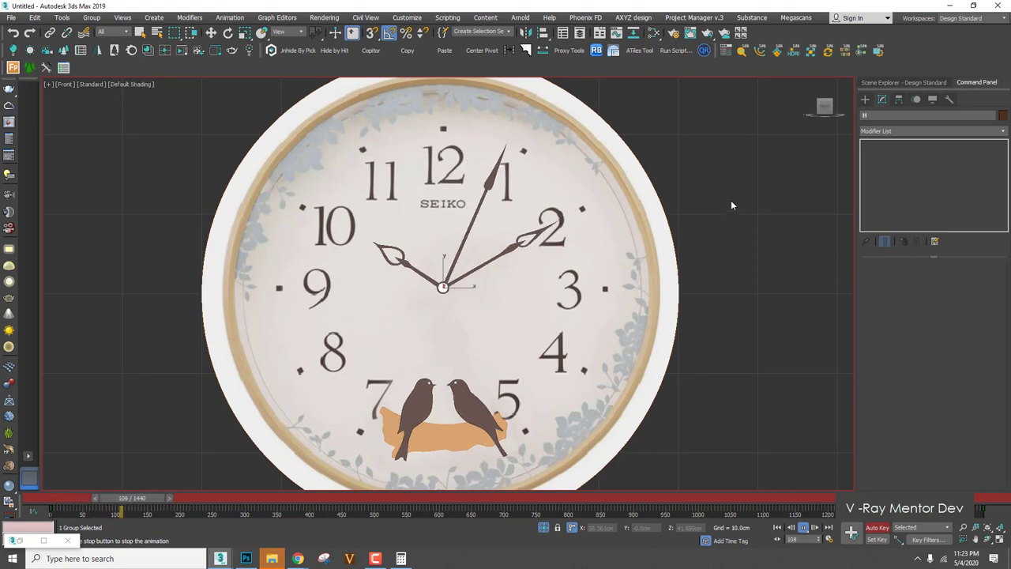
pyautogui.moveTo(158, 498); pyautogui.dragTo(1008, 444)
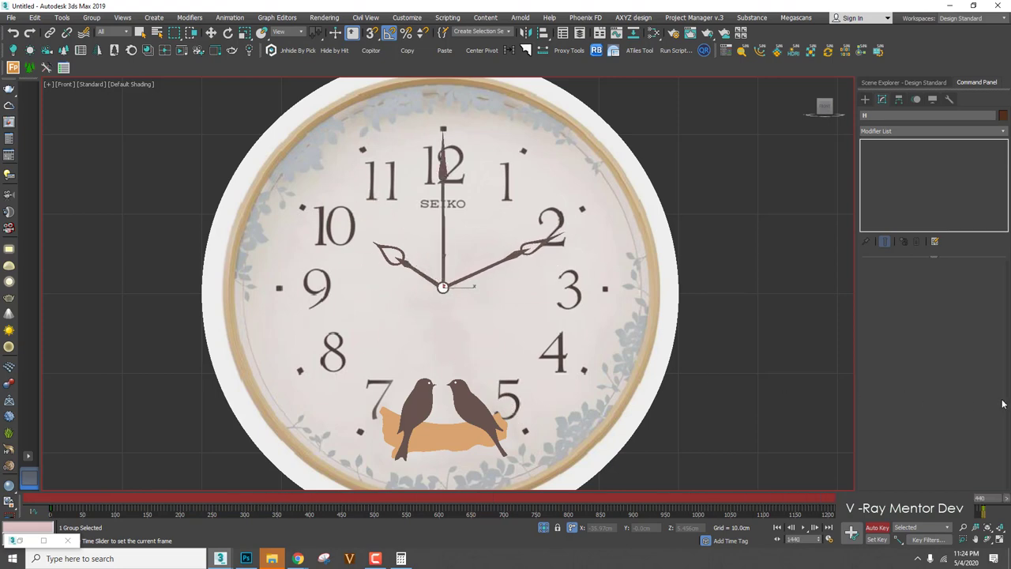
pyautogui.press('e')
pyautogui.scroll(-3, 488, 141)
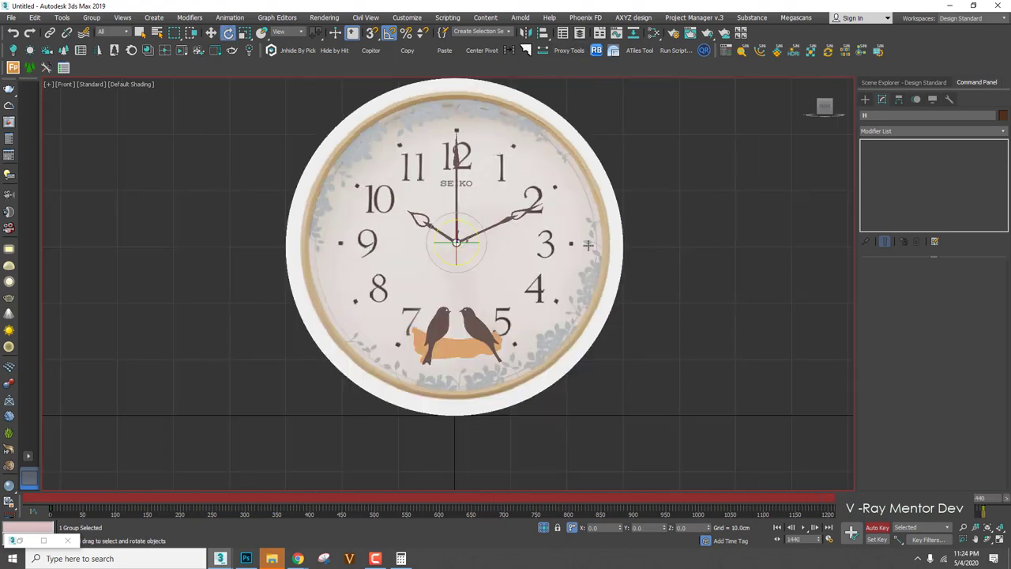
pyautogui.click(878, 527)
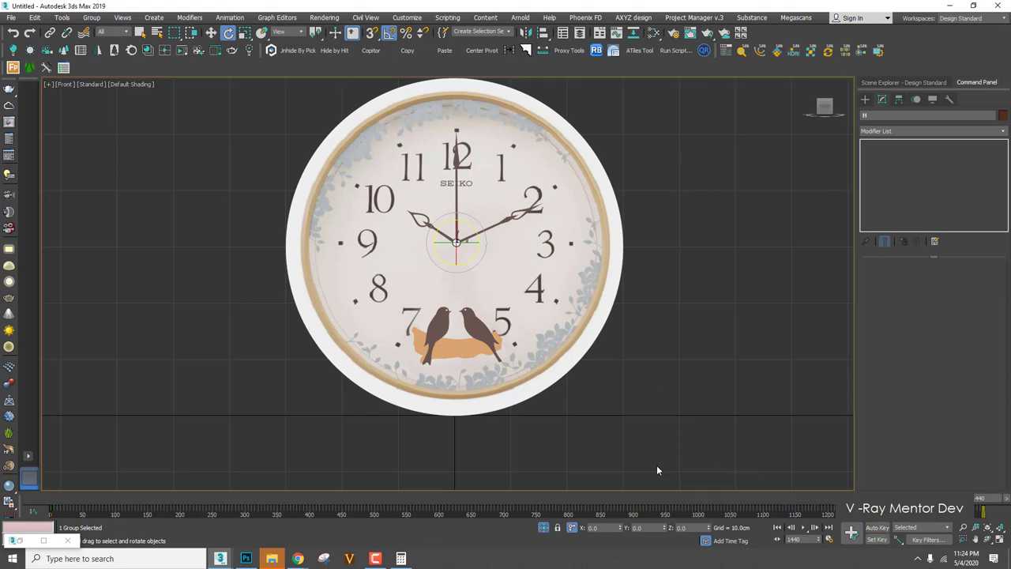
# Deselect everything and play the clock animation in the Perspective view in Expert Mode, returning to the normal interface at the end.
pyautogui.scroll(3, 681, 241)
pyautogui.moveTo(700, 245)
pyautogui.mouseDown(button='middle')
pyautogui.moveTo(660, 293)
pyautogui.moveTo(621, 260)
pyautogui.moveTo(623, 269)
pyautogui.moveTo(723, 259)
pyautogui.mouseUp(button='middle')
pyautogui.scroll(-3, 686, 248)
pyautogui.press('p')
pyautogui.press('F4')
pyautogui.click(722, 254)
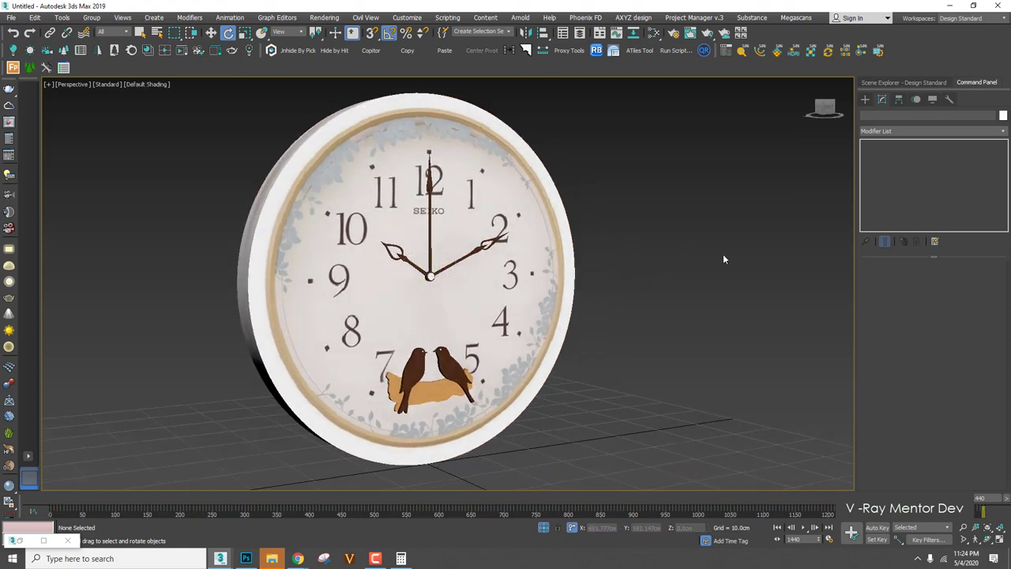
pyautogui.hotkey('ctrl', 'x')
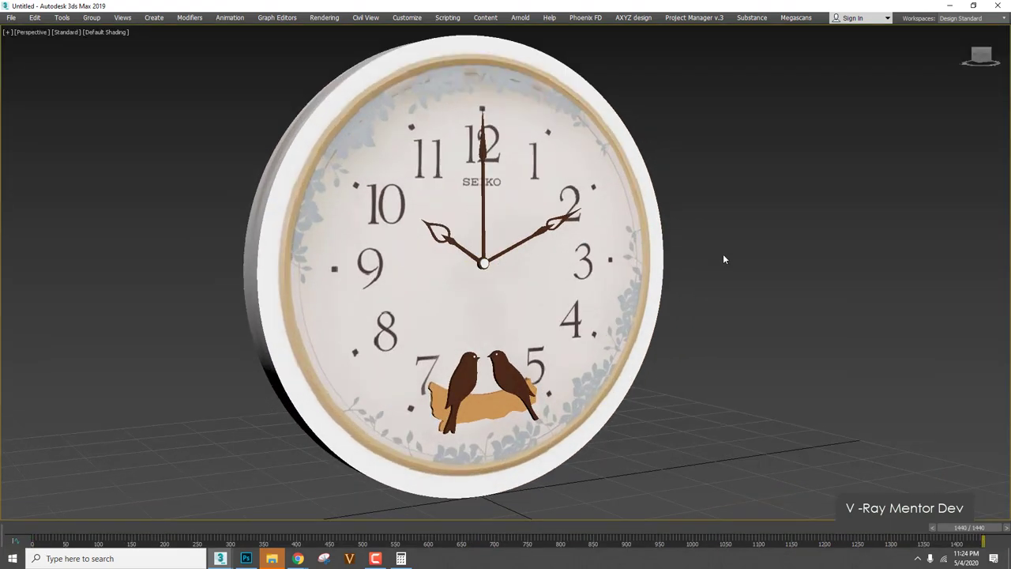
pyautogui.press('/')
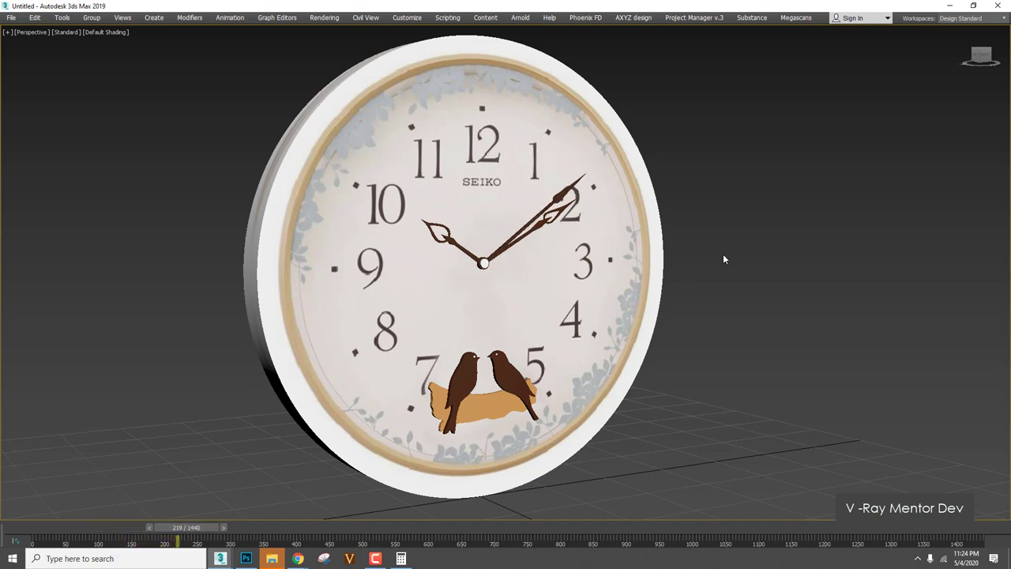
pyautogui.hotkey('ctrl', 'x')
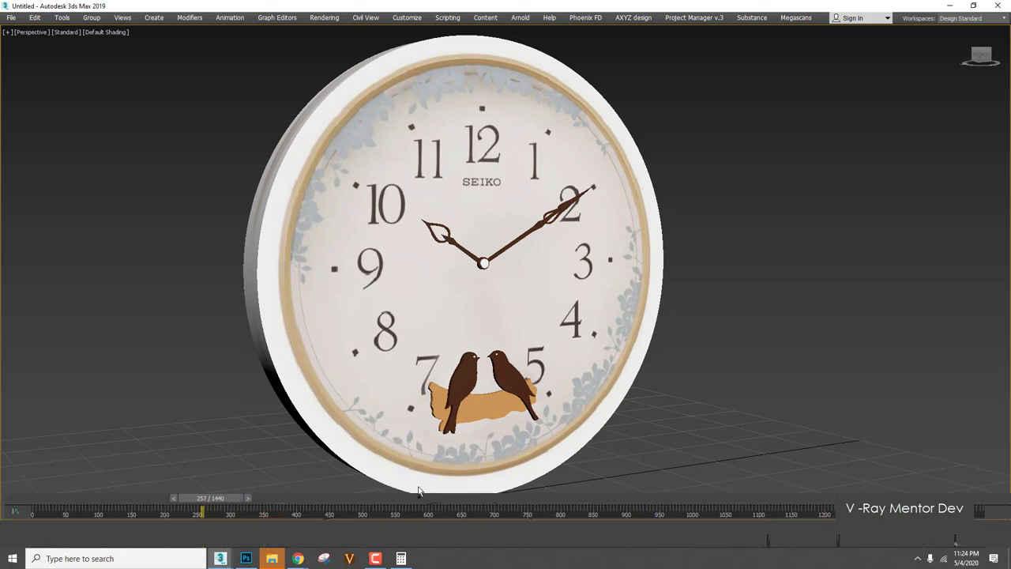
# Select the right-hand bird group, show it in the Front view, and go to frame 24.
pyautogui.click(445, 369)
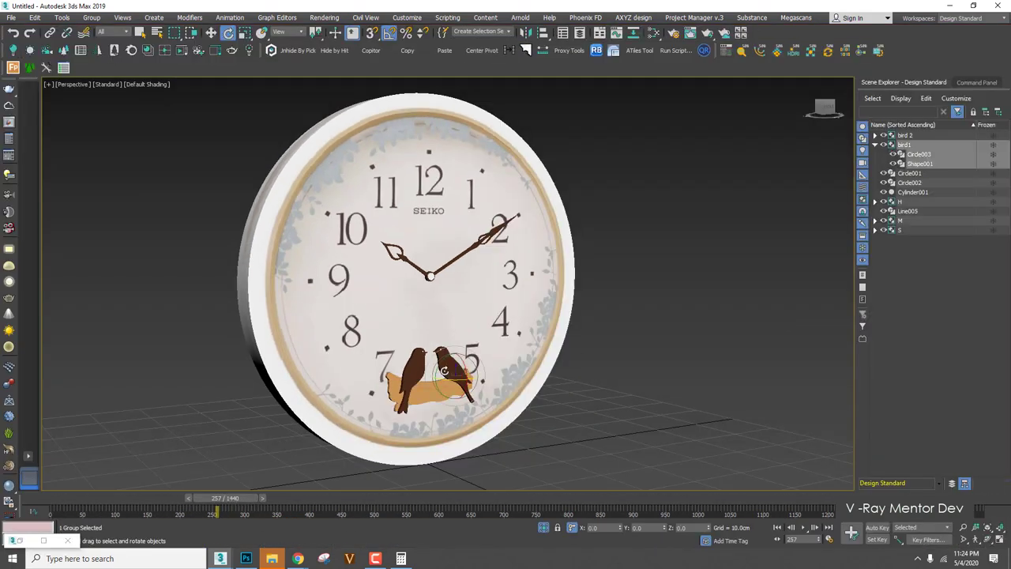
pyautogui.press('f')
pyautogui.scroll(5, 537, 372)
pyautogui.press('F3')
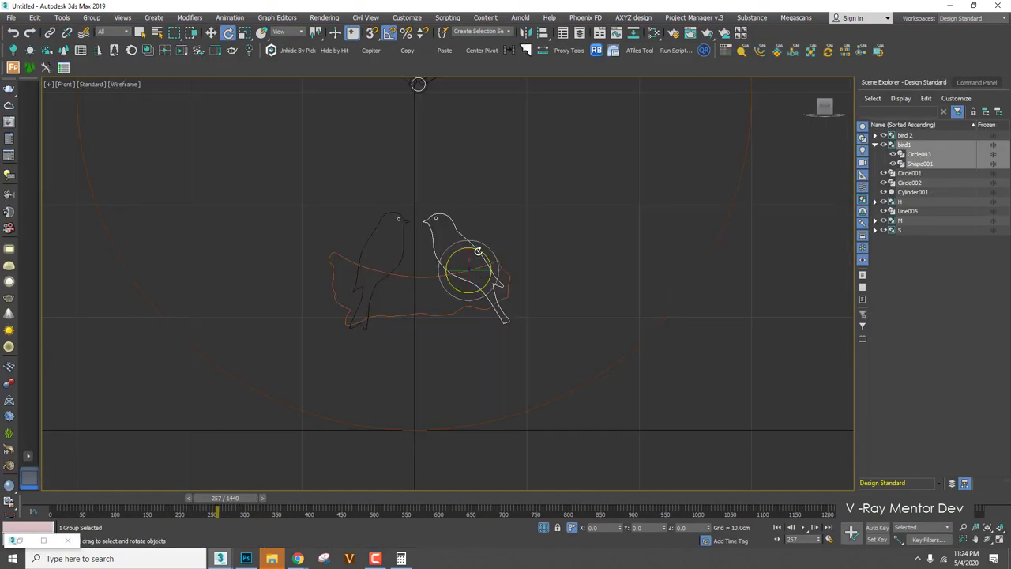
pyautogui.scroll(2, 490, 272)
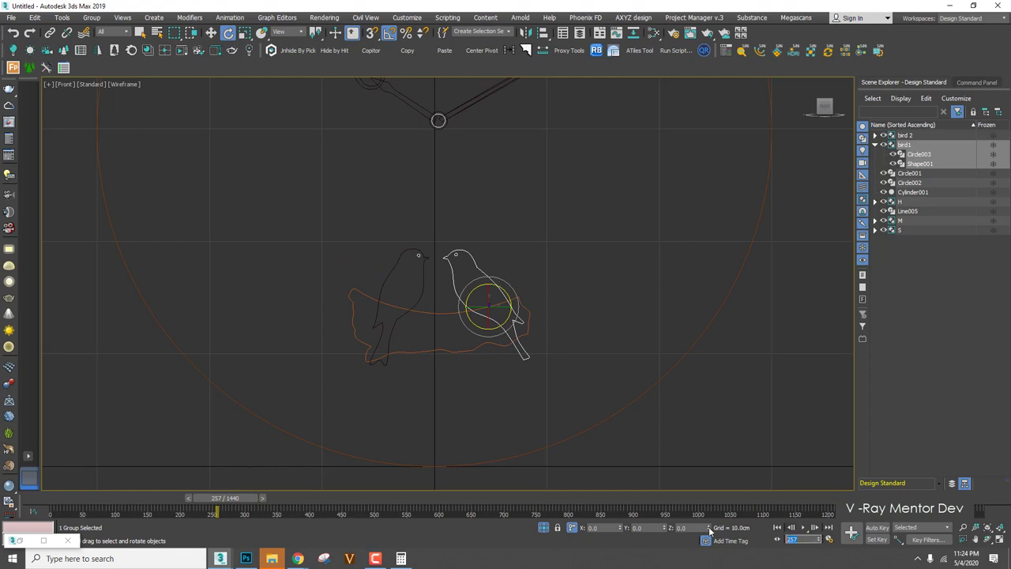
pyautogui.write('24')
pyautogui.press('Return')
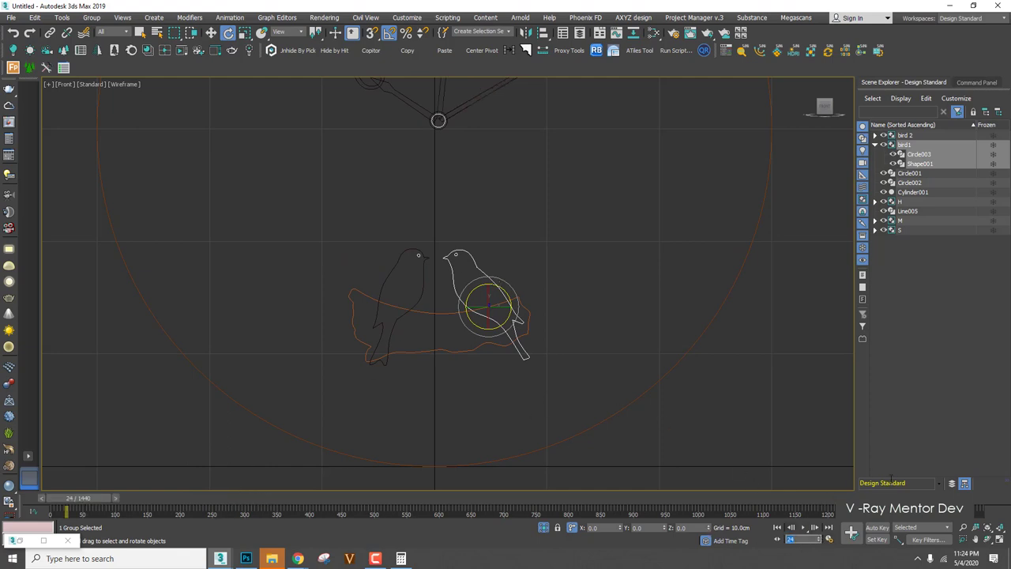
# Turn on Auto Key and rotate the right-hand bird -6° about Z at frame 24 in Default Shading.
pyautogui.click(877, 528)
pyautogui.scroll(2, 489, 275)
pyautogui.press('F3')
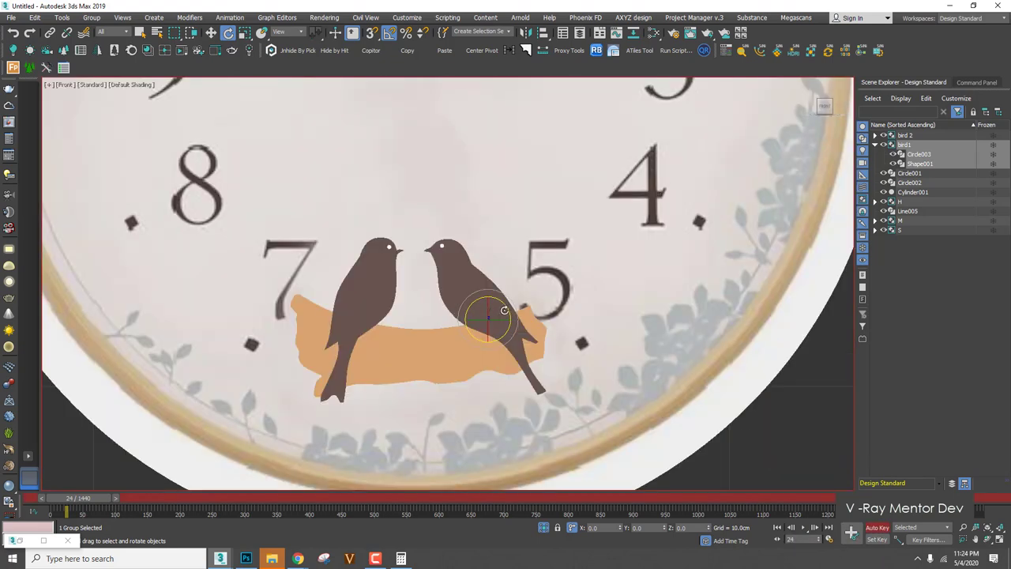
pyautogui.moveTo(502, 301); pyautogui.dragTo(505, 302)
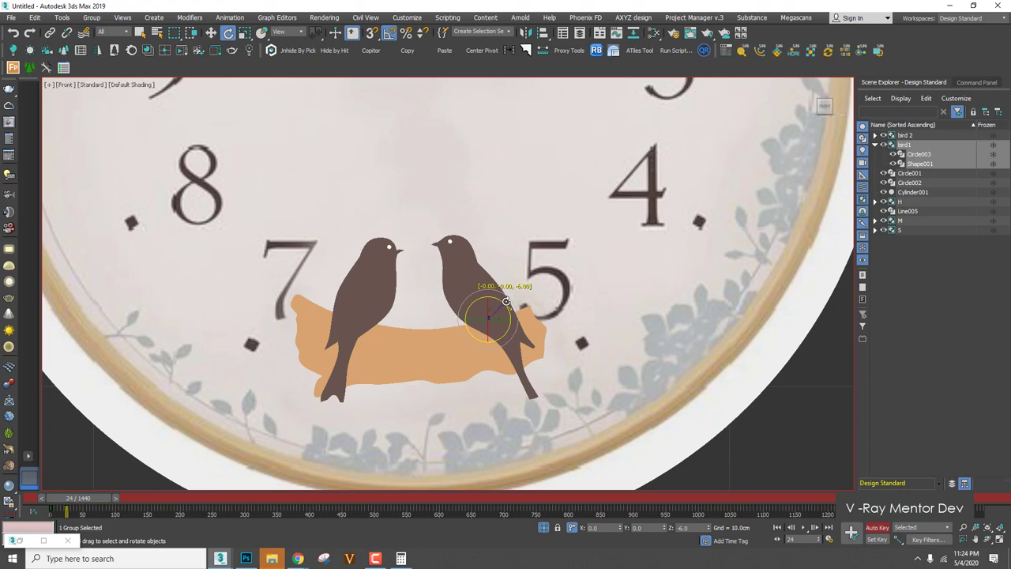
# Select the left-hand bird group and rotate it 6° about Z at frame 24 with Auto Key on.
pyautogui.moveTo(85, 503)
pyautogui.mouseDown()
pyautogui.moveTo(61, 496)
pyautogui.moveTo(87, 497)
pyautogui.mouseUp()
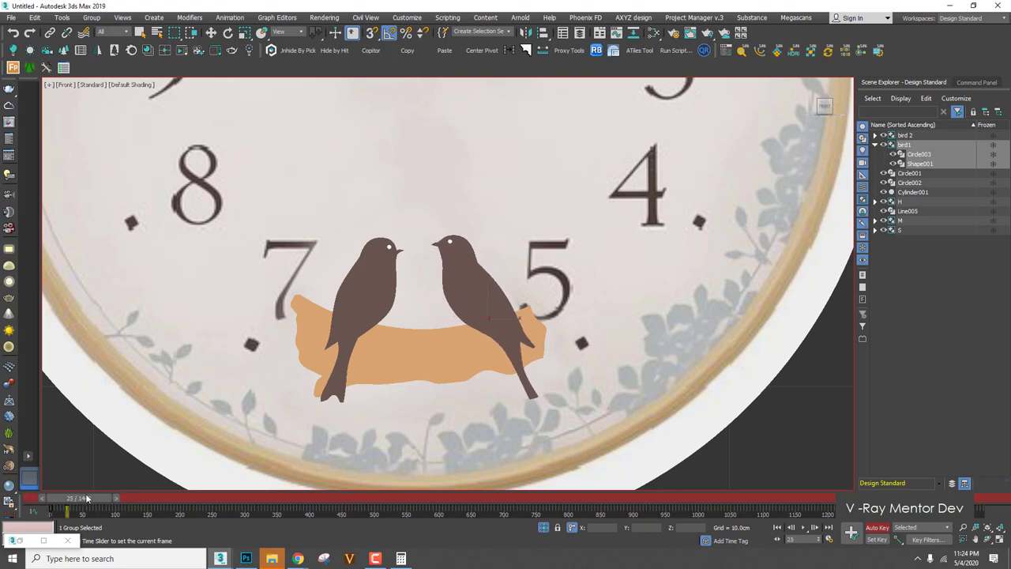
pyautogui.press('e')
pyautogui.click(357, 288)
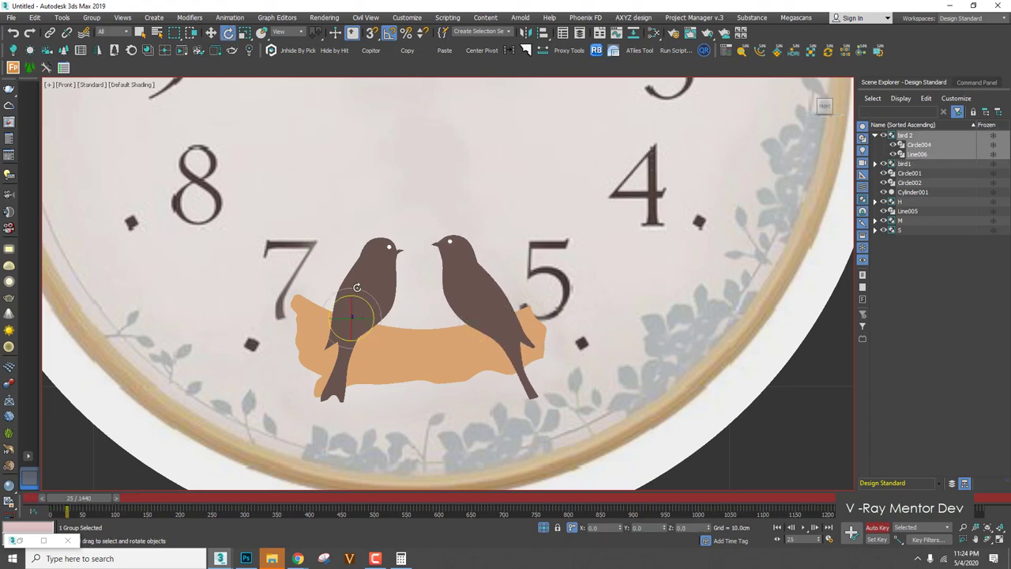
pyautogui.click(851, 534)
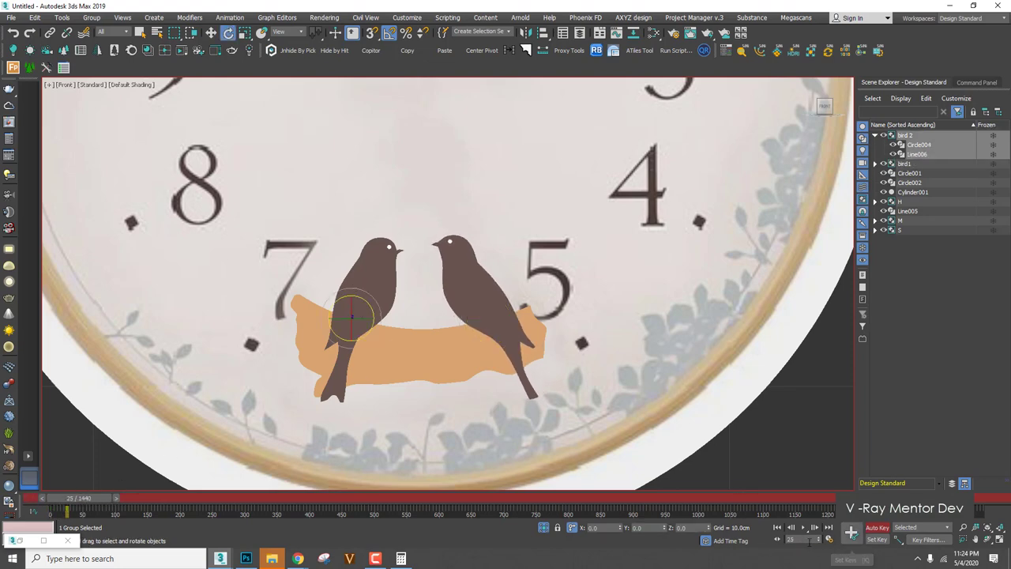
pyautogui.moveTo(809, 540); pyautogui.dragTo(719, 542)
pyautogui.write('2')
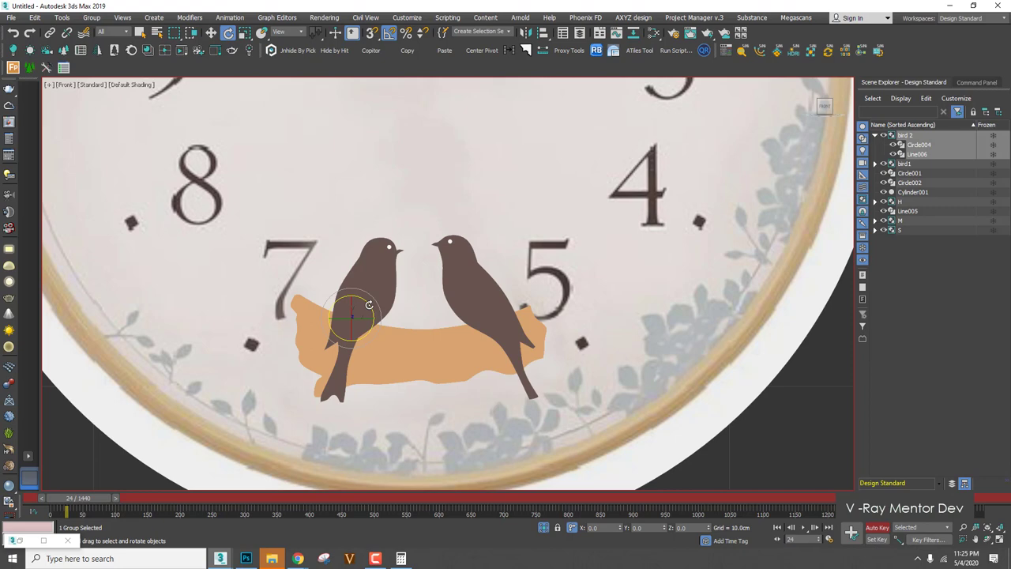
pyautogui.moveTo(366, 304); pyautogui.dragTo(365, 304)
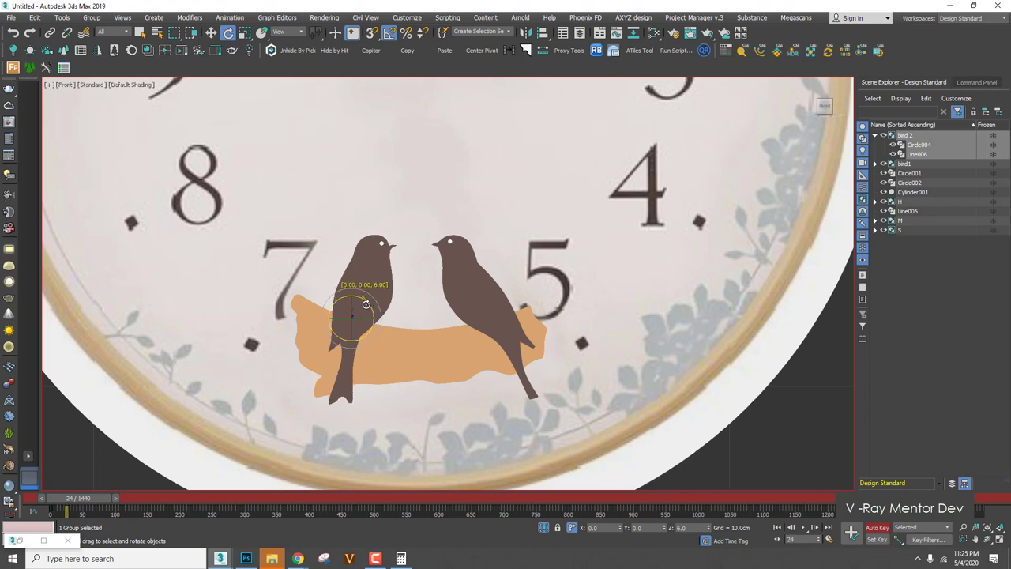
# Return to frame 0, turn off Auto Key, and open the right-hand bird group's rotation curves in the Curve Editor.
pyautogui.moveTo(105, 496); pyautogui.dragTo(68, 496)
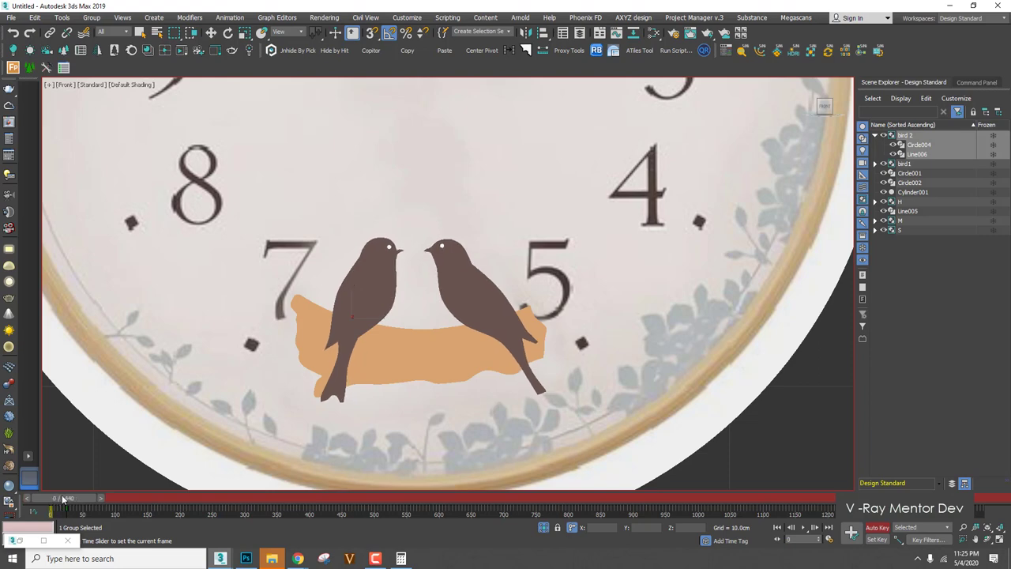
pyautogui.press('e')
pyautogui.click(462, 301)
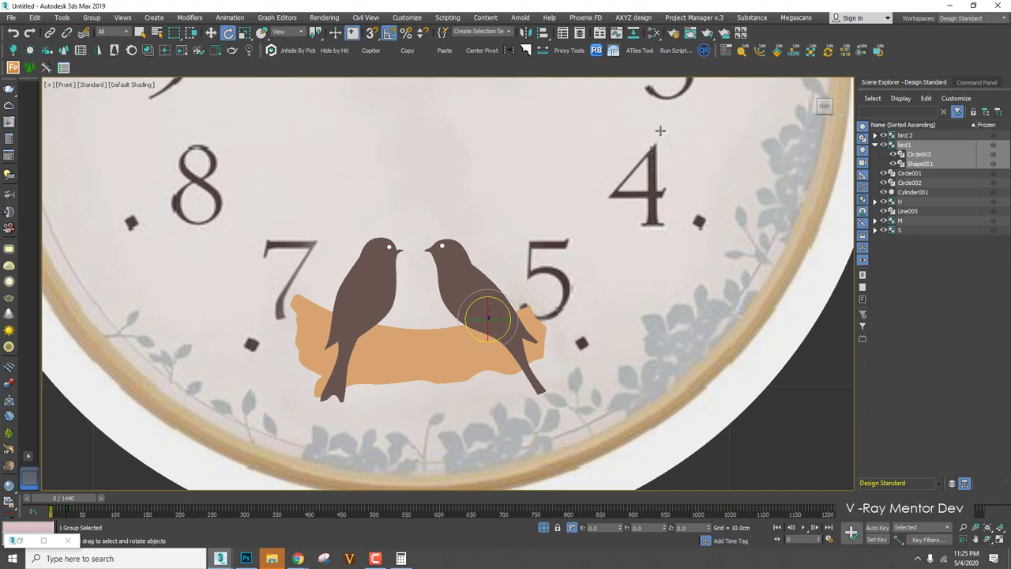
pyautogui.click(43, 541)
pyautogui.click(977, 6)
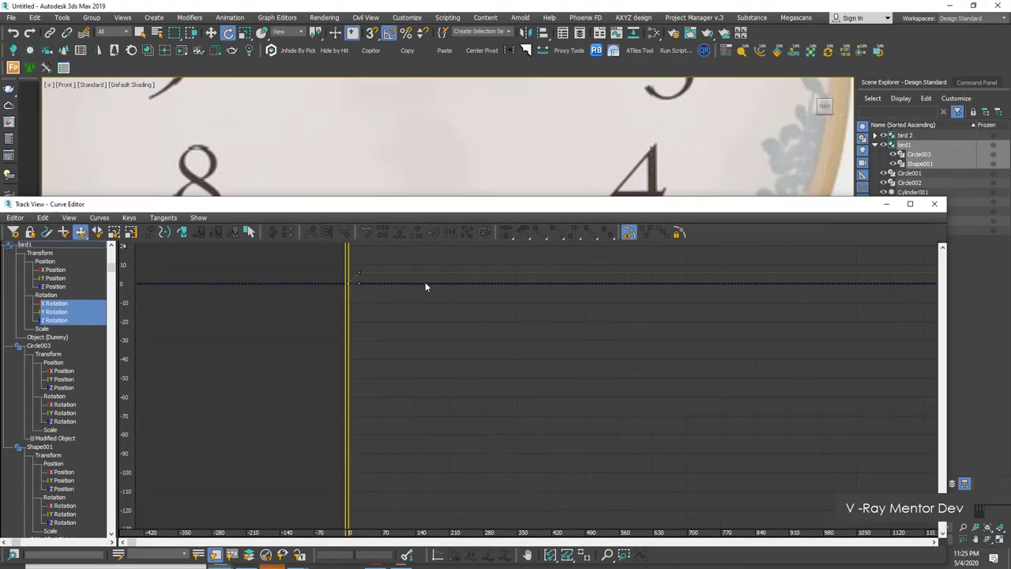
# Select all rotation keys of the right-hand bird and set their out-of-range type to Ping Pong in both directions.
pyautogui.moveTo(425, 284); pyautogui.dragTo(518, 341, button='middle')
pyautogui.moveTo(399, 312); pyautogui.dragTo(494, 409)
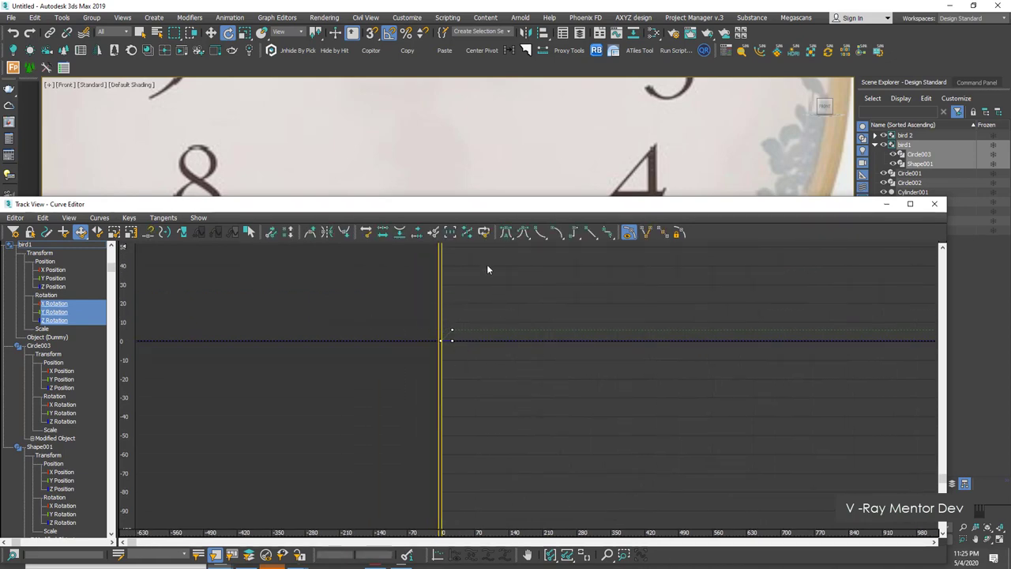
pyautogui.moveTo(450, 208); pyautogui.dragTo(548, 305)
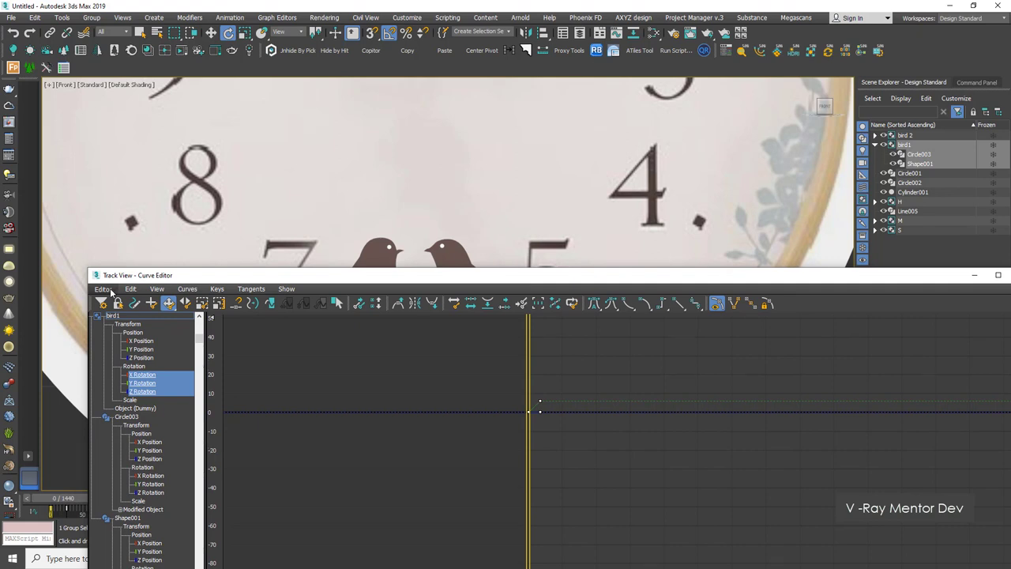
pyautogui.click(130, 288)
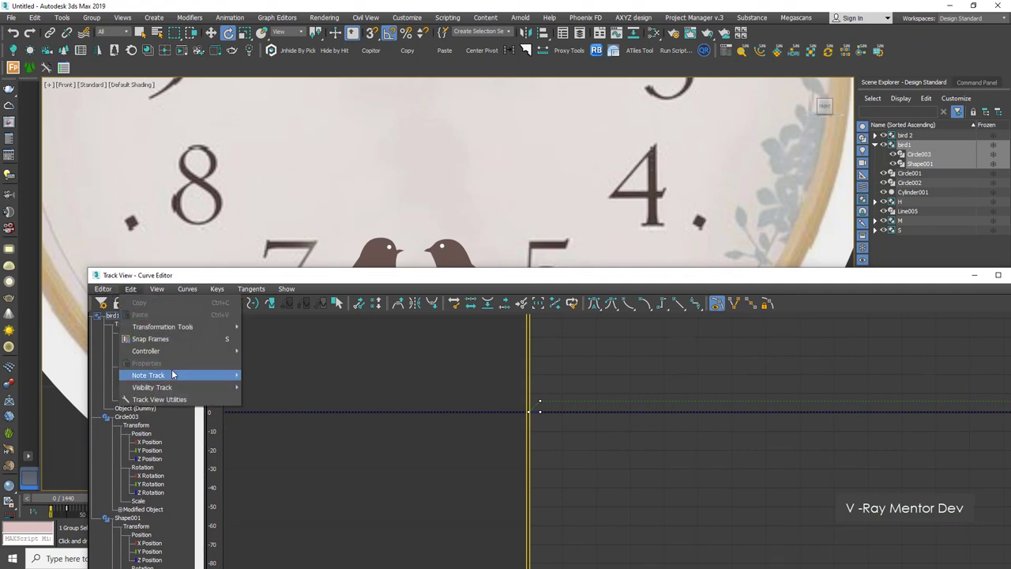
pyautogui.moveTo(158, 350)
pyautogui.click(305, 449)
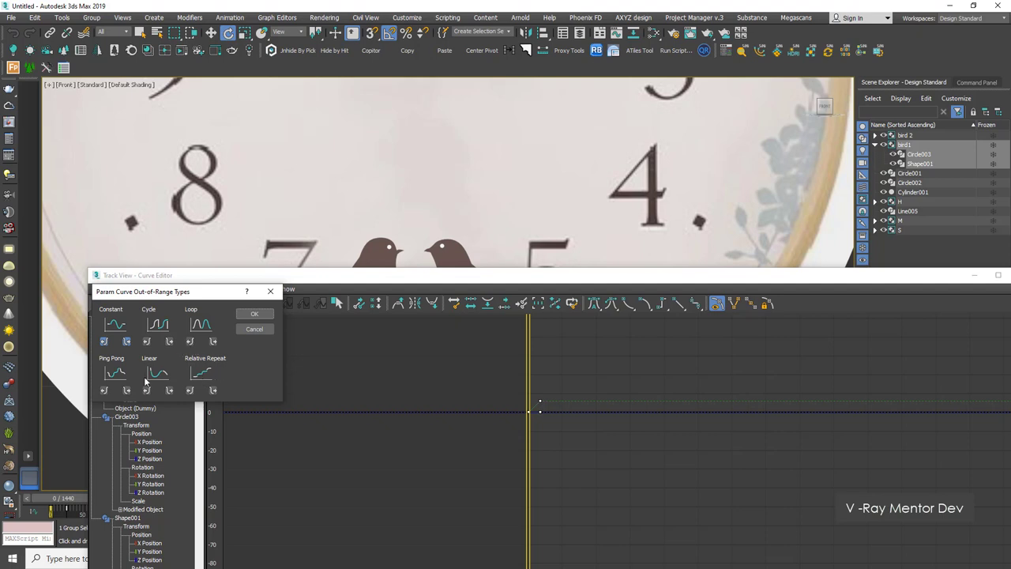
pyautogui.click(255, 314)
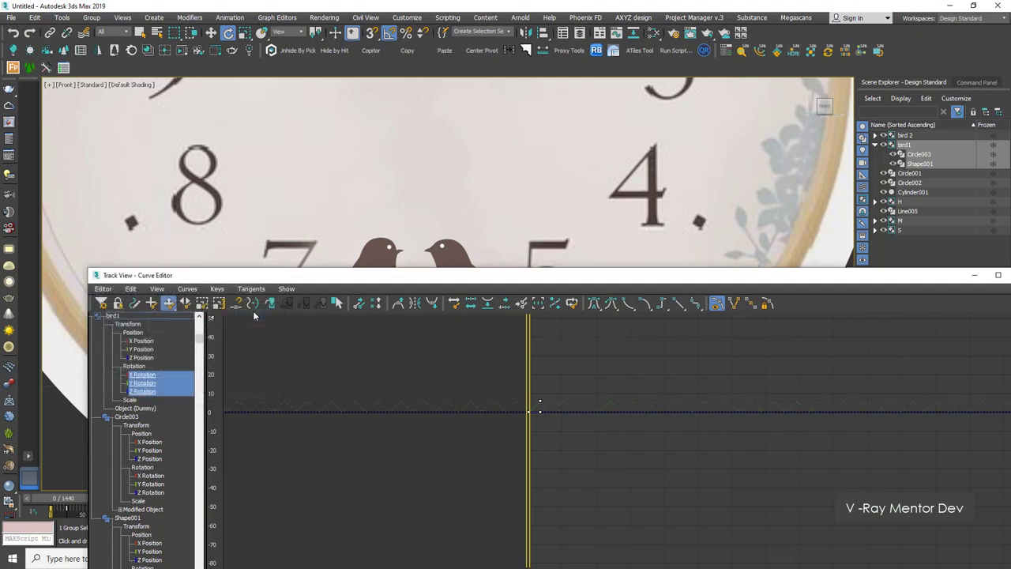
# Play the animation in the Front view to check the right-hand bird's repeated rocking, keeping the Curve Editor out of the way.
pyautogui.moveTo(610, 282); pyautogui.dragTo(577, 450)
pyautogui.scroll(-3, 571, 249)
pyautogui.moveTo(694, 442); pyautogui.dragTo(357, 405)
pyautogui.click(802, 527)
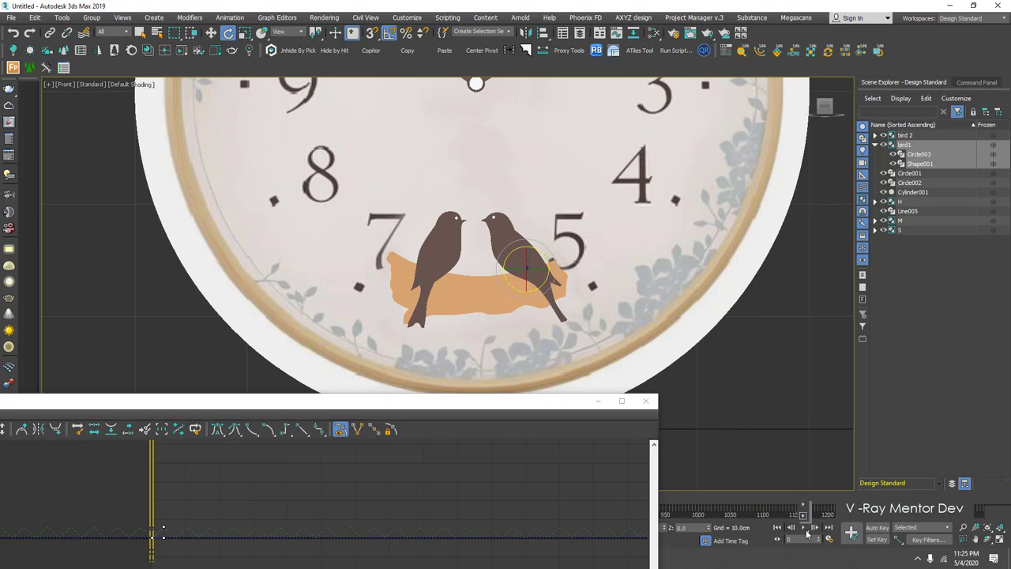
pyautogui.click(804, 518)
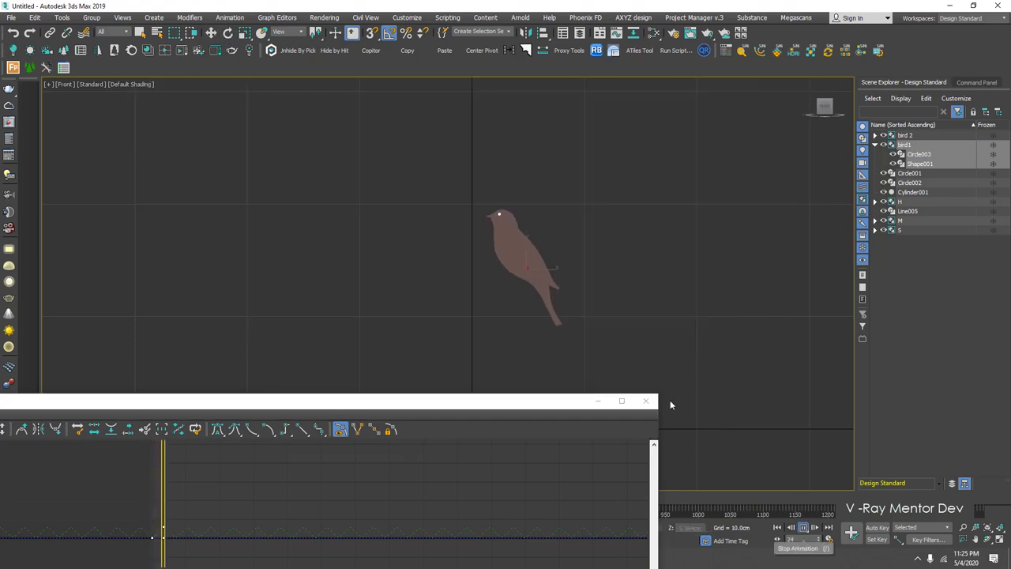
pyautogui.scroll(6, 536, 252)
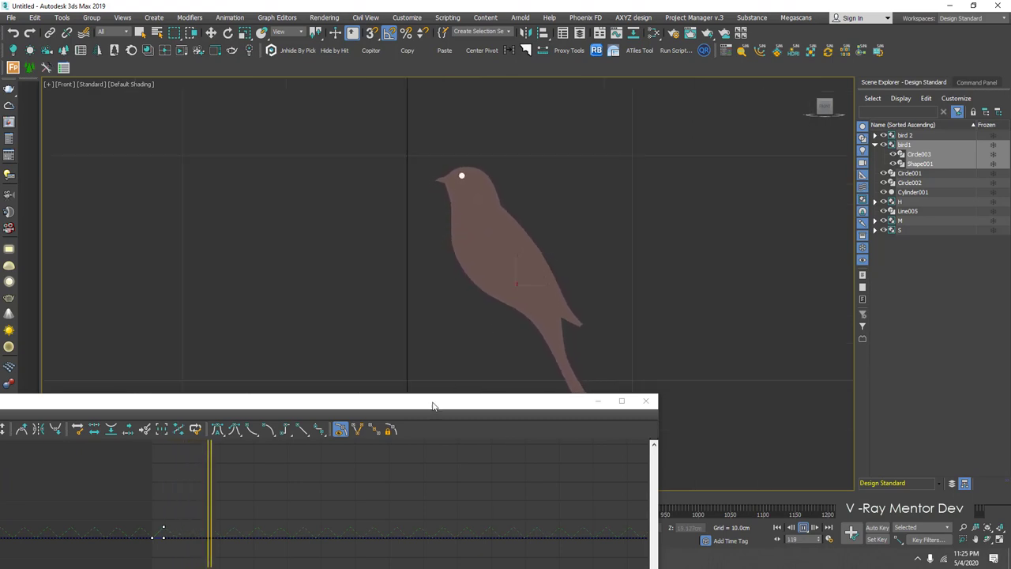
pyautogui.moveTo(435, 396); pyautogui.dragTo(734, 281)
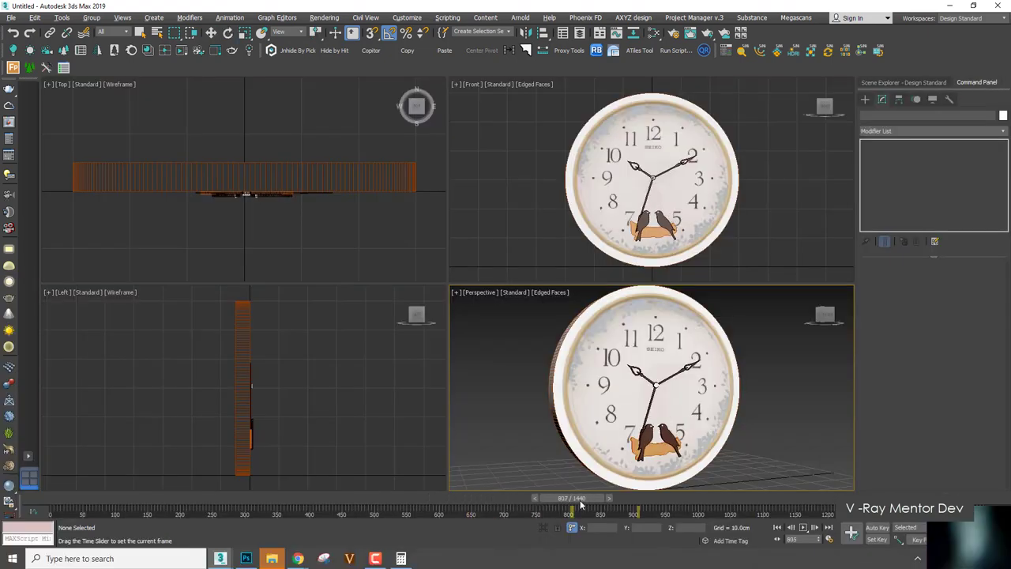
# Scrub the clock animation to frame 1130 and maximize the Perspective view.
pyautogui.moveTo(581, 504); pyautogui.dragTo(776, 491)
pyautogui.press('w')
pyautogui.hotkey('alt', 'w')
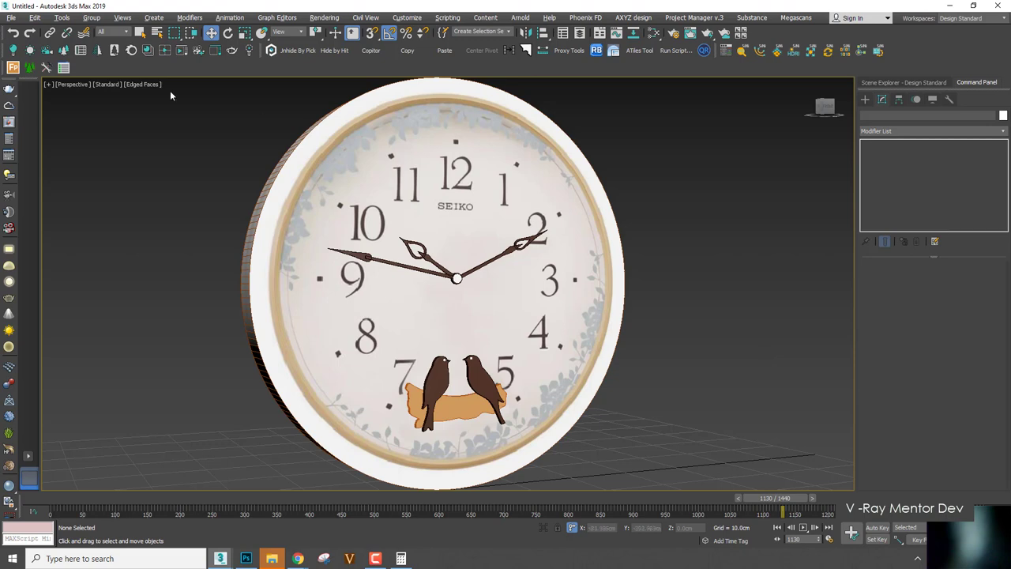
# Create a preview animation of the Perspective view at 163 percent of output size with the High Quality preset.
pyautogui.click(66, 15)
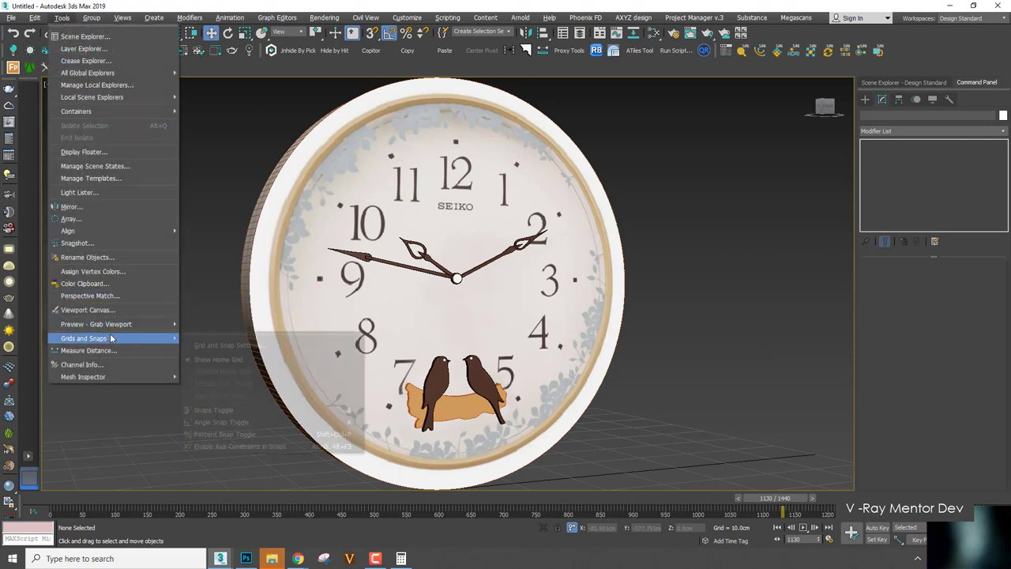
pyautogui.moveTo(117, 325)
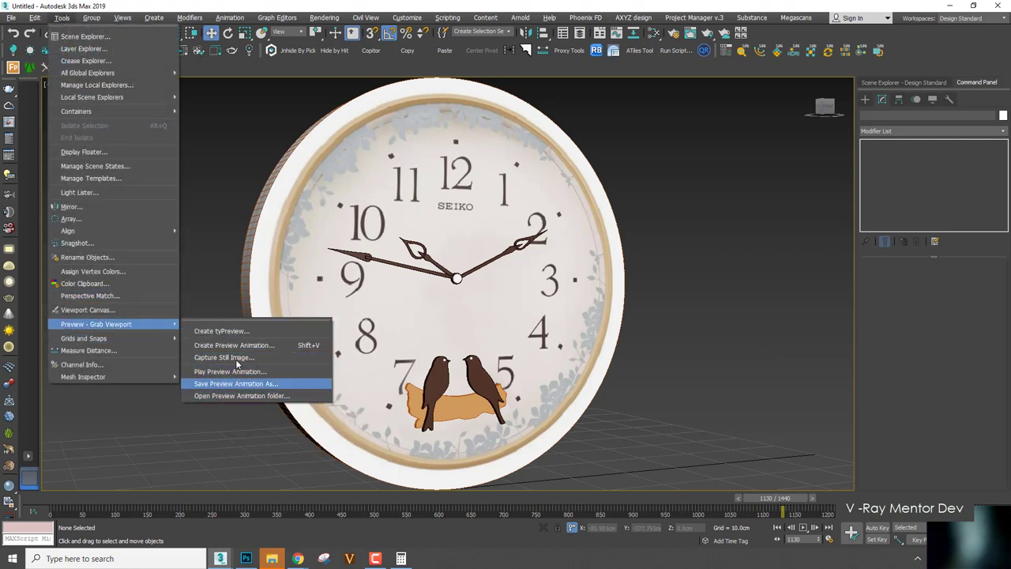
pyautogui.click(241, 345)
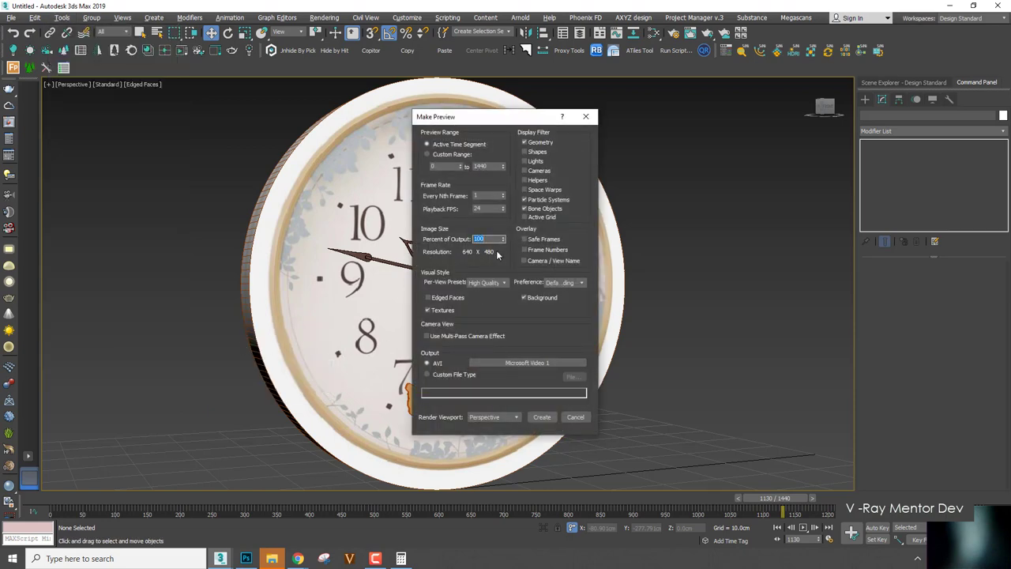
pyautogui.click(490, 289)
pyautogui.click(485, 282)
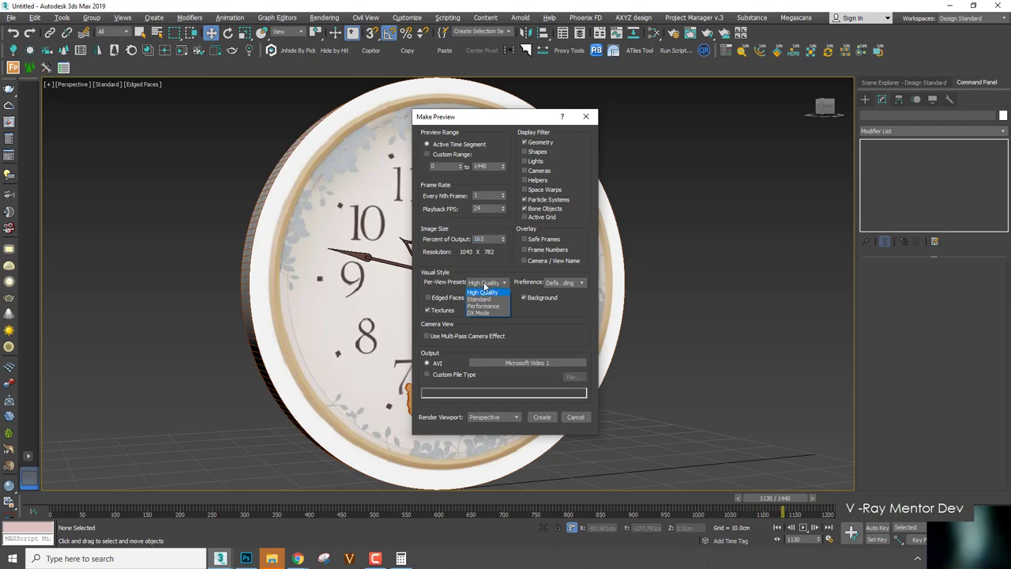
pyautogui.click(496, 283)
pyautogui.click(484, 290)
pyautogui.click(542, 417)
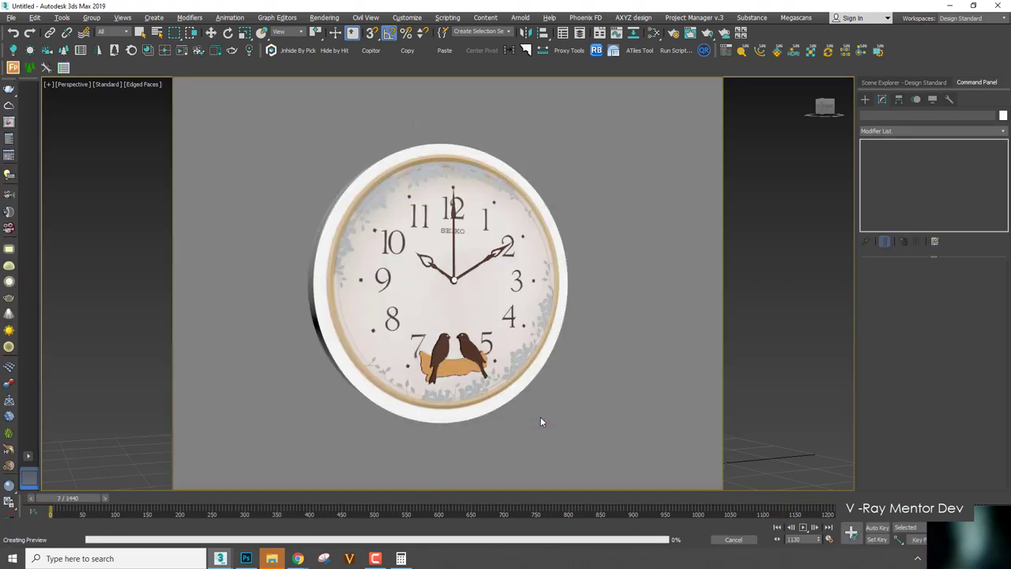